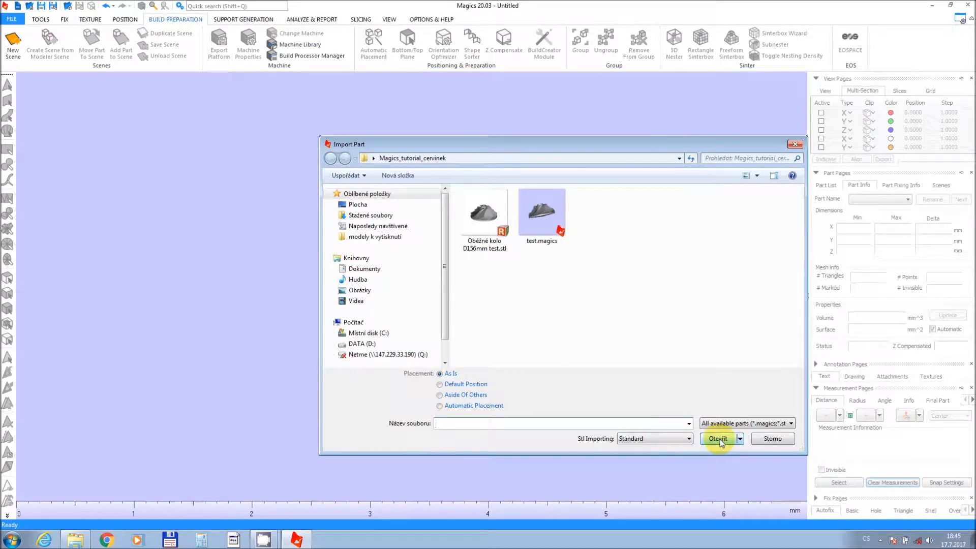
Import the part file "Oběžné kolo D156mm test.stl" into the scene.
click(484, 238)
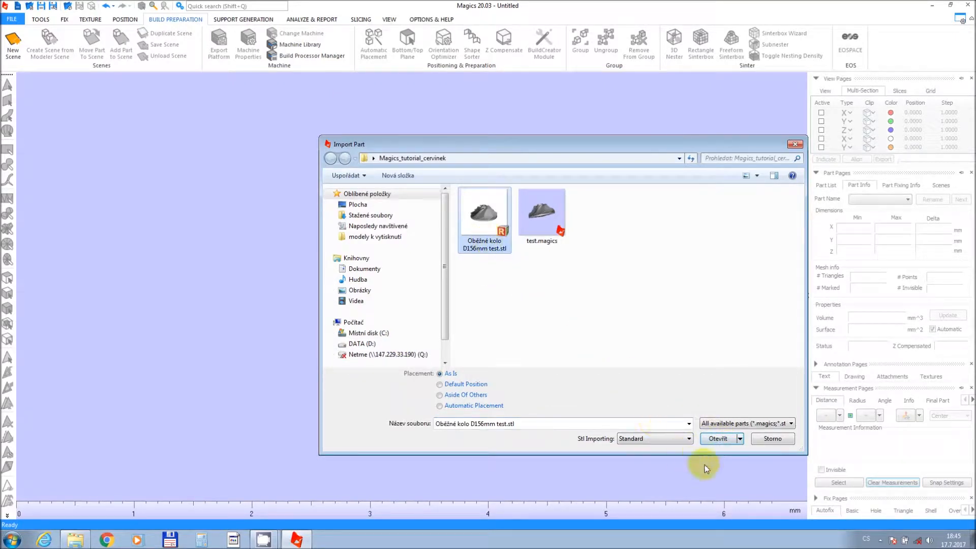
click(718, 438)
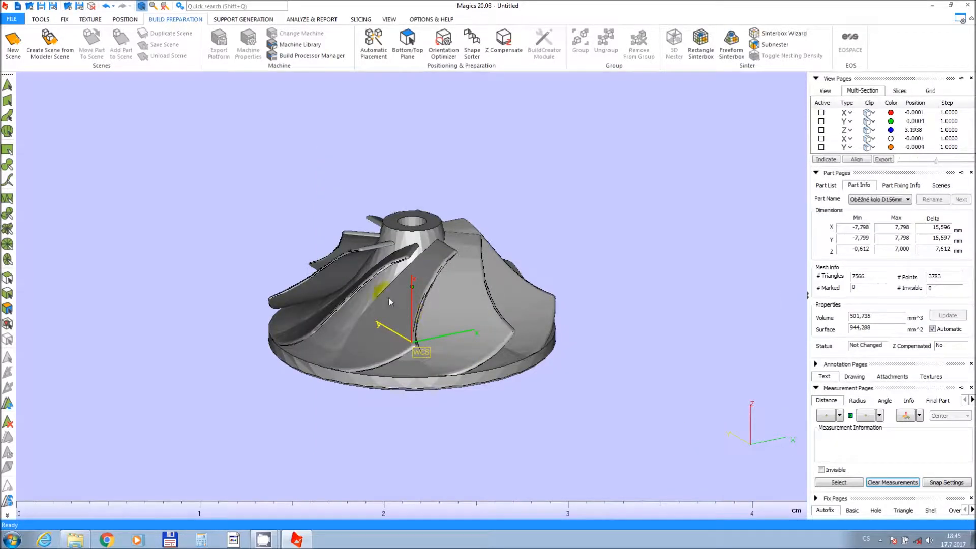
Interactively translate the impeller sideways and upward to about X 1.9, Y 3.1, Z 9.4 mm.
scroll(387, 296, down, 1)
right_drag(391, 303, 425, 310)
scroll(425, 309, down, 5)
middle_drag(424, 315, 426, 322)
scroll(428, 326, up, 1)
right_drag(427, 325, 433, 338)
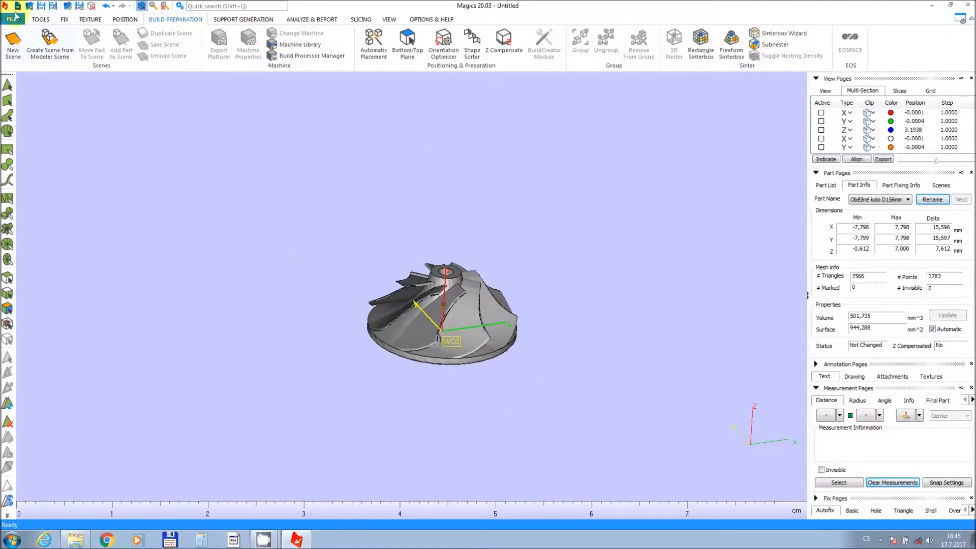
click(37, 20)
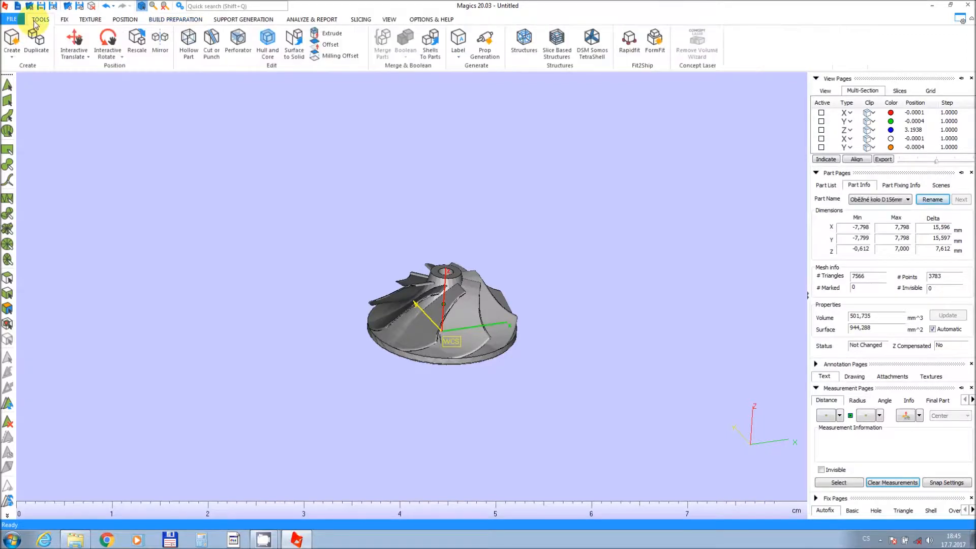
click(79, 41)
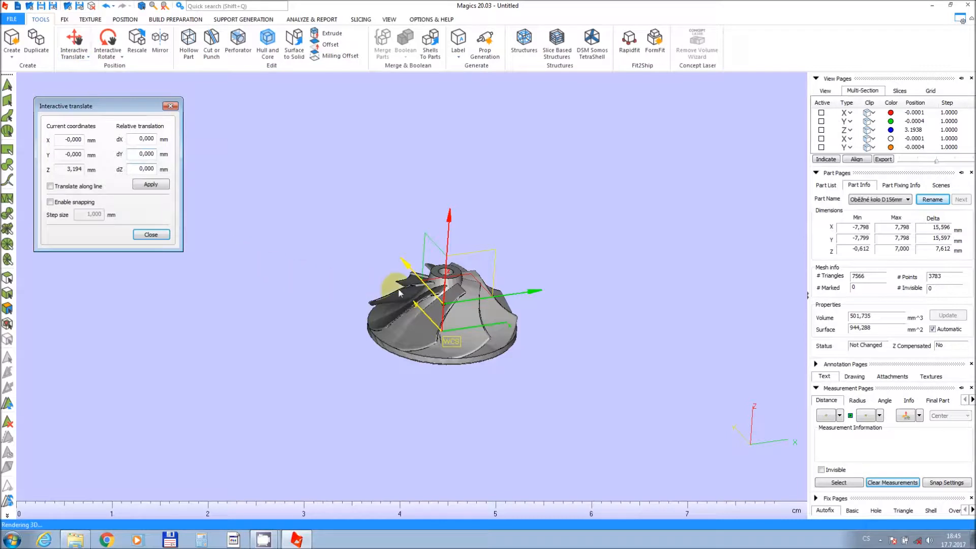
drag(422, 283, 523, 284)
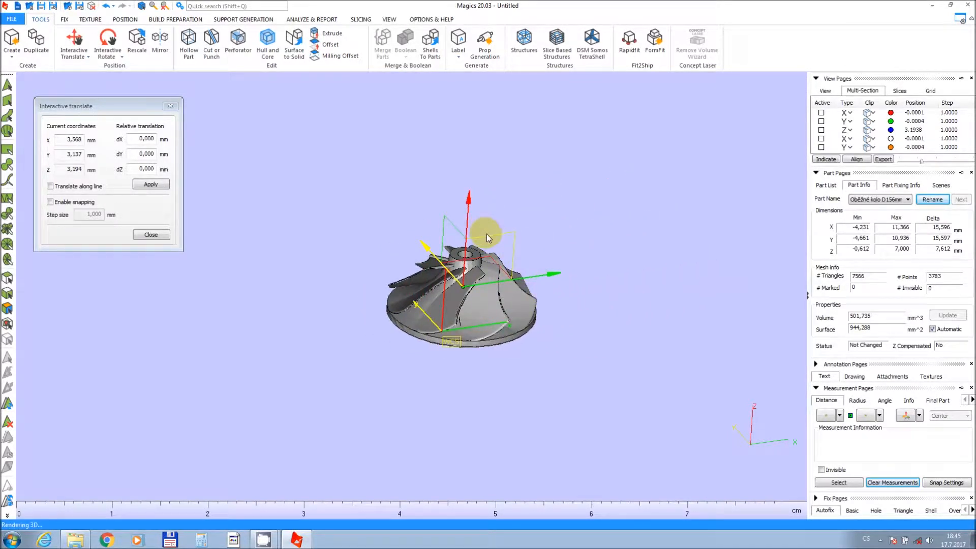
drag(489, 236, 447, 188)
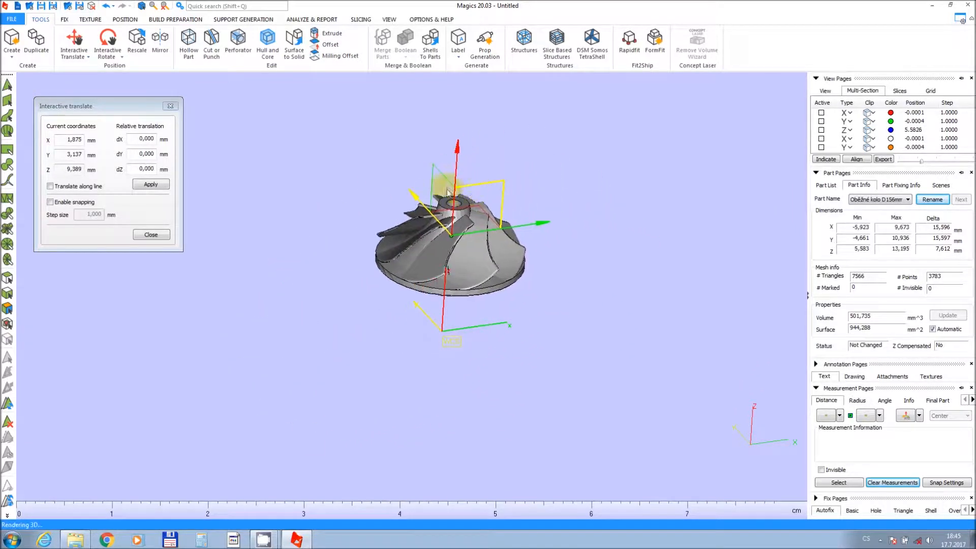
click(147, 235)
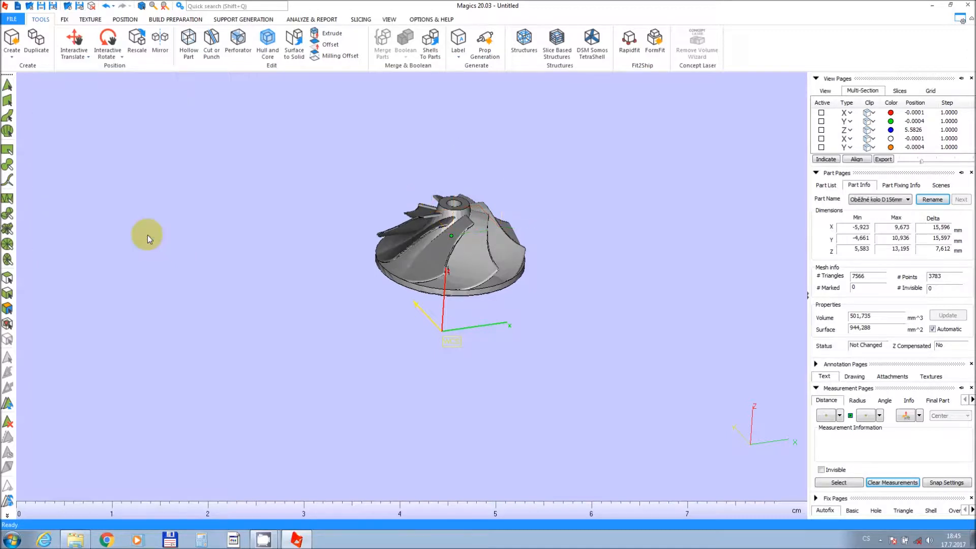
Translate the part to absolute coordinates X 0, Y 0, Z 0.
click(67, 57)
click(82, 78)
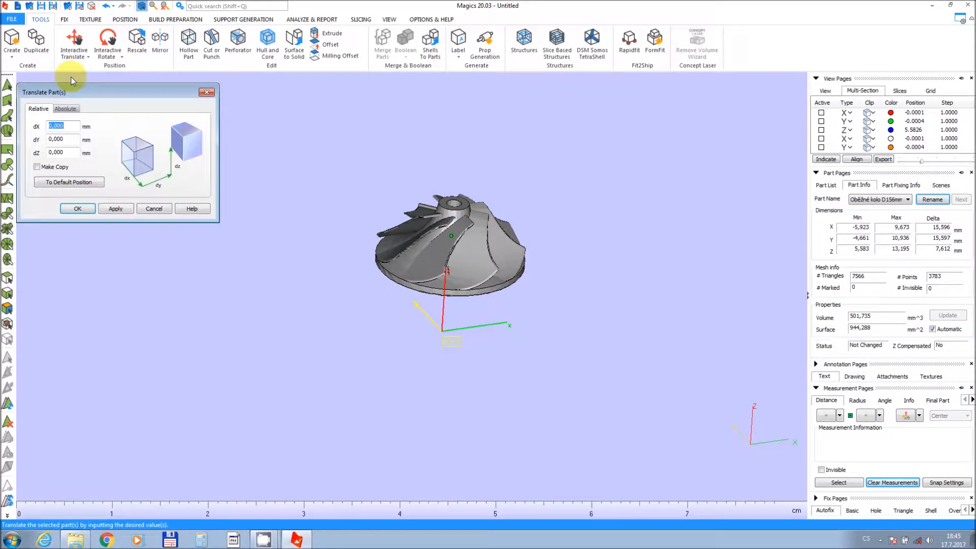
click(65, 109)
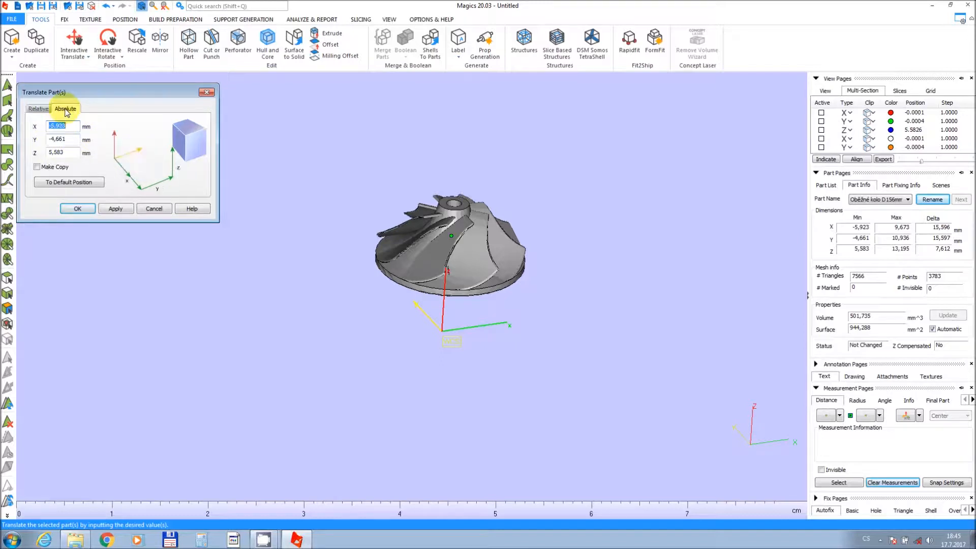
click(38, 109)
click(62, 109)
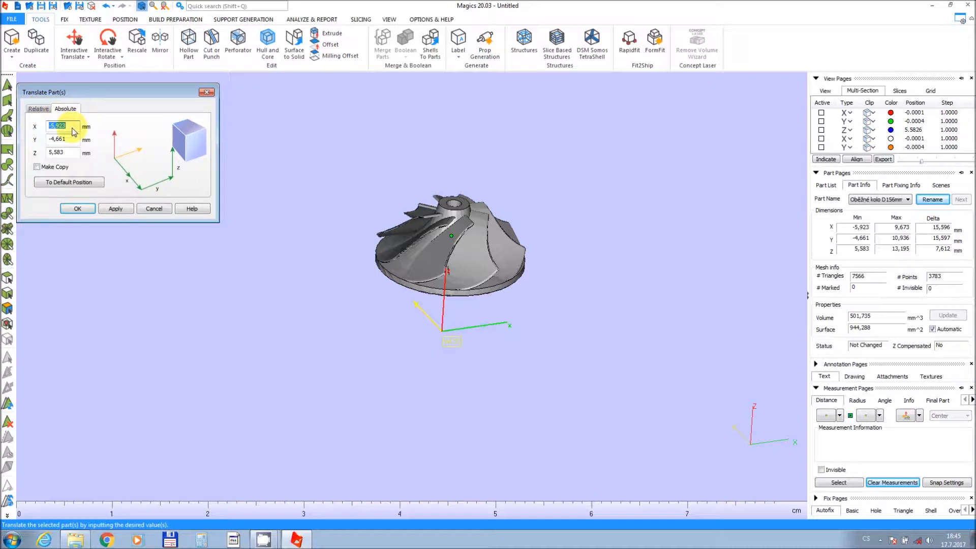
drag(74, 132, 29, 133)
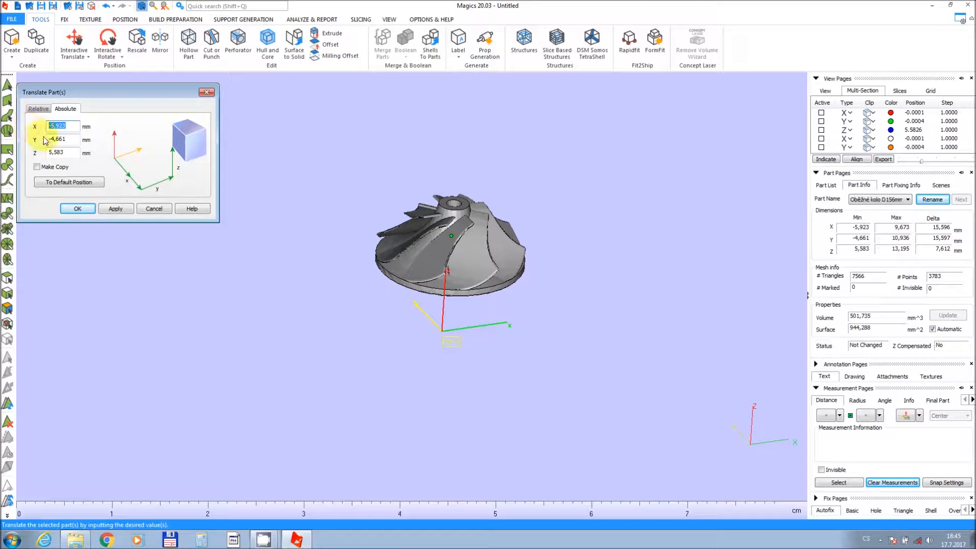
drag(74, 140, 20, 152)
text(00)
click(116, 208)
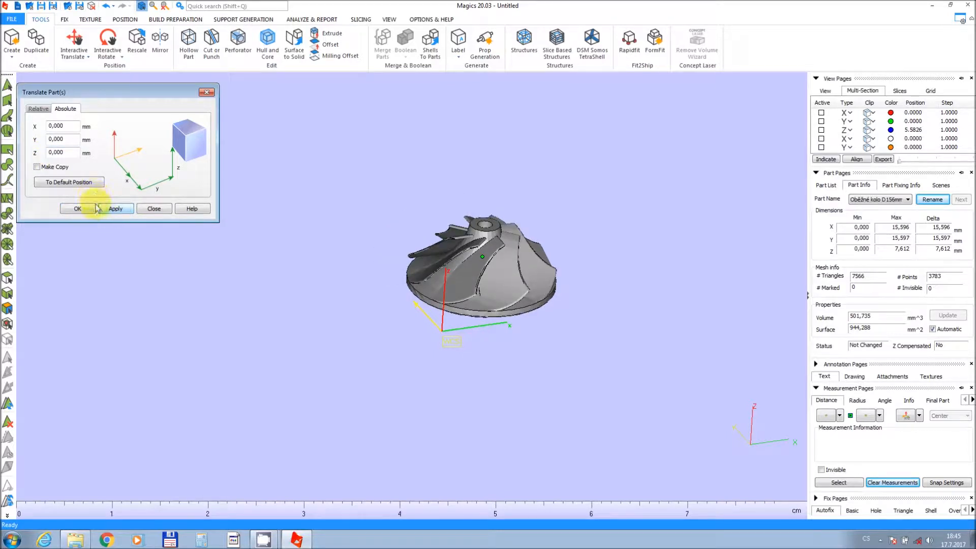
click(78, 209)
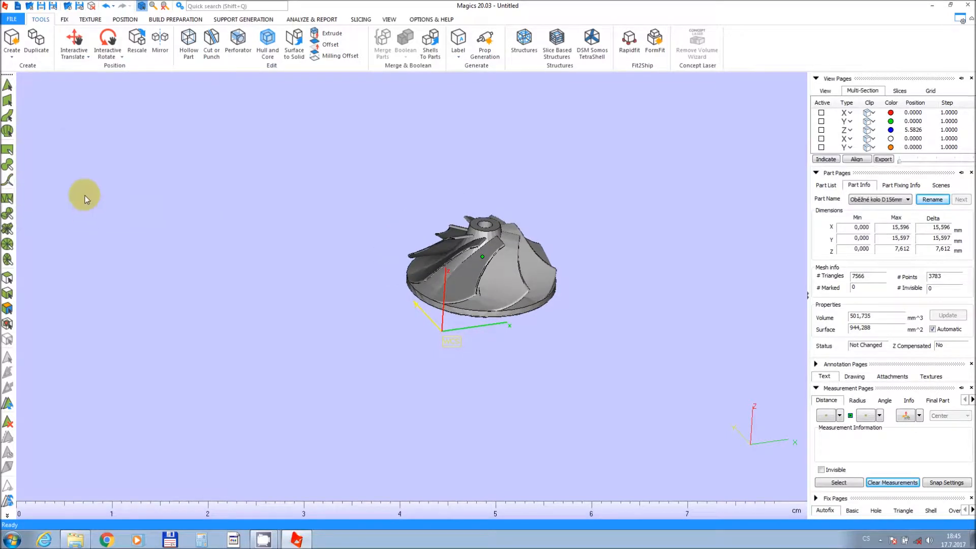
Rotate the impeller interactively by dragging its rotation ring.
click(107, 58)
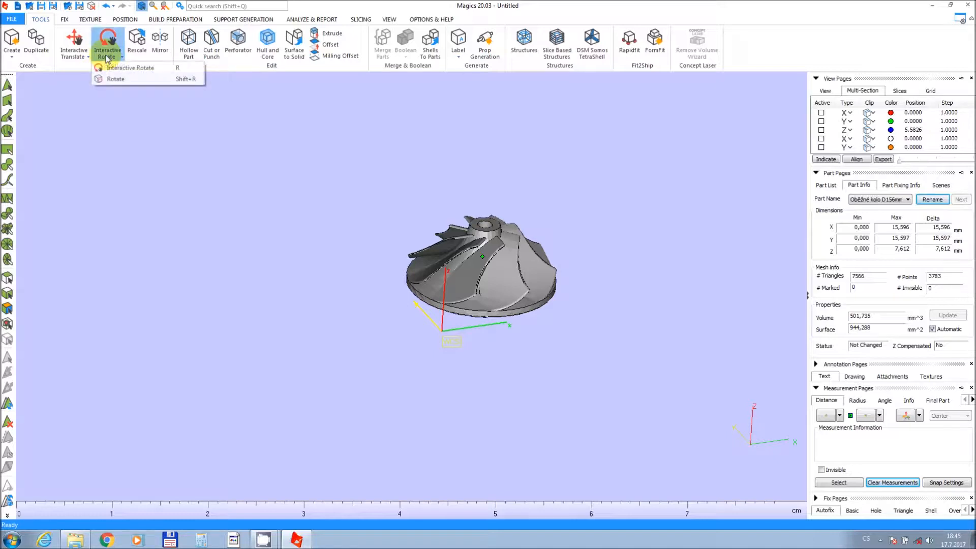
click(112, 71)
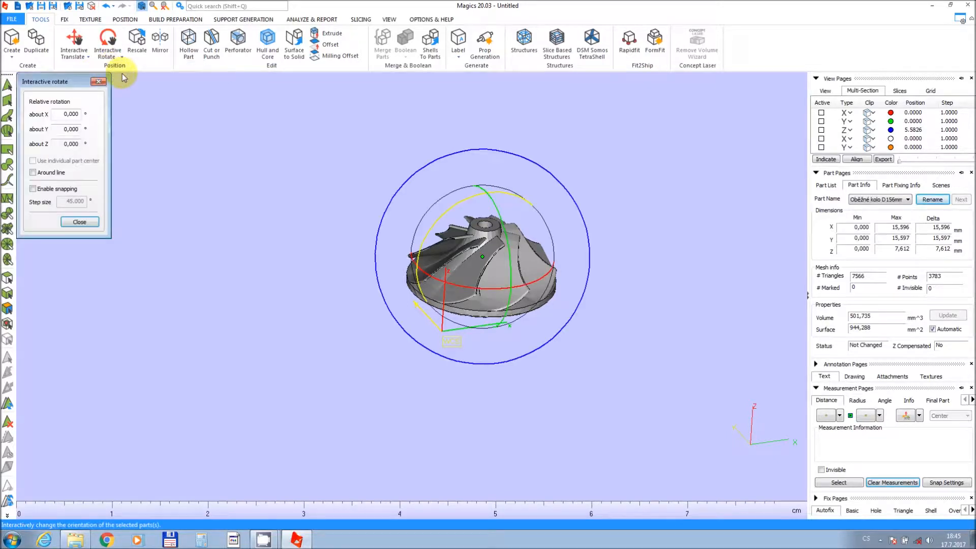
click(504, 192)
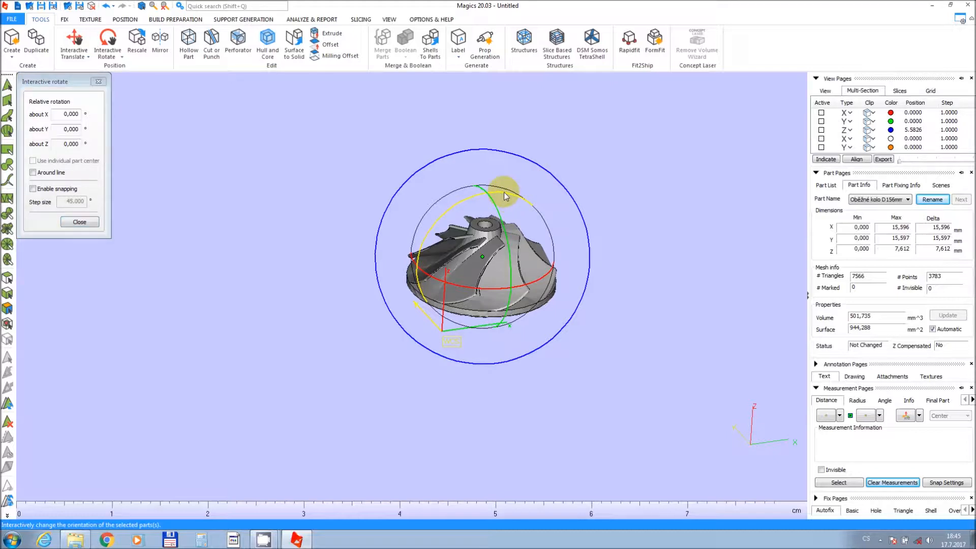
drag(504, 197, 506, 278)
click(80, 222)
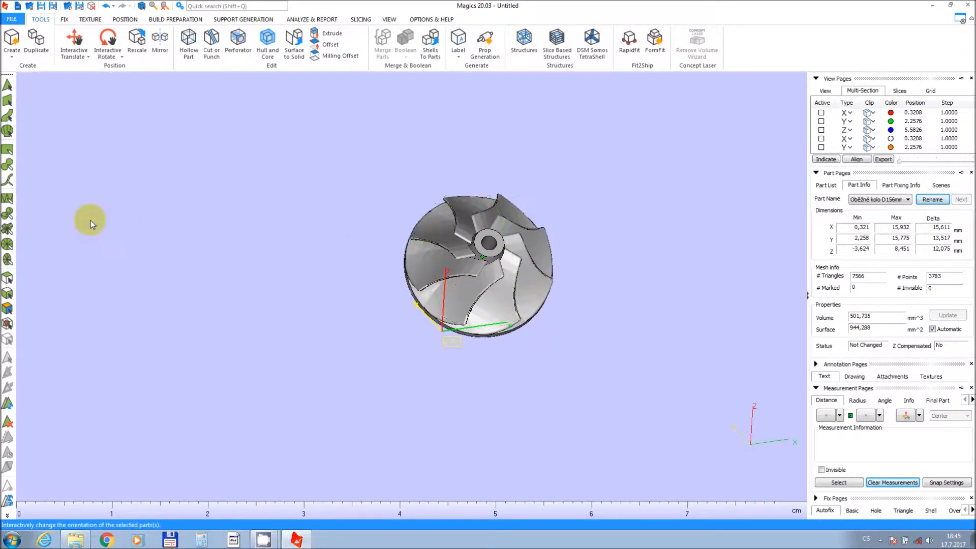
Undo the last rotation and the absolute translation.
click(108, 6)
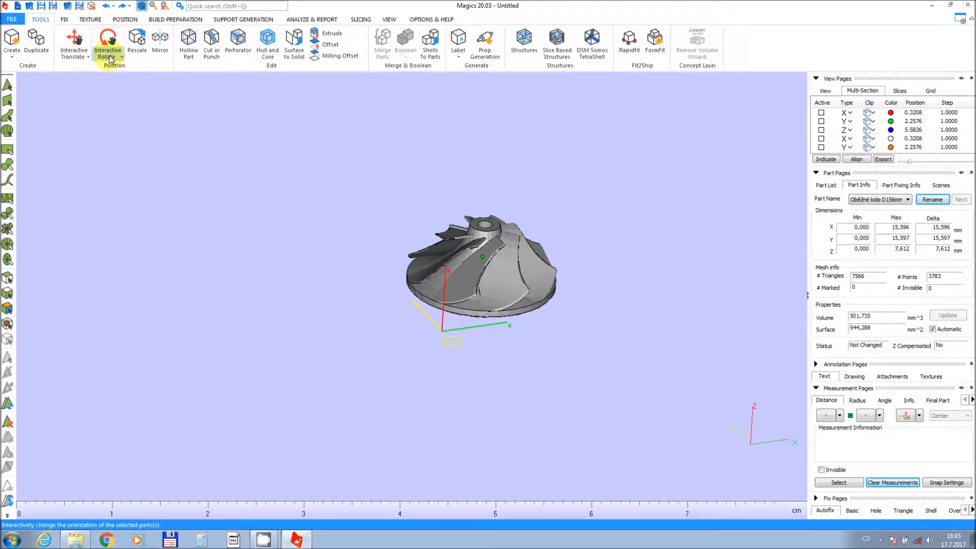
click(105, 7)
Rotate the part 90° about Y, then another 180° about Y, using the Rotate dialog.
click(111, 55)
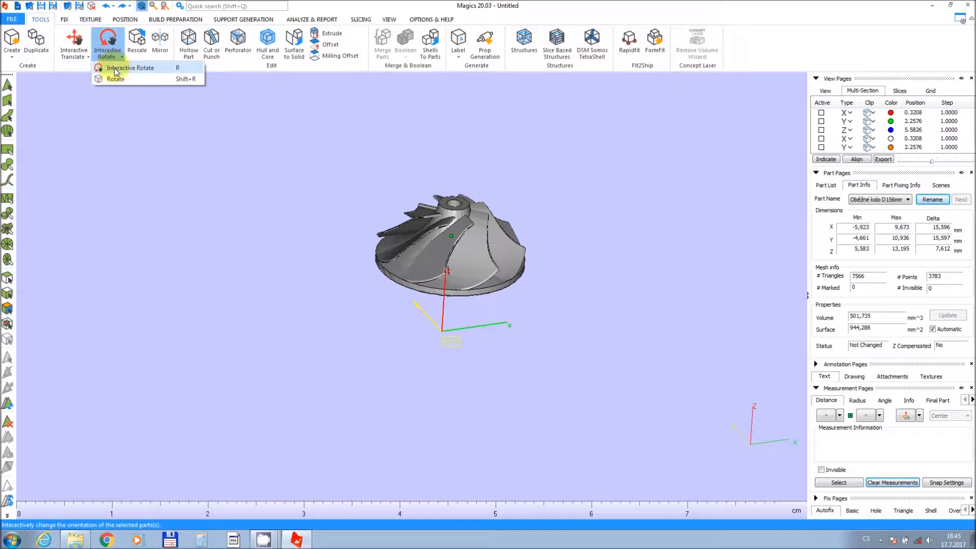
click(115, 79)
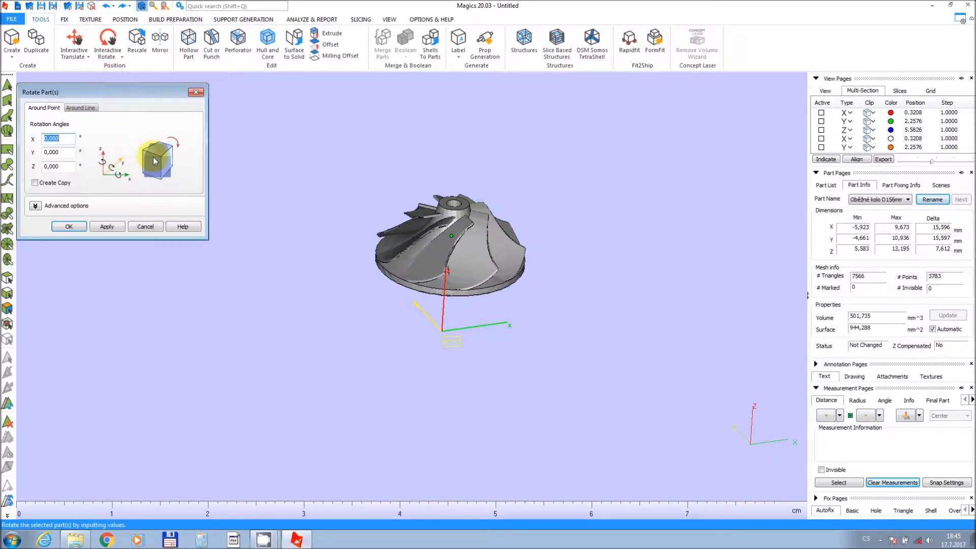
key(Tab)
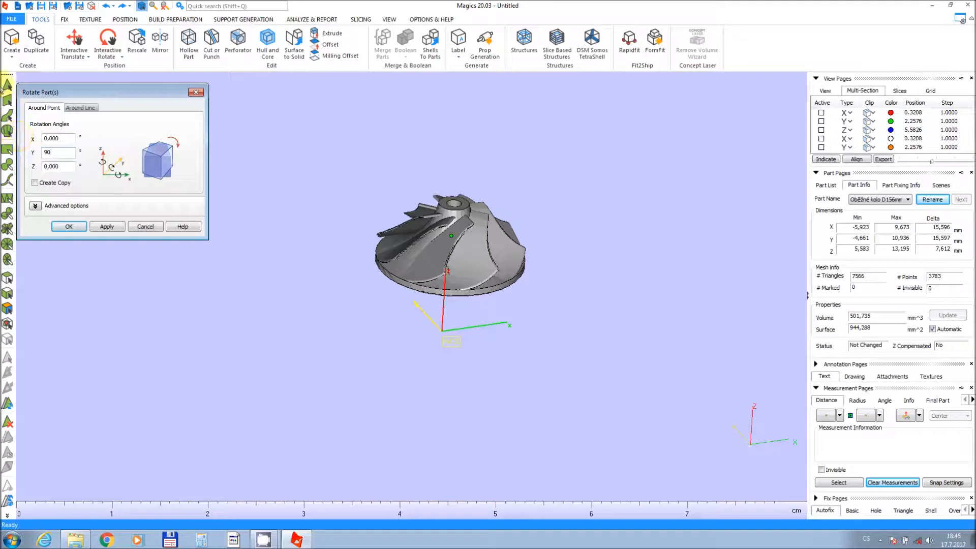
click(105, 225)
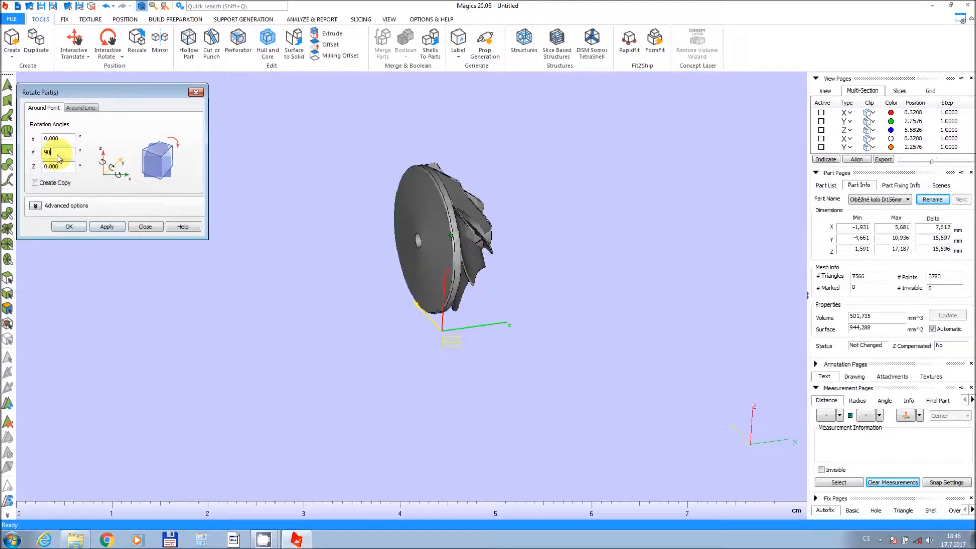
drag(59, 155, 34, 153)
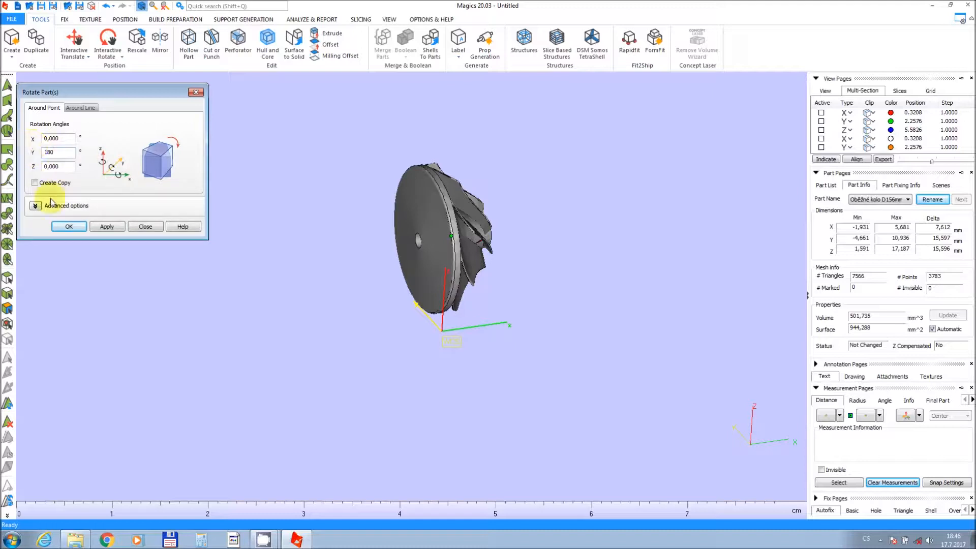
click(98, 230)
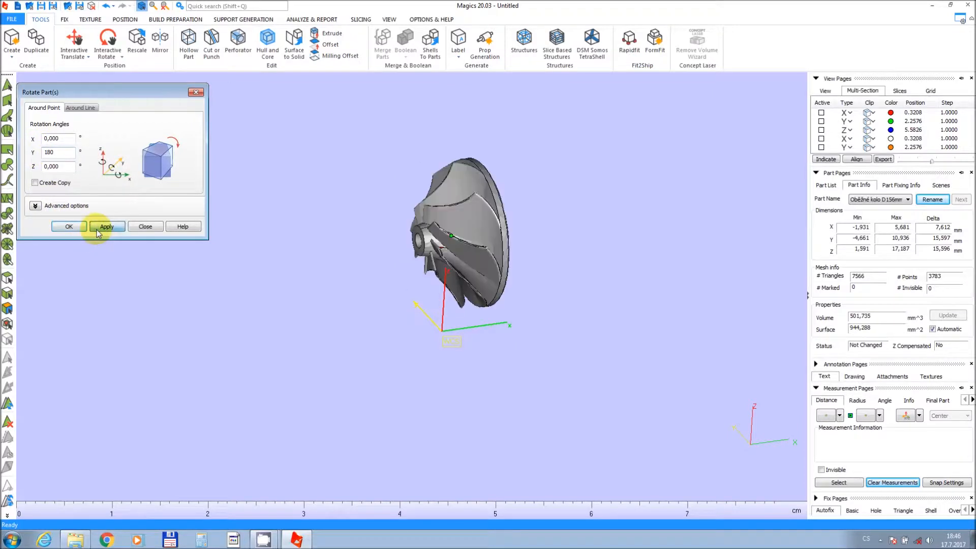
click(145, 227)
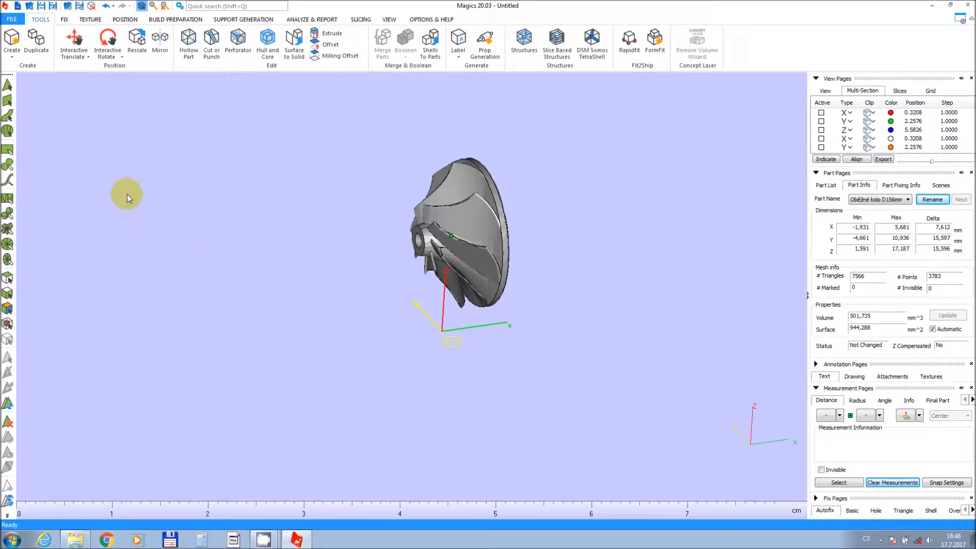
Undo the two rotations about Y.
click(108, 7)
click(108, 9)
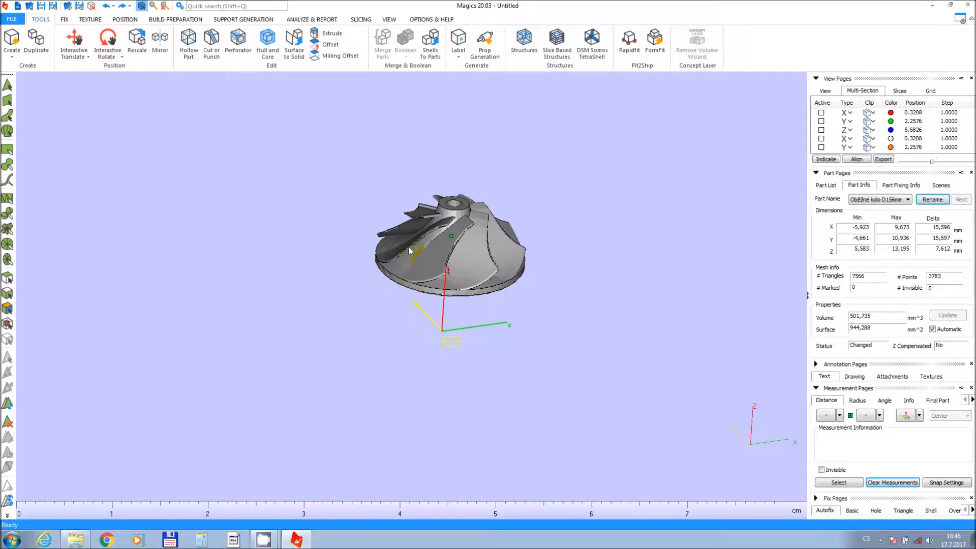
Switch the part's display mode to Triangle, then to Transparency.
middle_drag(409, 250, 412, 281)
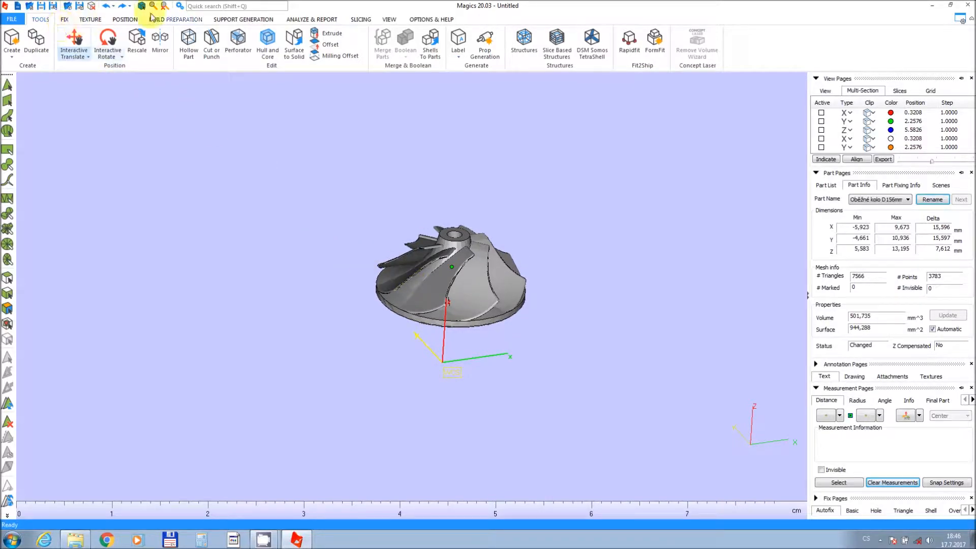
click(389, 20)
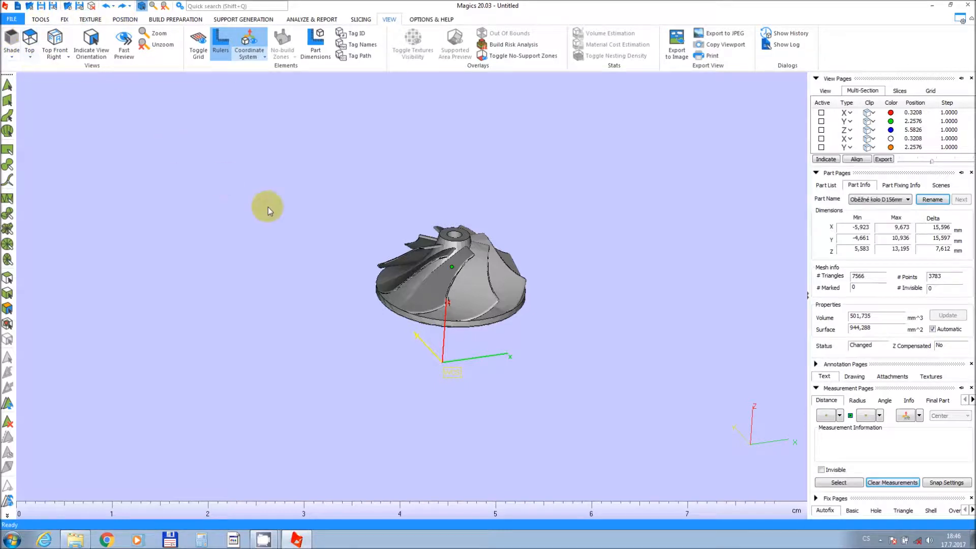
scroll(472, 301, up, 4)
middle_drag(473, 300, 467, 328)
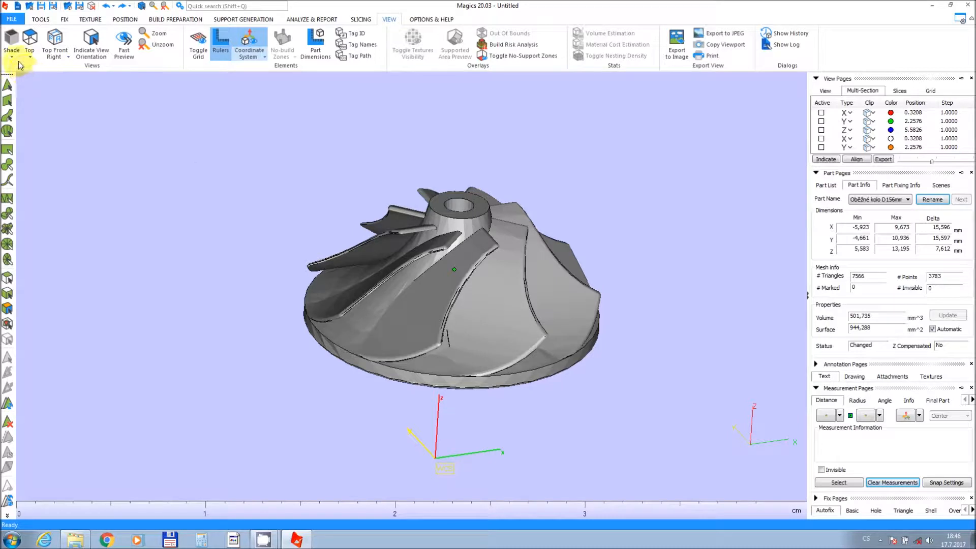
click(10, 46)
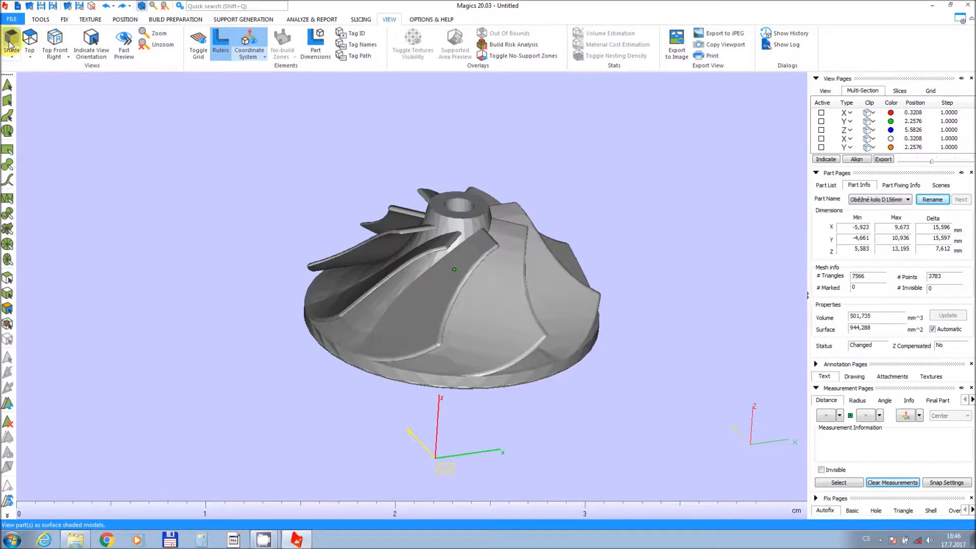
click(11, 56)
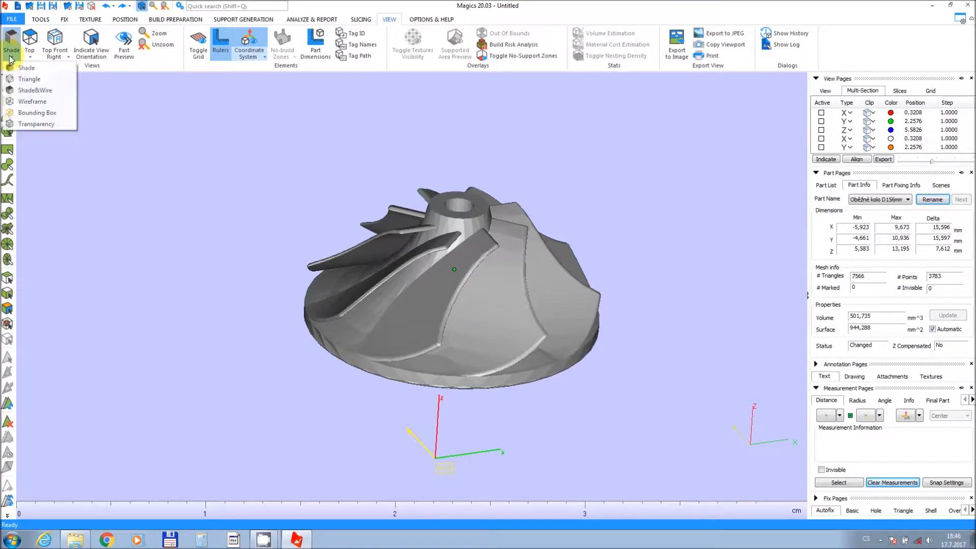
click(19, 80)
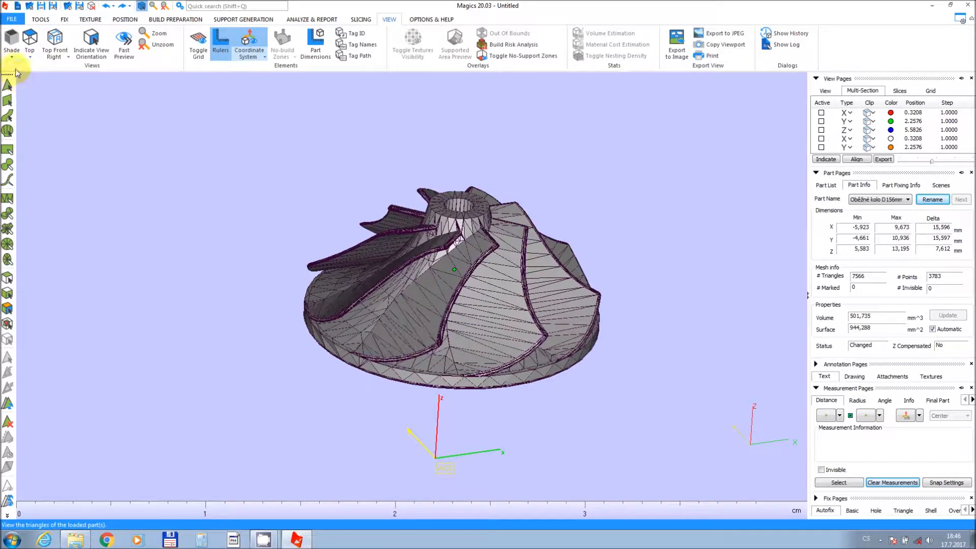
click(11, 56)
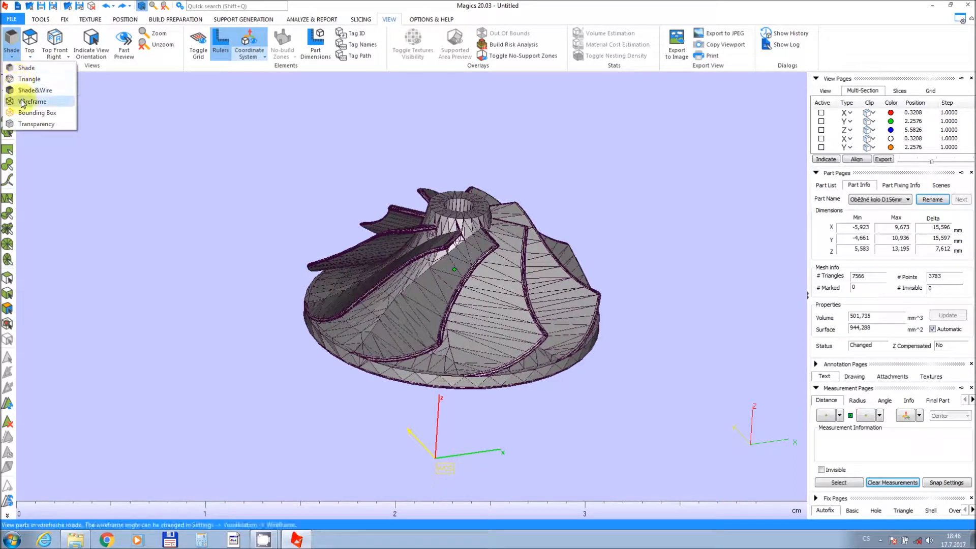
click(26, 123)
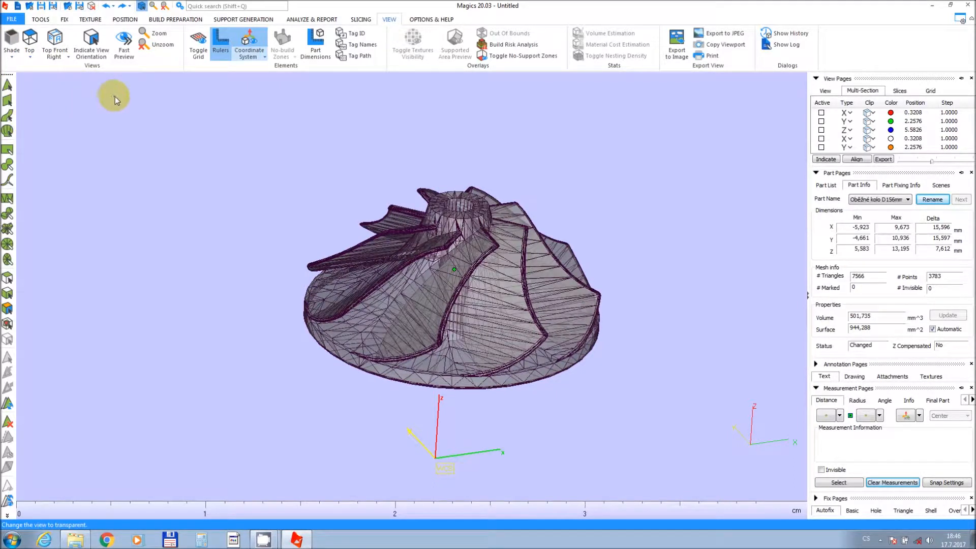
Switch the part's display mode to Wireframe, then to Shade&Wire.
click(13, 58)
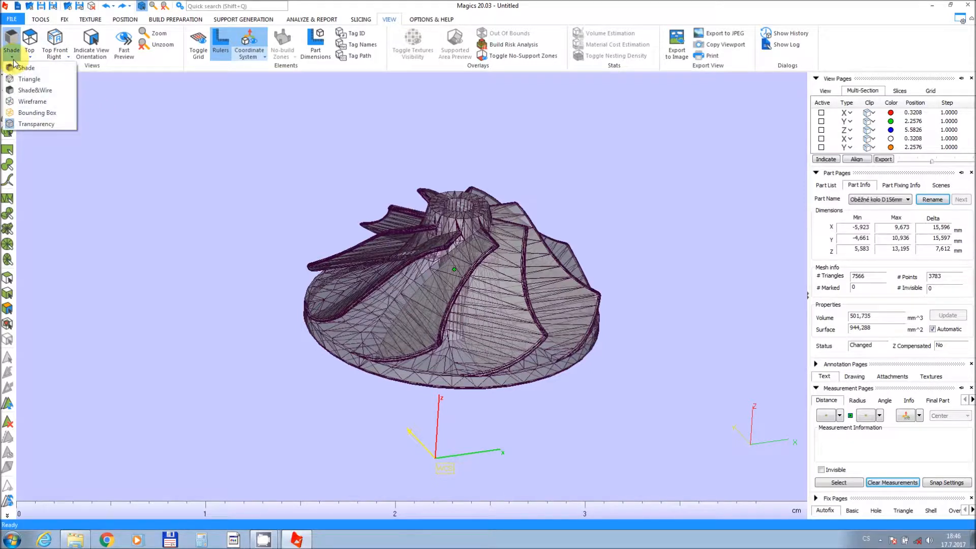
click(21, 101)
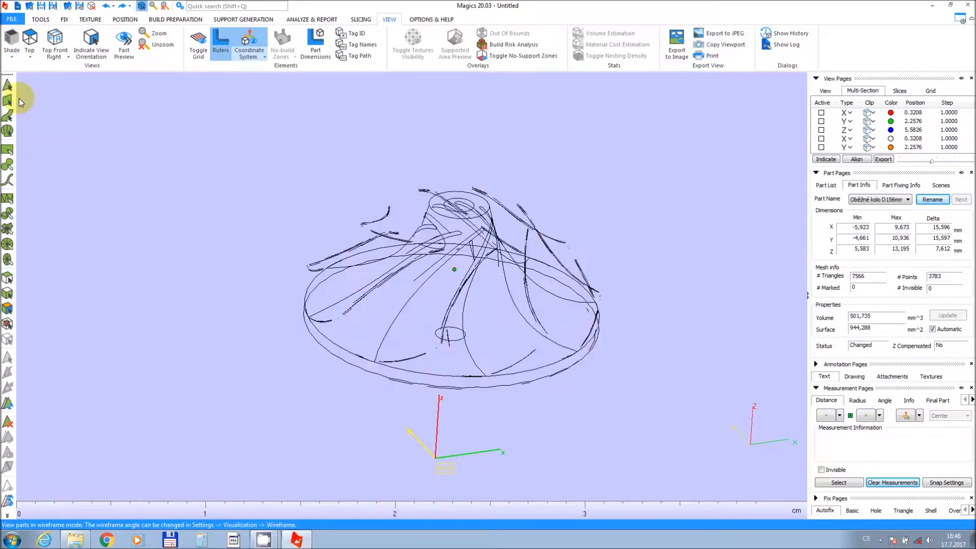
click(12, 57)
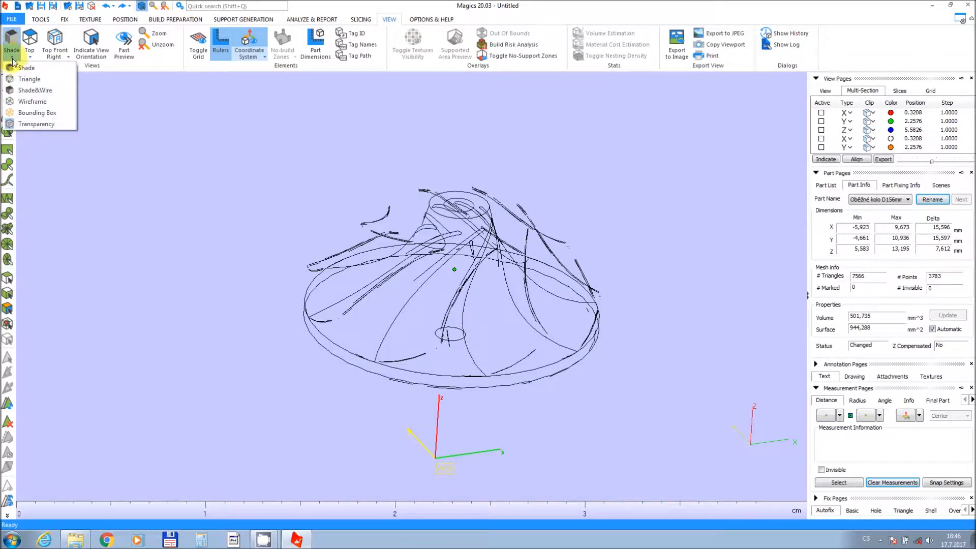
click(21, 90)
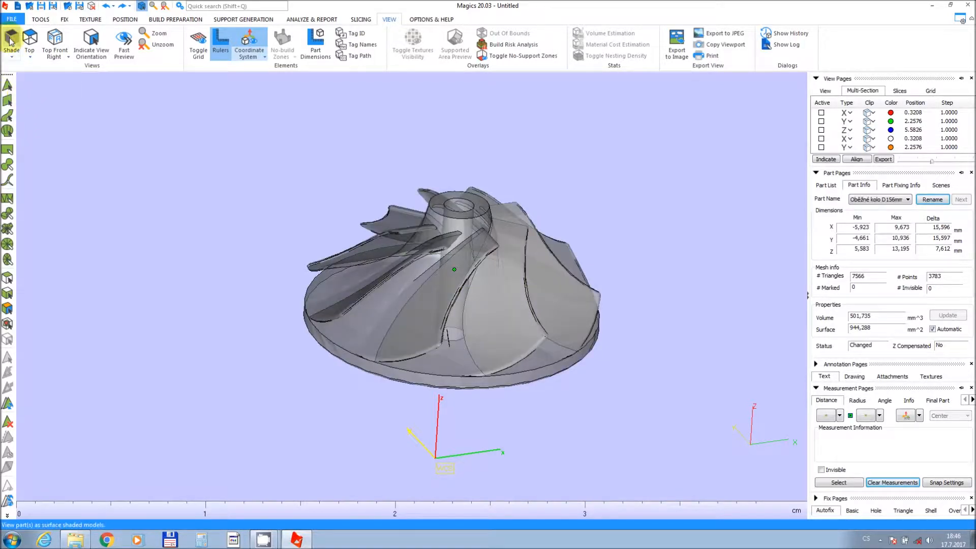
Turn transparency off and set the part's display mode back to Shade.
click(12, 56)
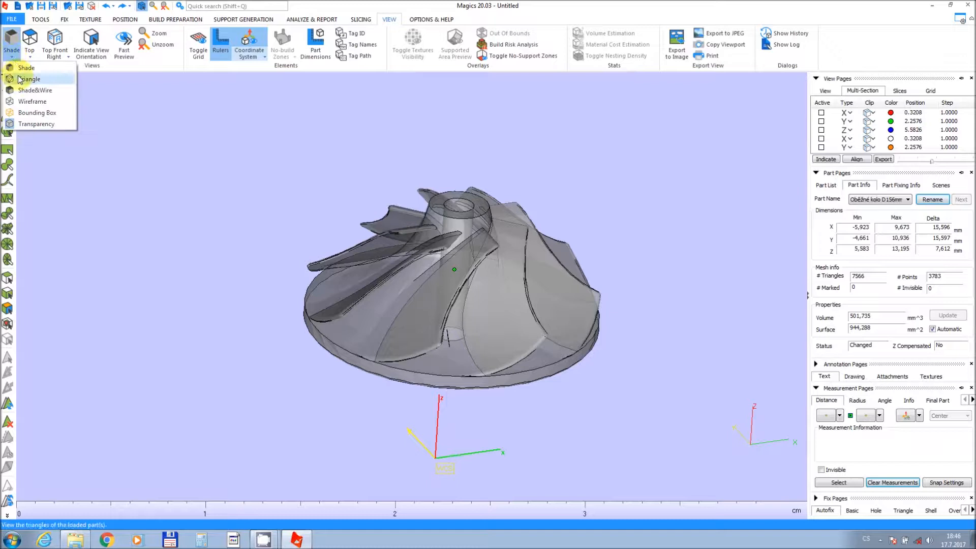
click(23, 126)
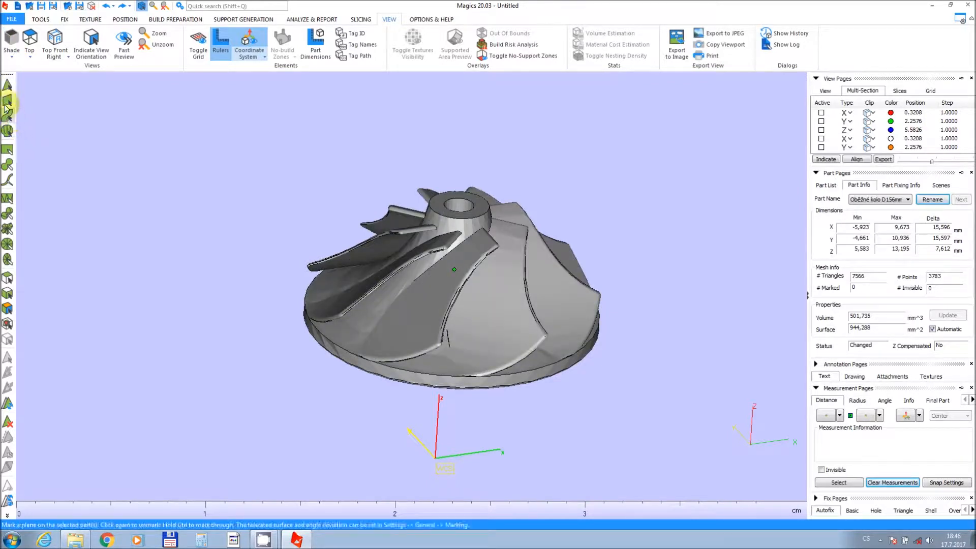
click(10, 58)
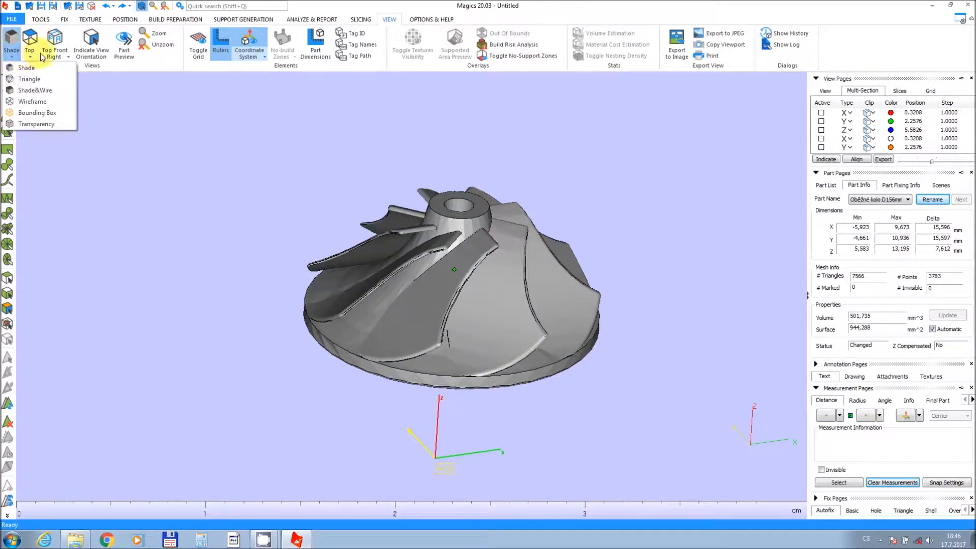
click(31, 65)
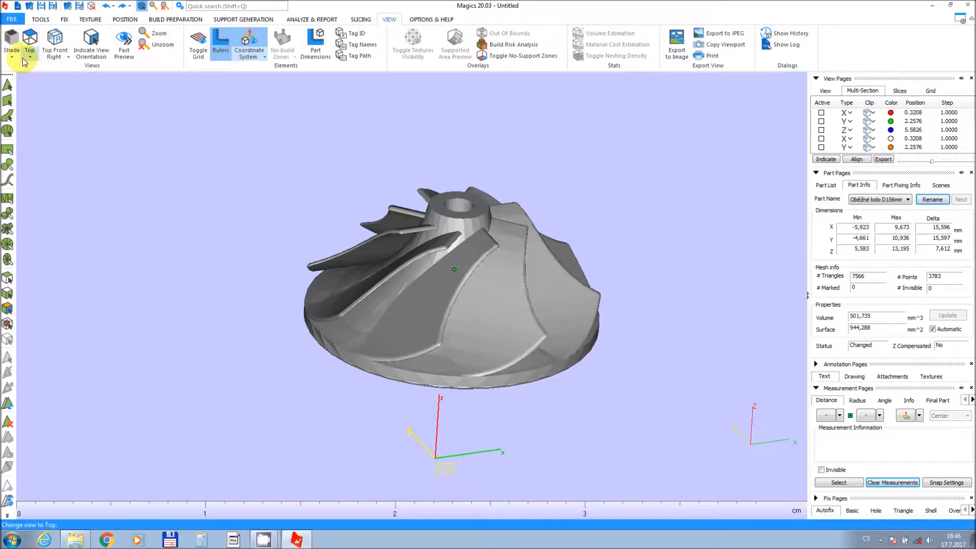
Switch the view to the Top, Back and Left standard orientations.
scroll(376, 192, down, 2)
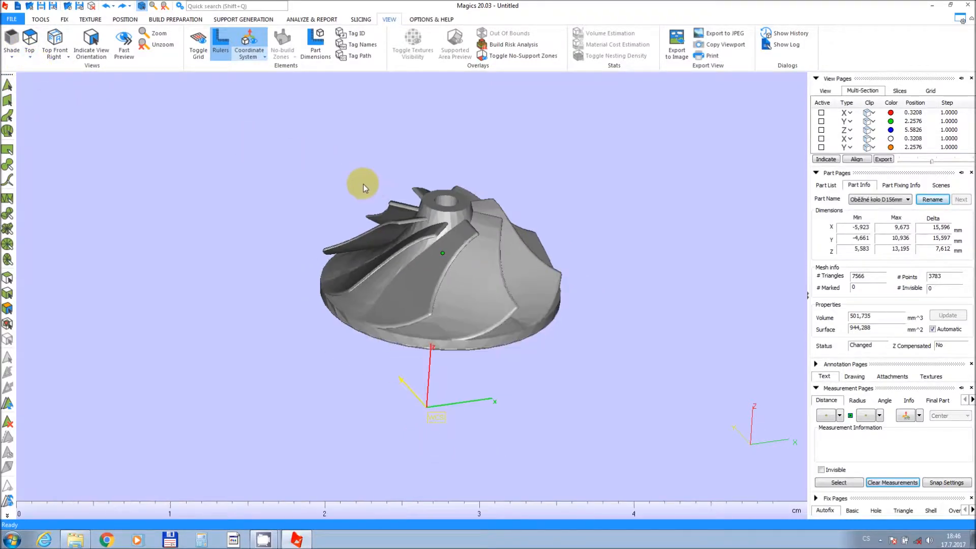
click(32, 45)
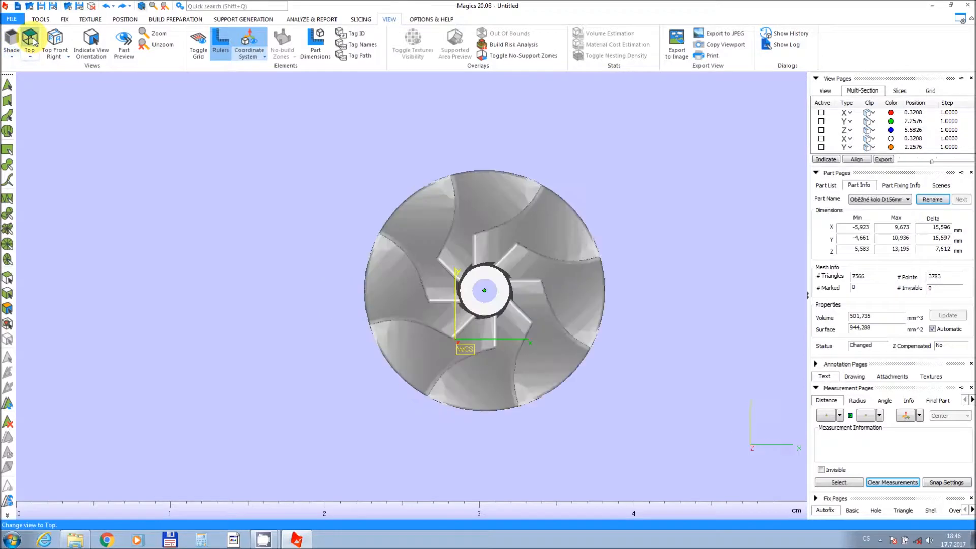
click(30, 57)
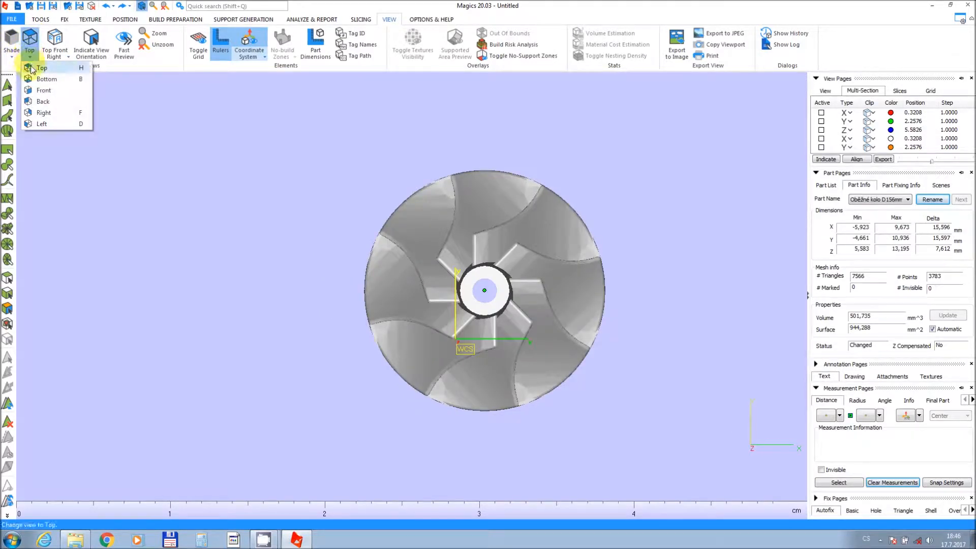
click(35, 100)
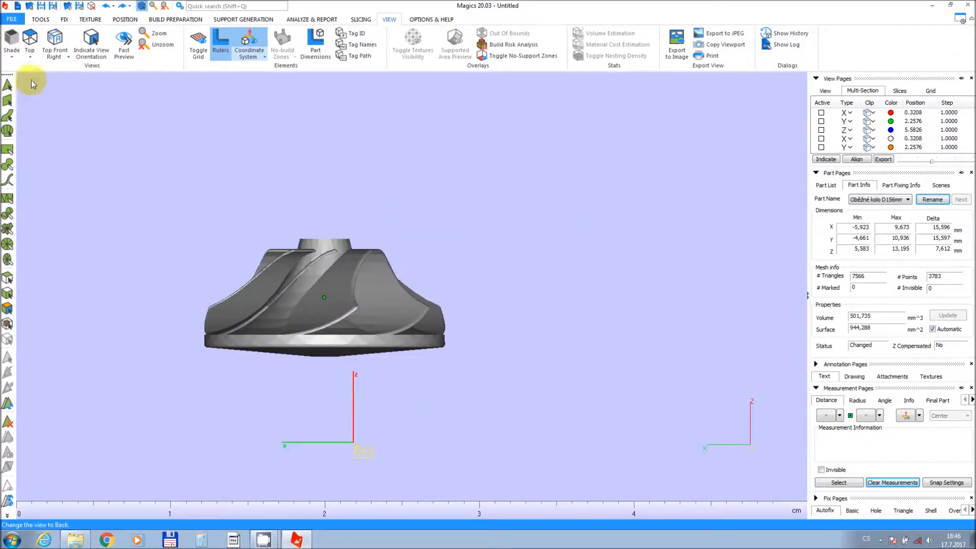
click(30, 56)
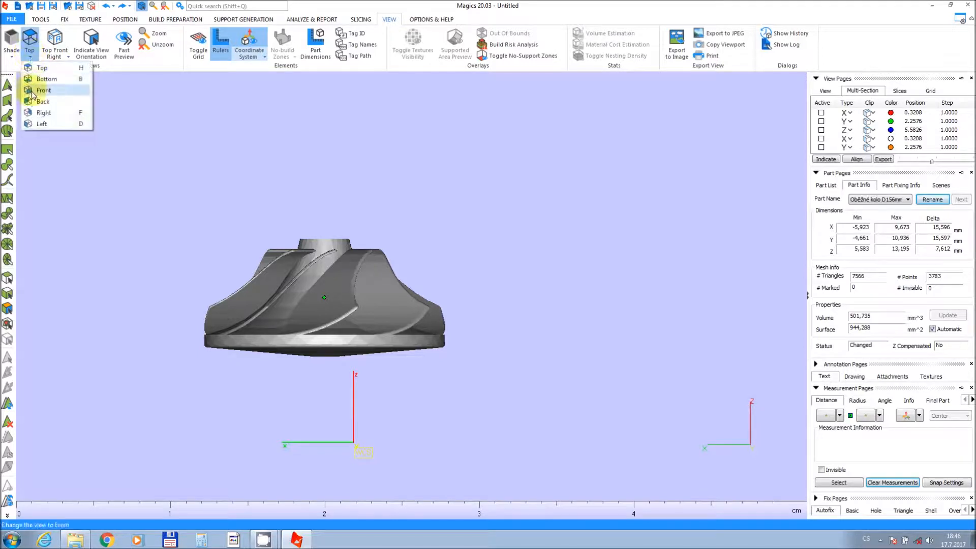
click(33, 123)
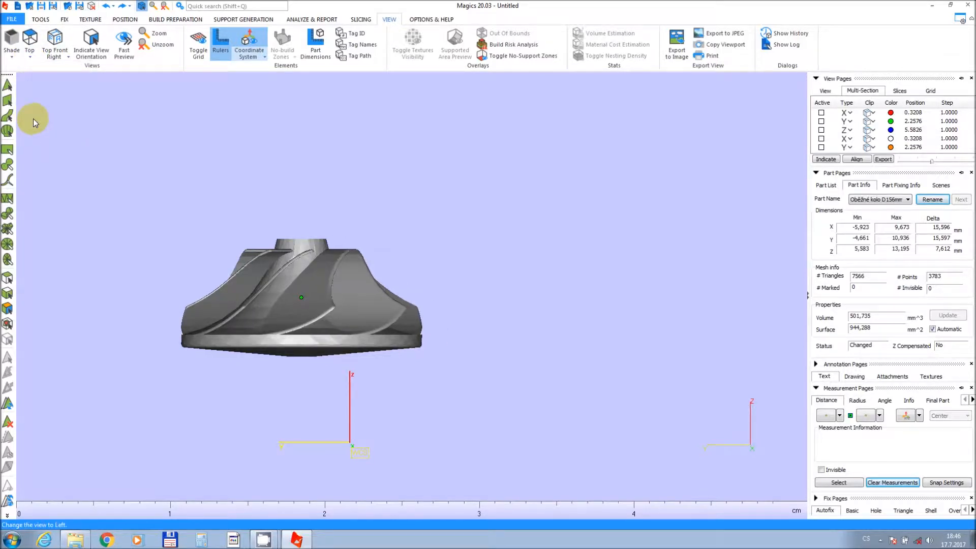
Switch to the Top Front Left and Bottom Front Right view orientations and orbit around the impeller.
click(50, 57)
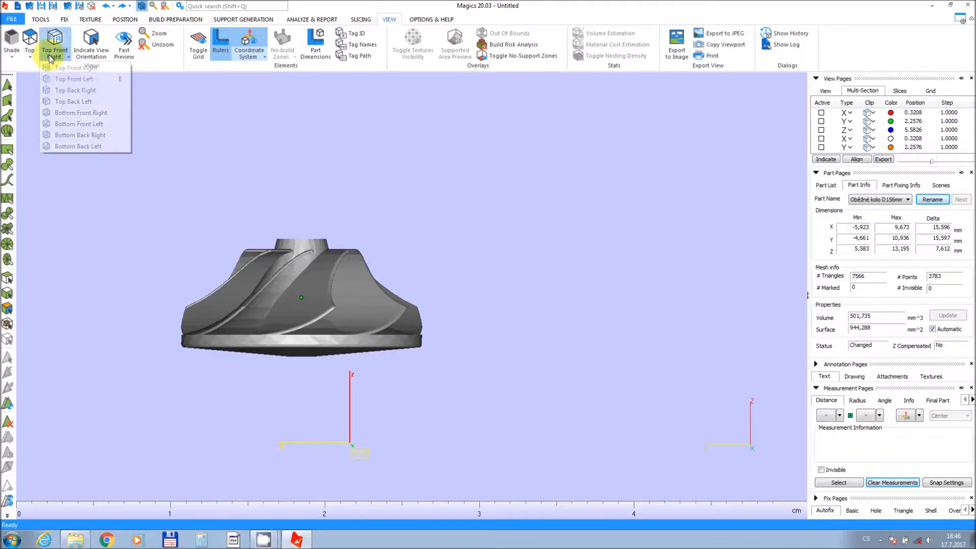
click(64, 82)
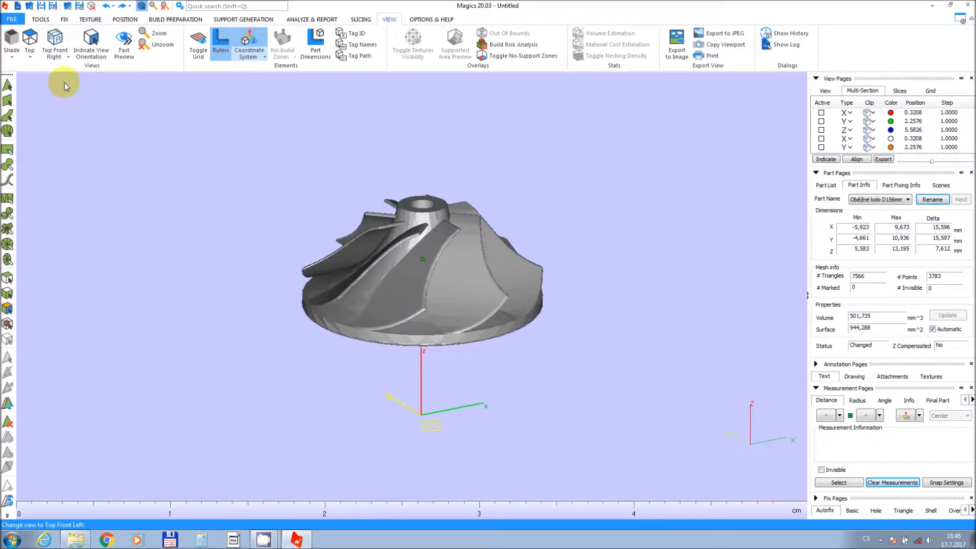
click(66, 58)
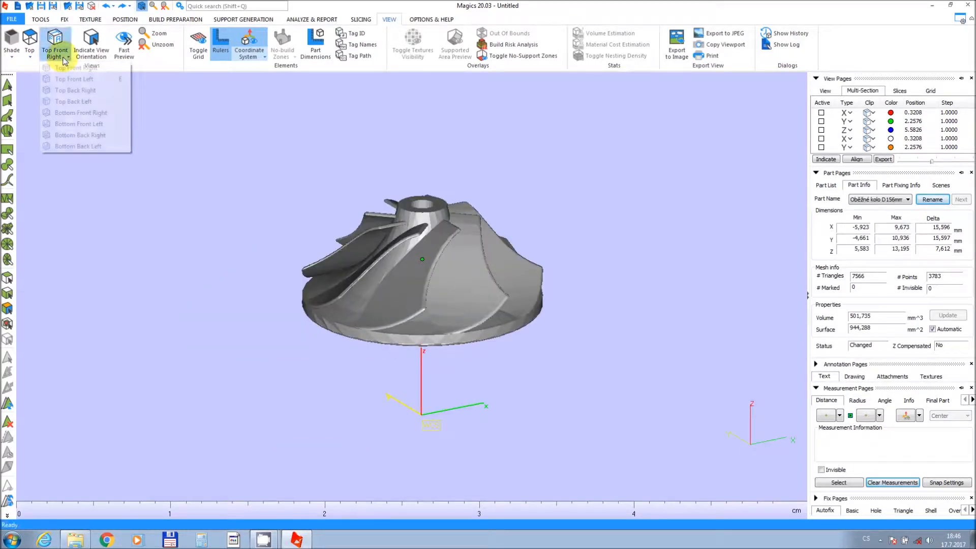
click(66, 113)
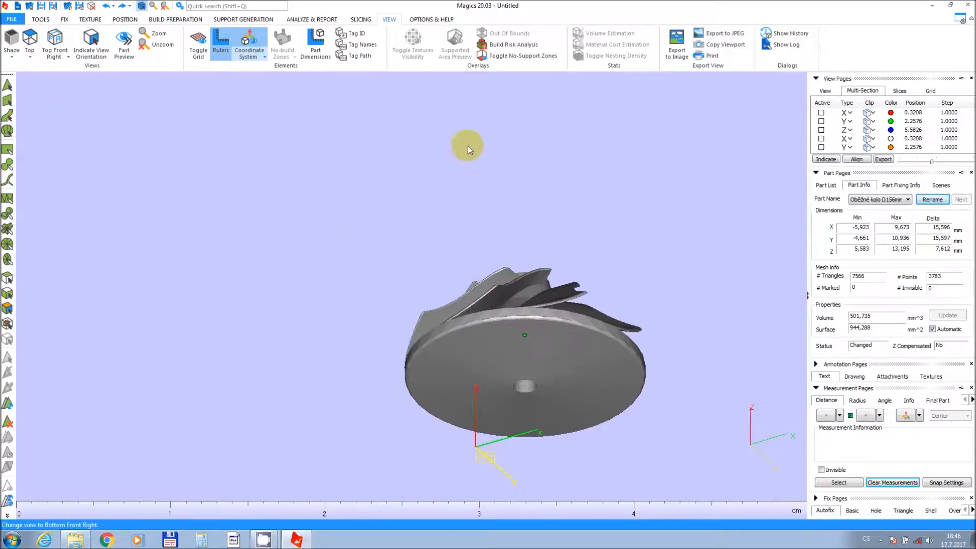
middle_drag(467, 145, 418, 100)
right_drag(417, 100, 419, 239)
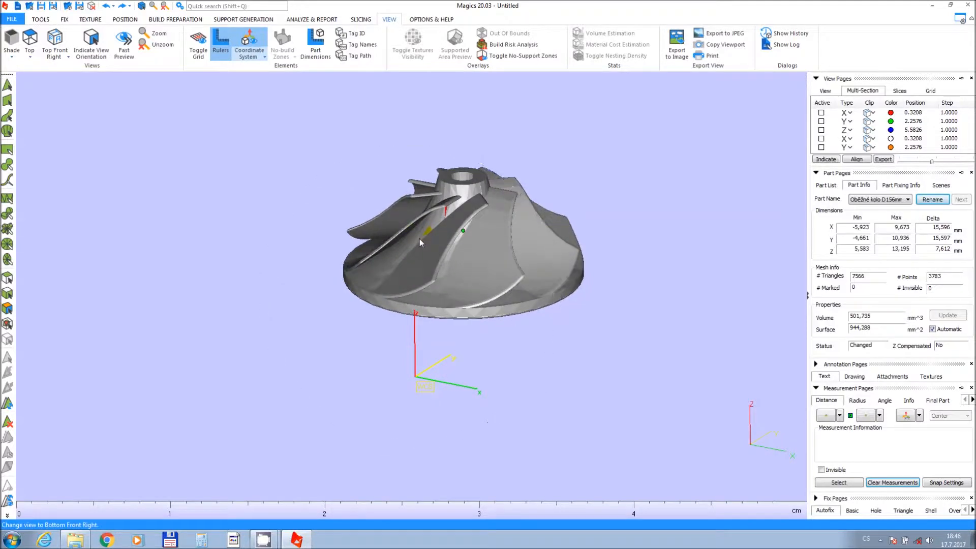
middle_drag(409, 247, 366, 263)
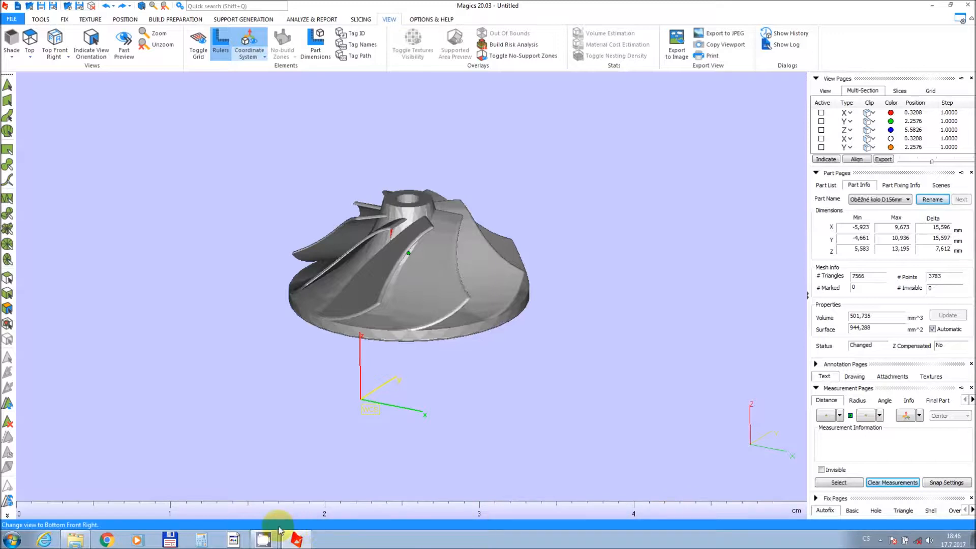
Toggle the rulers and the coordinate system axes off and back on.
click(219, 53)
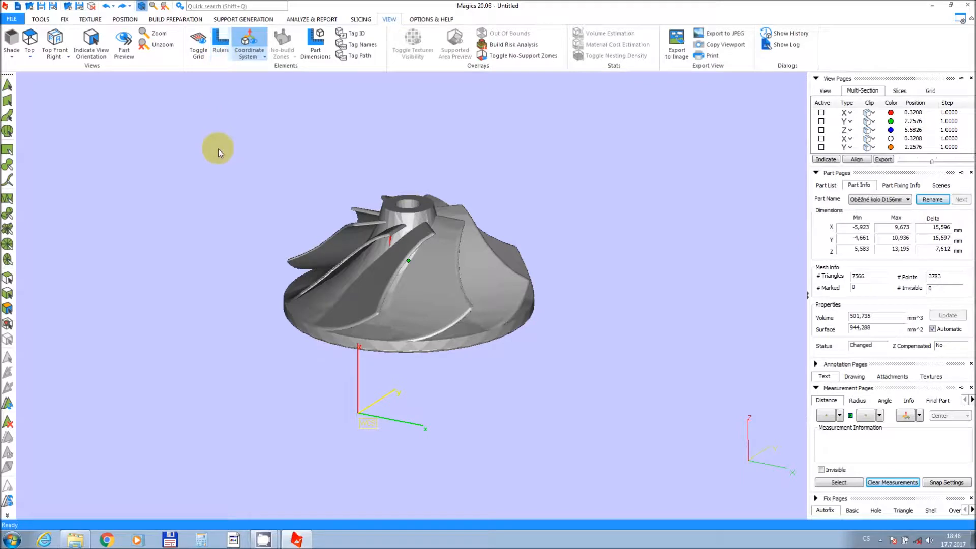
click(215, 40)
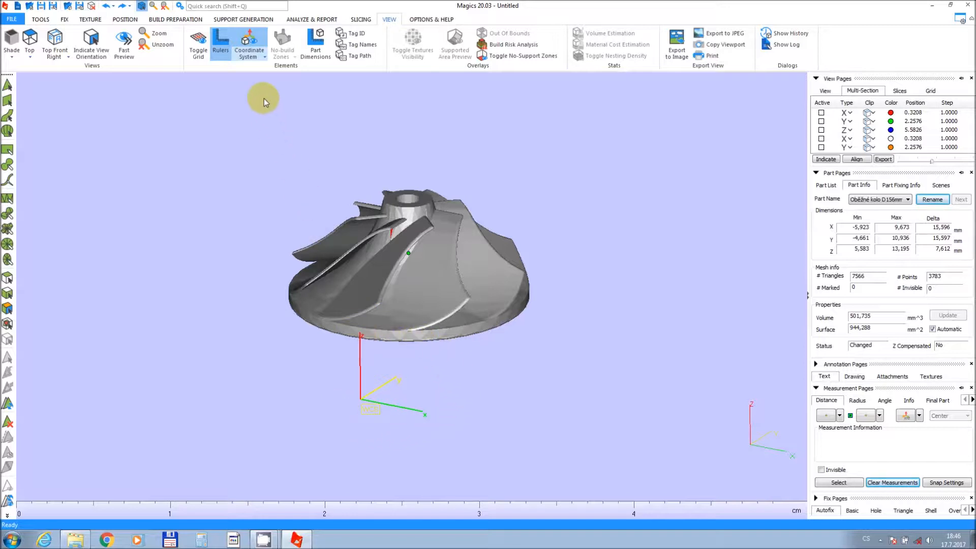
click(250, 46)
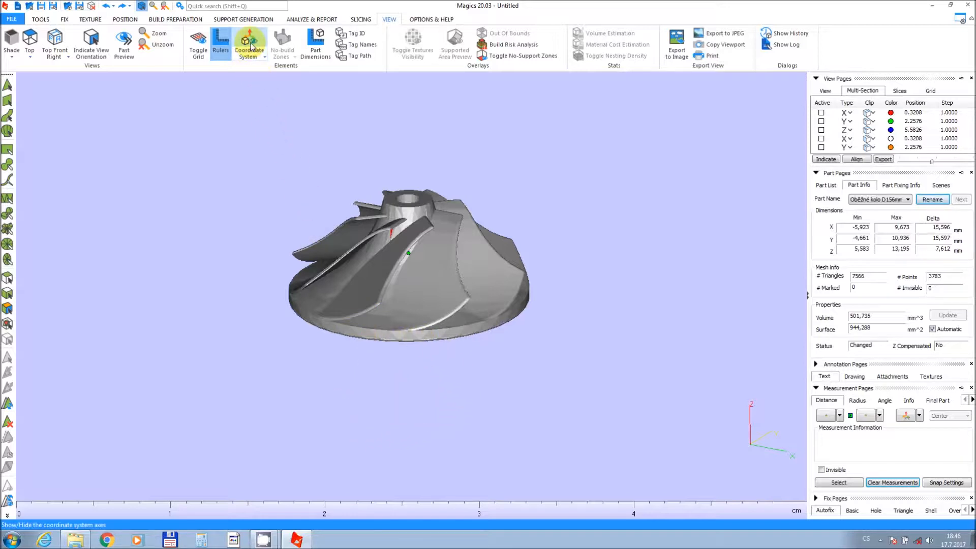
click(251, 46)
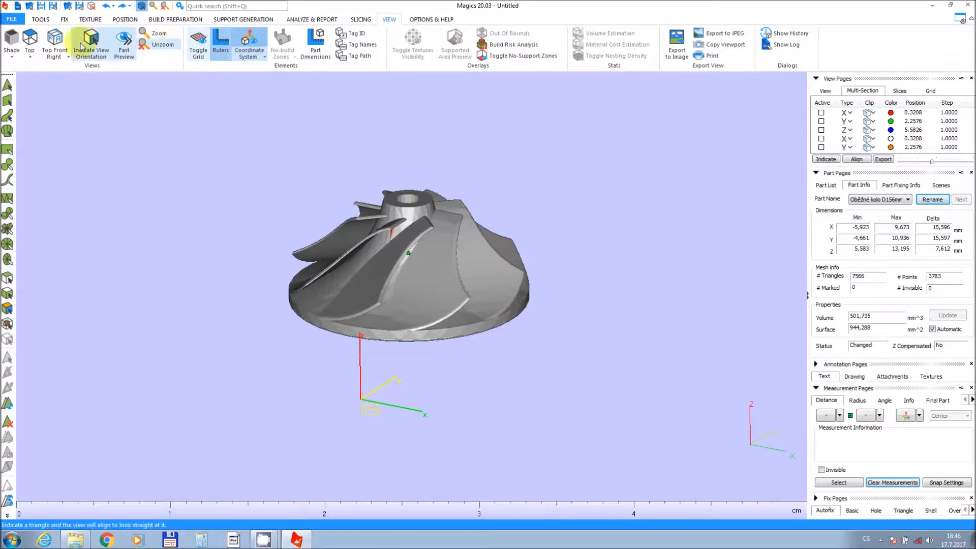
Create a box part 80 × 60 × 80 mm centered at X 0, Y 120, Z 0 mm.
click(40, 21)
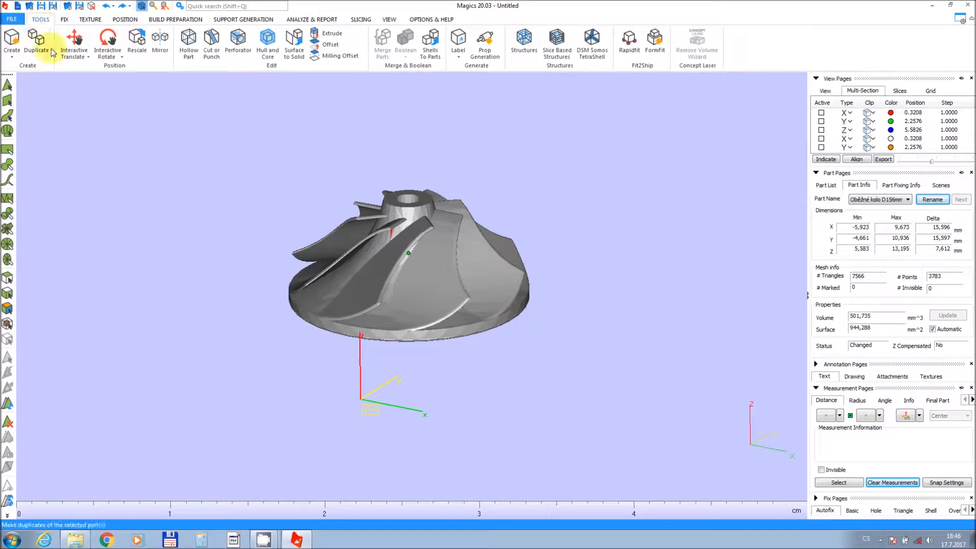
scroll(332, 295, down, 2)
middle_drag(332, 290, 370, 271)
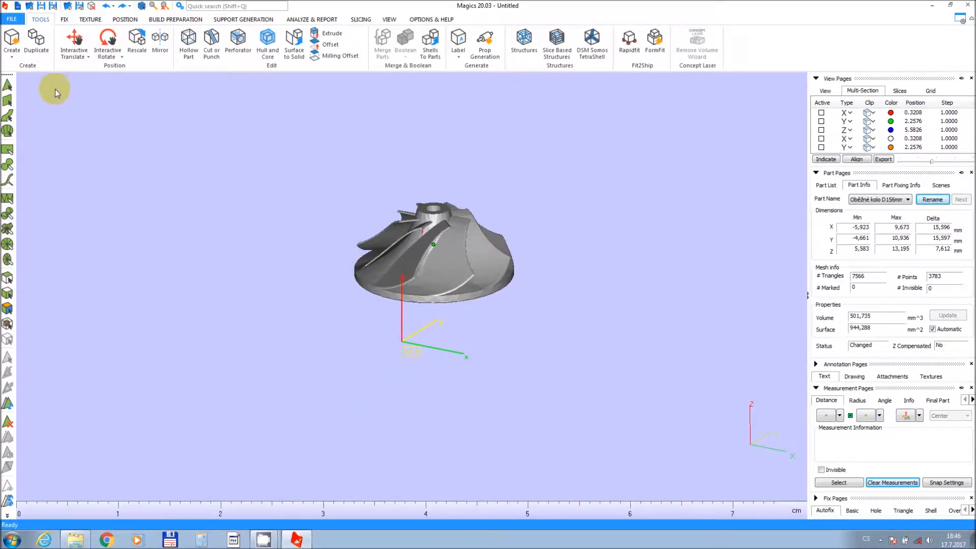
click(12, 41)
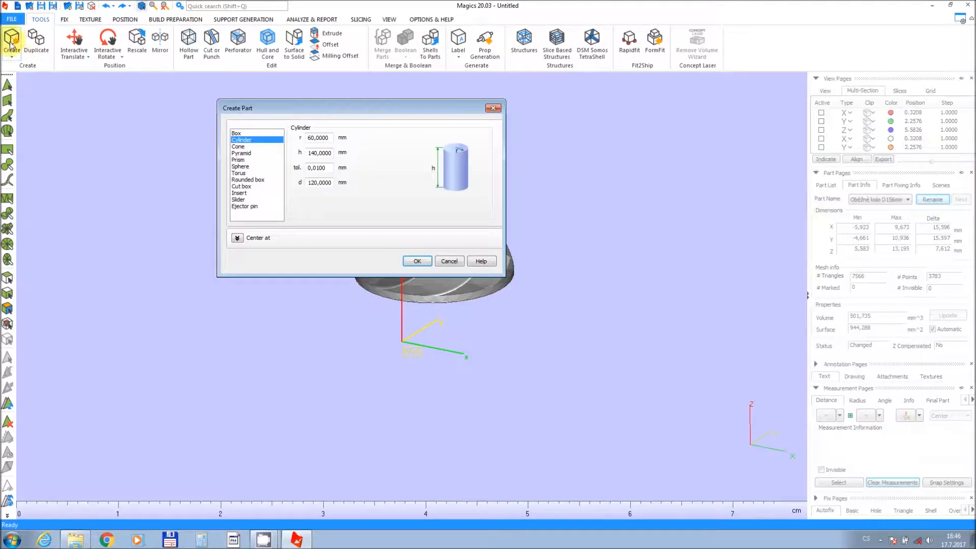
click(241, 173)
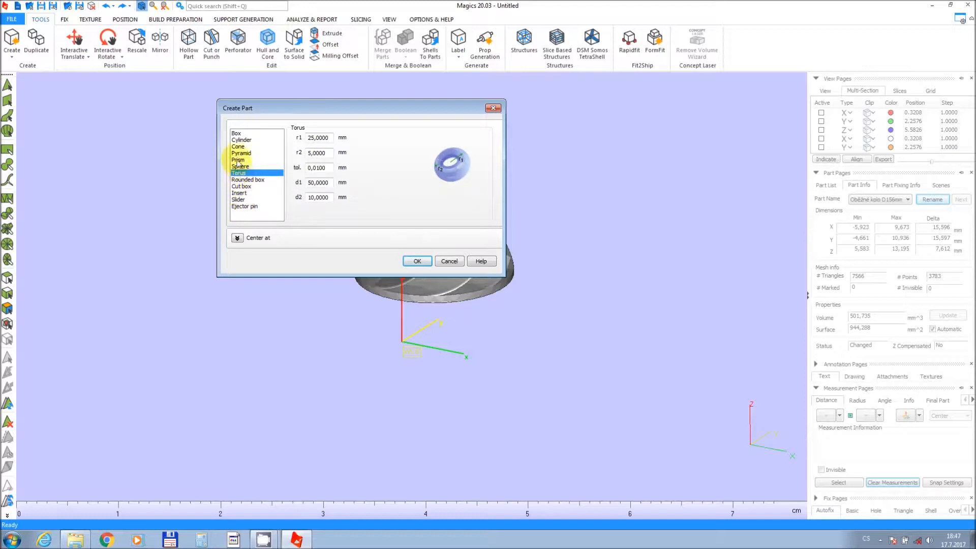
click(236, 134)
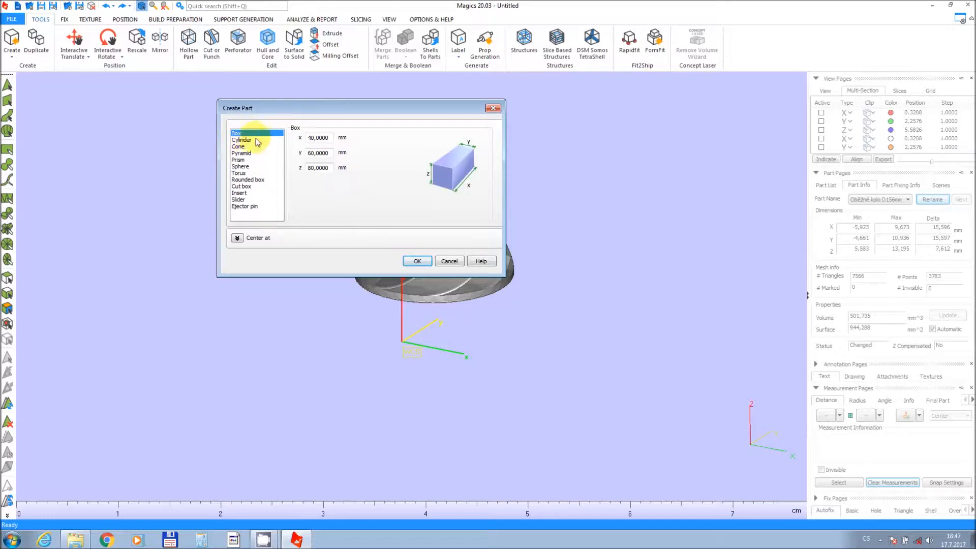
double_click(330, 141)
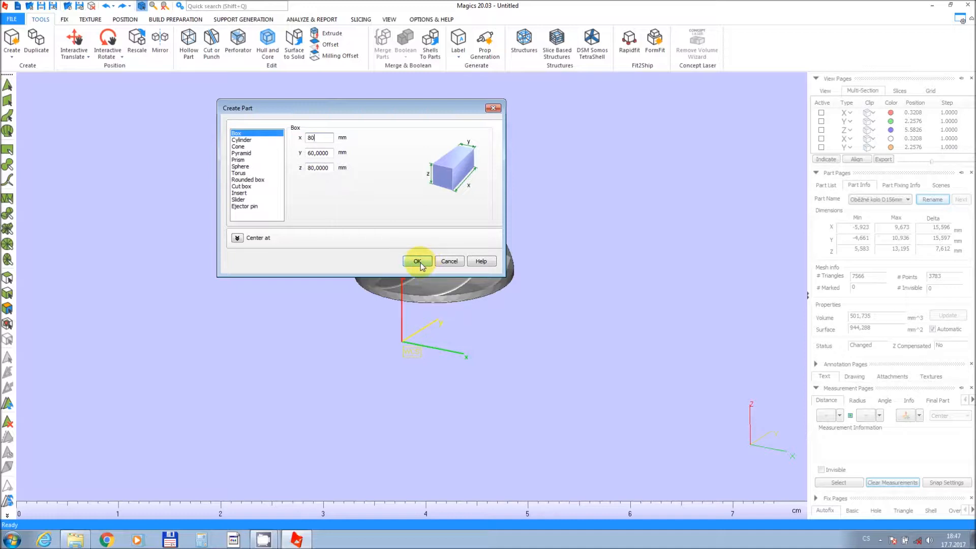
click(237, 238)
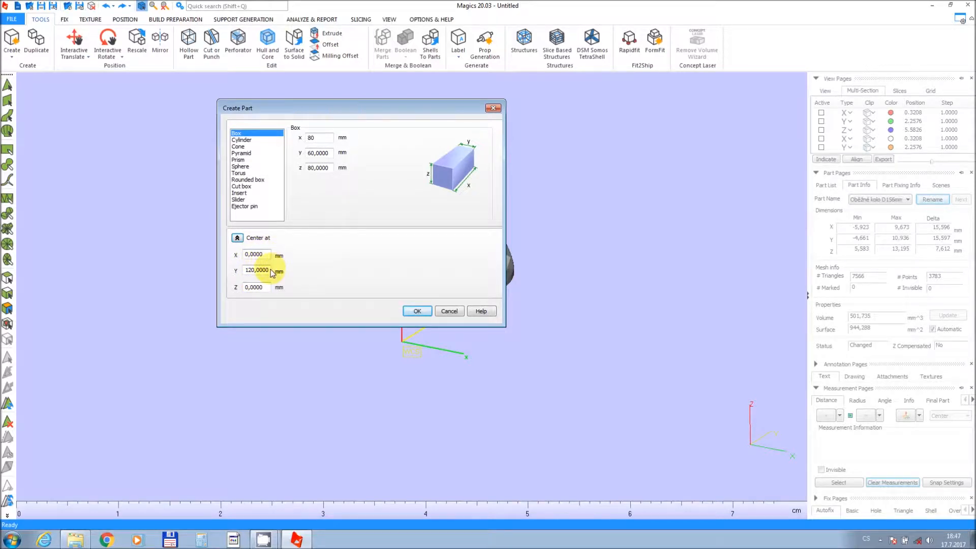
click(418, 310)
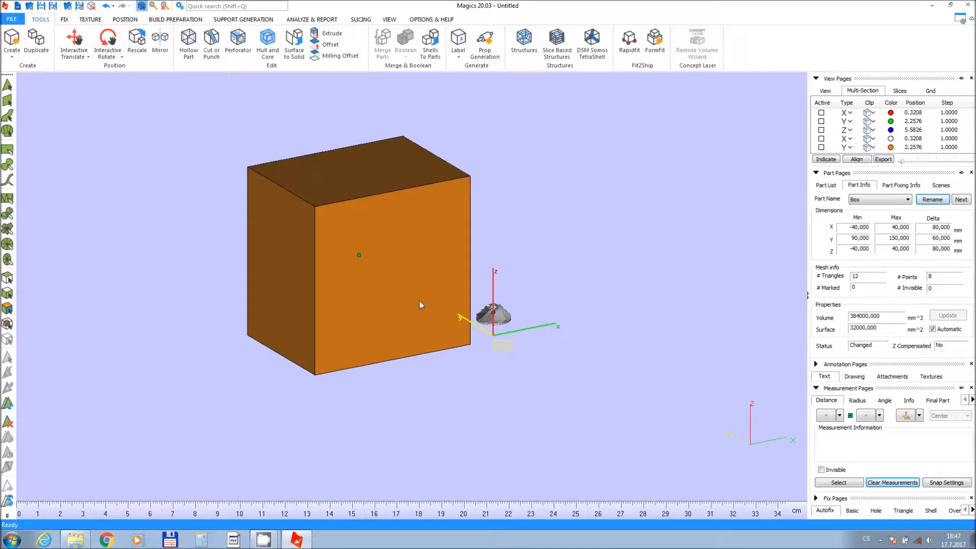
Undo the box creation.
right_drag(447, 313, 291, 300)
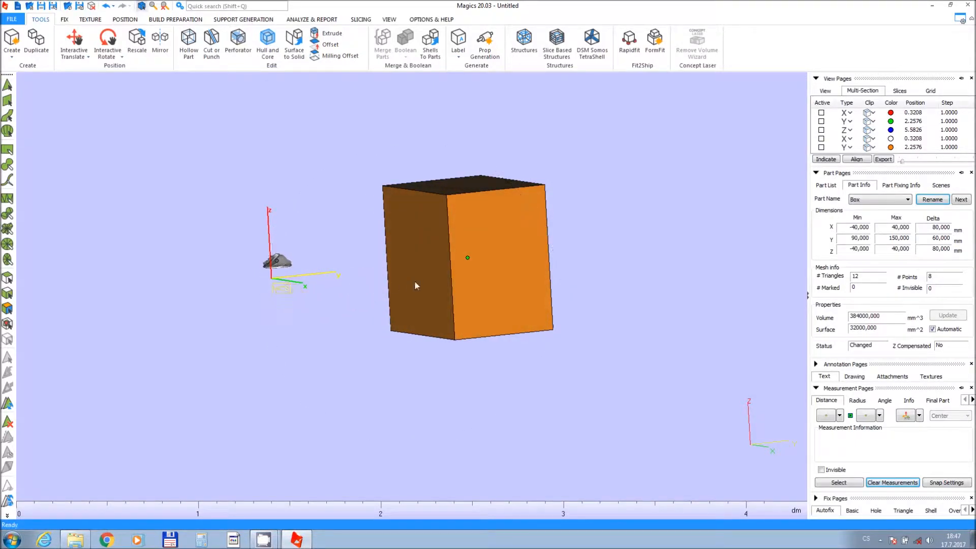
scroll(433, 282, up, 2)
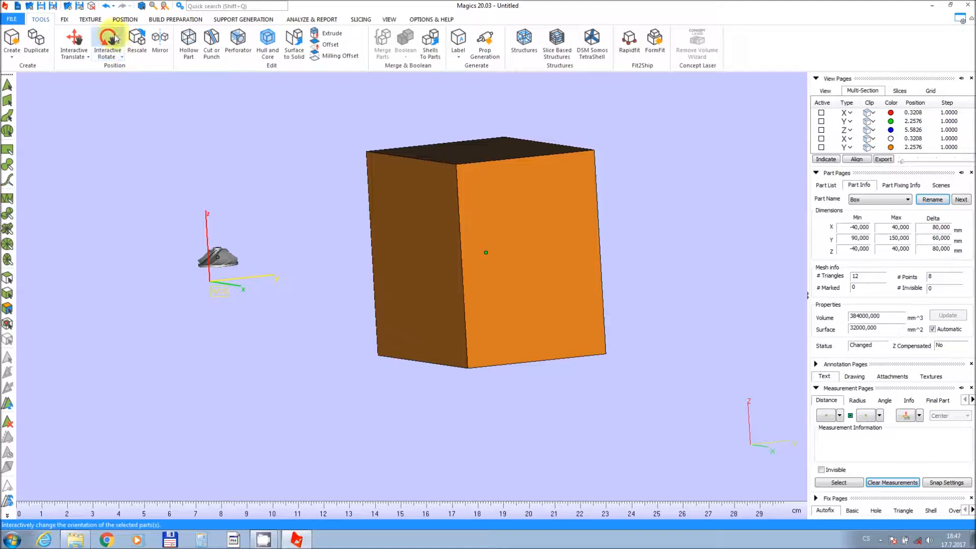
click(106, 7)
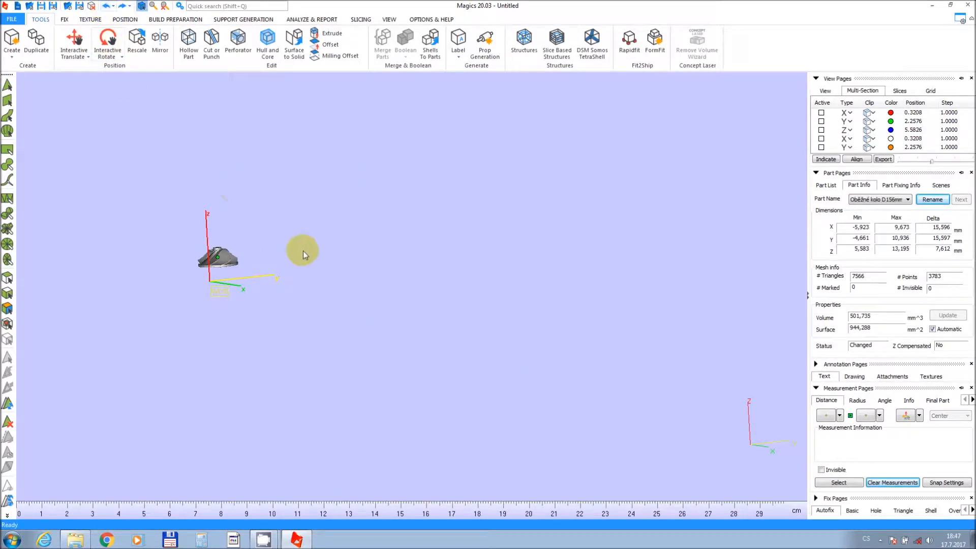
Zoom and orbit the view to examine the impeller from closer angles.
middle_drag(345, 301, 446, 322)
scroll(297, 264, down, 4)
scroll(302, 266, up, 3)
scroll(303, 269, up, 3)
middle_drag(316, 279, 382, 298)
right_drag(381, 294, 380, 346)
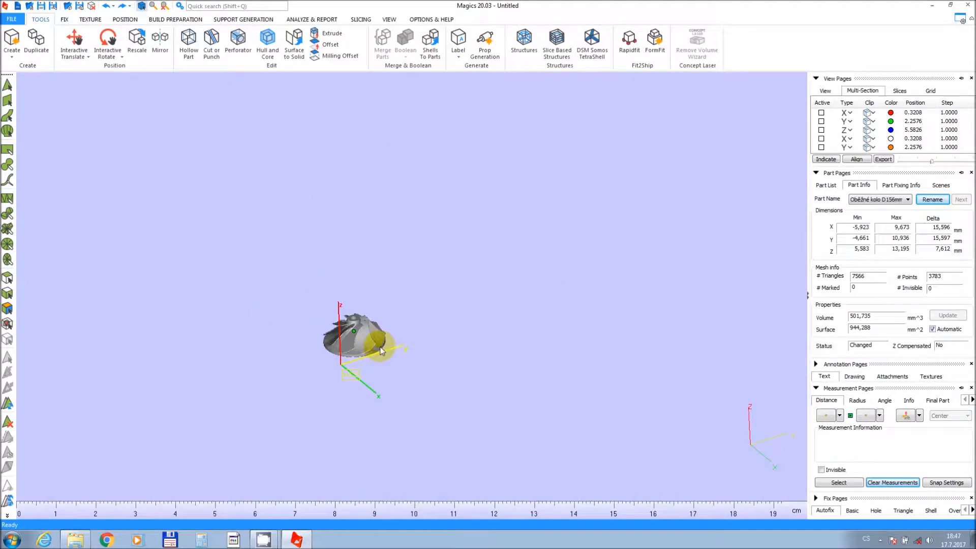
scroll(381, 347, up, 5)
scroll(398, 321, down, 2)
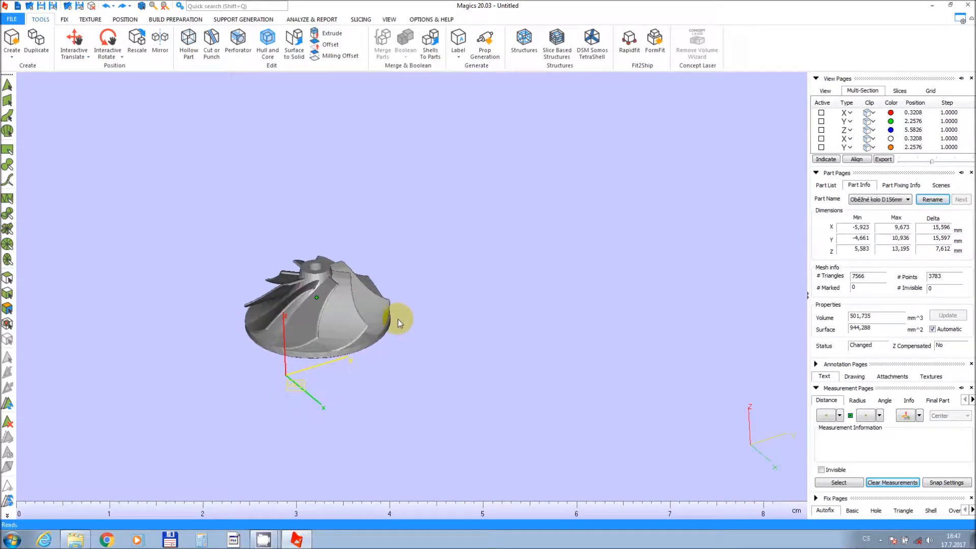
Create a cylinder part with radius 30 mm and height 140 mm.
click(11, 40)
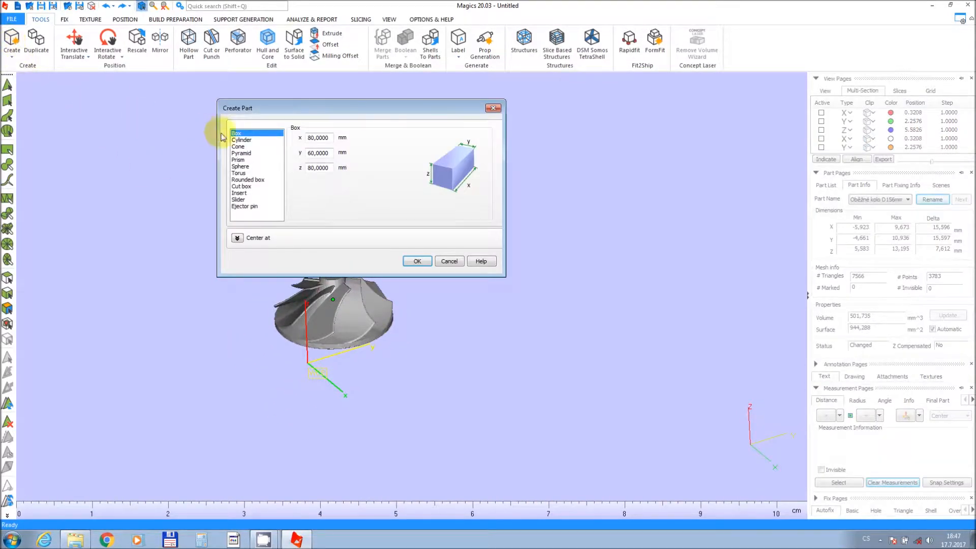
click(273, 144)
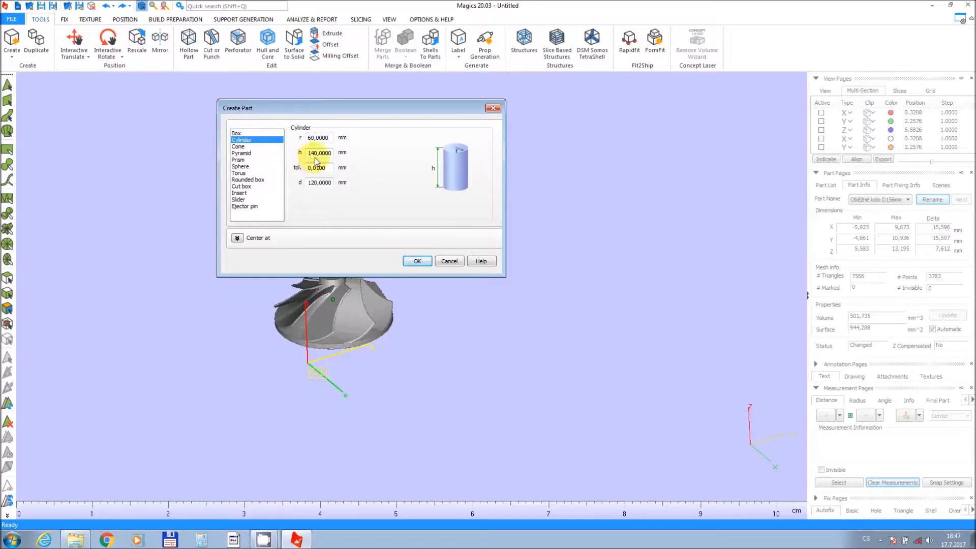
drag(330, 142, 275, 133)
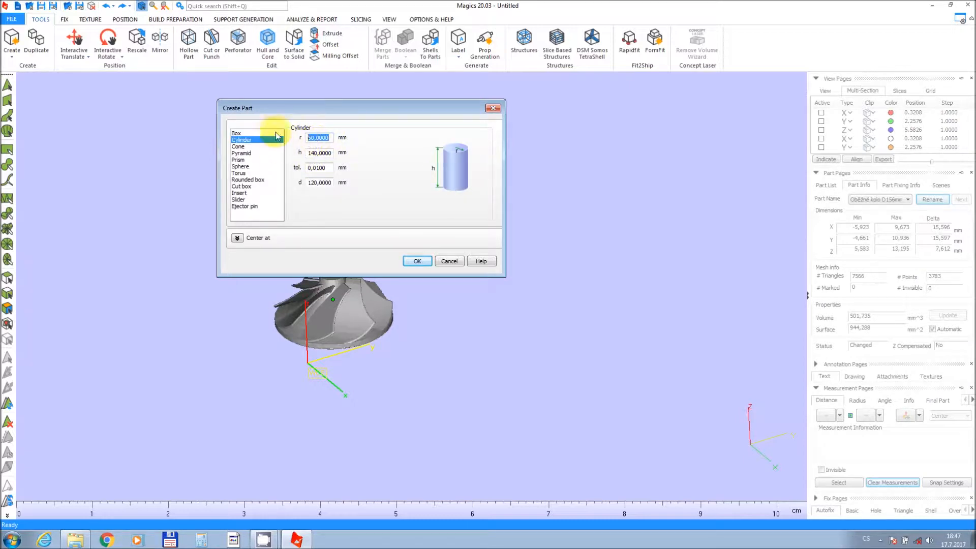
text(30)
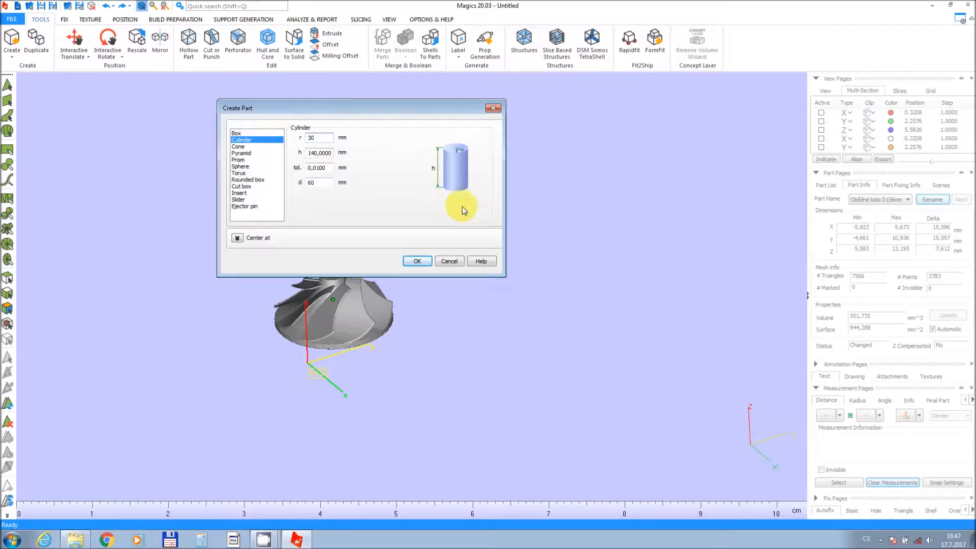
click(427, 262)
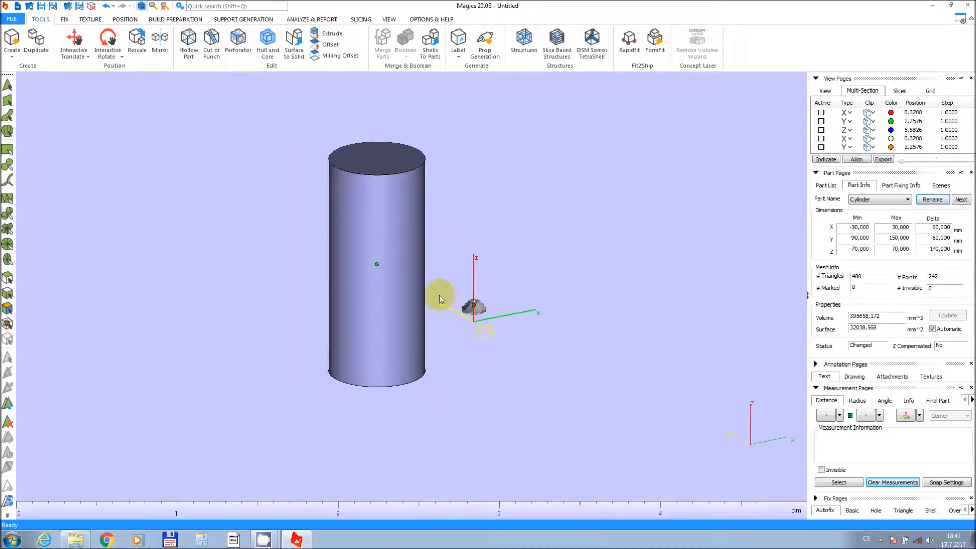
Select the impeller and move it about 55 mm along X with Interactive Translate.
scroll(439, 297, up, 1)
scroll(439, 295, up, 1)
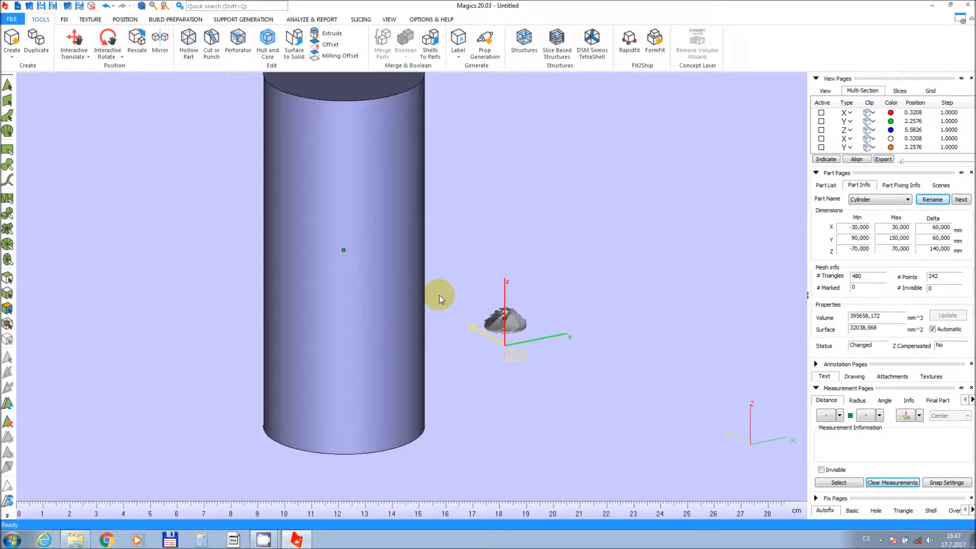
drag(479, 280, 561, 352)
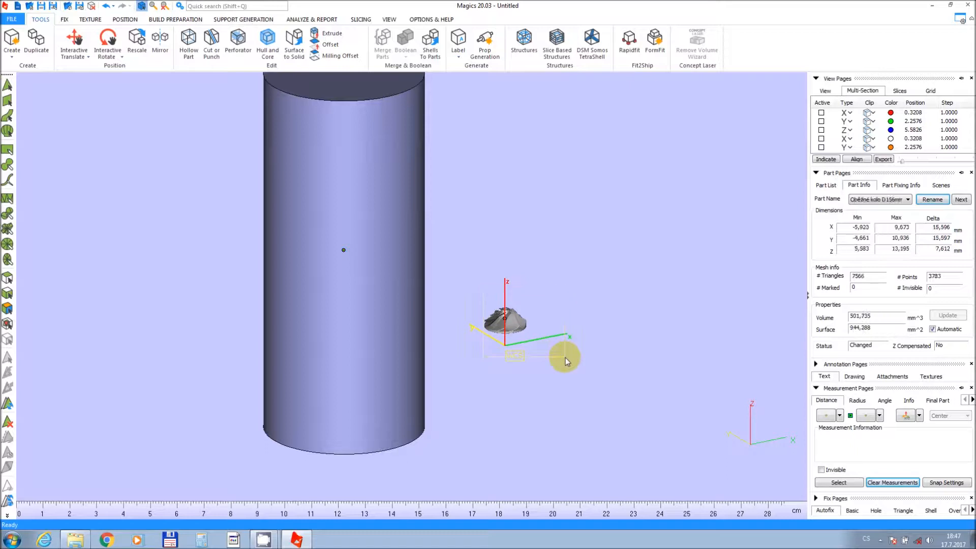
middle_drag(553, 349, 471, 349)
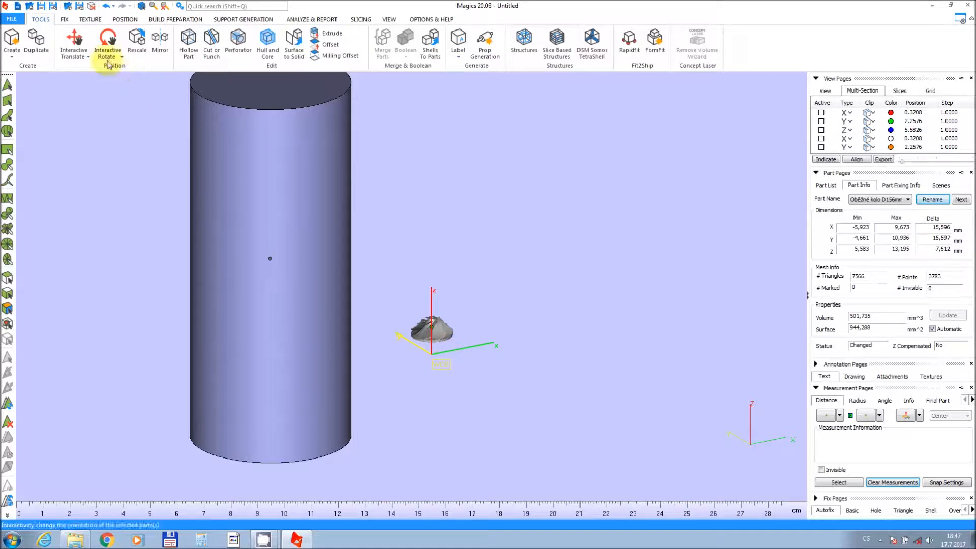
click(74, 40)
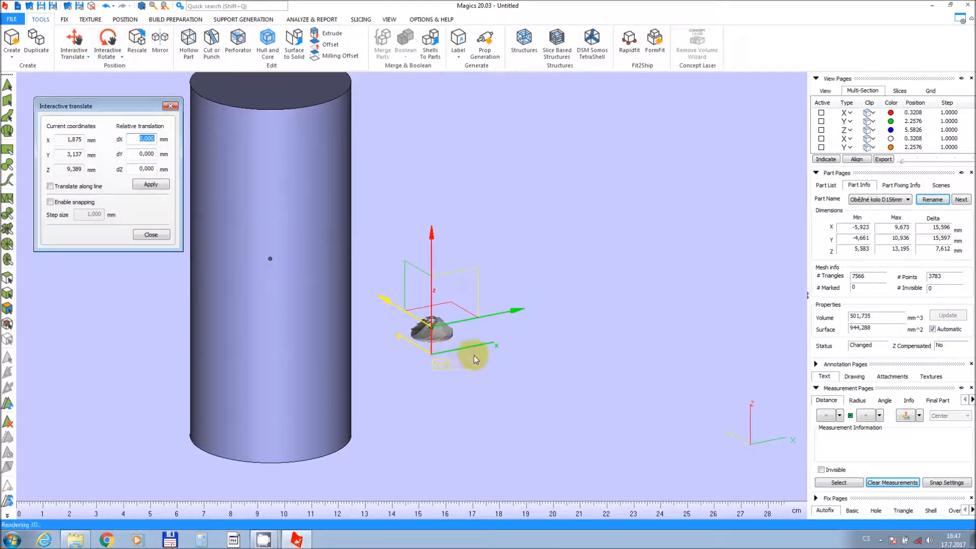
click(515, 306)
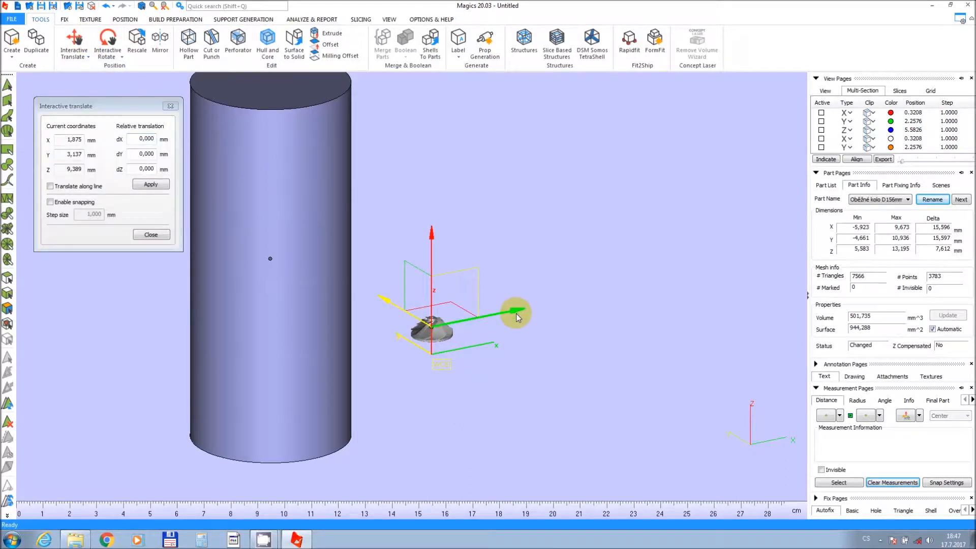
drag(516, 311, 641, 281)
middle_drag(609, 295, 559, 327)
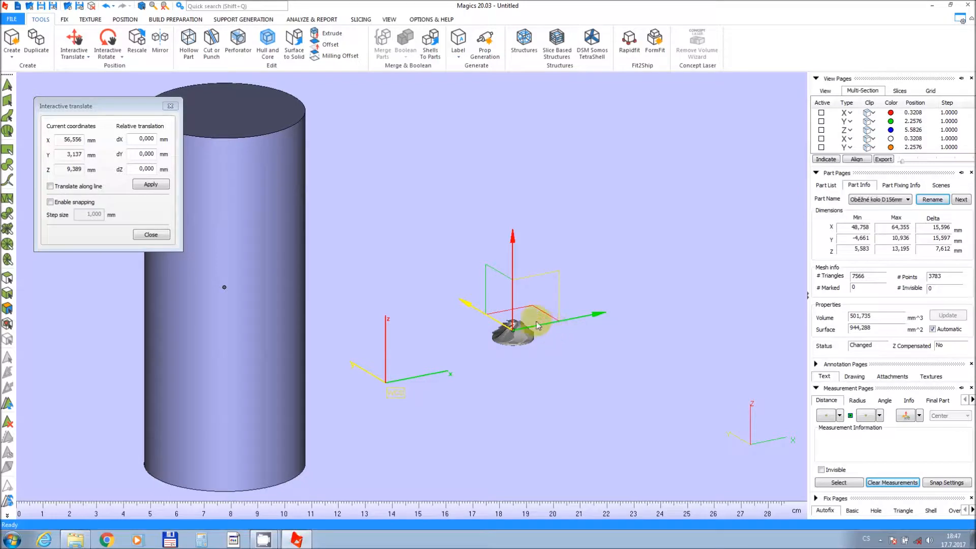
Rescale the impeller uniformly by a factor of 3.
click(135, 42)
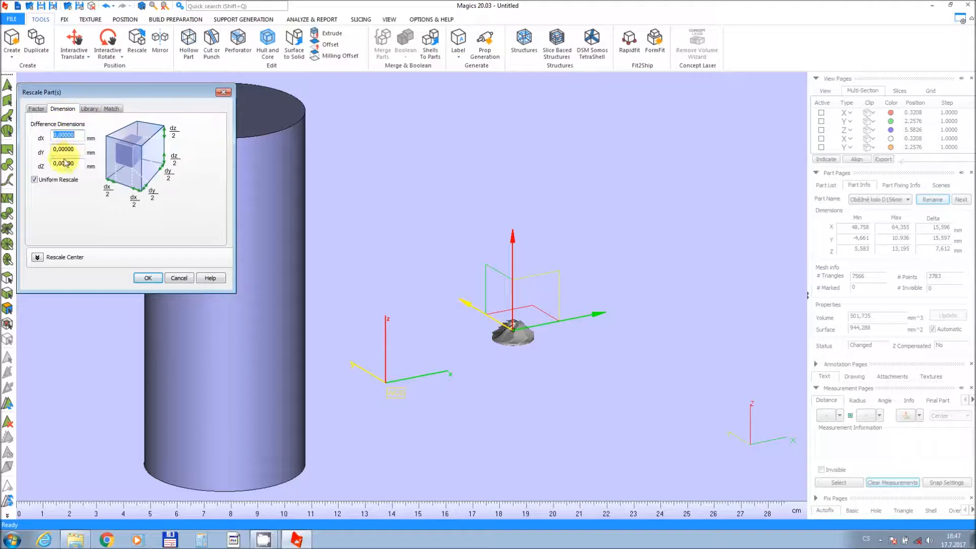
click(35, 108)
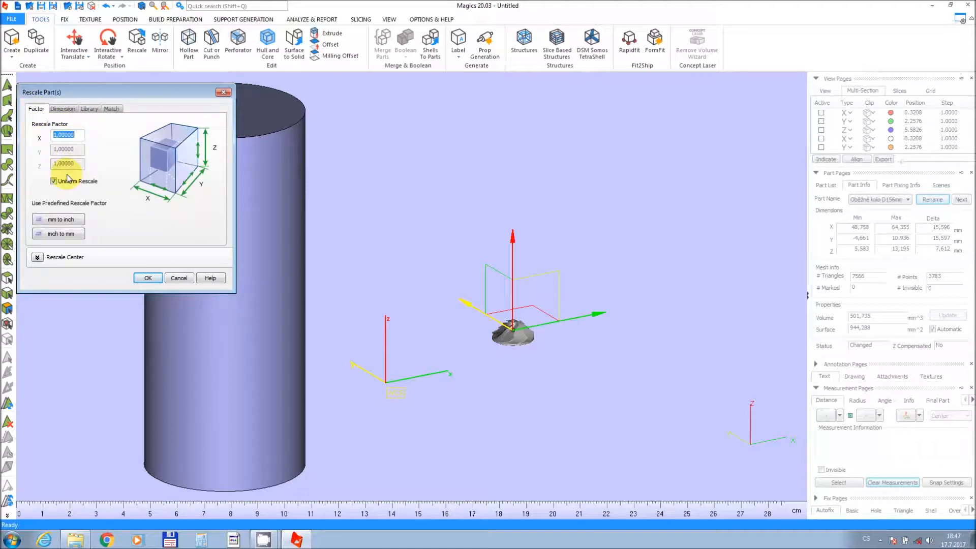
double_click(74, 136)
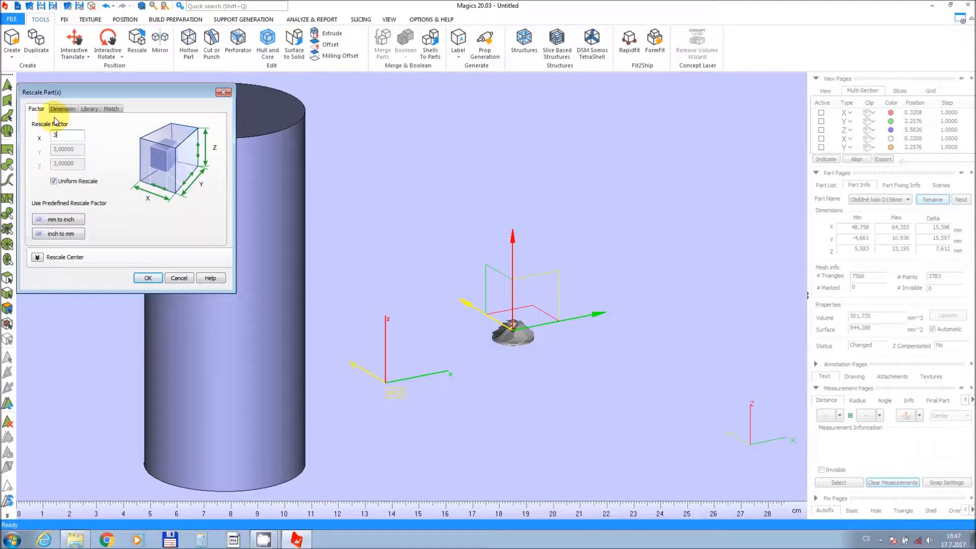
click(53, 181)
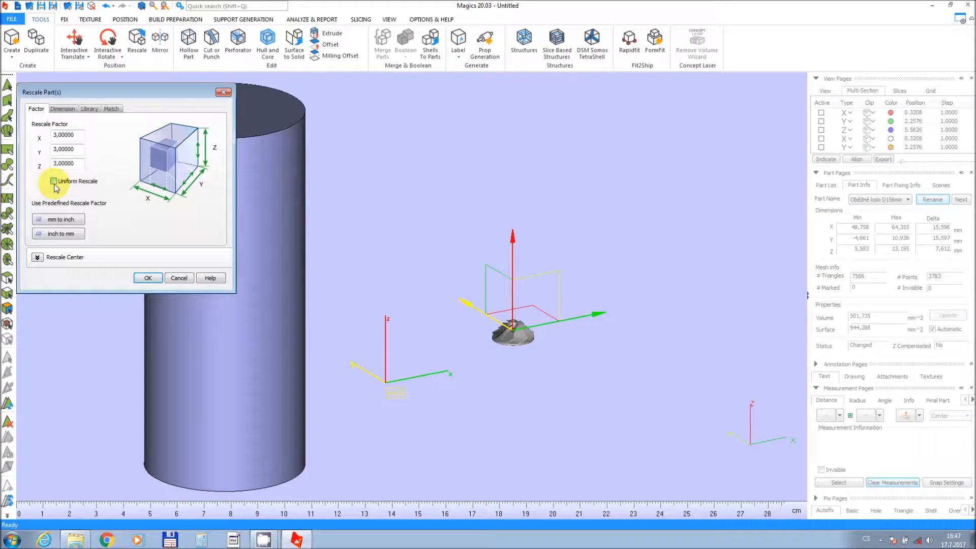
click(54, 181)
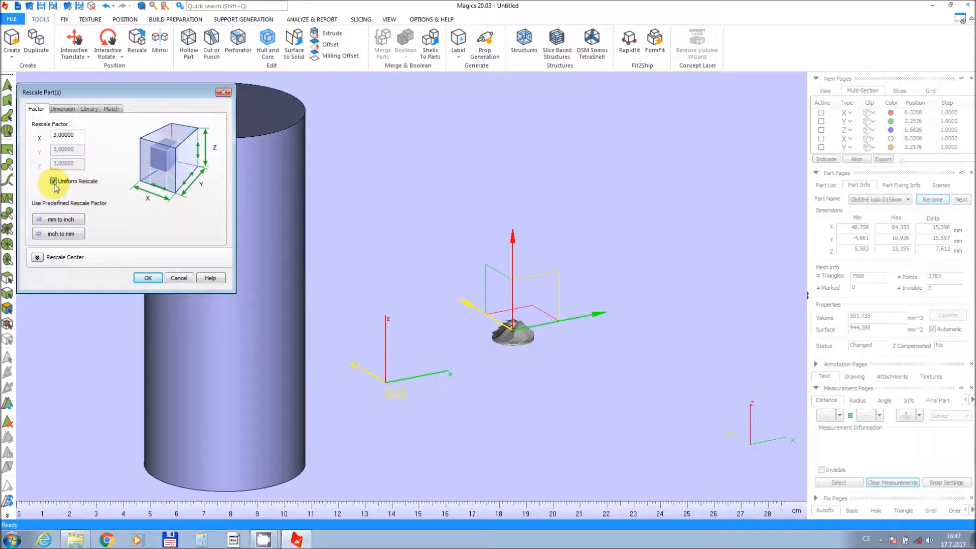
click(140, 278)
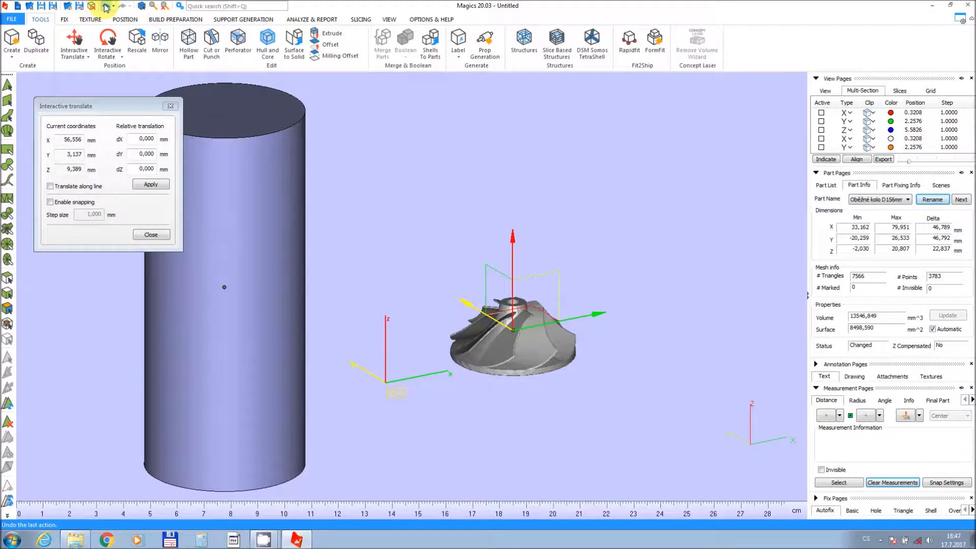
Undo the rescale and close the Interactive Translate dialog.
click(106, 7)
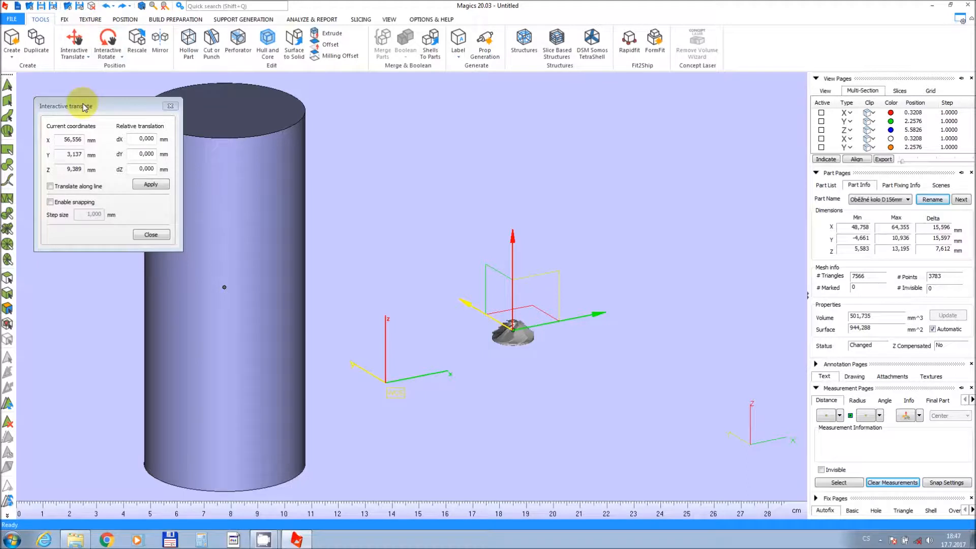
click(145, 235)
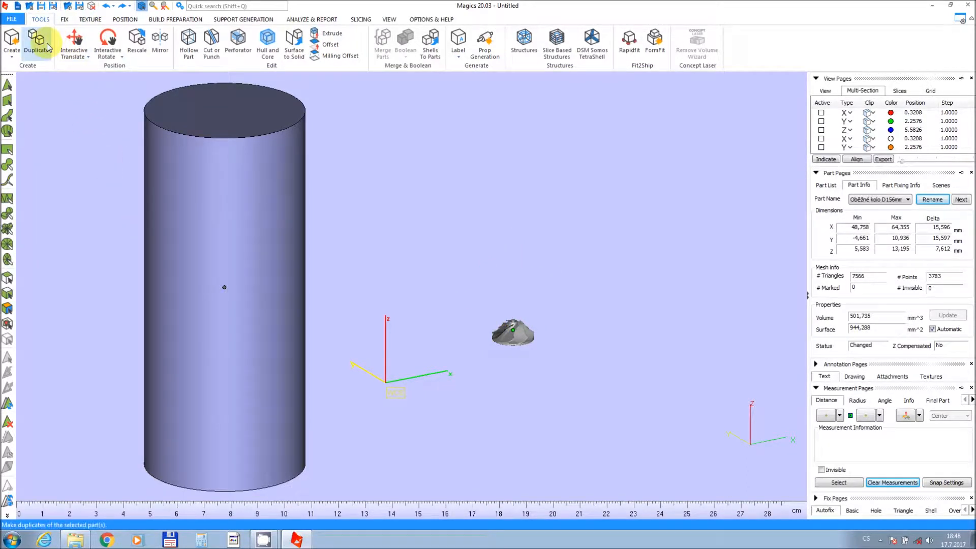
Rescale the impeller uniformly by adding 40 mm to its X dimension.
click(131, 51)
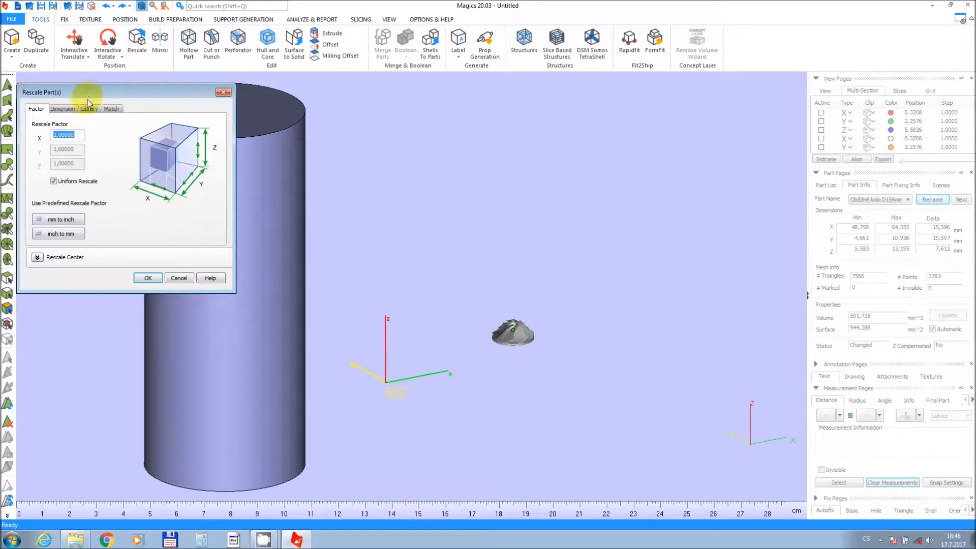
click(62, 108)
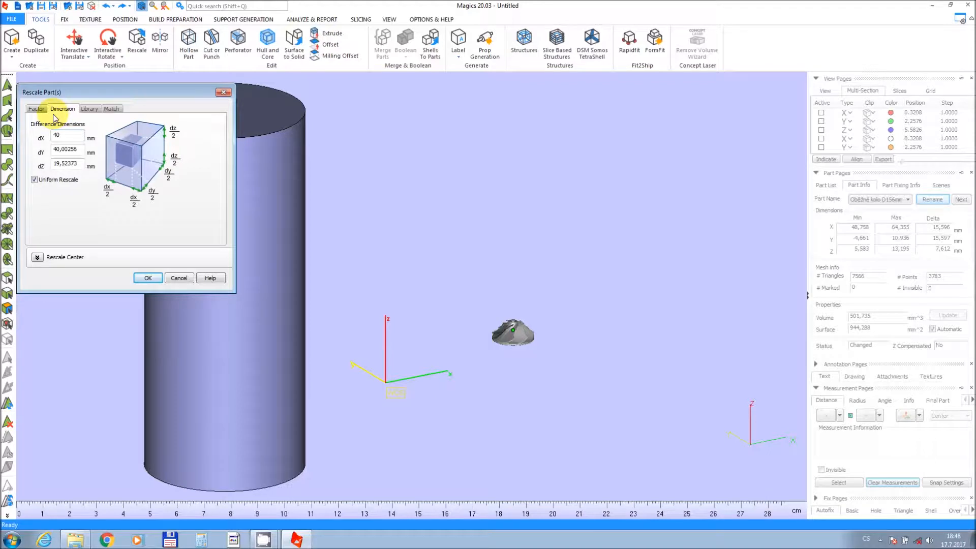
click(138, 278)
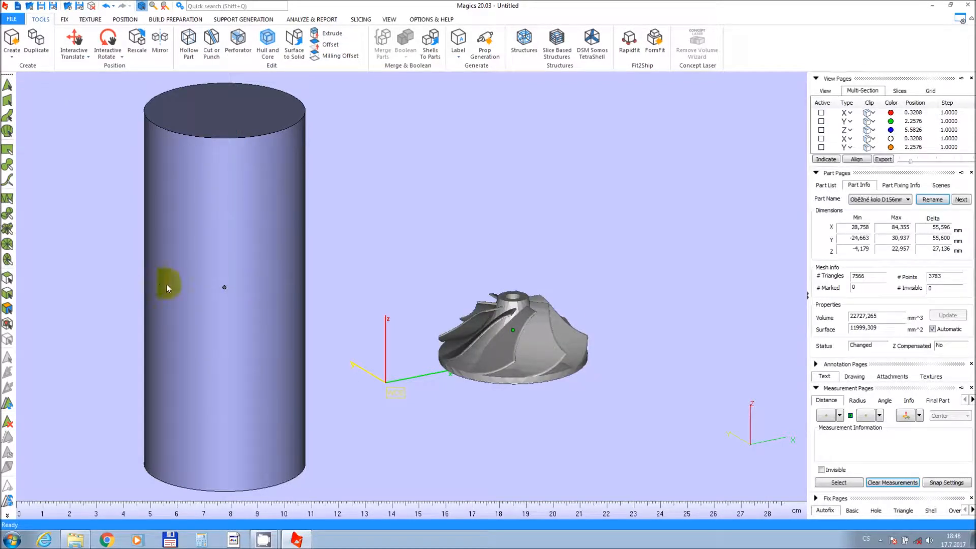
Select the cylinder part in the scene.
middle_drag(281, 326, 370, 303)
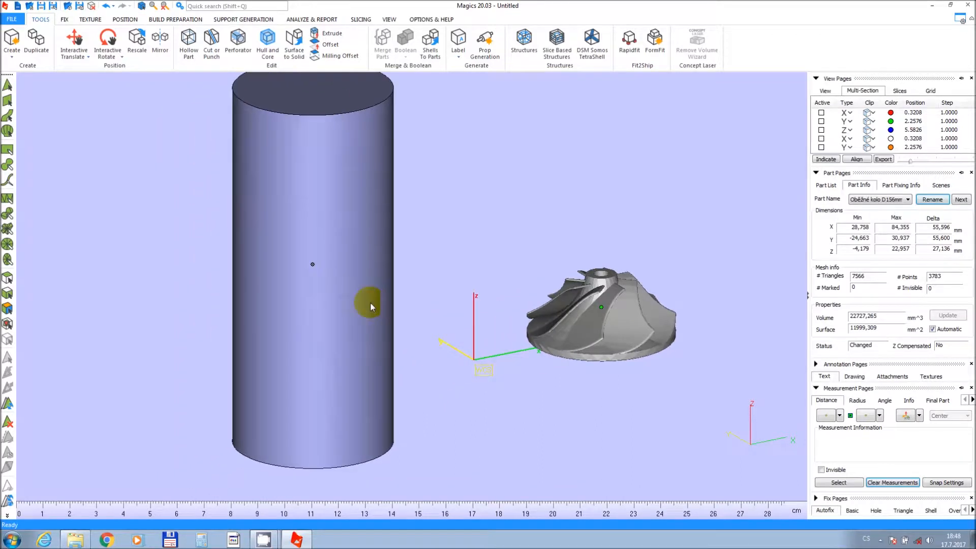
scroll(352, 296, down, 2)
right_drag(349, 300, 351, 313)
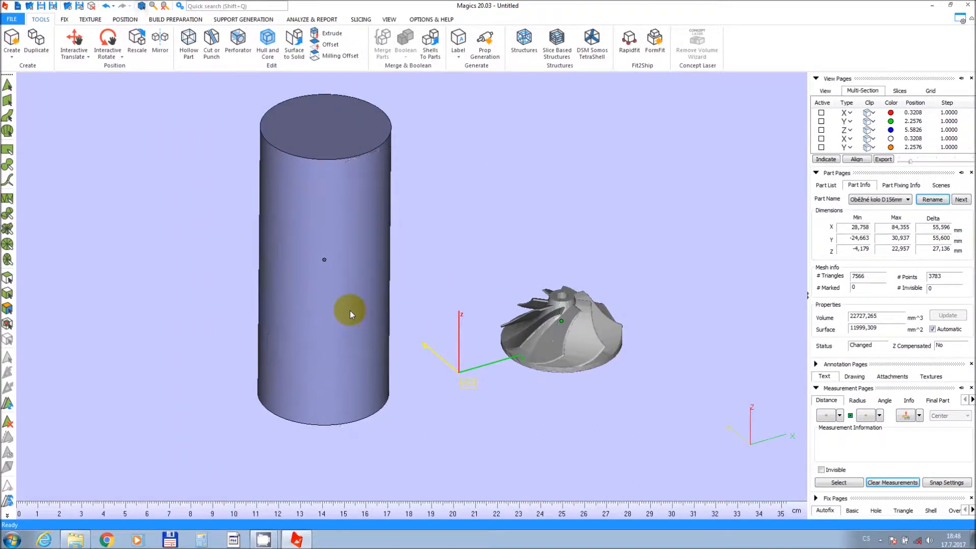
click(340, 267)
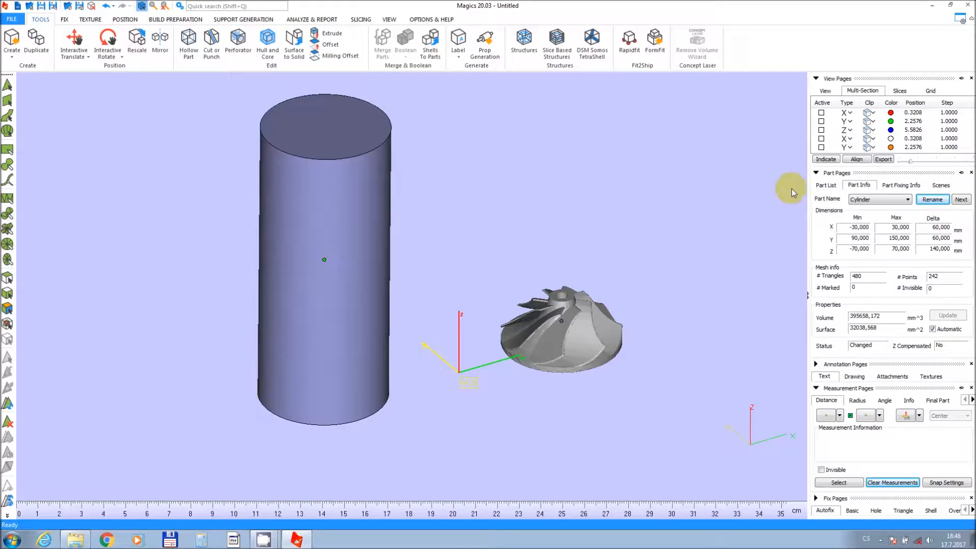
Collapse the Part Pages and Measurement Pages panels, then open the part list.
click(815, 174)
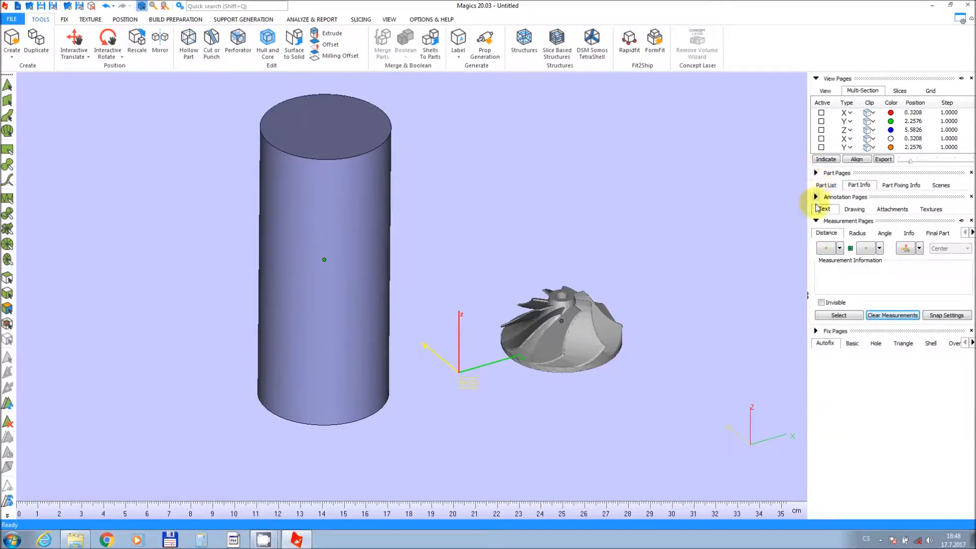
click(816, 222)
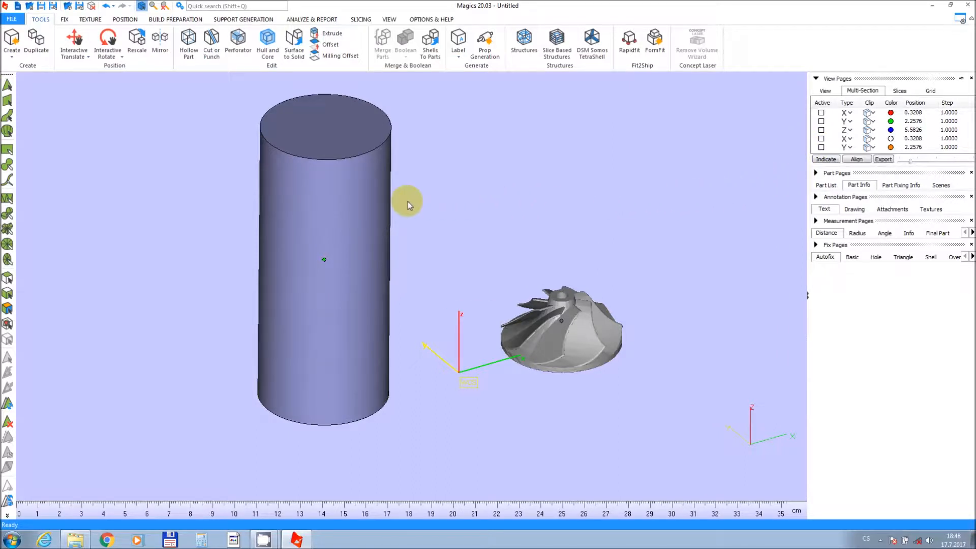
click(821, 186)
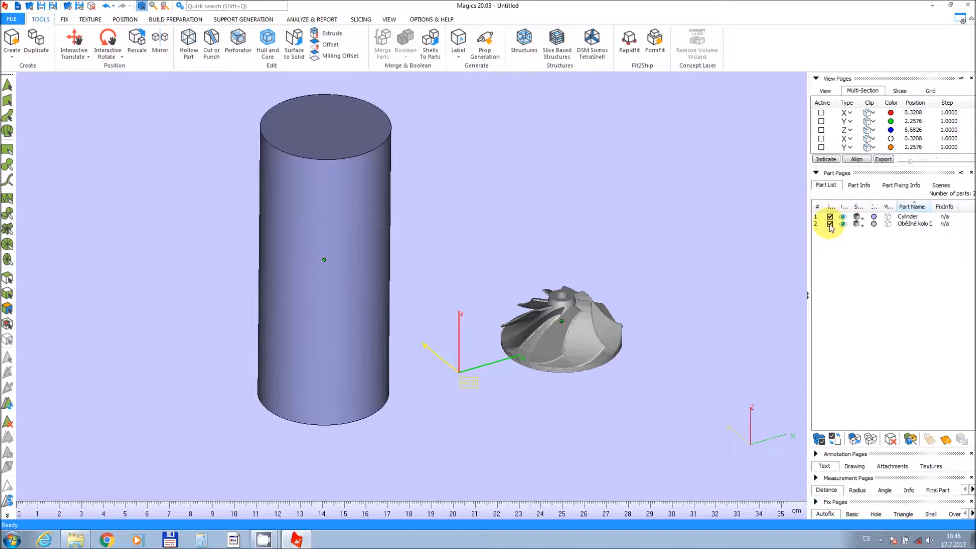
Select both the cylinder and the impeller and shift them together with Interactive Translate.
click(829, 223)
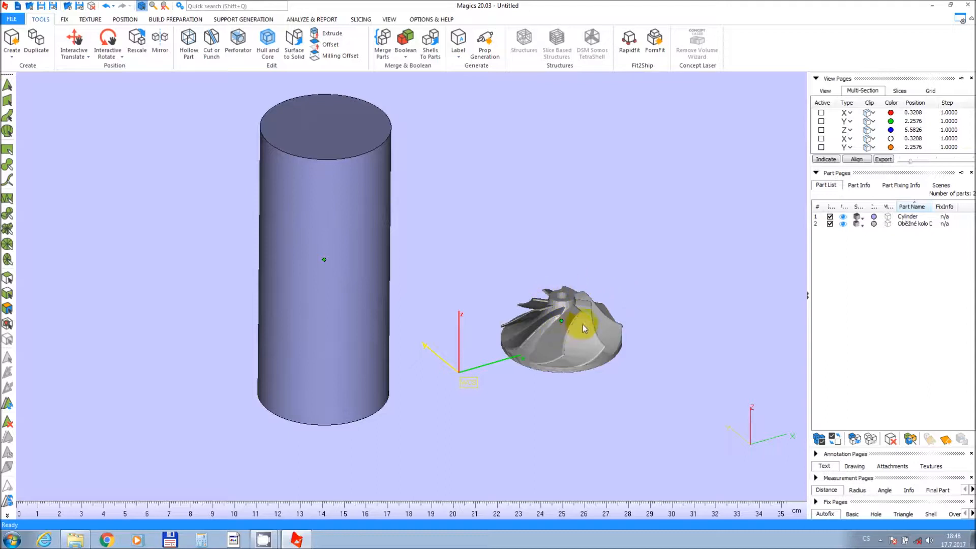
click(830, 225)
middle_drag(496, 200, 558, 209)
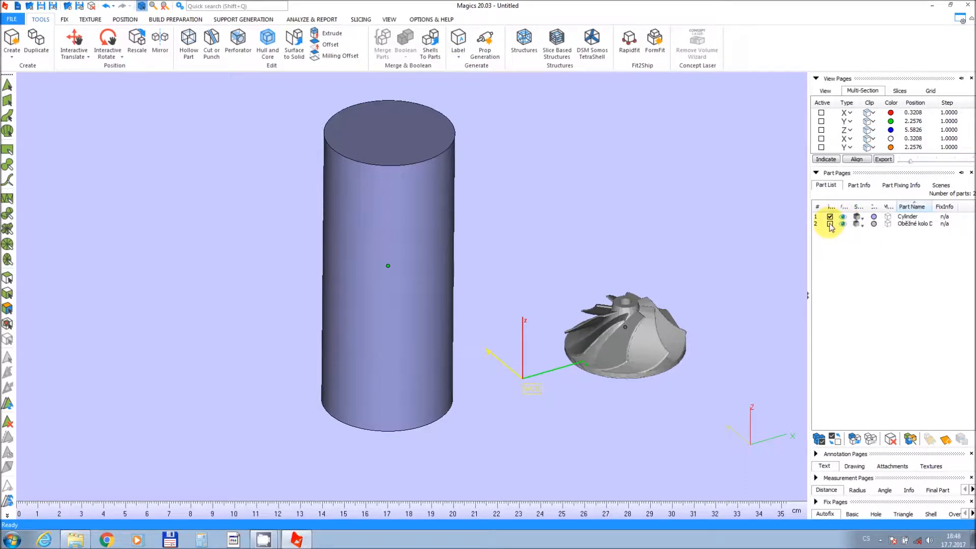
click(829, 224)
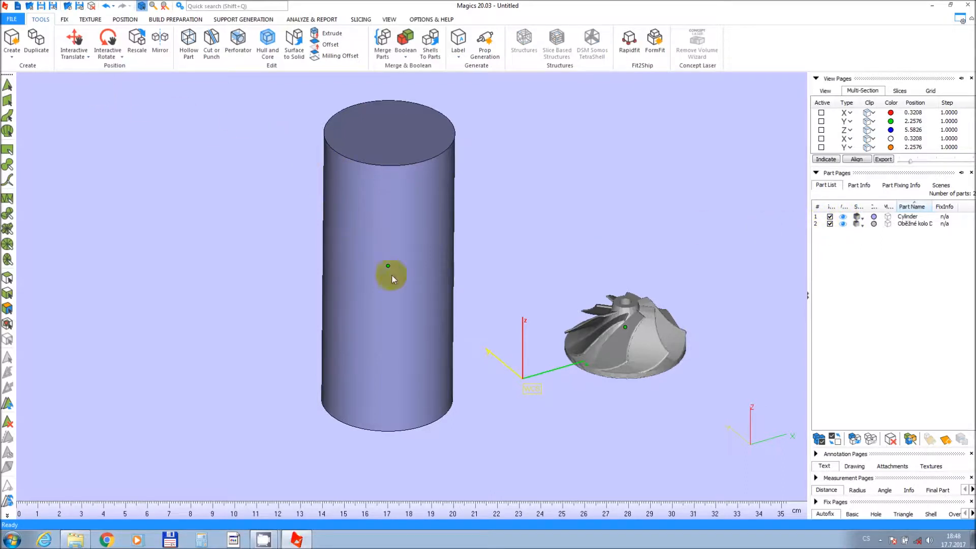
click(74, 42)
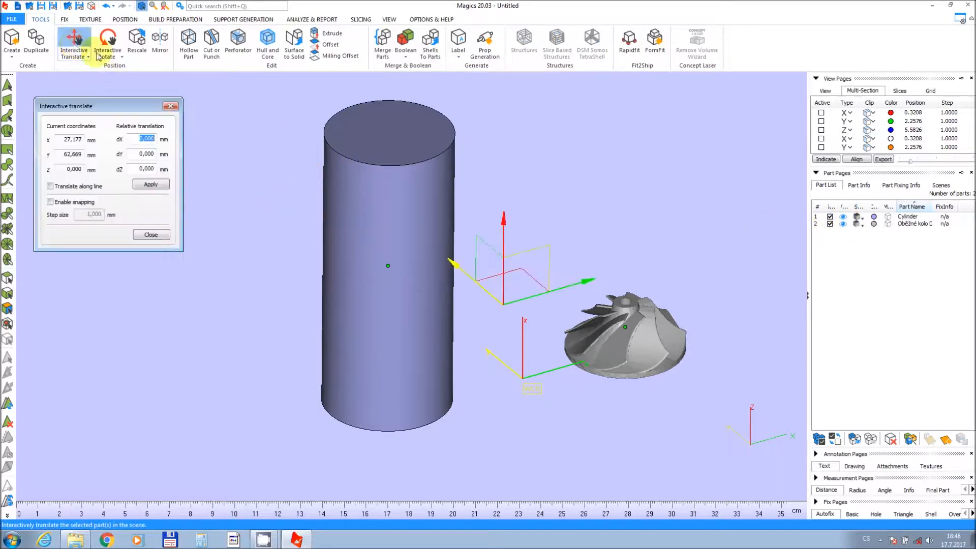
drag(529, 297, 522, 333)
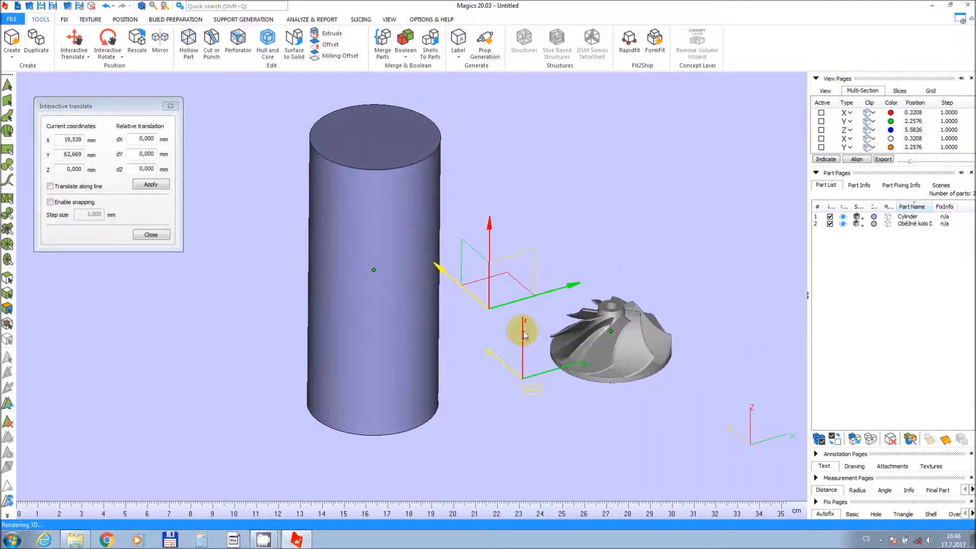
Hide the impeller, move the cylinder along Y to about 83.9 mm, and close Interactive Translate.
click(842, 224)
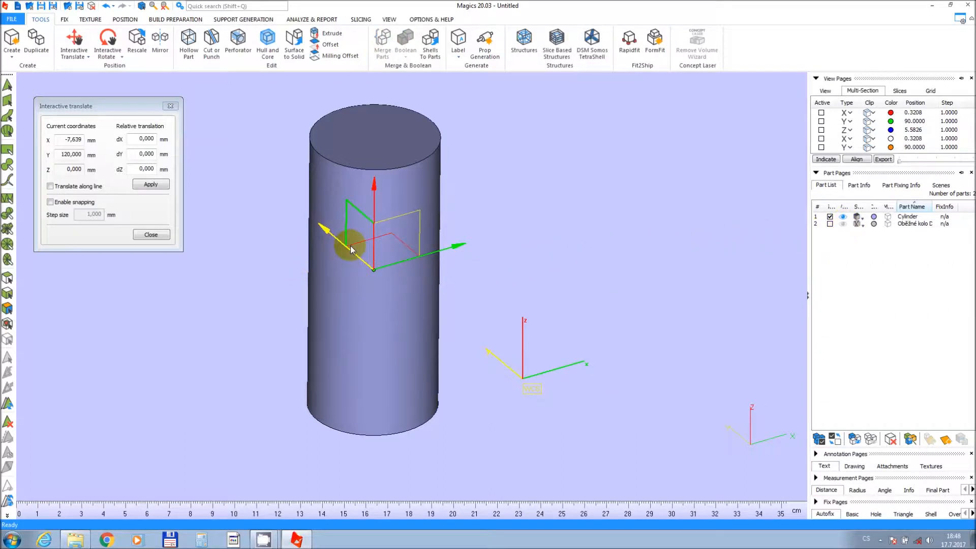
drag(347, 249, 373, 294)
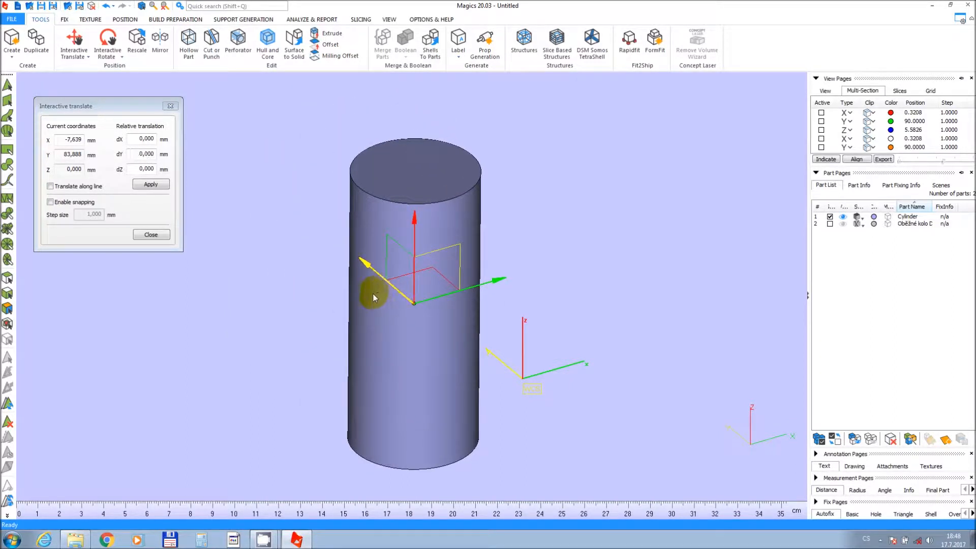
middle_drag(642, 262, 692, 263)
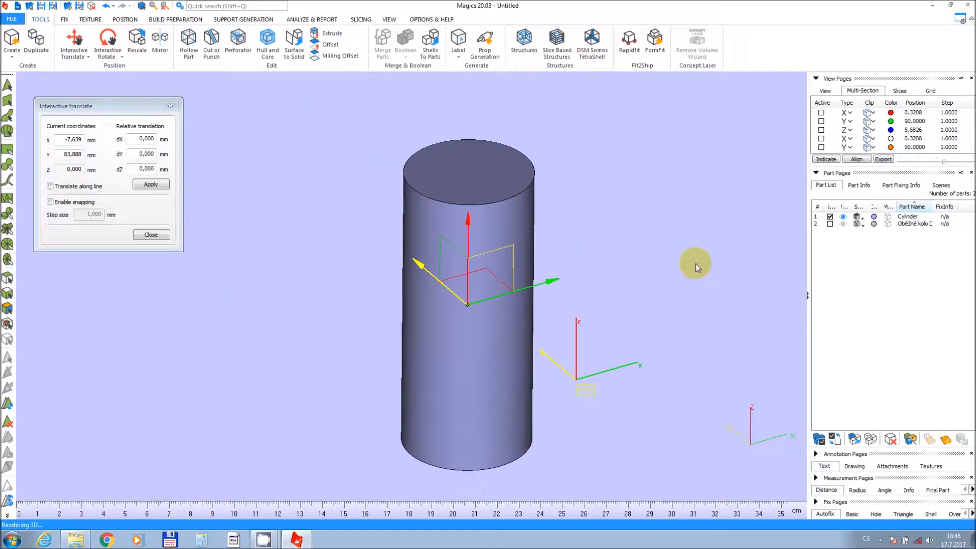
click(150, 235)
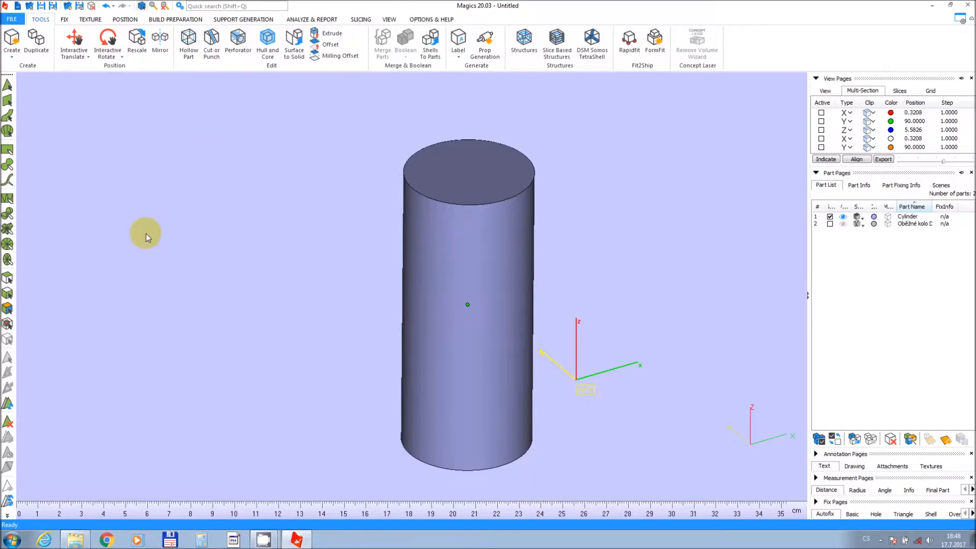
Duplicate the cylinder into 6 copies as a 6 × 1 × 1 array with 20 mm X spacing.
click(36, 41)
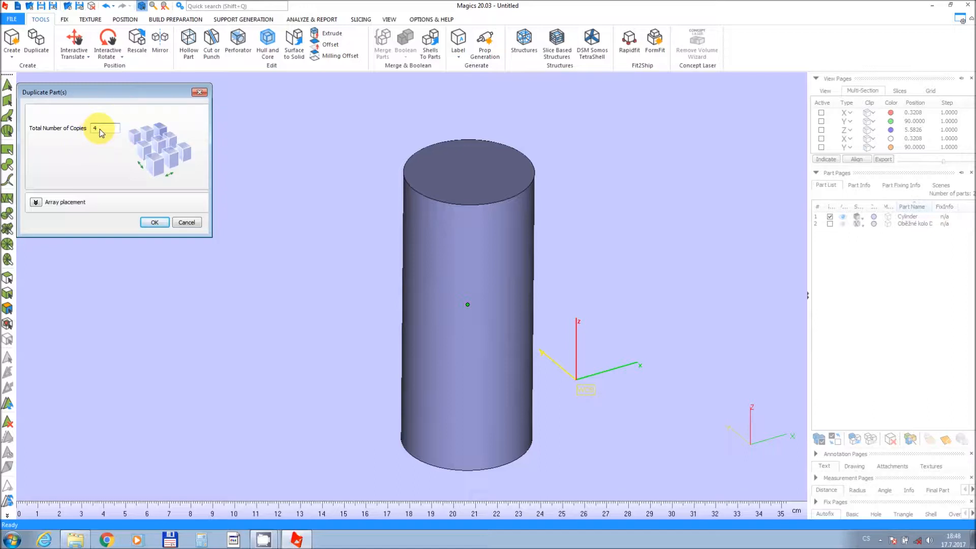
drag(100, 129, 86, 132)
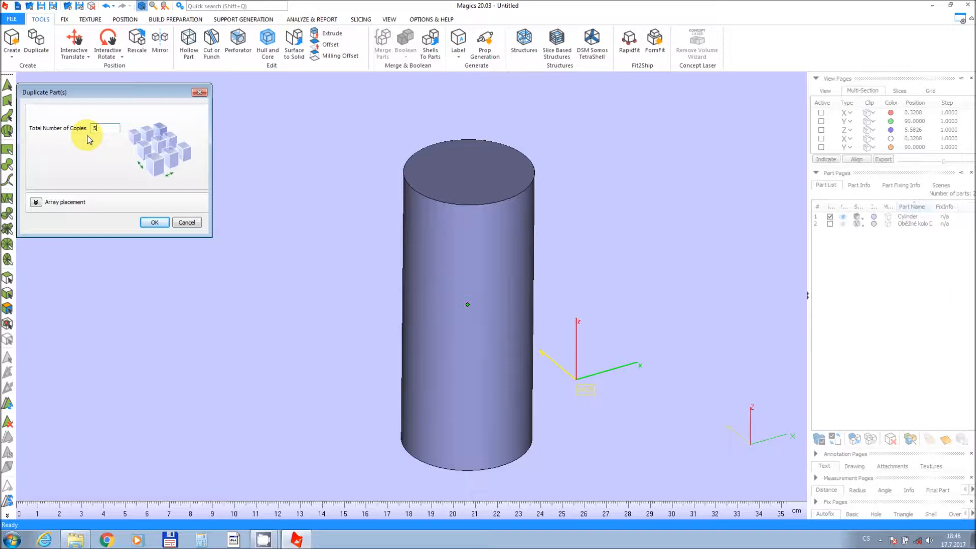
click(35, 202)
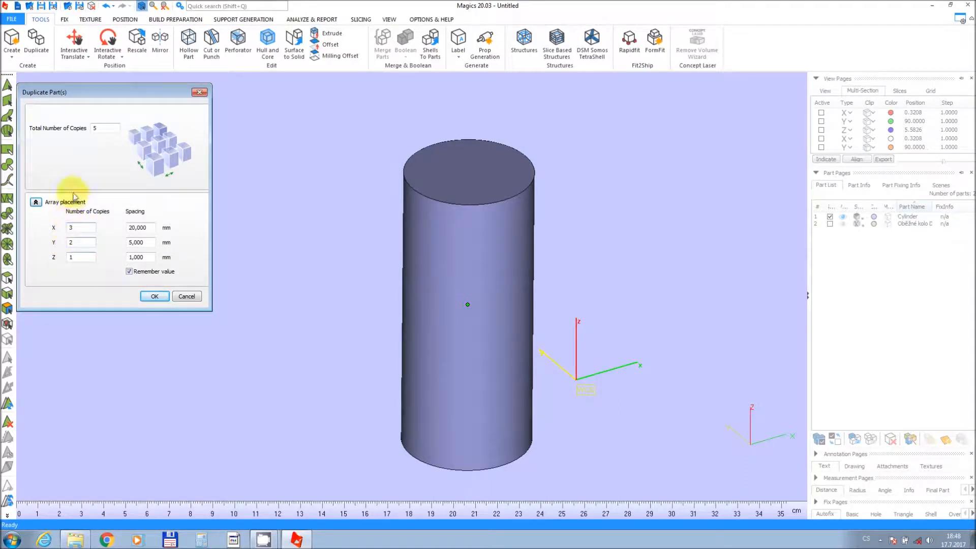
drag(107, 130, 79, 141)
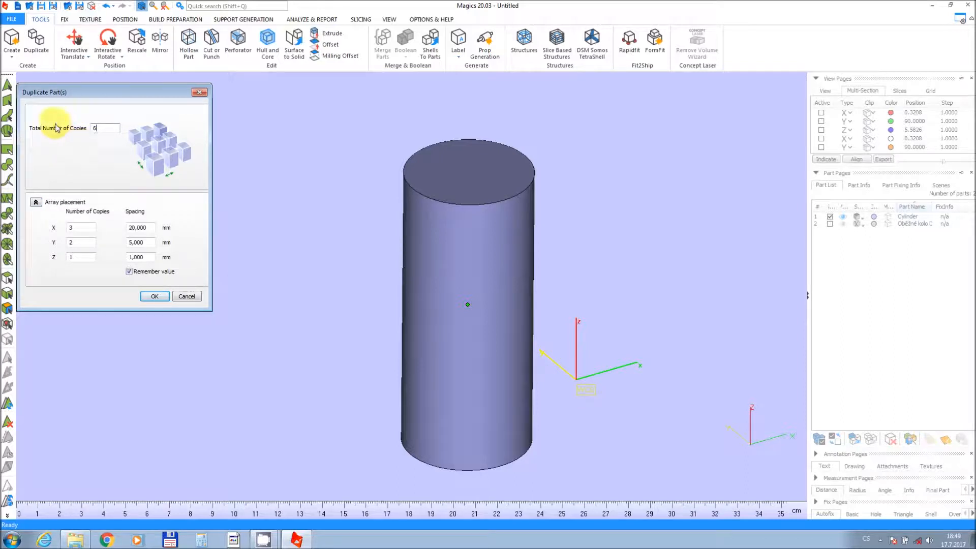
drag(82, 228, 48, 226)
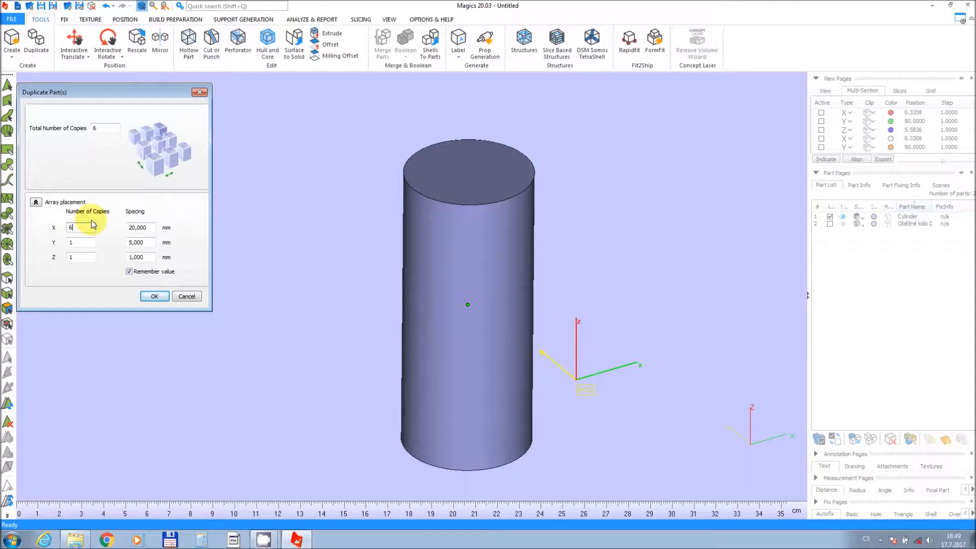
click(163, 297)
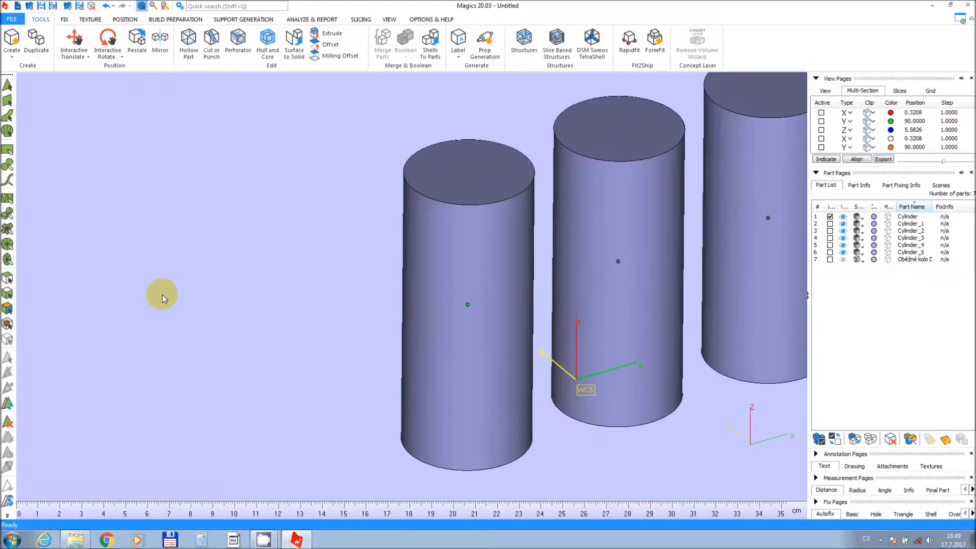
Undo the six-copy duplication.
scroll(532, 250, down, 2)
scroll(532, 250, down, 1)
mouse_move(532, 250)
middle_down()
mouse_move(191, 342)
mouse_move(258, 333)
middle_up()
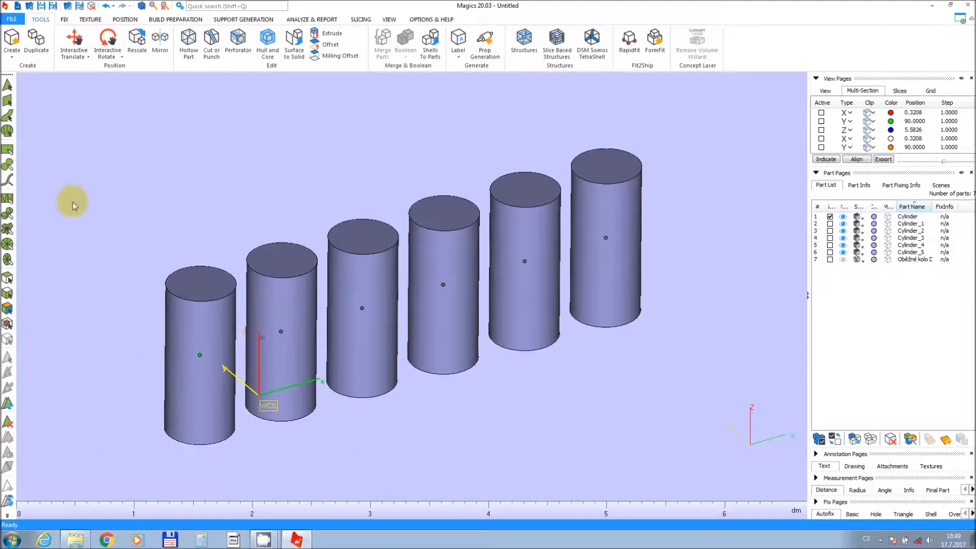
click(111, 13)
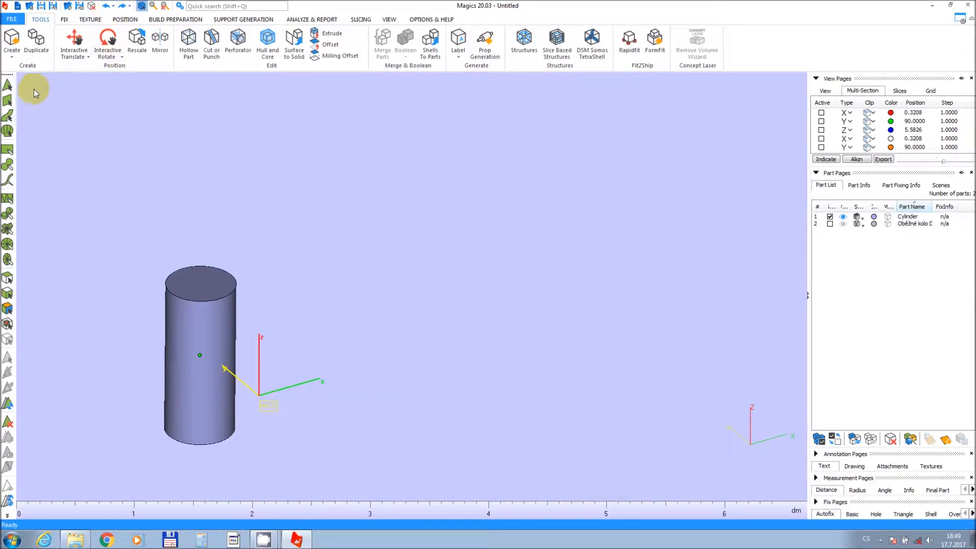
Duplicate the cylinder into 2 copies without array placement.
click(36, 39)
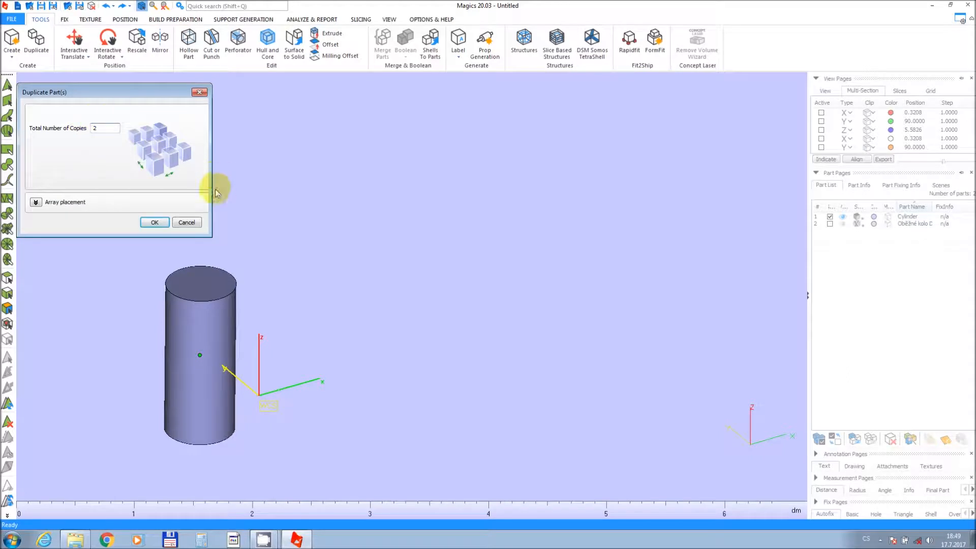
click(153, 225)
middle_drag(146, 264, 258, 220)
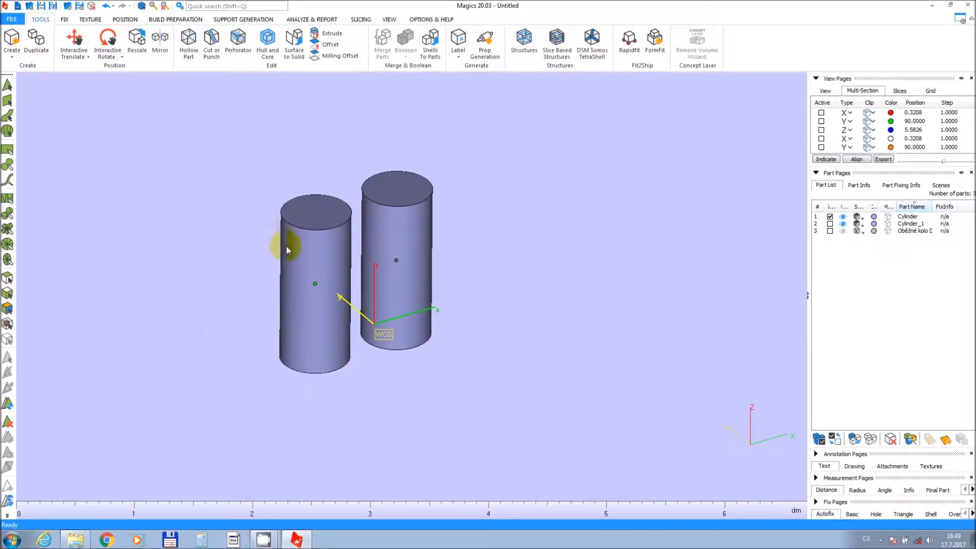
Activate the Y multi-section plane with clipping and move it to about 83.29.
scroll(289, 249, up, 5)
middle_drag(298, 257, 324, 245)
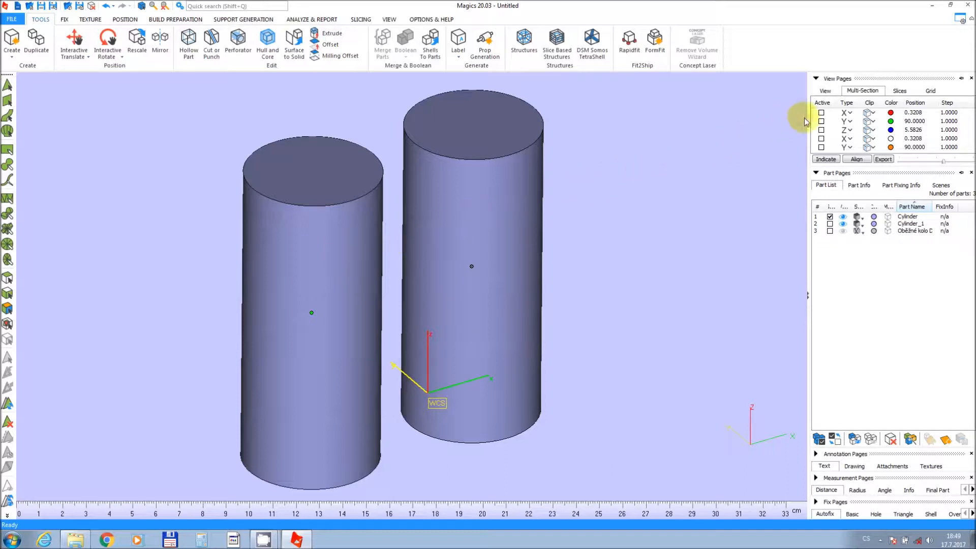
click(821, 122)
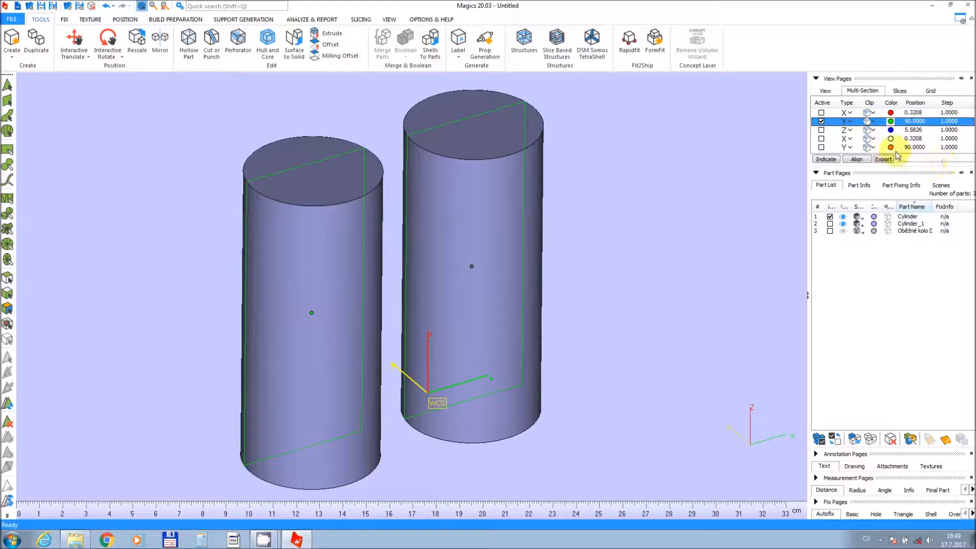
click(868, 122)
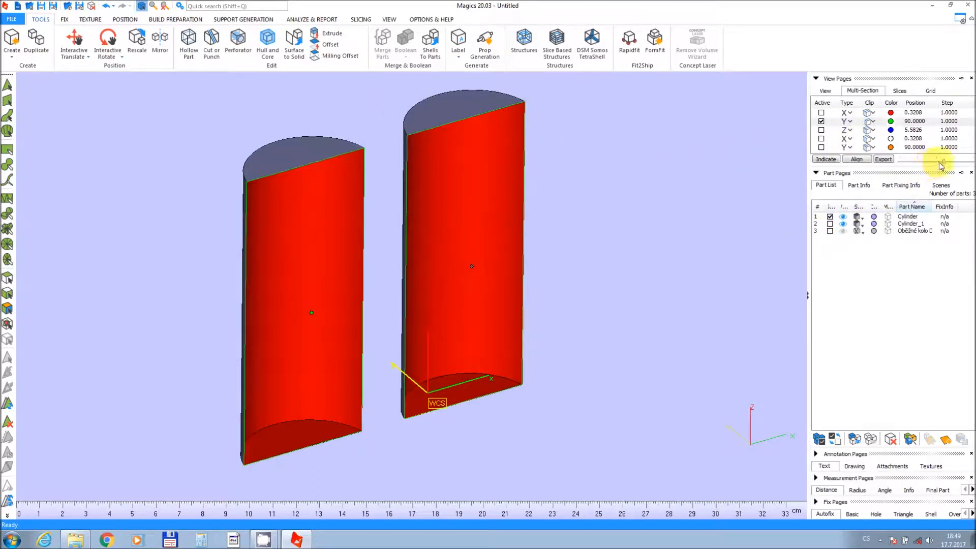
mouse_move(944, 165)
mouse_down()
mouse_move(900, 172)
mouse_move(936, 173)
mouse_up()
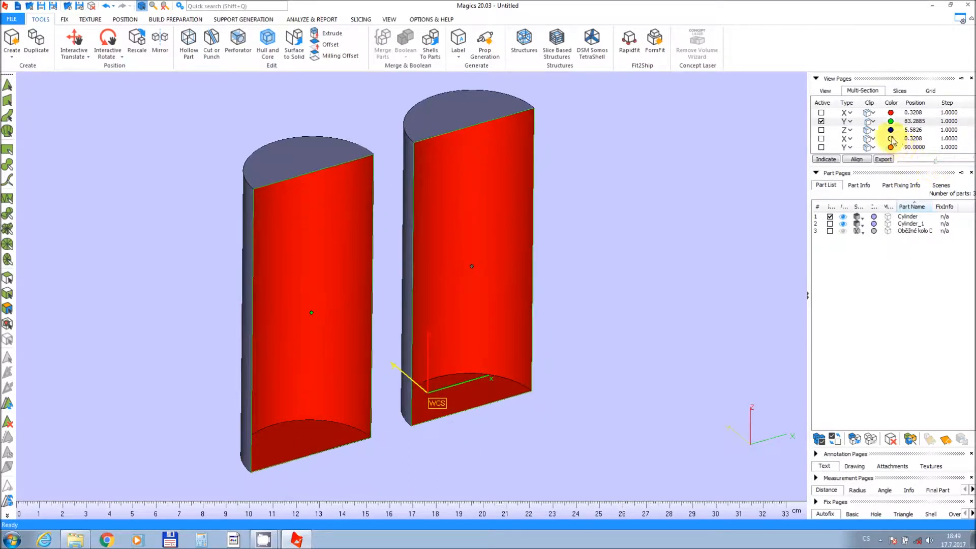
Switch the Y section's clip mode to Solid section and move the plane to about 85.09.
click(873, 123)
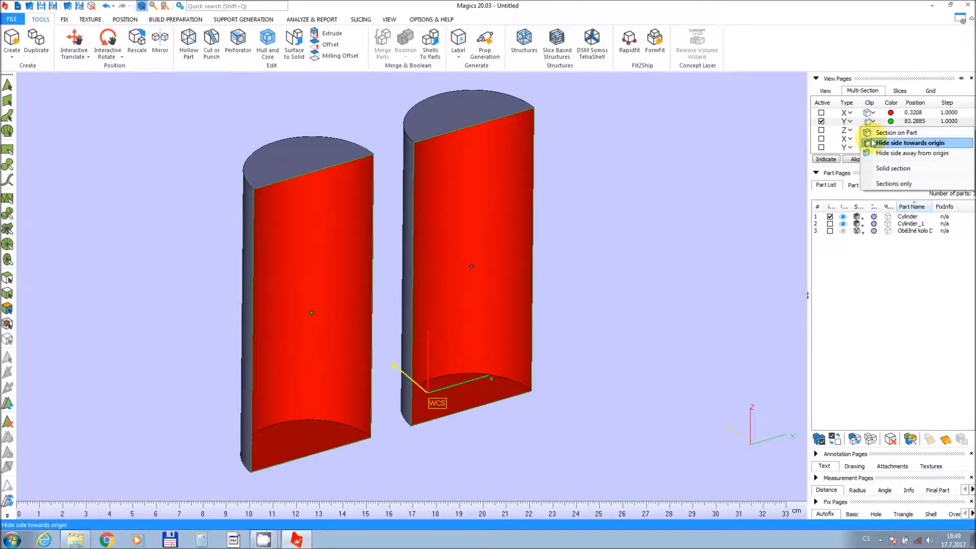
click(878, 171)
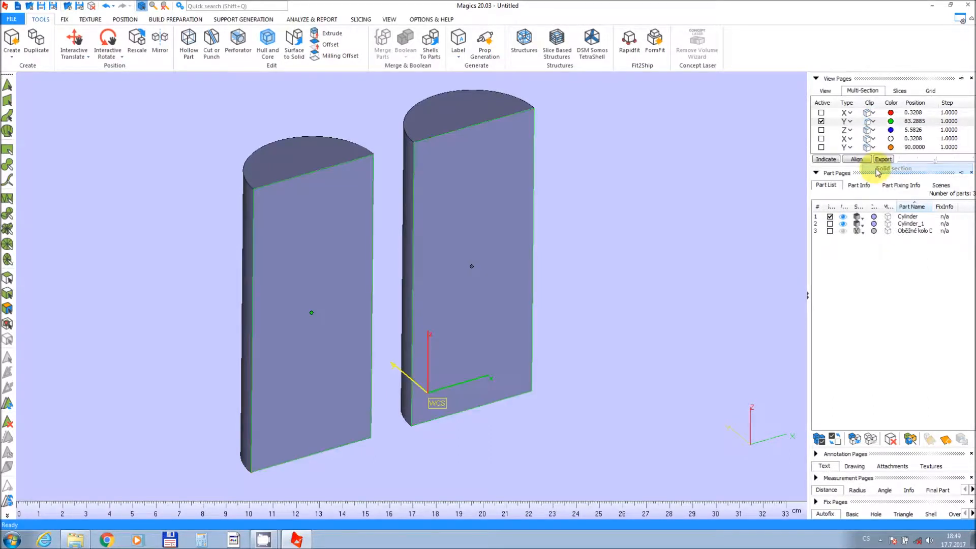
mouse_move(935, 165)
mouse_down()
mouse_move(915, 170)
mouse_move(938, 170)
mouse_up()
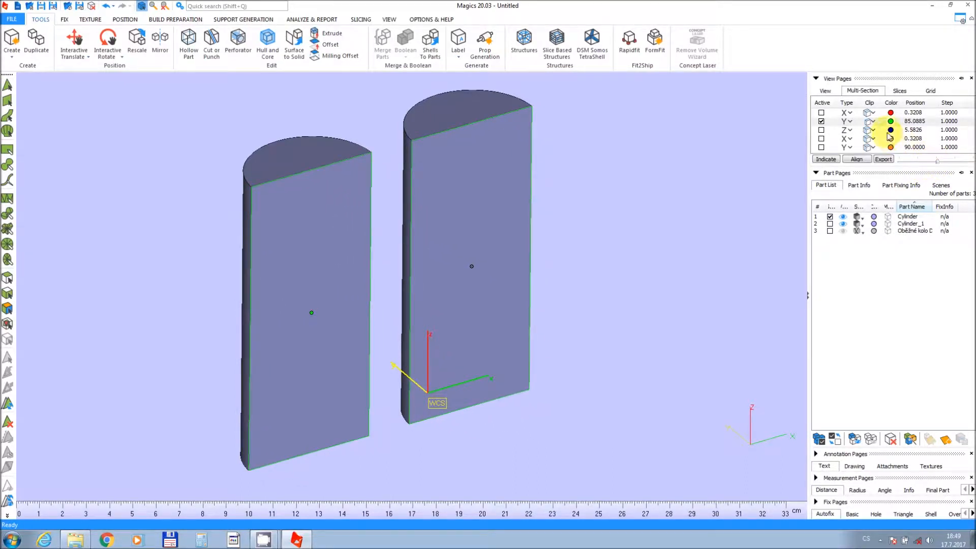
Set the Y section clip mode to Section on Part and turn off Solid section.
click(874, 123)
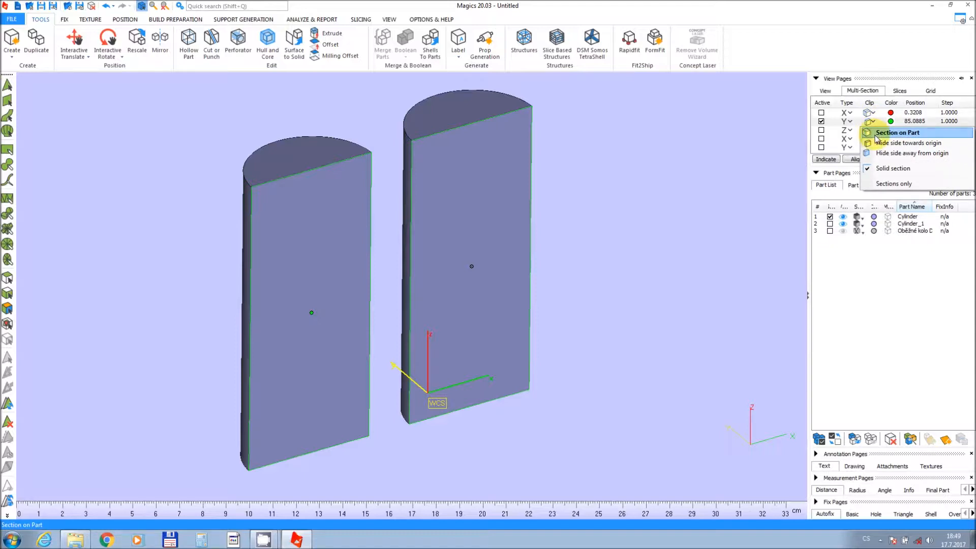
click(876, 134)
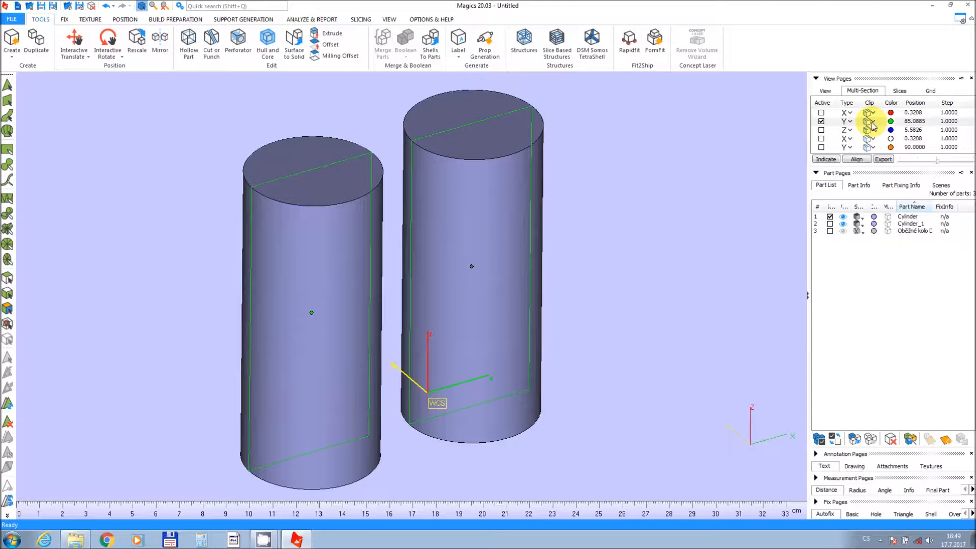
click(873, 125)
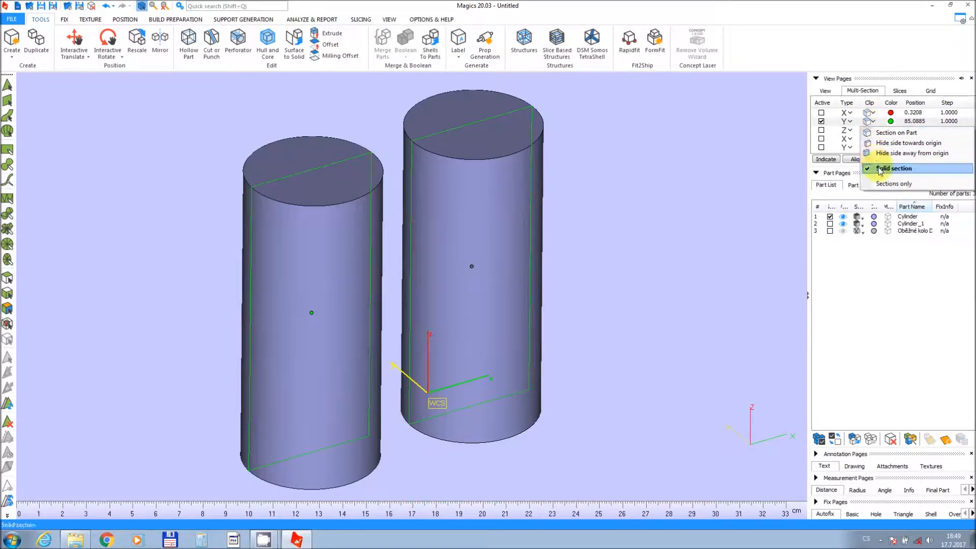
click(879, 170)
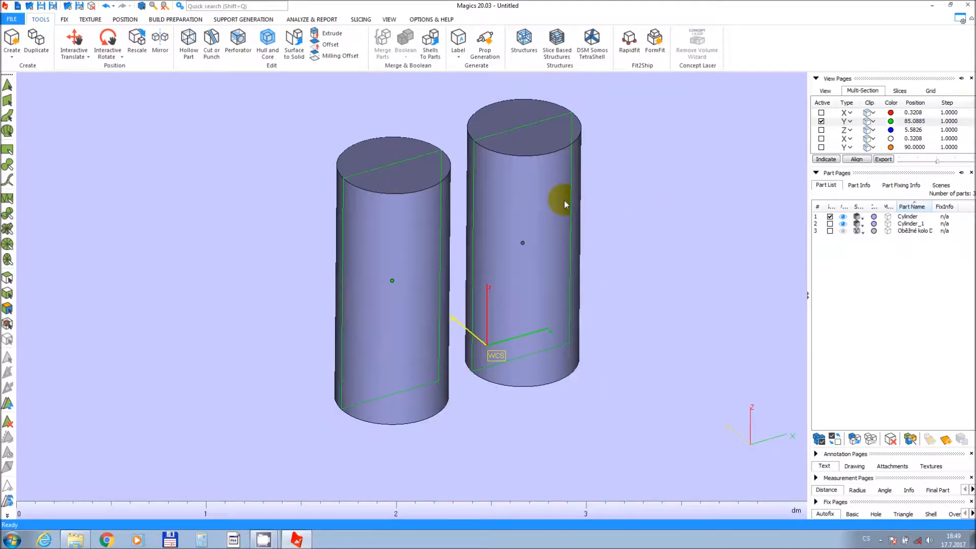
Turn clipping back on for the Y section plane.
scroll(564, 200, down, 2)
middle_drag(564, 201, 577, 229)
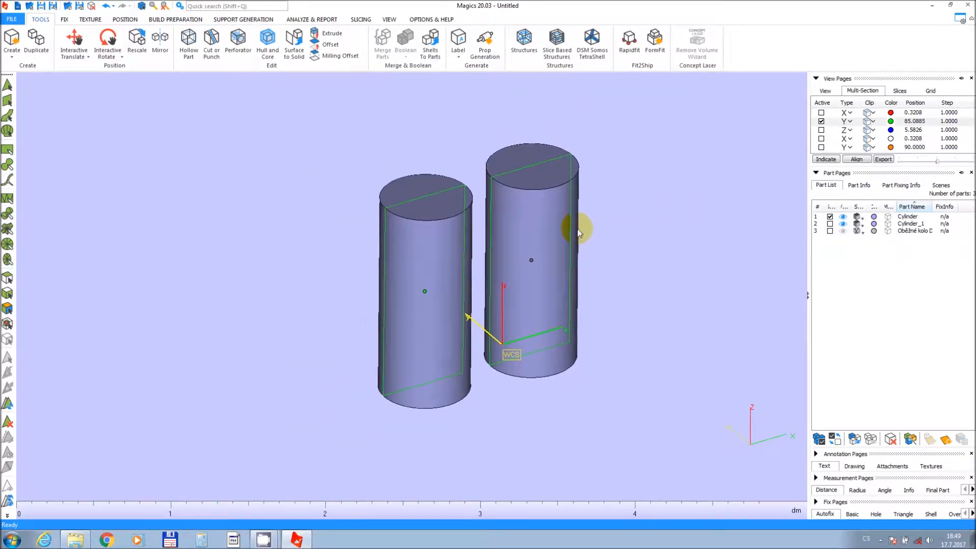
click(338, 224)
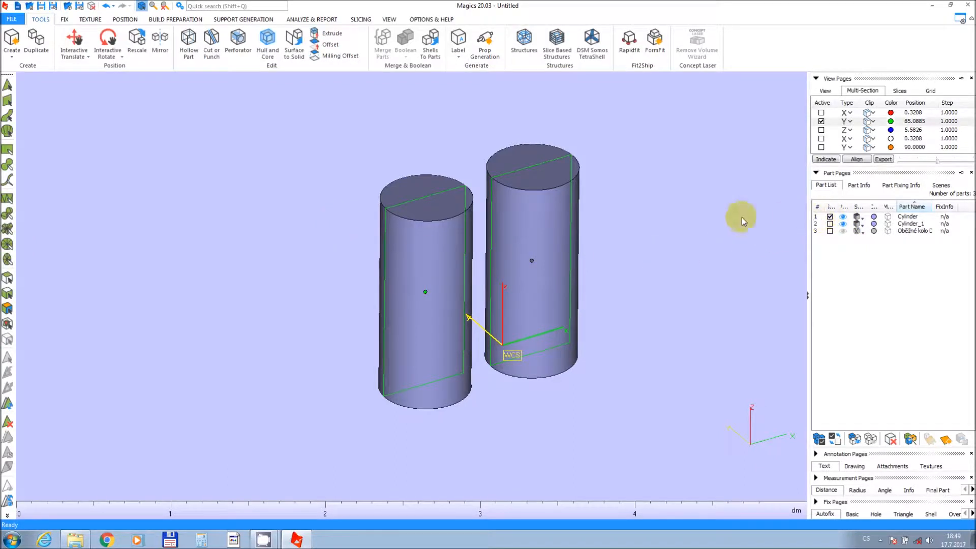
scroll(429, 298, up, 2)
scroll(429, 298, up, 1)
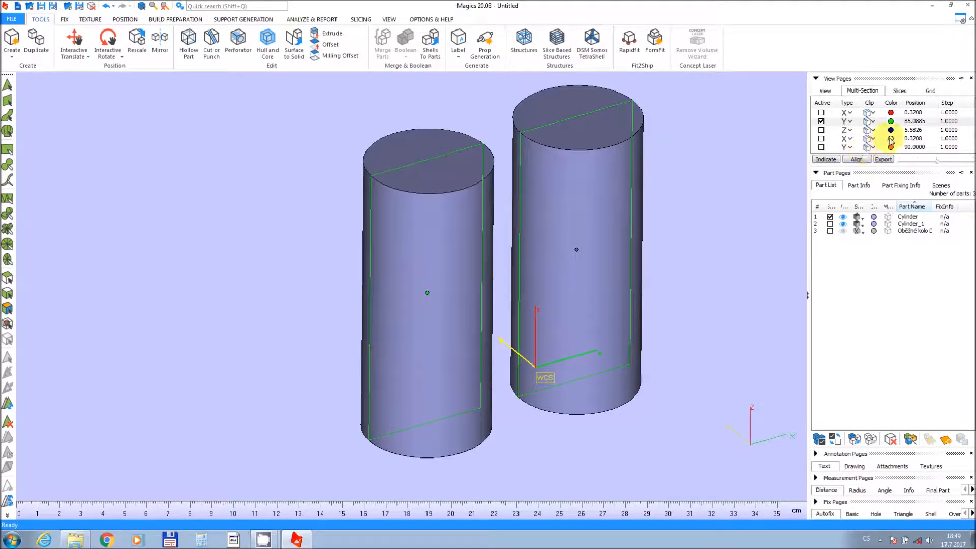
click(868, 121)
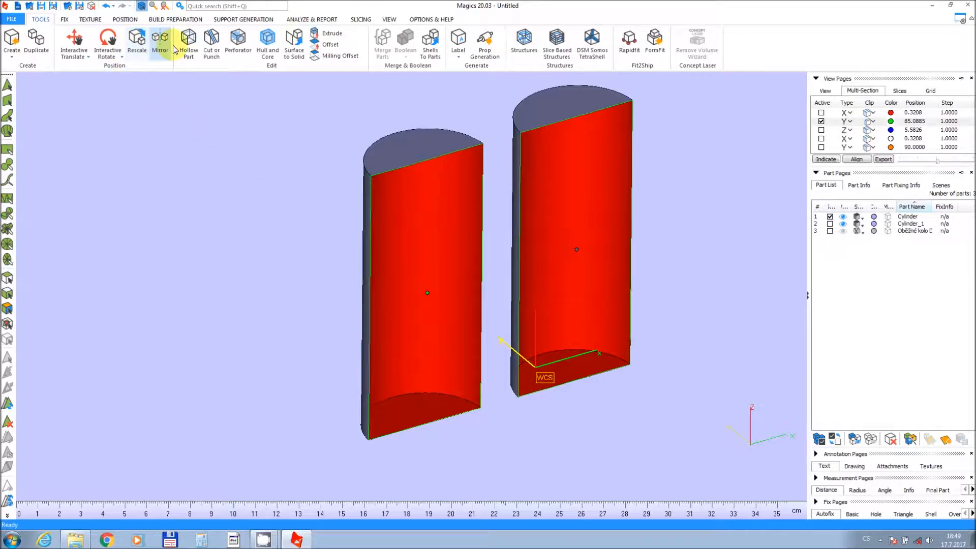
Hollow the left cylinder inward with a 3 mm wall thickness and 2 mm detail size.
click(186, 53)
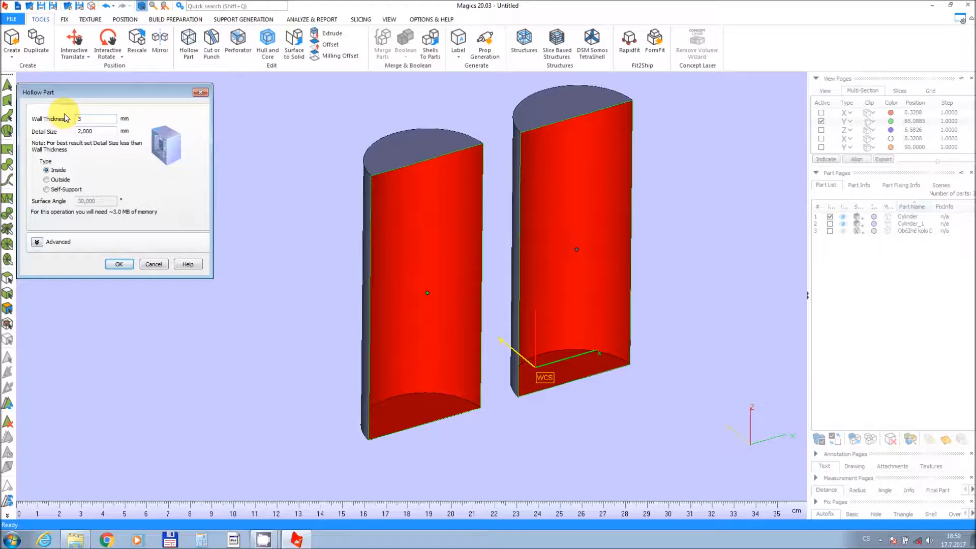
click(37, 243)
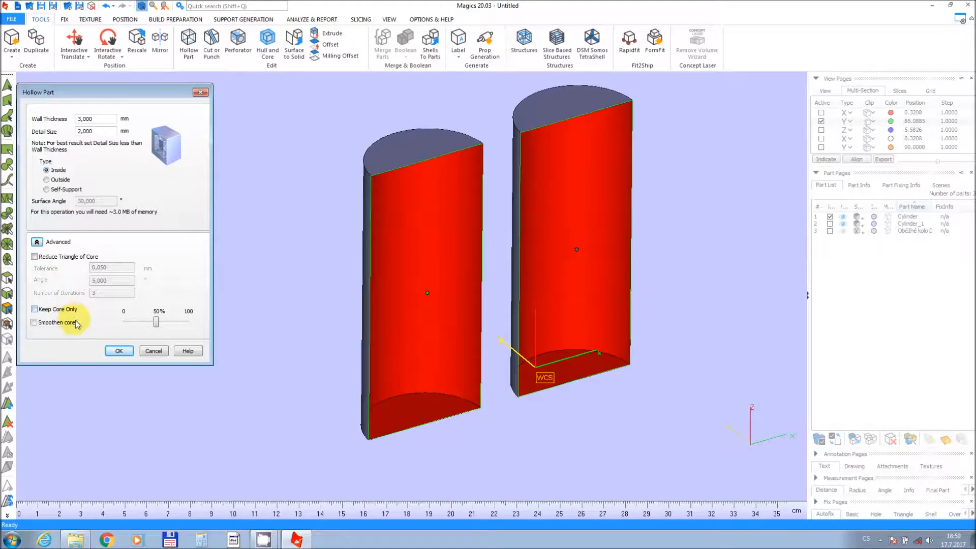
click(120, 352)
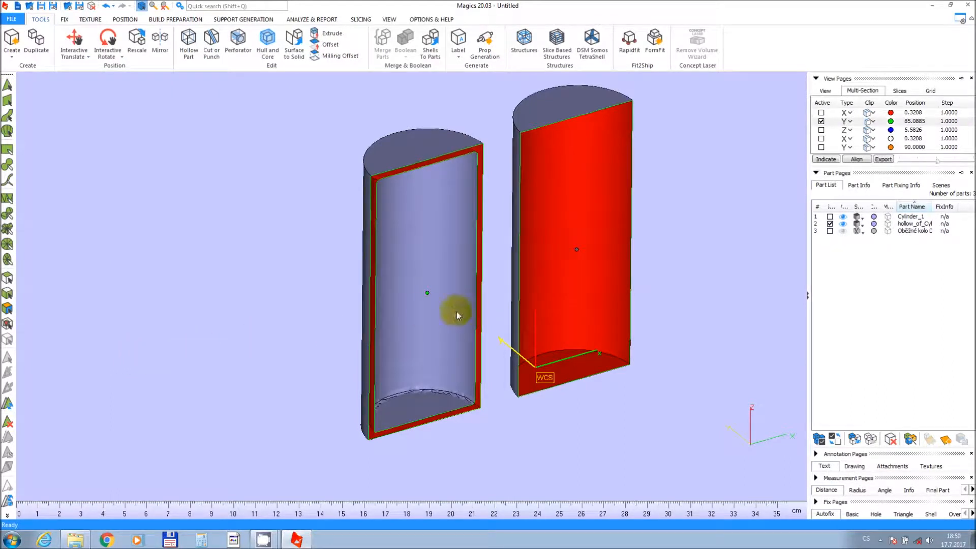
Move the Y section plane to about 80.89 to show the hollowed wall.
scroll(465, 299, up, 1)
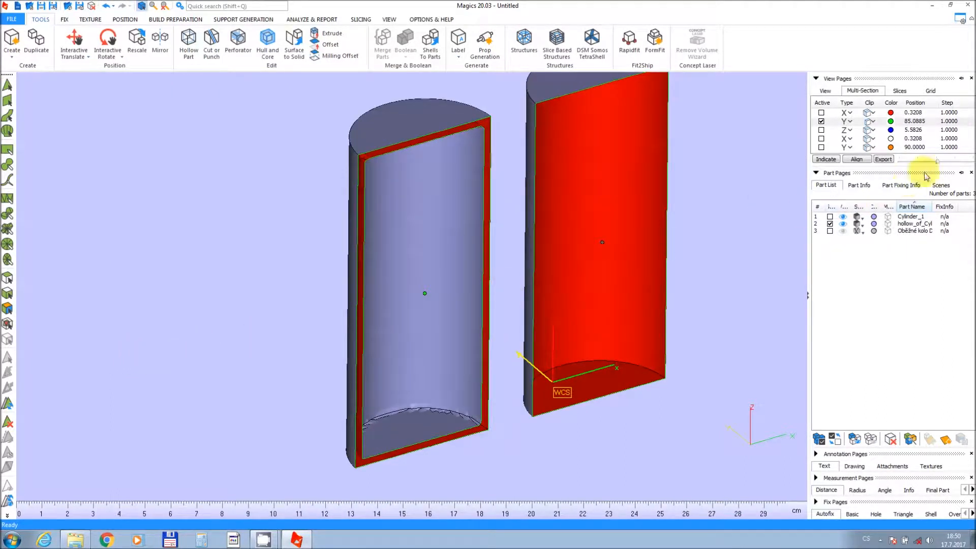
mouse_move(938, 164)
mouse_down()
mouse_move(957, 168)
mouse_move(933, 168)
mouse_up()
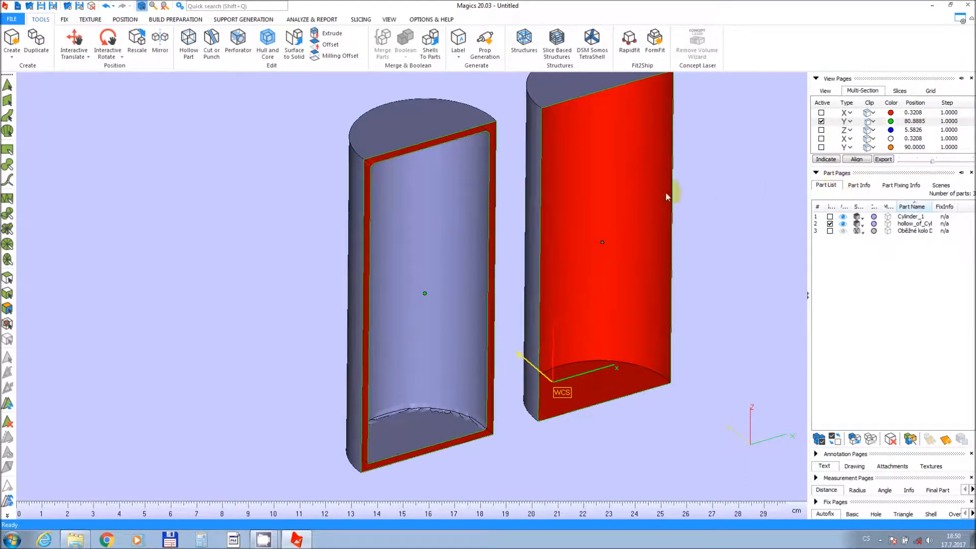
mouse_move(629, 198)
middle_down()
mouse_move(526, 232)
mouse_move(521, 251)
middle_up()
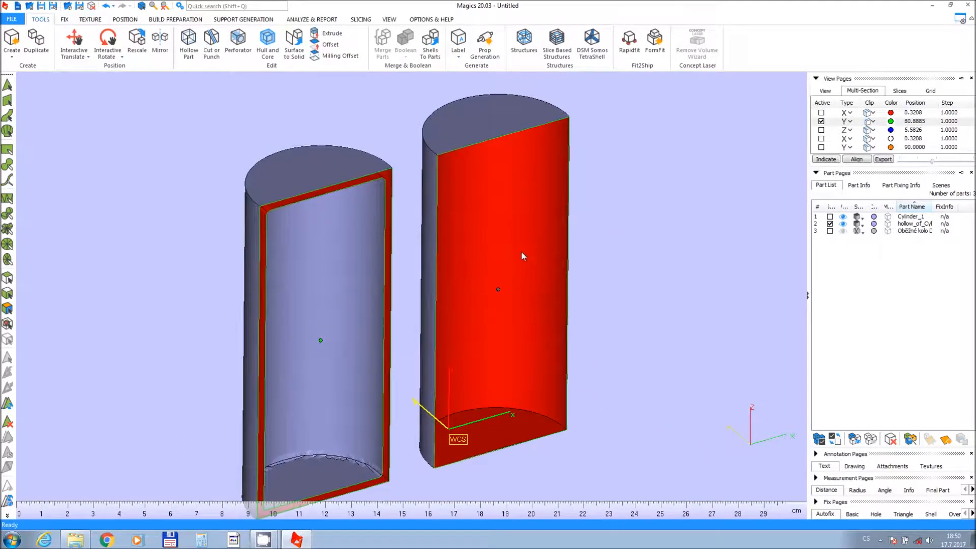
Start creating structures in Cylinder_1 with a 4 mm outer shell built inside.
click(829, 224)
click(829, 217)
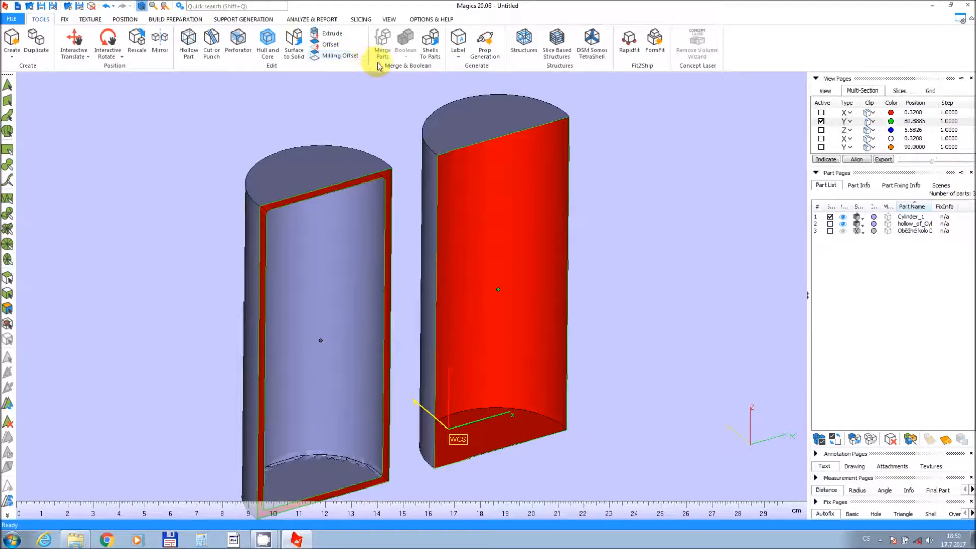
click(519, 46)
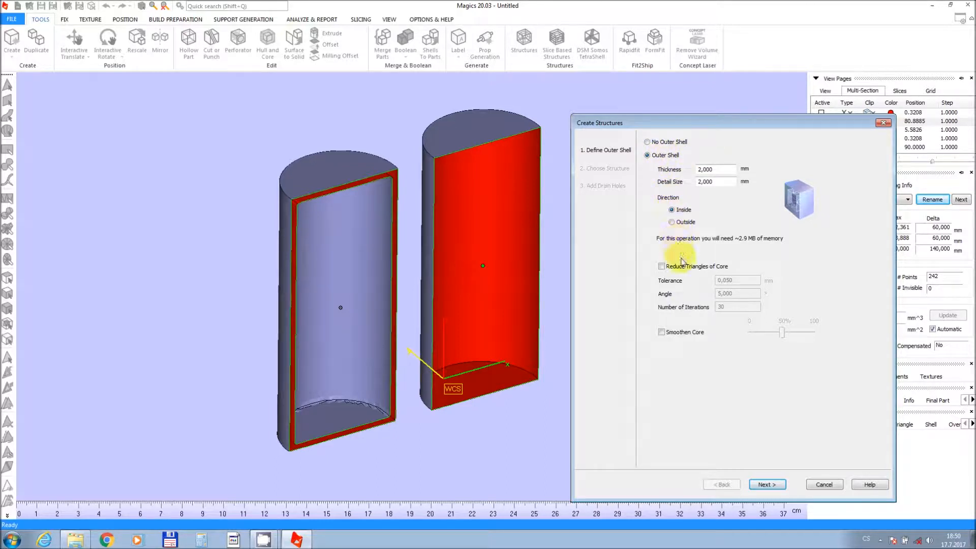
drag(719, 172, 692, 170)
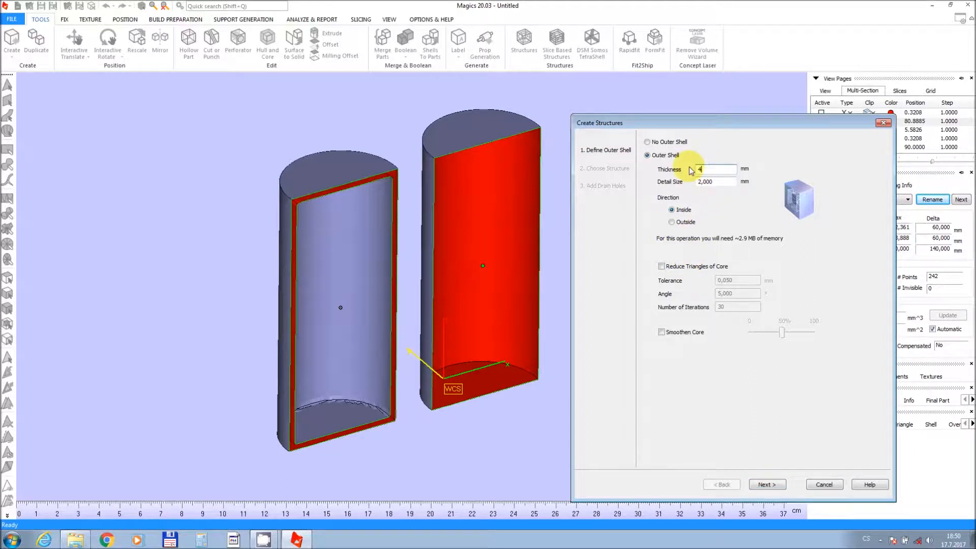
text(4)
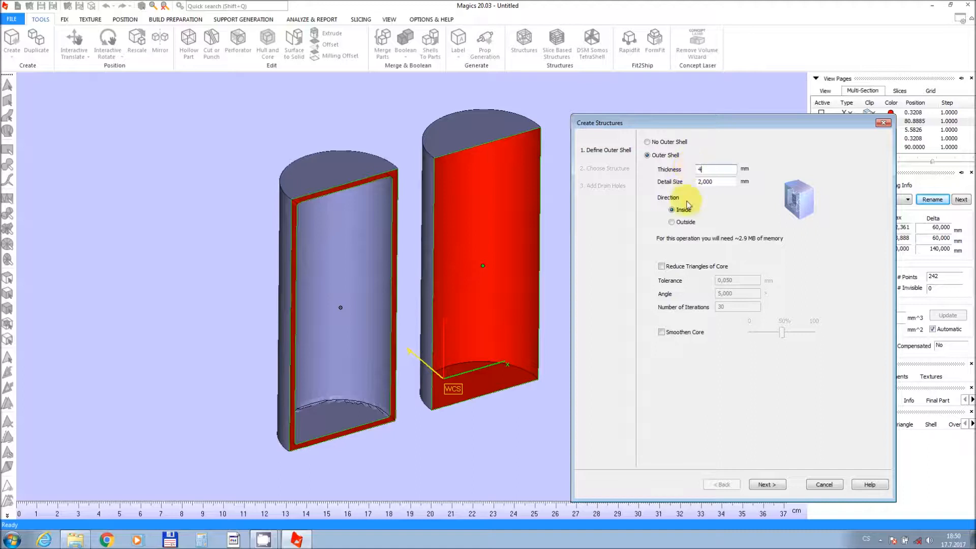
click(767, 485)
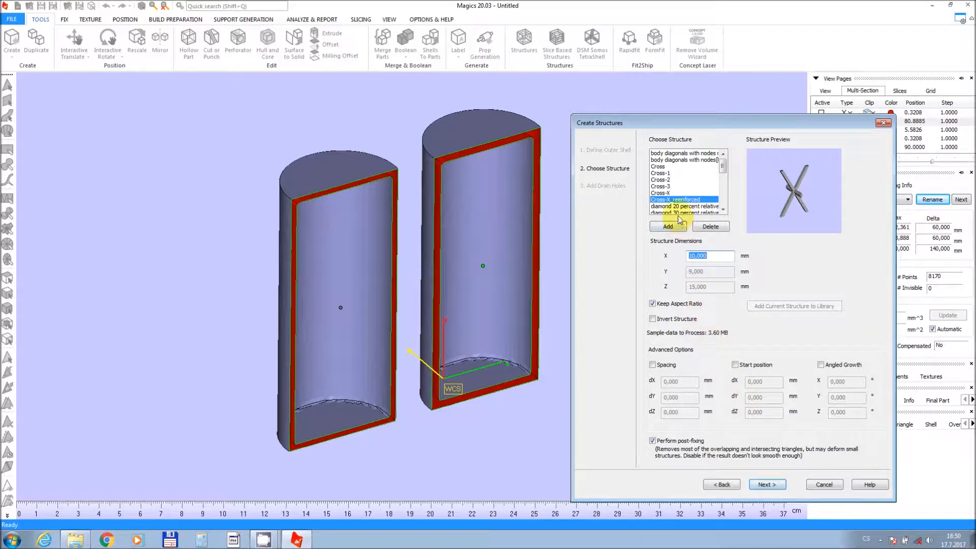
Choose the Cross-X_reinforced lattice structure and set its X dimension to 8 mm.
click(667, 160)
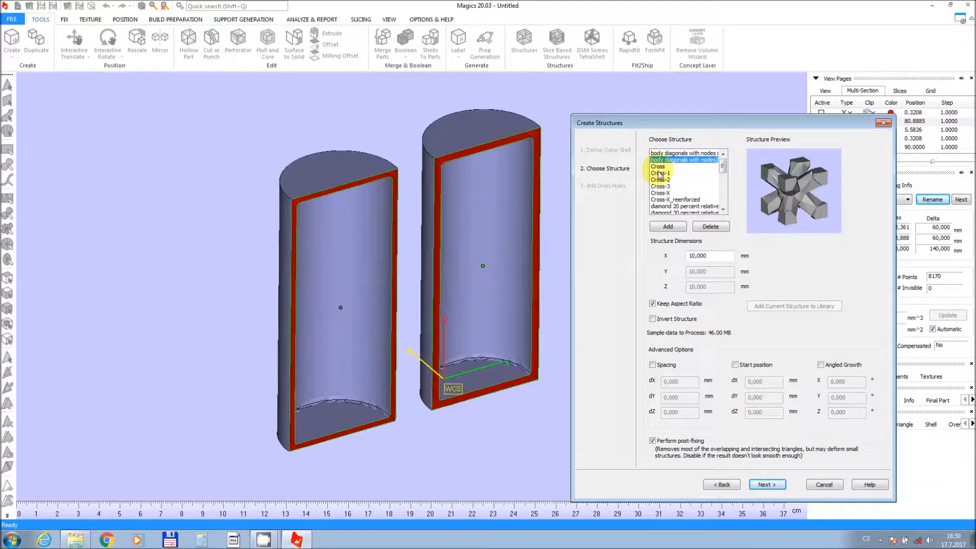
click(659, 173)
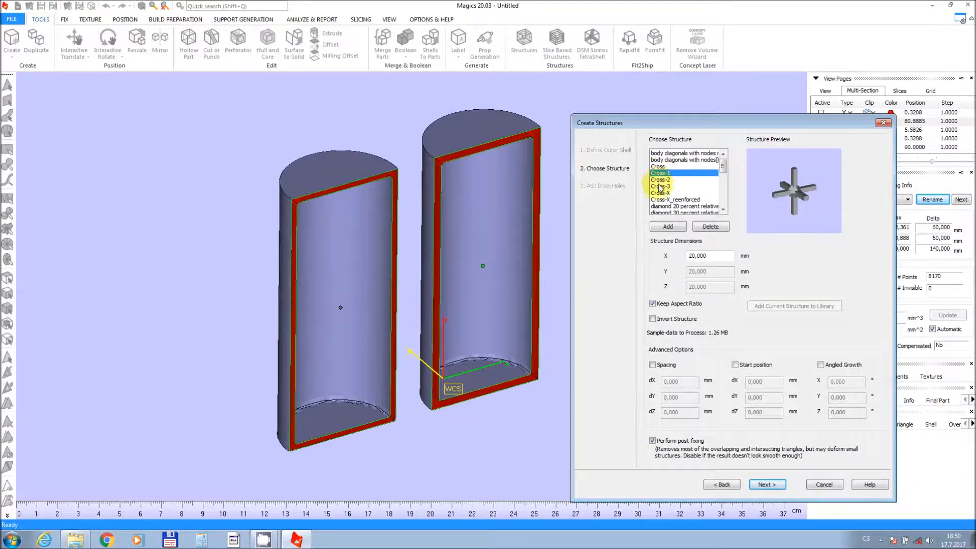
click(659, 187)
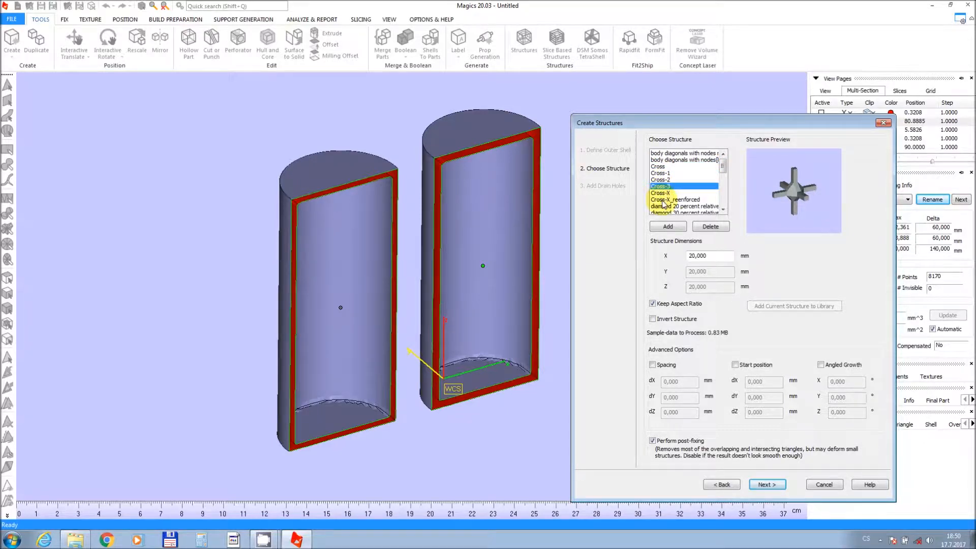
click(662, 200)
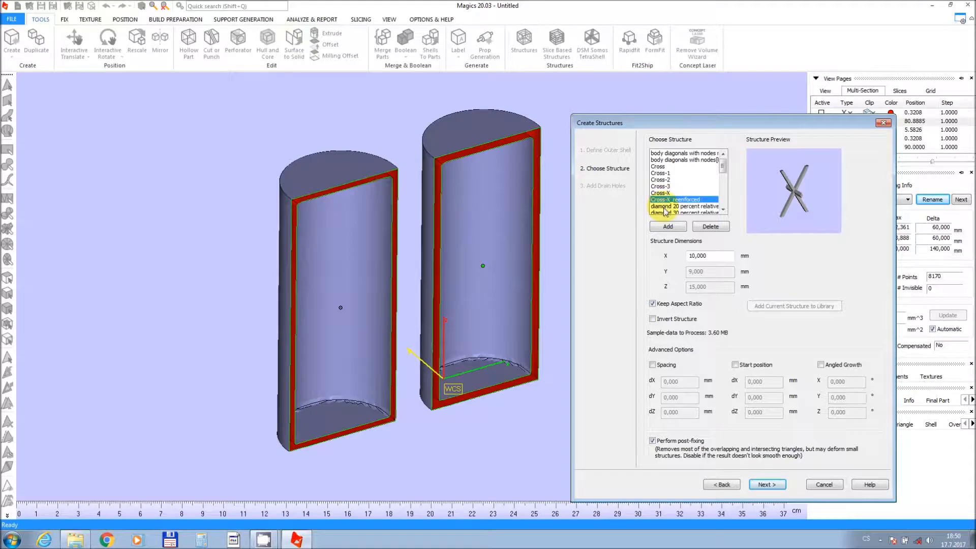
click(664, 207)
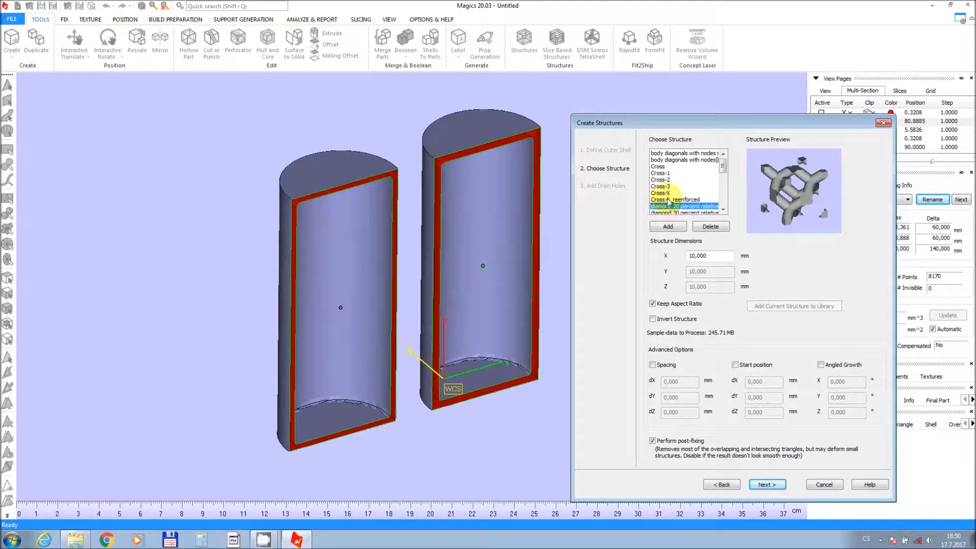
click(667, 200)
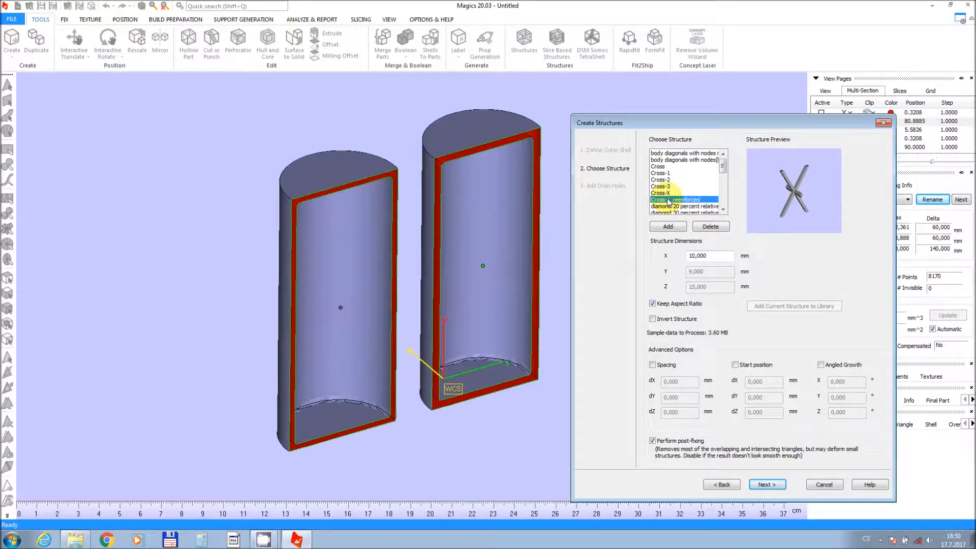
drag(711, 259, 681, 258)
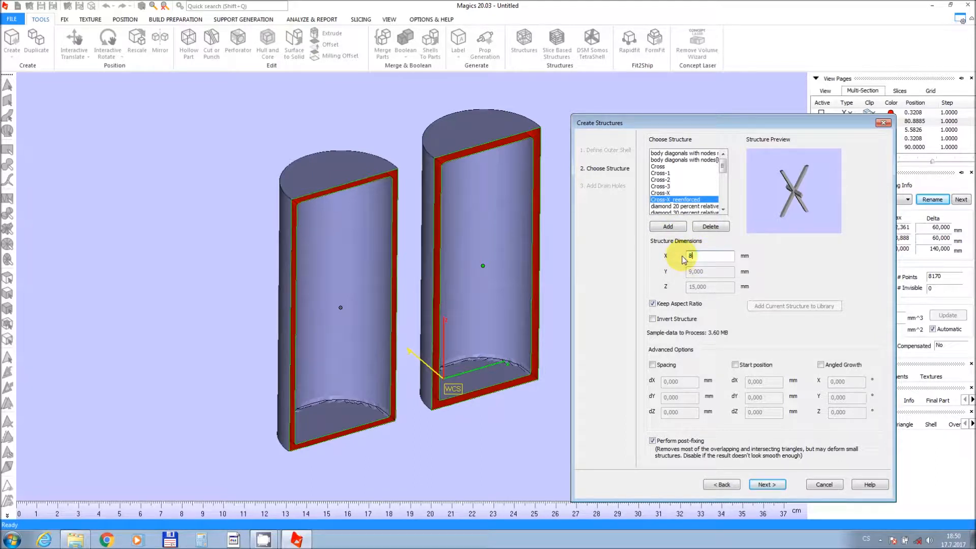
text(8)
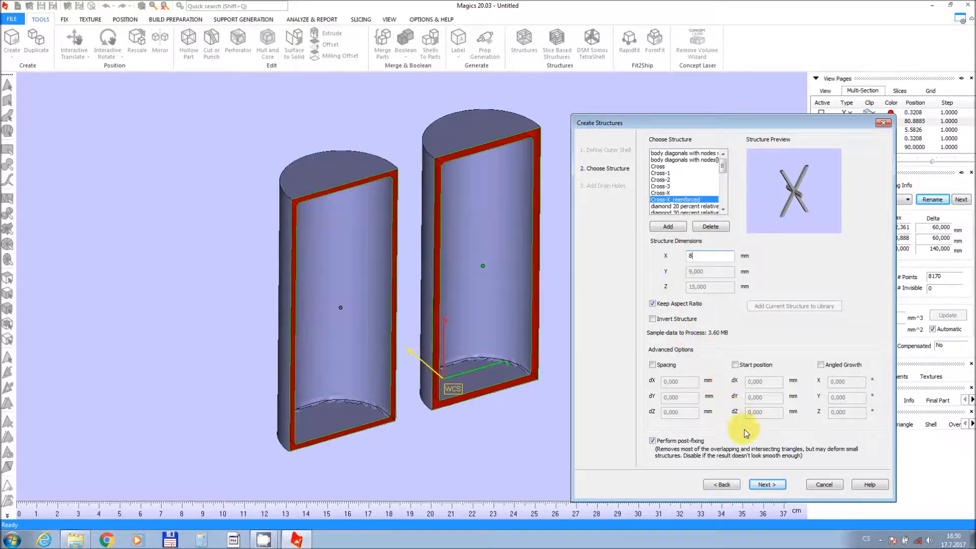
click(766, 485)
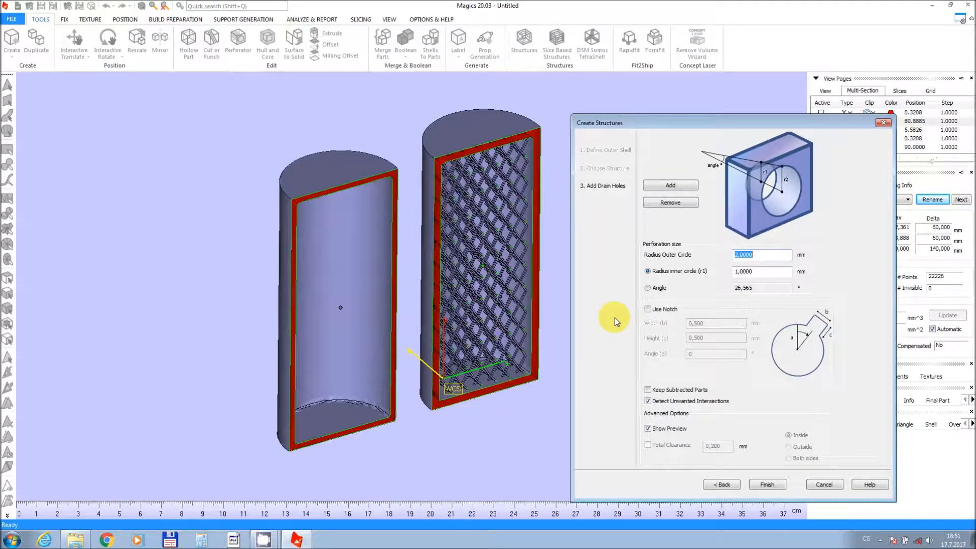
Zoom in to examine the lattice preview inside the sectioned cylinder.
middle_drag(486, 302, 421, 305)
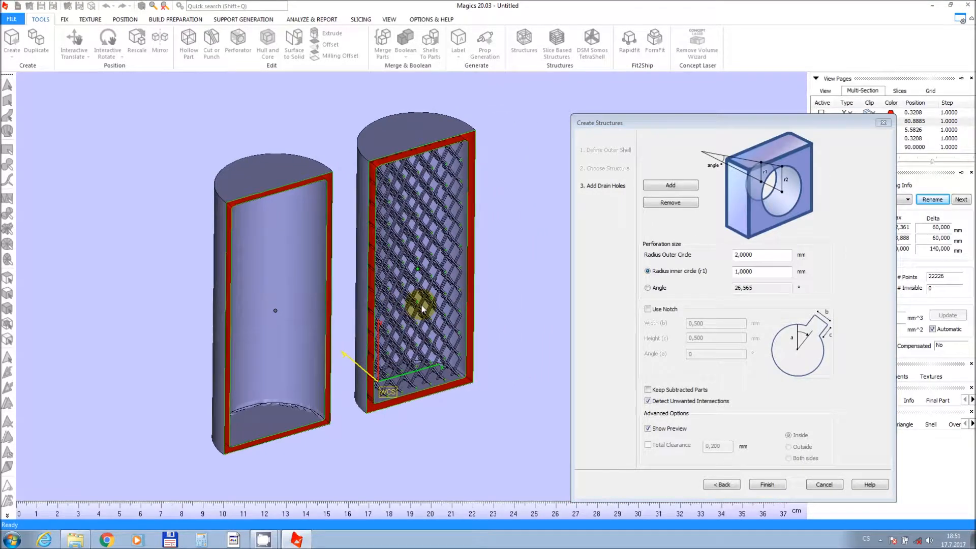
scroll(421, 305, up, 1)
scroll(420, 306, up, 2)
right_drag(421, 305, 380, 326)
drag(746, 130, 698, 119)
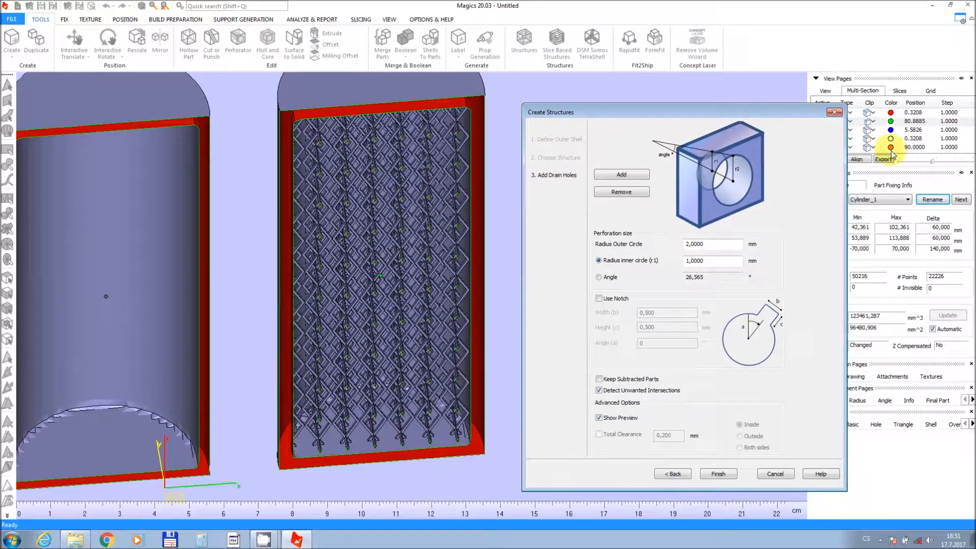
scroll(928, 166, down, 6)
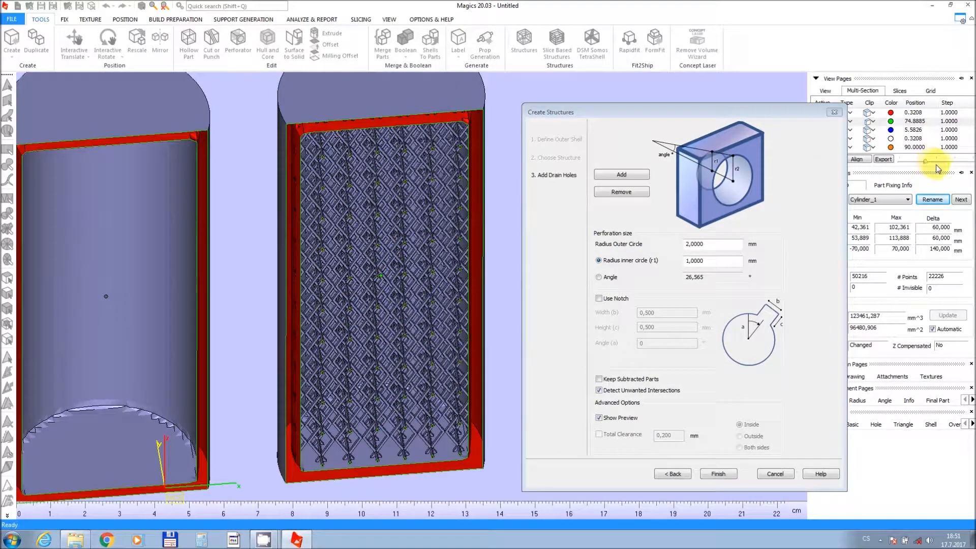
mouse_move(927, 167)
mouse_down()
mouse_move(948, 171)
mouse_move(934, 171)
mouse_up()
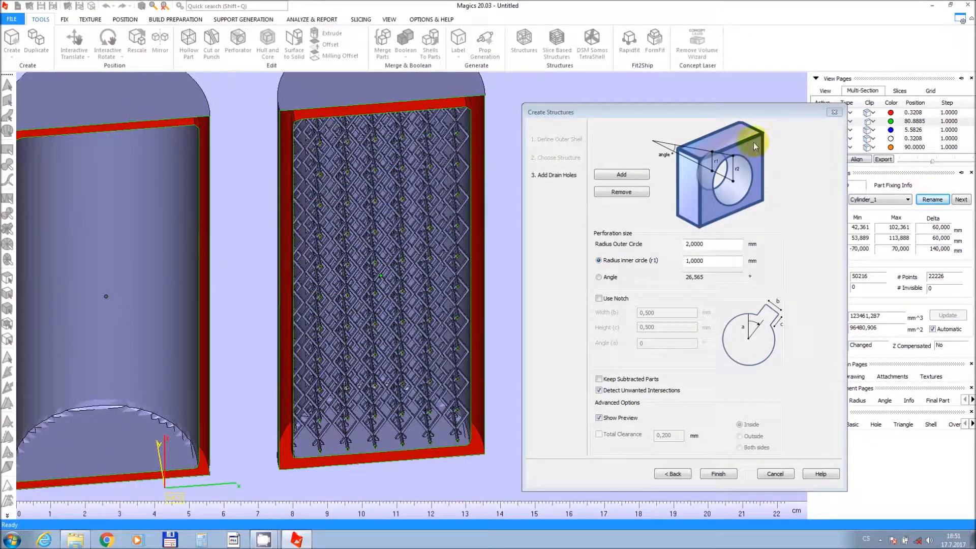
Add a drain hole at the cylinder's base with a 3 mm outer and 2 mm inner radius.
click(640, 175)
click(405, 455)
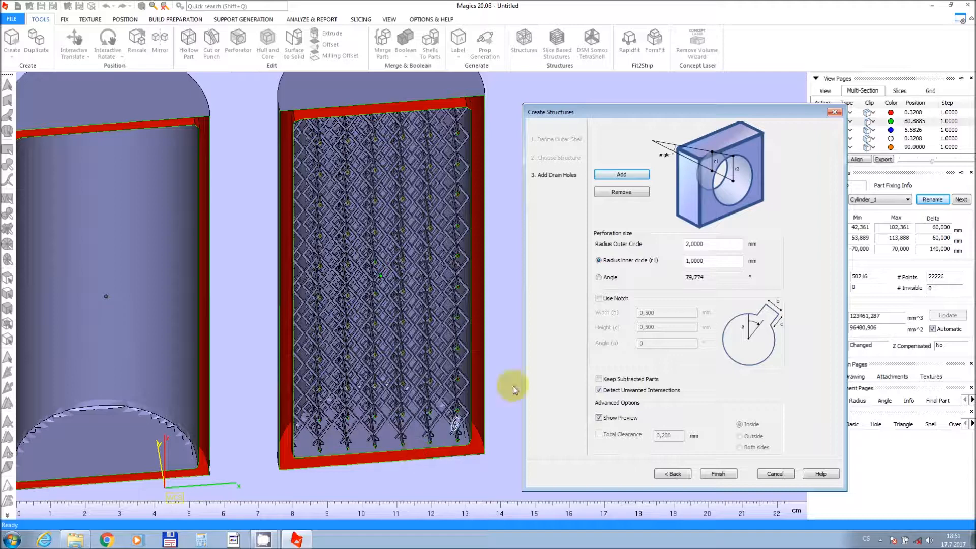
drag(708, 245, 679, 251)
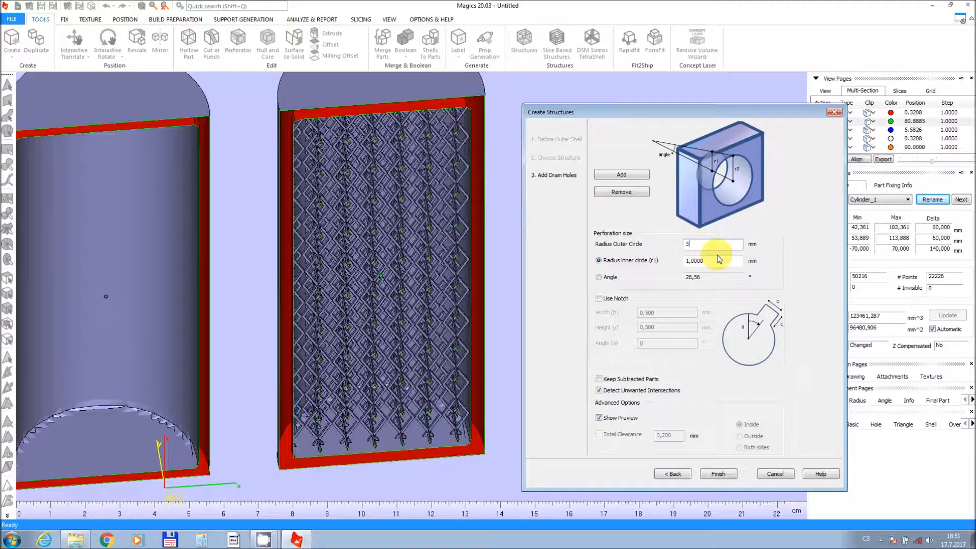
drag(720, 263, 673, 264)
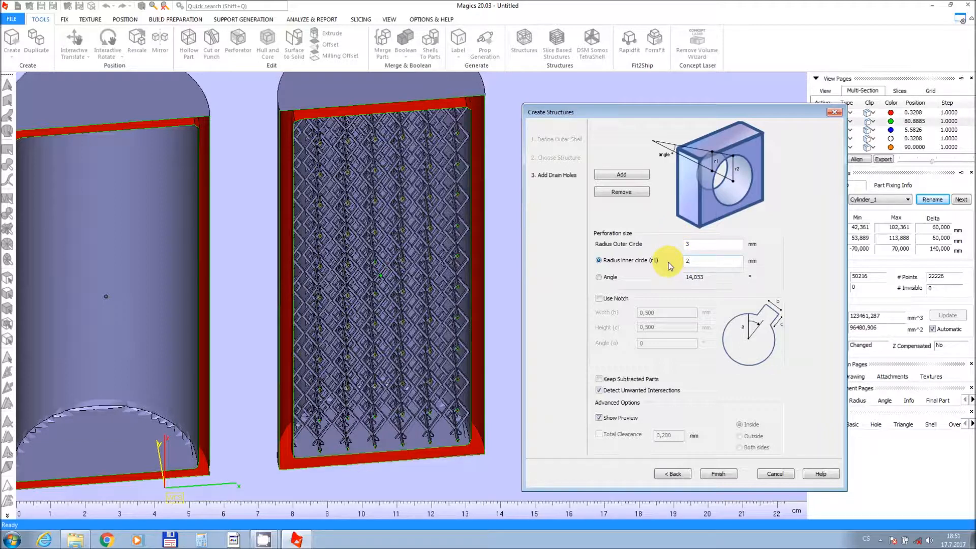
Place further drain holes along the bottom of the lattice-filled cylinder's shell.
click(414, 450)
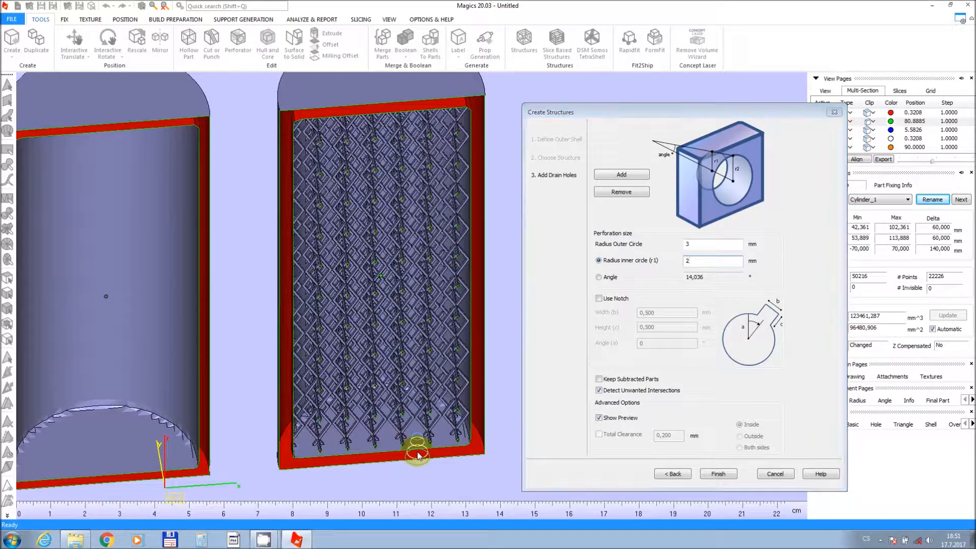
click(361, 459)
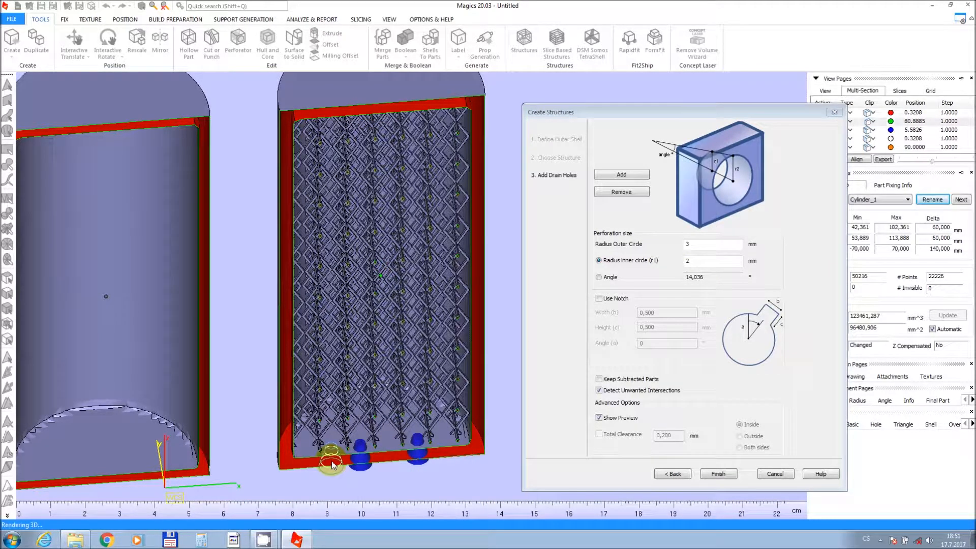
click(331, 463)
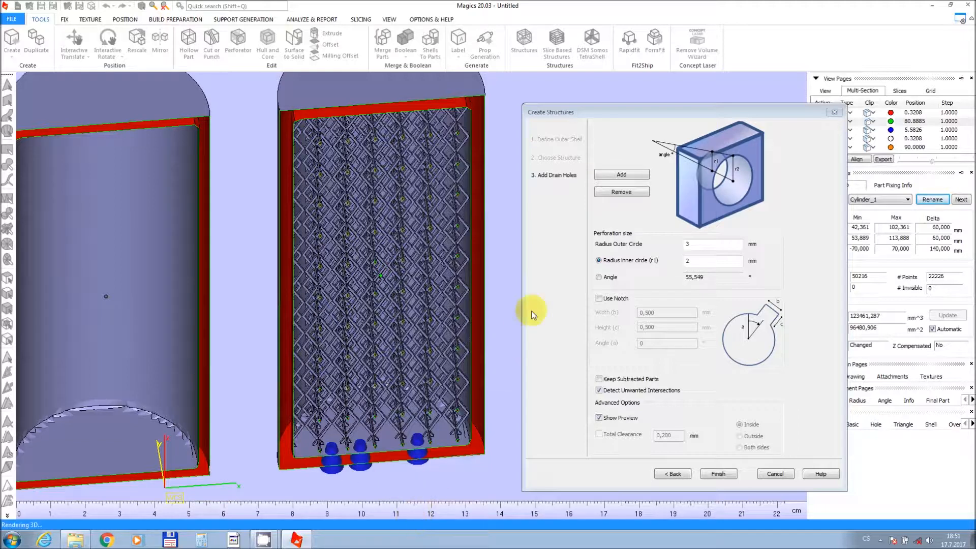
Remove the leftmost drain hole and finish creating the structure.
click(625, 196)
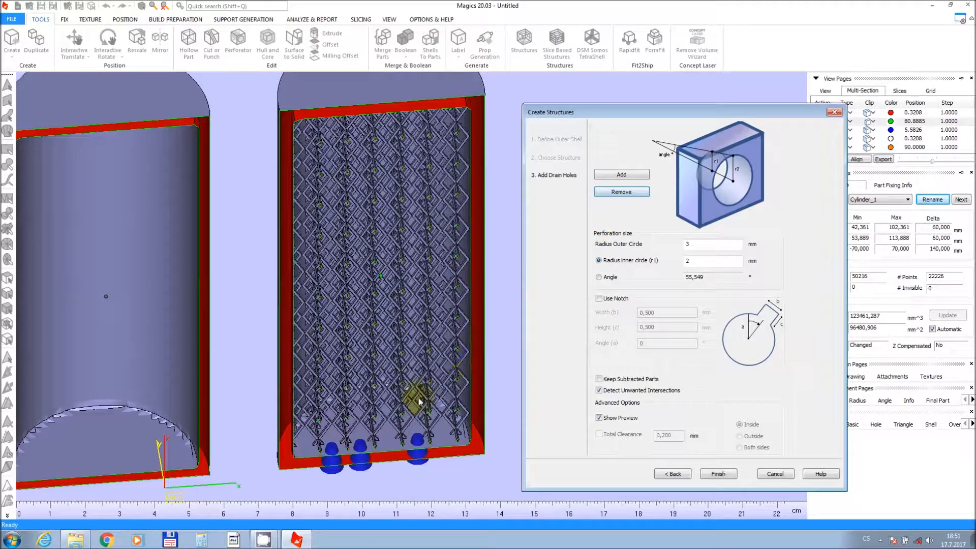
click(336, 462)
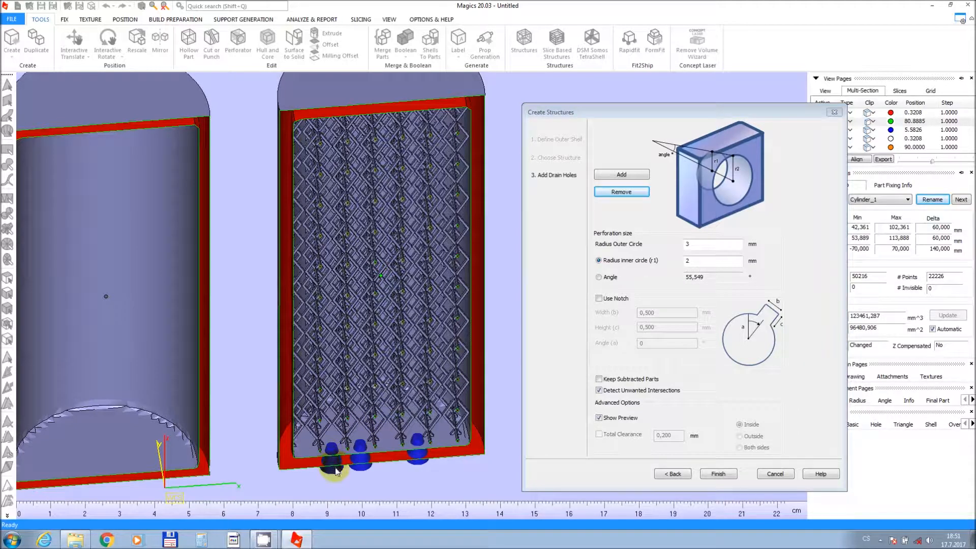
click(335, 469)
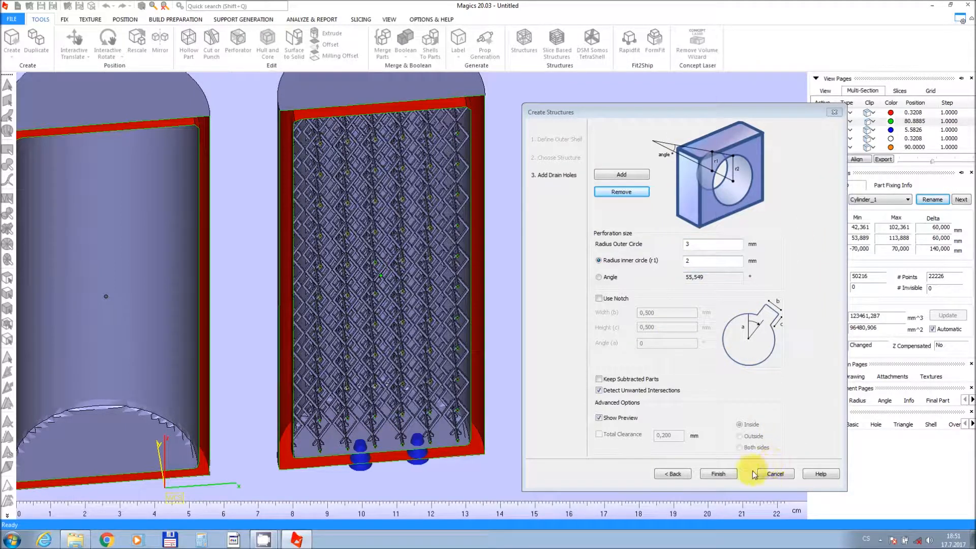
click(719, 474)
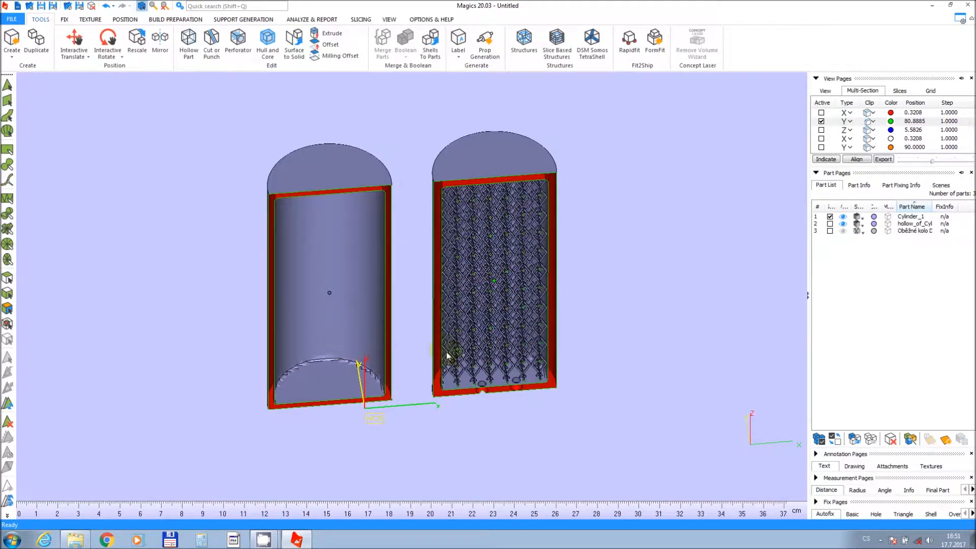
scroll(465, 369, up, 3)
right_drag(472, 352, 478, 200)
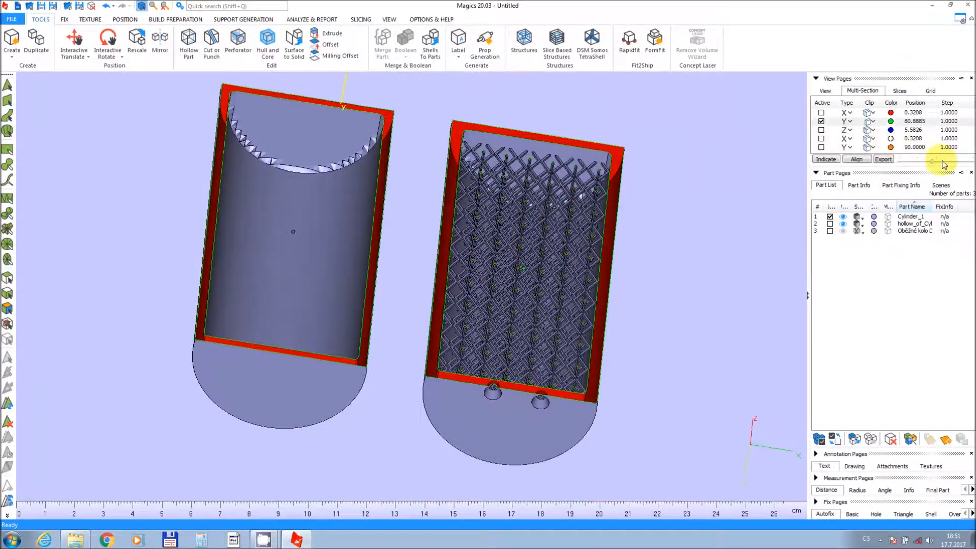
Unload the lattice-filled cylinder from the scene without saving its changes.
drag(933, 162, 932, 161)
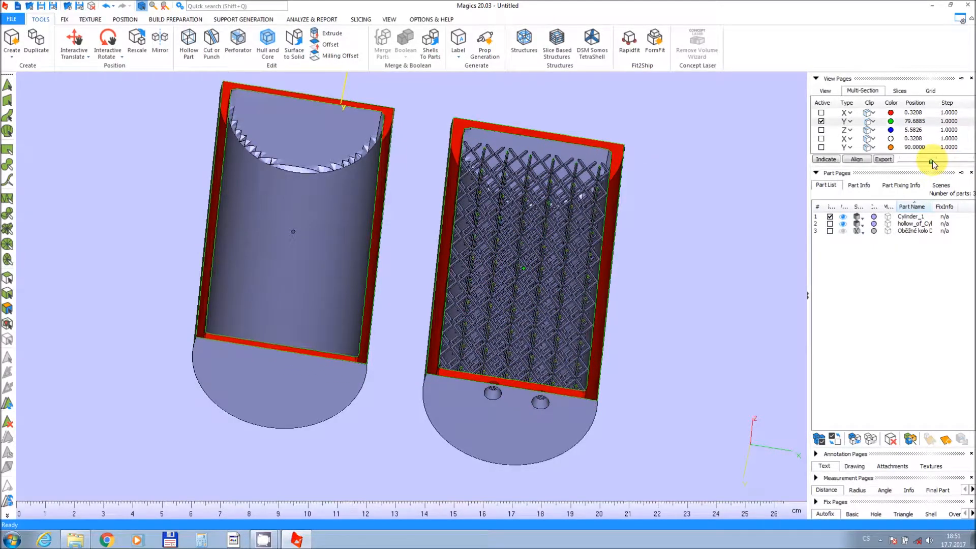
right_drag(398, 236, 438, 397)
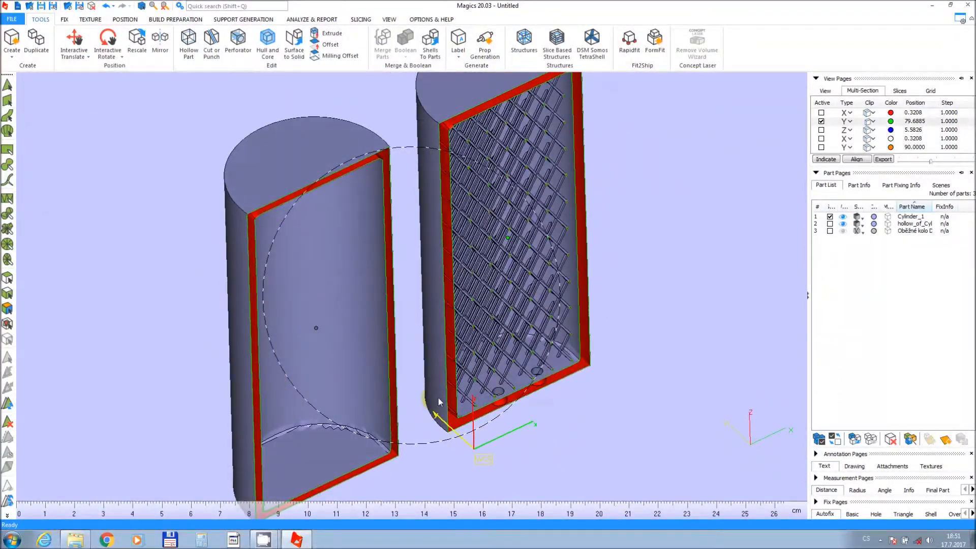
scroll(445, 377, down, 2)
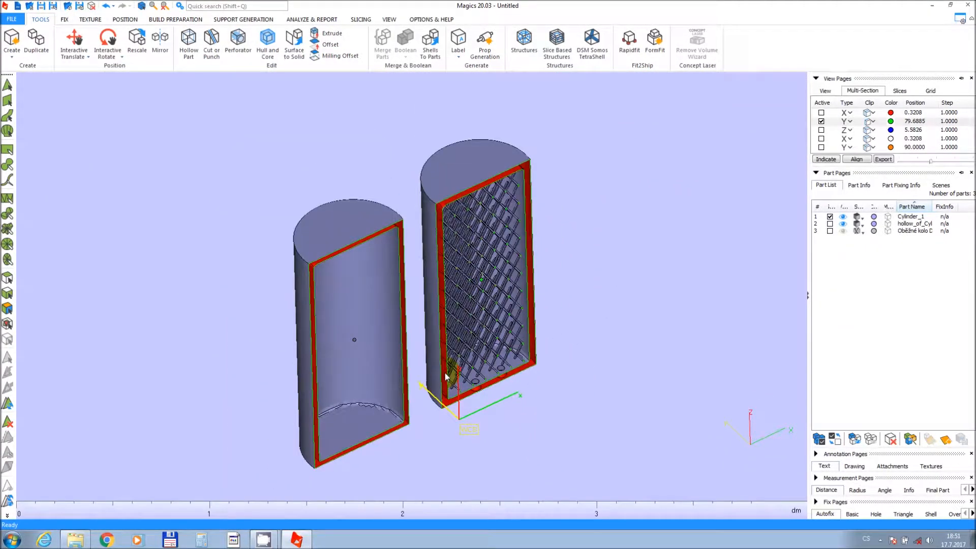
middle_drag(446, 376, 460, 394)
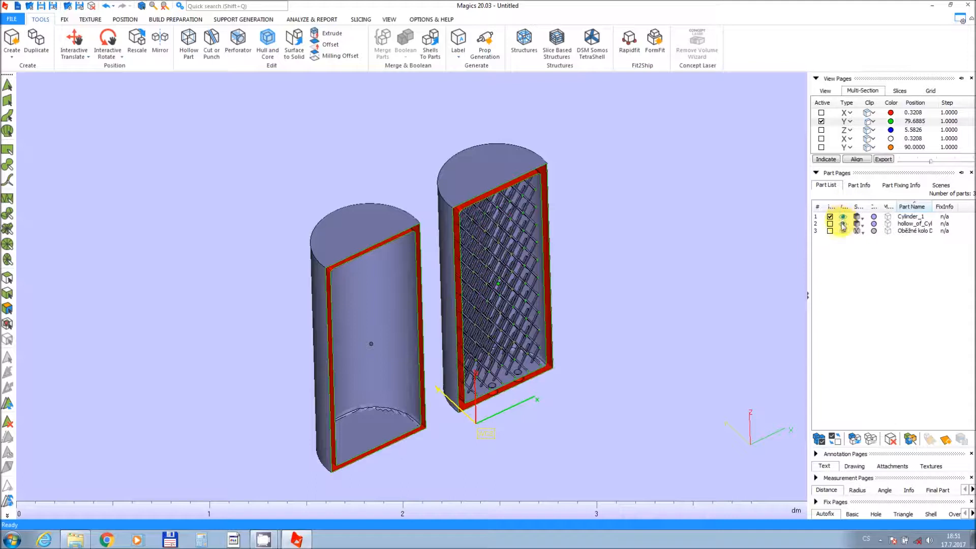
right_click(842, 227)
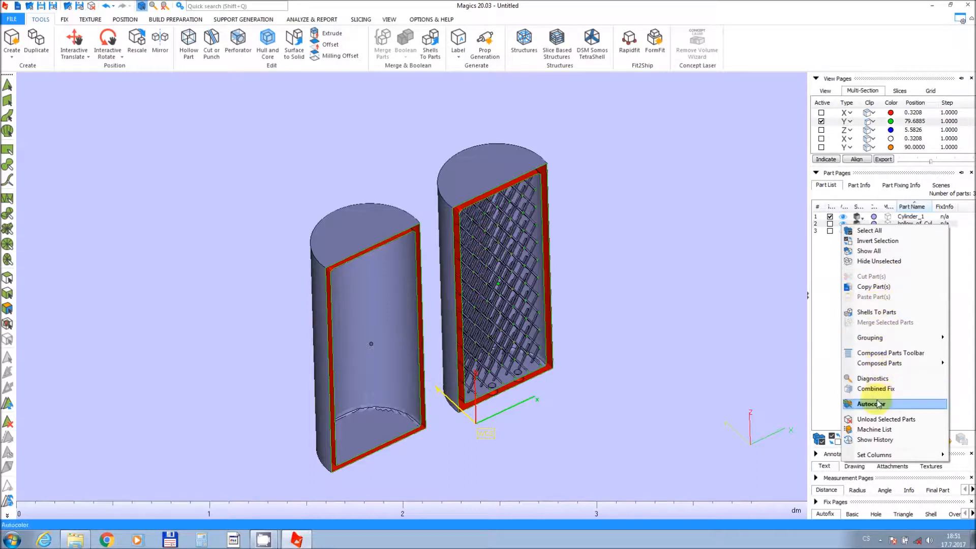
click(875, 420)
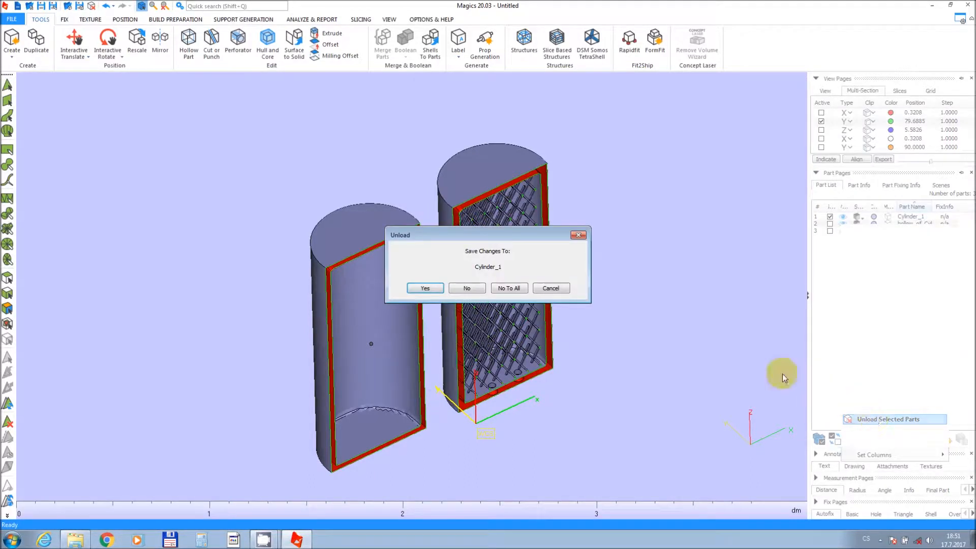
click(467, 288)
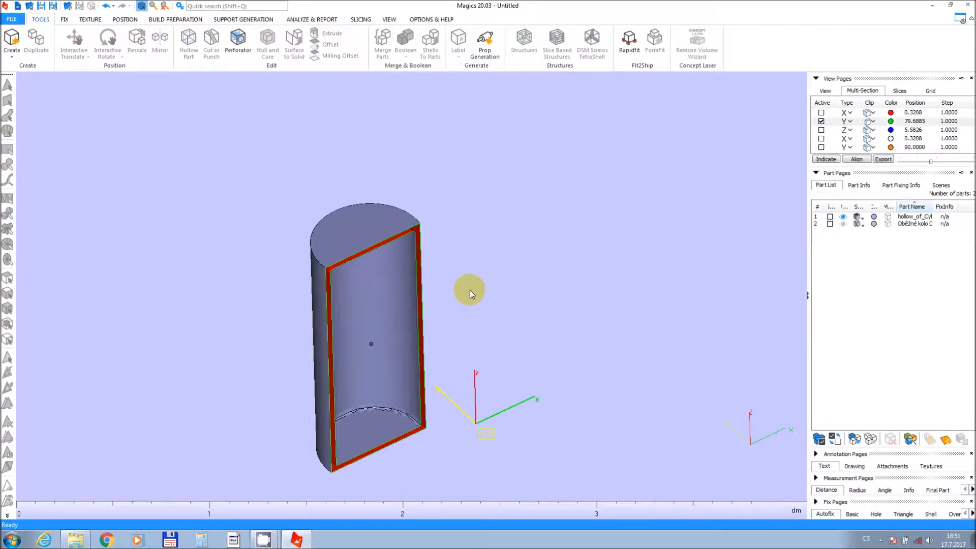
Select the hollowed cylinder and unload it as well without saving changes.
right_click(856, 219)
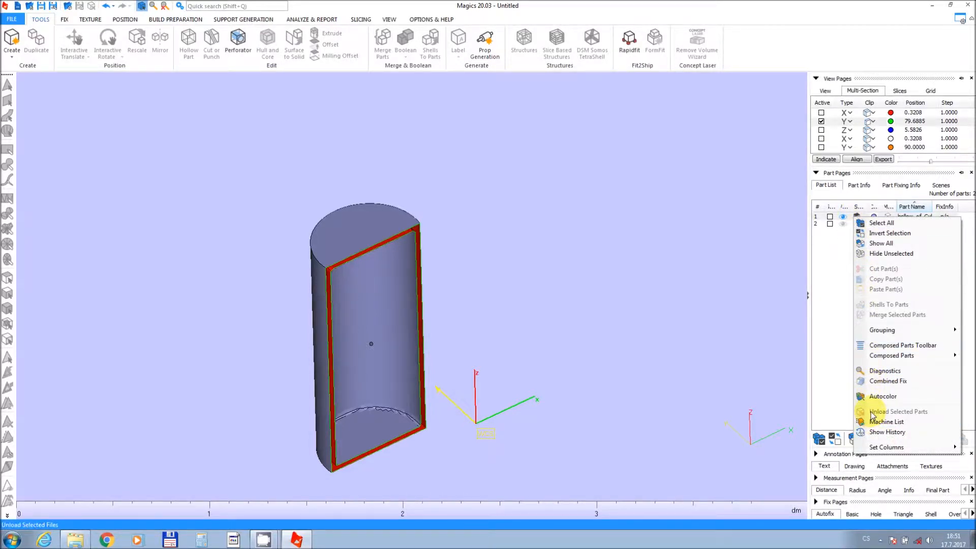
click(828, 218)
right_click(843, 217)
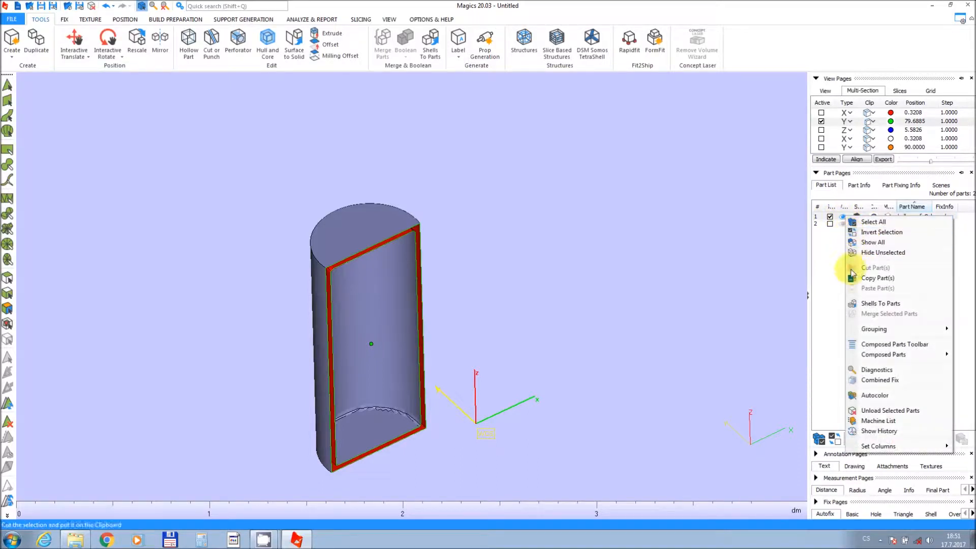
click(867, 411)
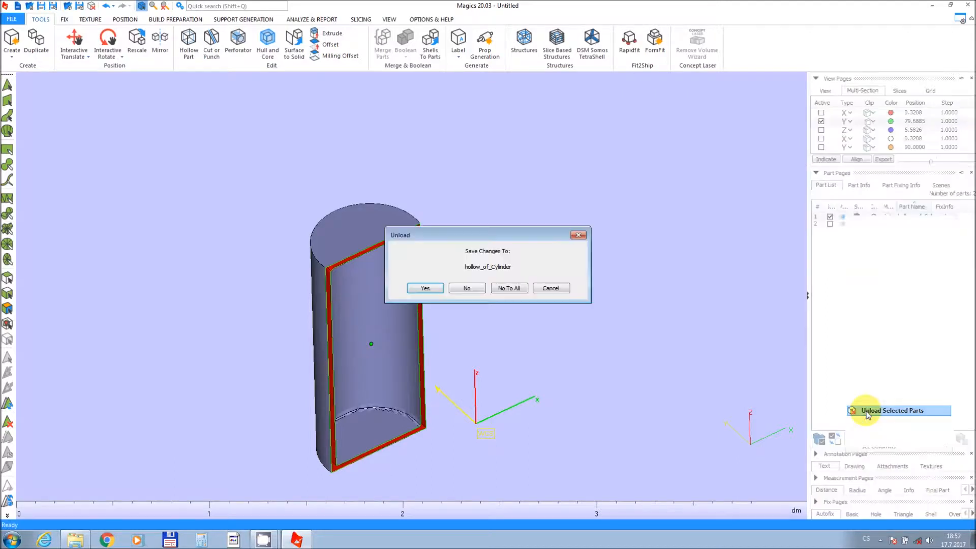
click(465, 289)
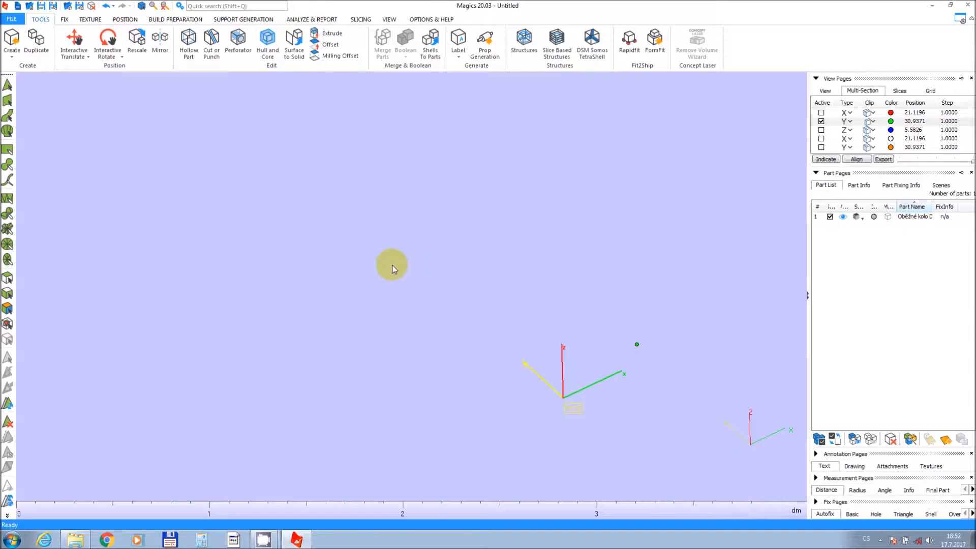
Create a box primitive measuring 40 × 60 × 40 mm.
click(11, 40)
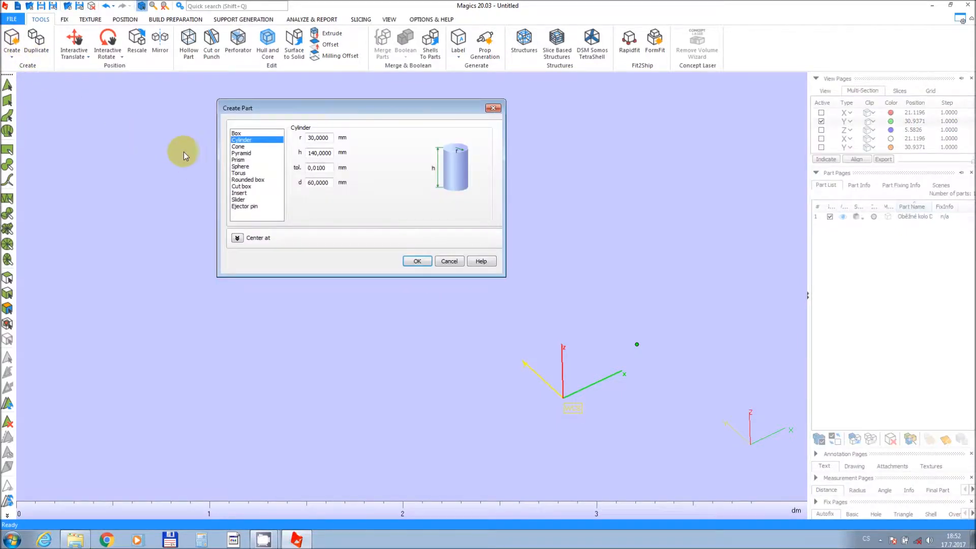
click(236, 134)
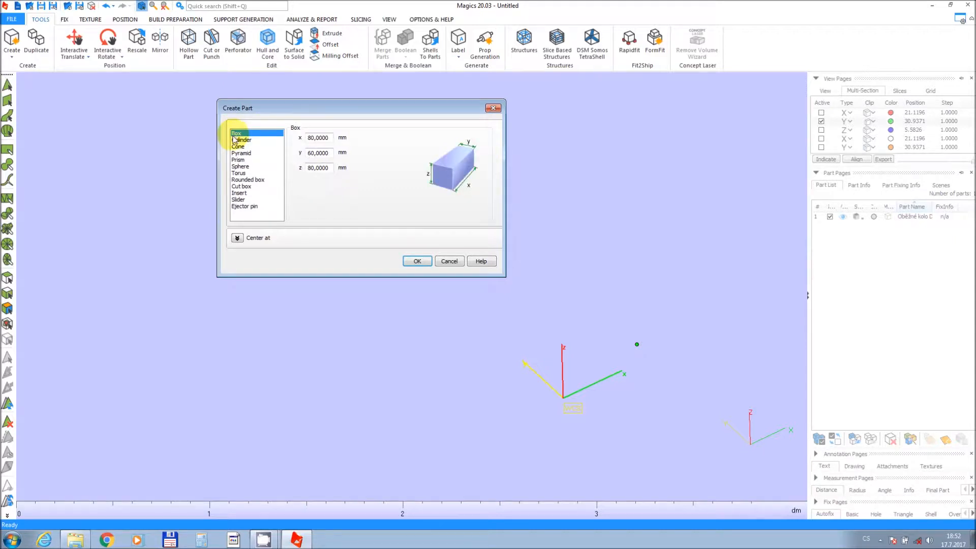
double_click(331, 139)
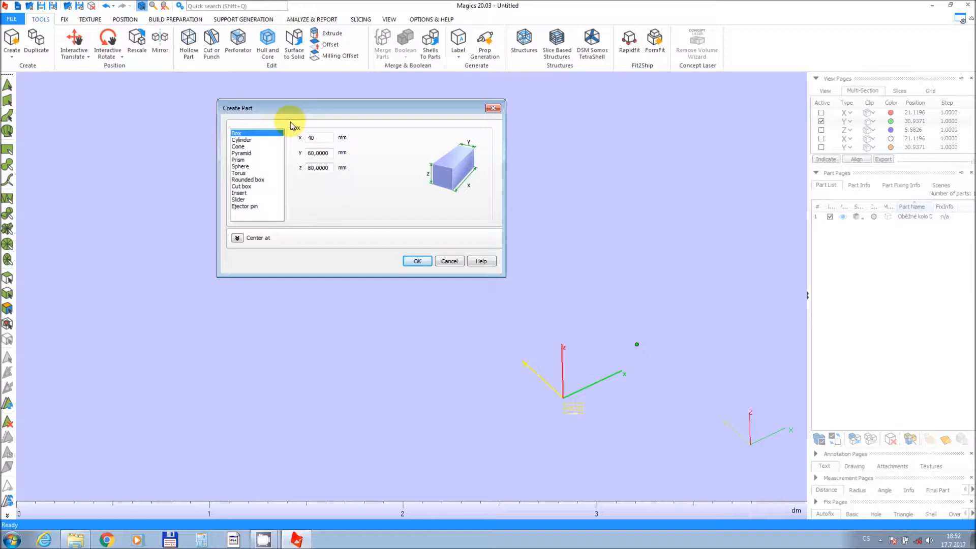
double_click(321, 168)
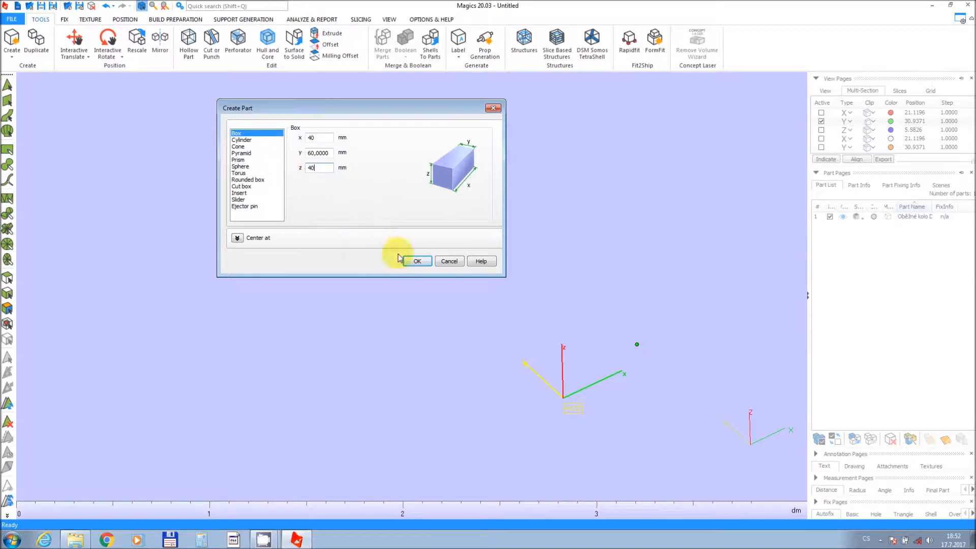
click(416, 262)
Duplicate the box to make one copy.
middle_drag(433, 291, 485, 300)
right_drag(374, 276, 377, 294)
scroll(341, 250, down, 2)
scroll(341, 251, up, 3)
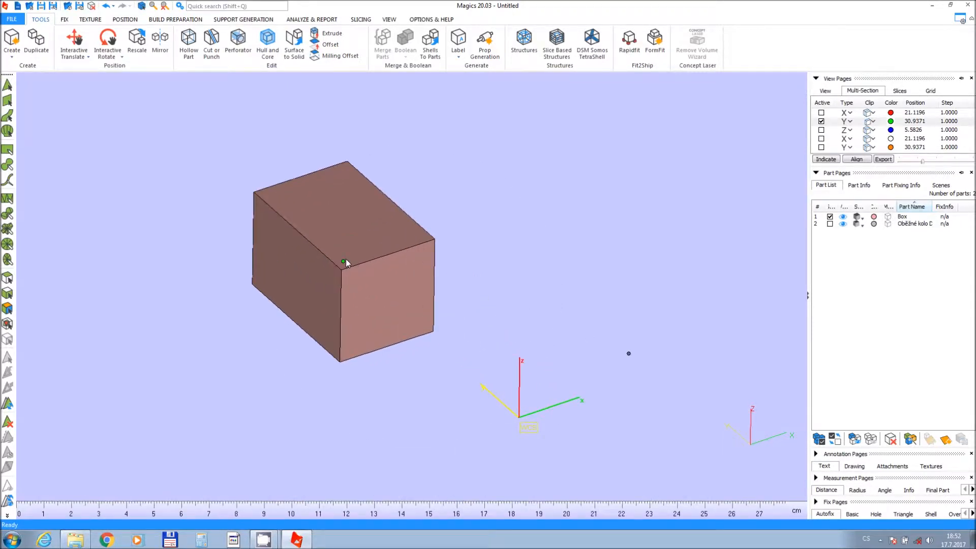
middle_drag(348, 260, 419, 320)
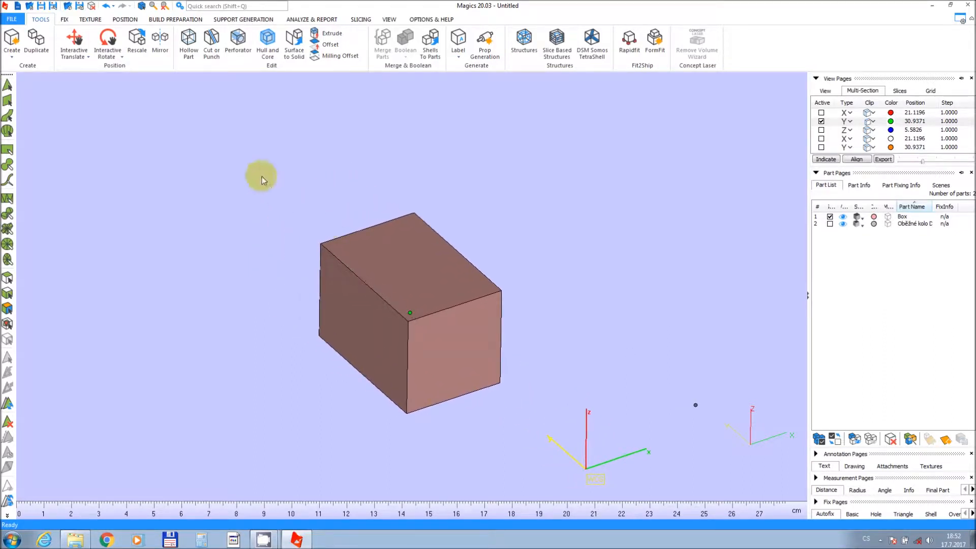
click(36, 41)
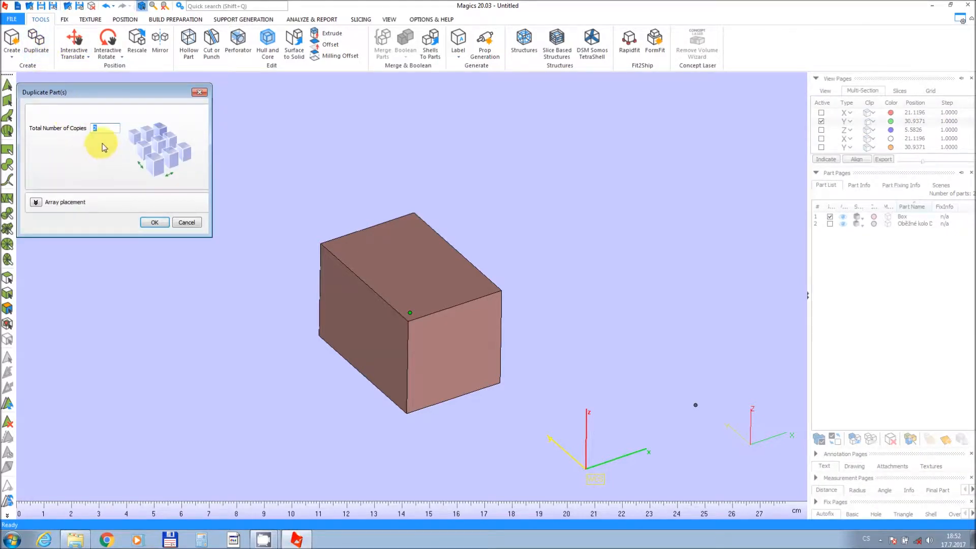
click(155, 224)
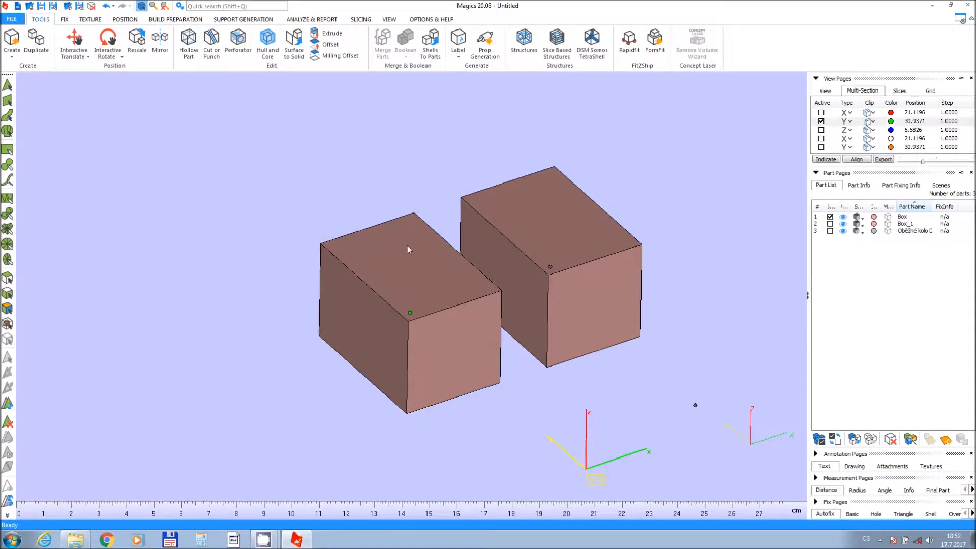
Translate the copied box so it partly overlaps the original, to about X 29, Y 91, Z 16 mm.
click(584, 297)
click(72, 42)
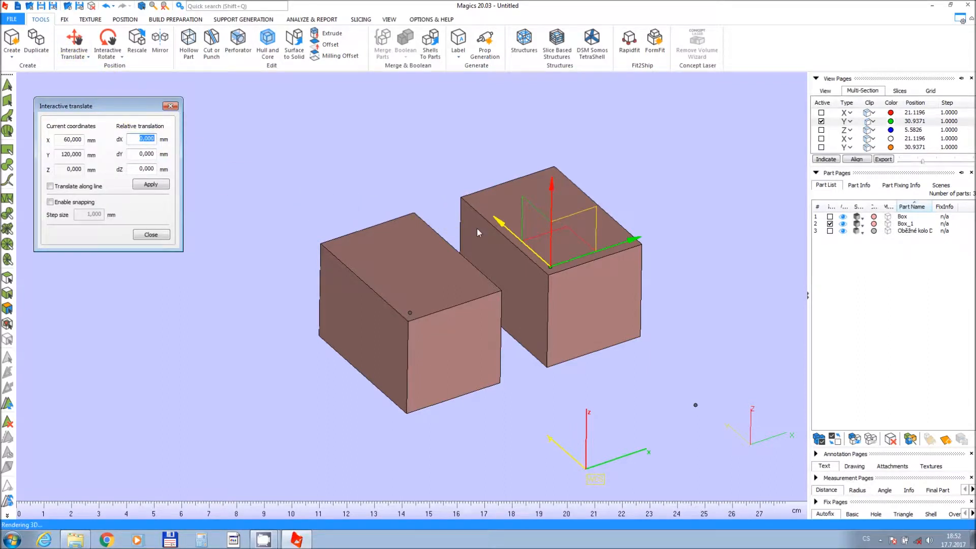
drag(498, 229, 542, 269)
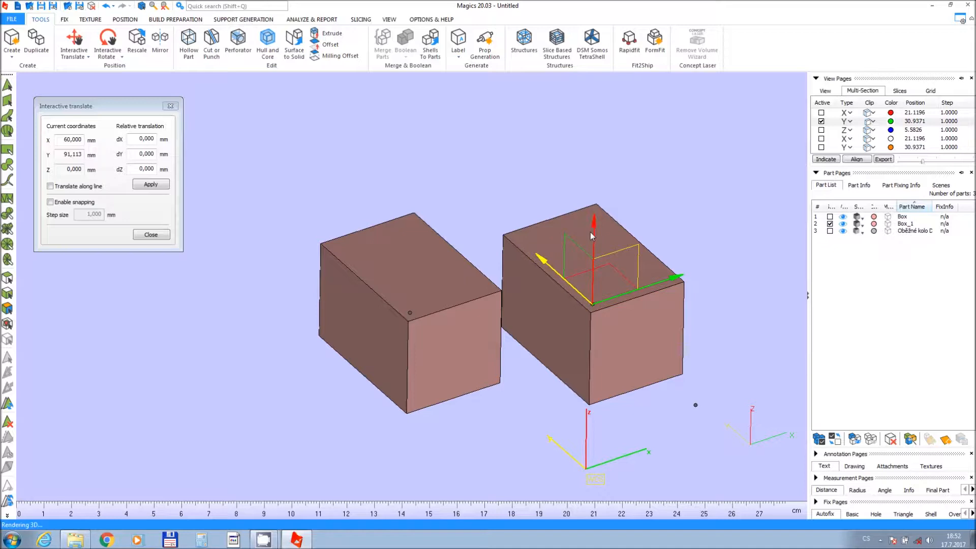
drag(593, 231, 603, 203)
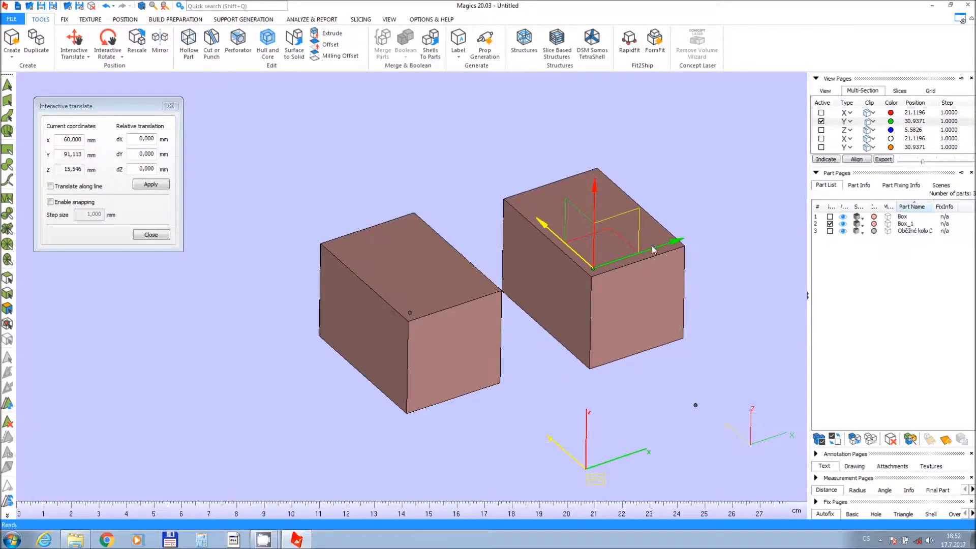
click(612, 267)
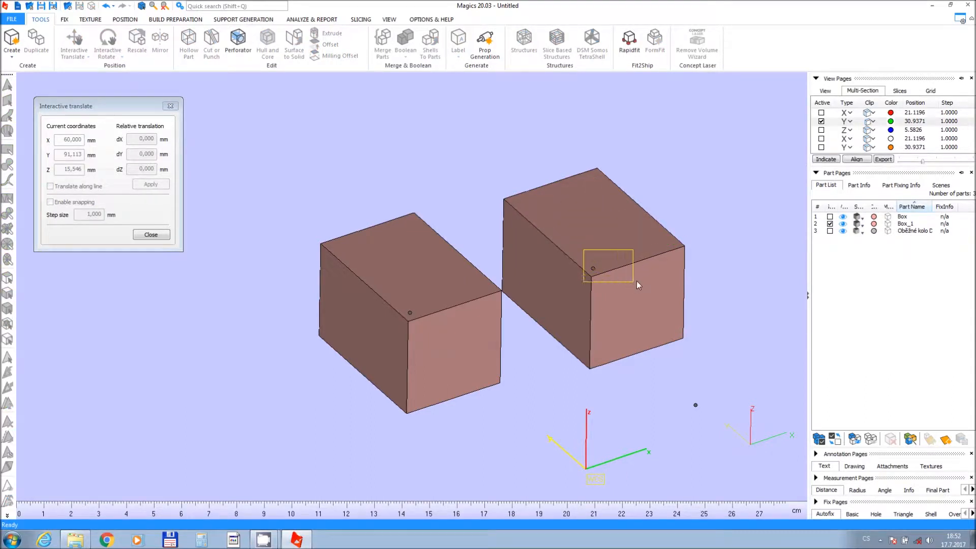
drag(662, 249, 586, 278)
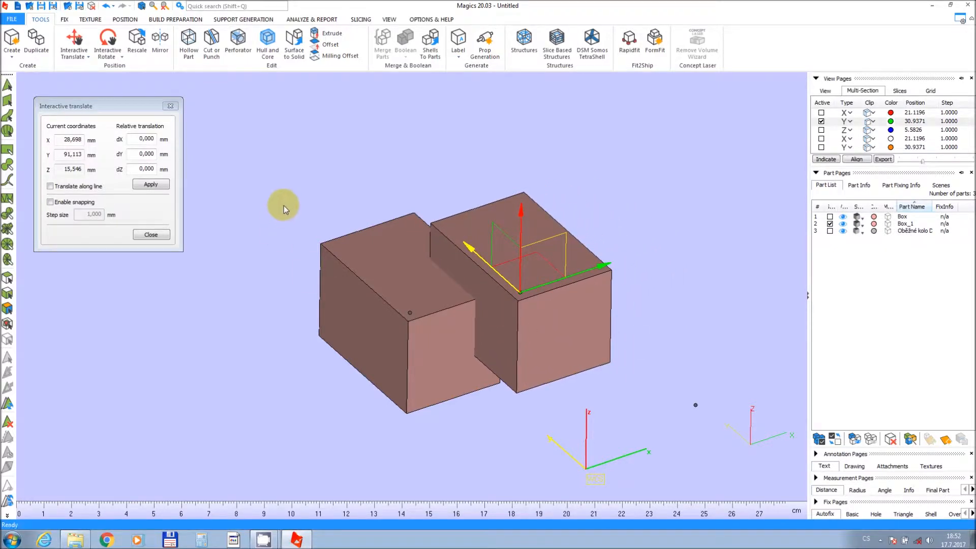
click(151, 235)
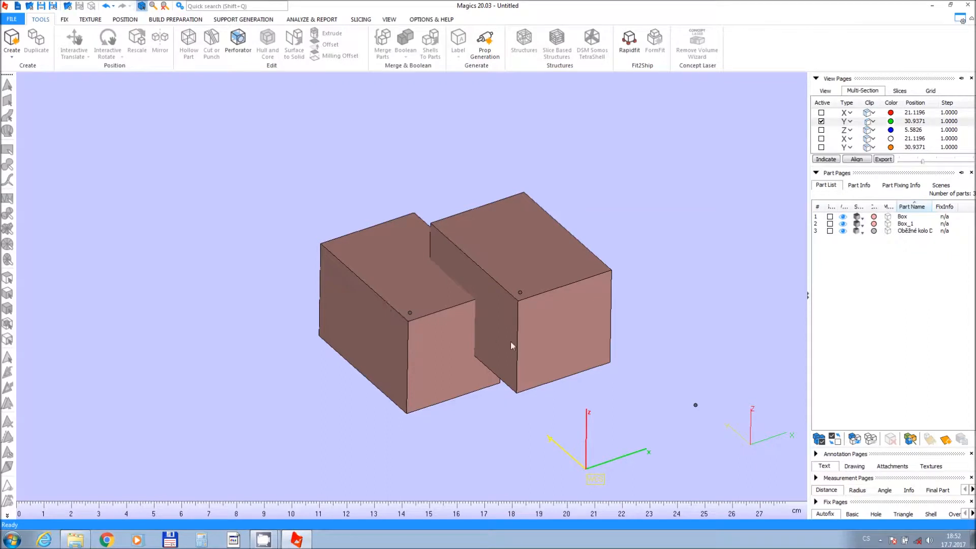
Select both boxes and unite them into one new part with Boolean, unloading the originals without saving.
right_drag(520, 320, 572, 323)
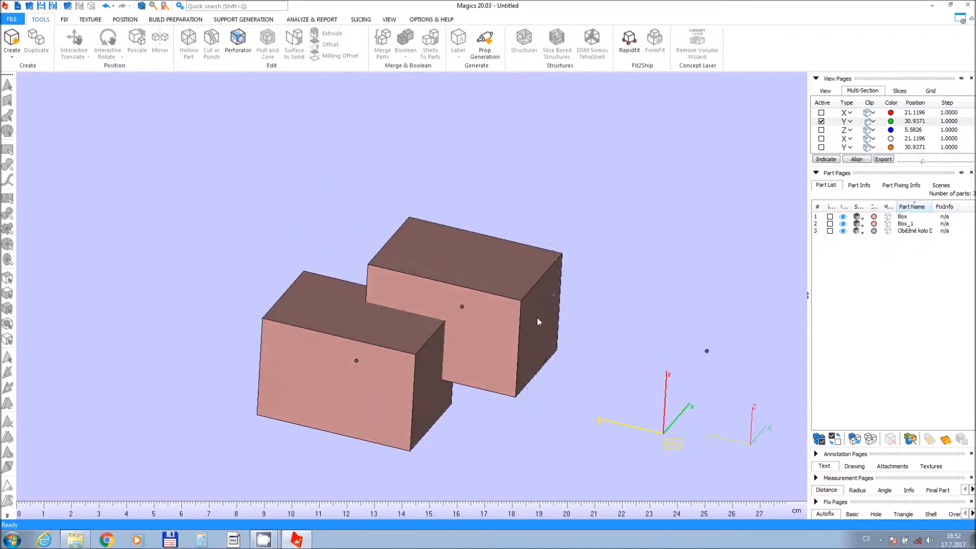
drag(452, 368, 517, 418)
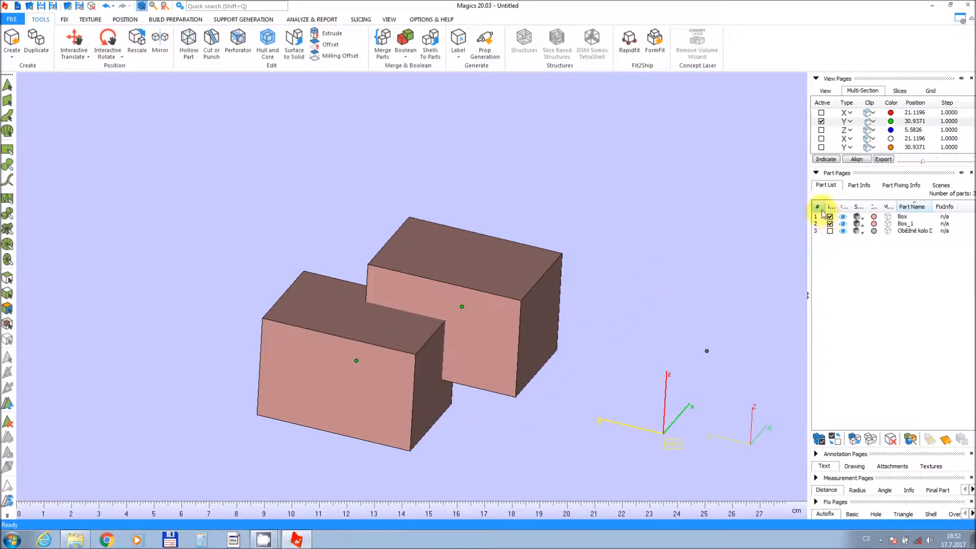
click(843, 231)
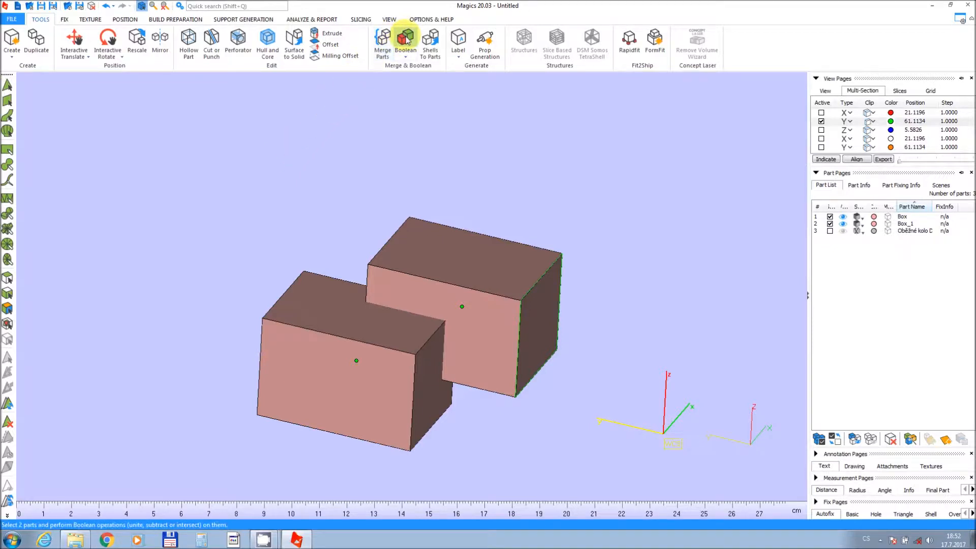
click(407, 55)
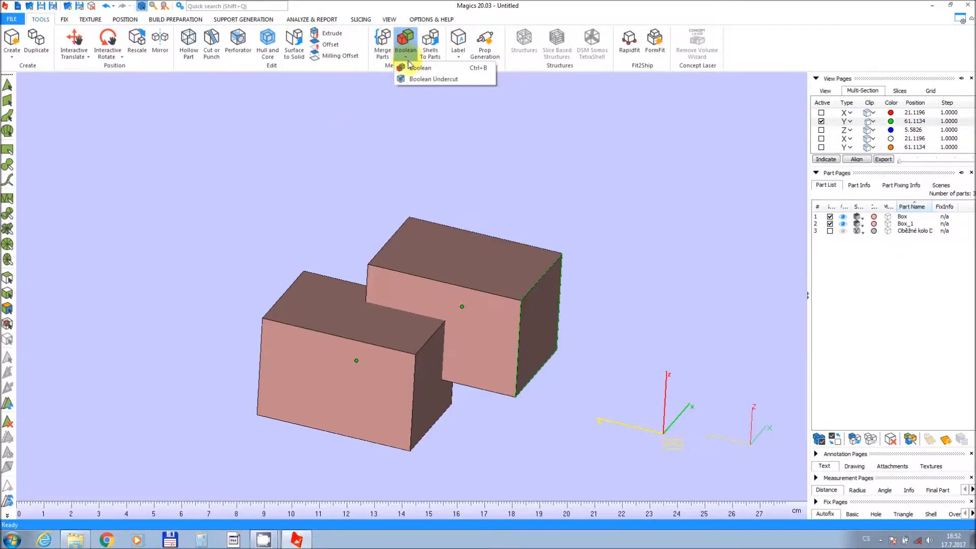
click(411, 67)
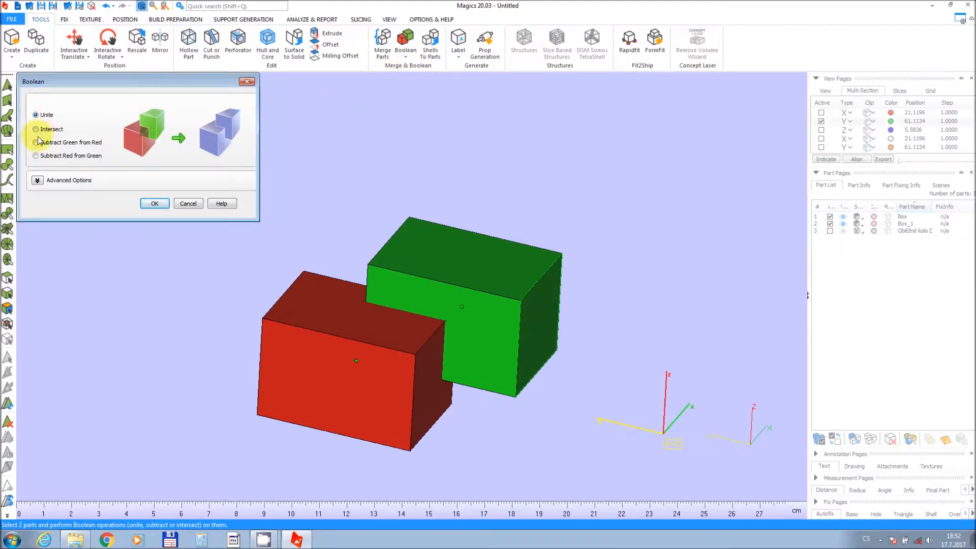
click(38, 181)
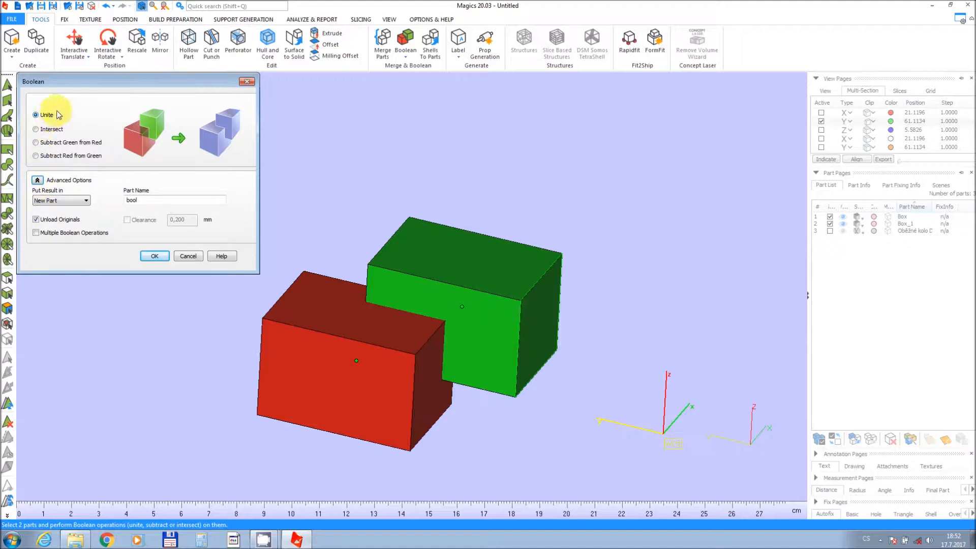
click(155, 256)
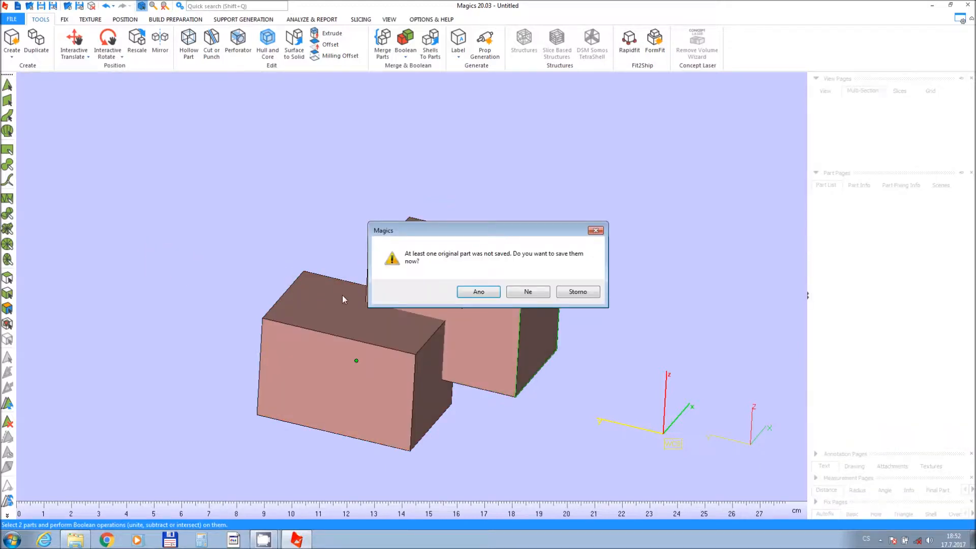
click(531, 296)
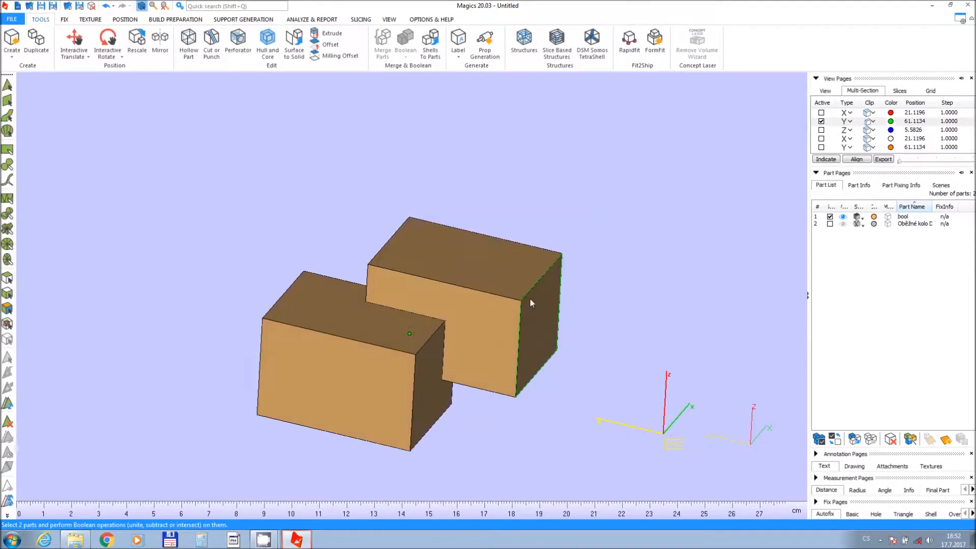
middle_drag(429, 293, 477, 257)
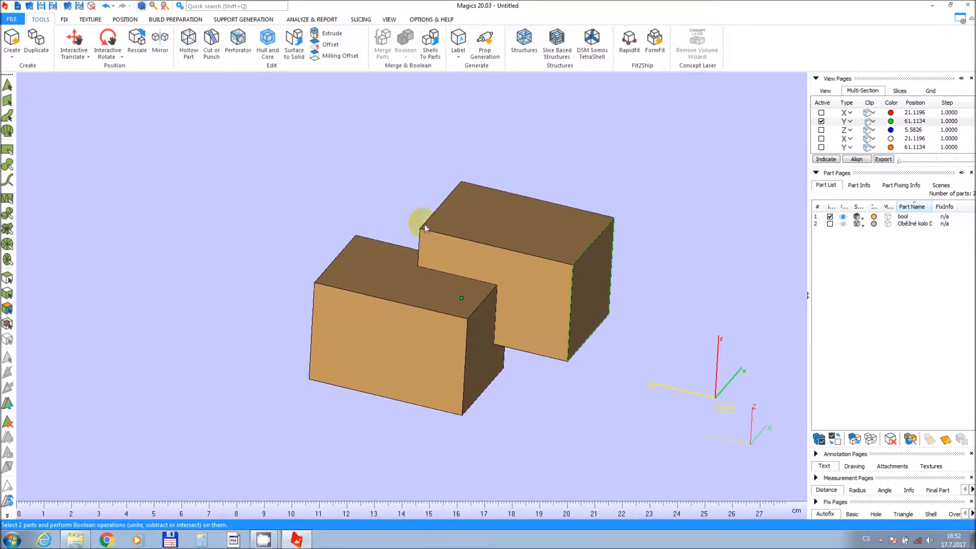
Select the united part and rotate it slightly with Interactive Rotate, then close the rotate dialog.
click(829, 216)
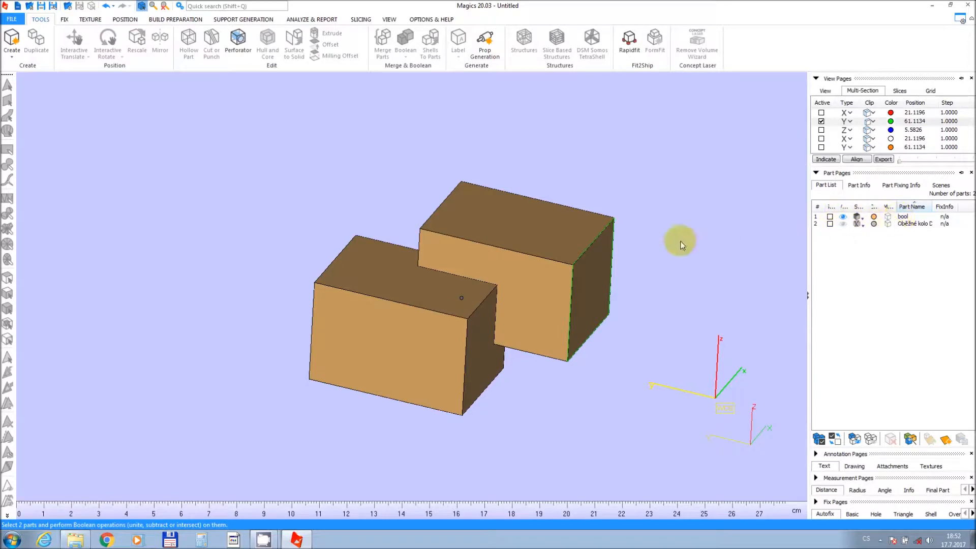
drag(328, 192, 509, 329)
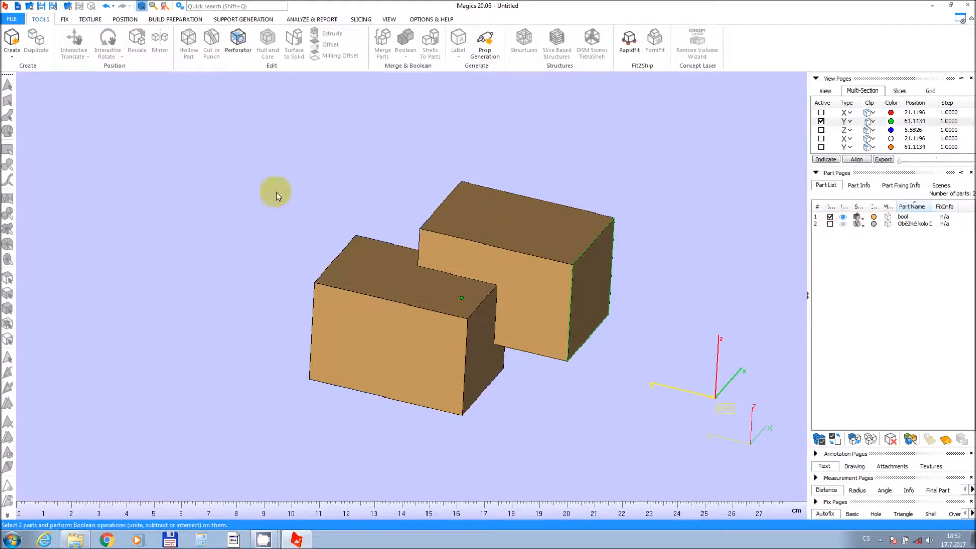
click(104, 43)
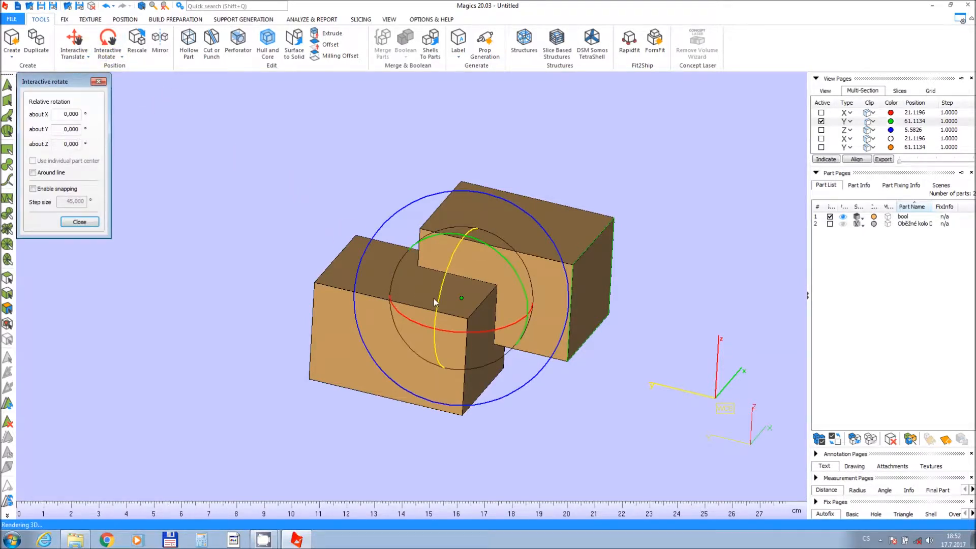
drag(438, 301, 414, 299)
click(299, 179)
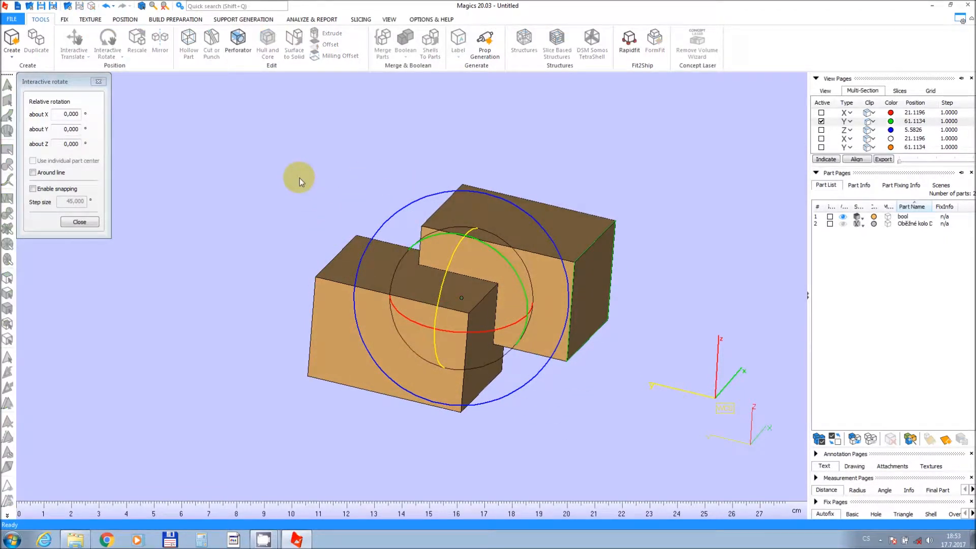
click(68, 220)
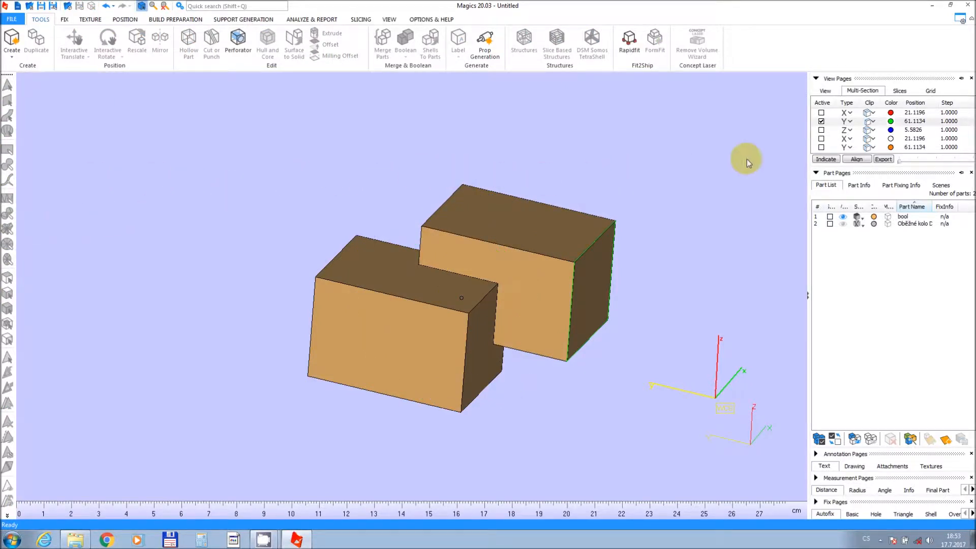
Measure a line-to-point distance between the two boxes' top edges and place its label beside the part.
click(848, 185)
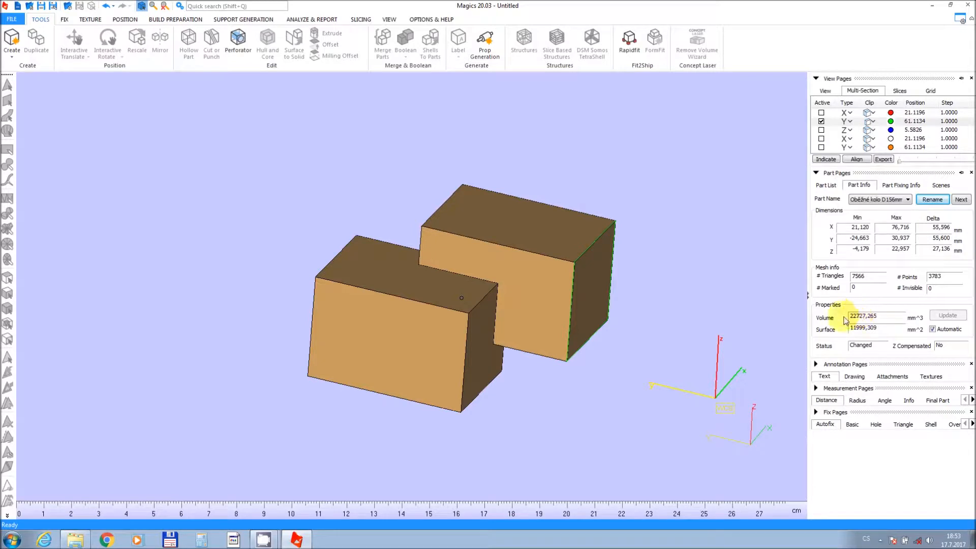
click(815, 389)
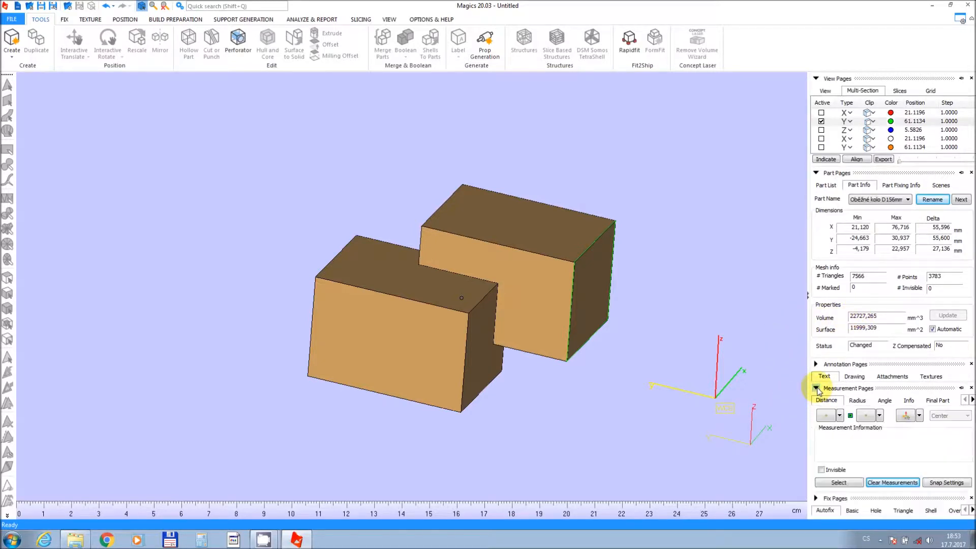
click(840, 415)
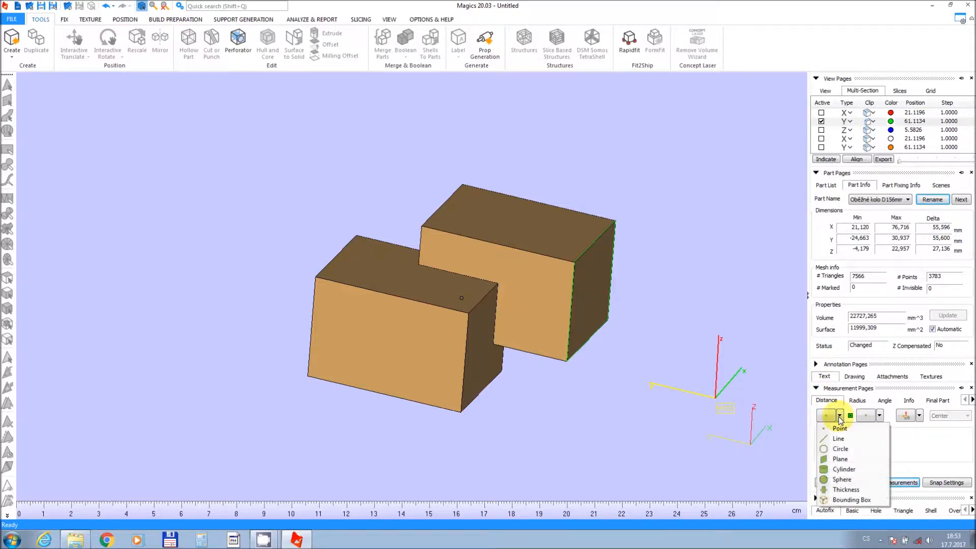
click(835, 439)
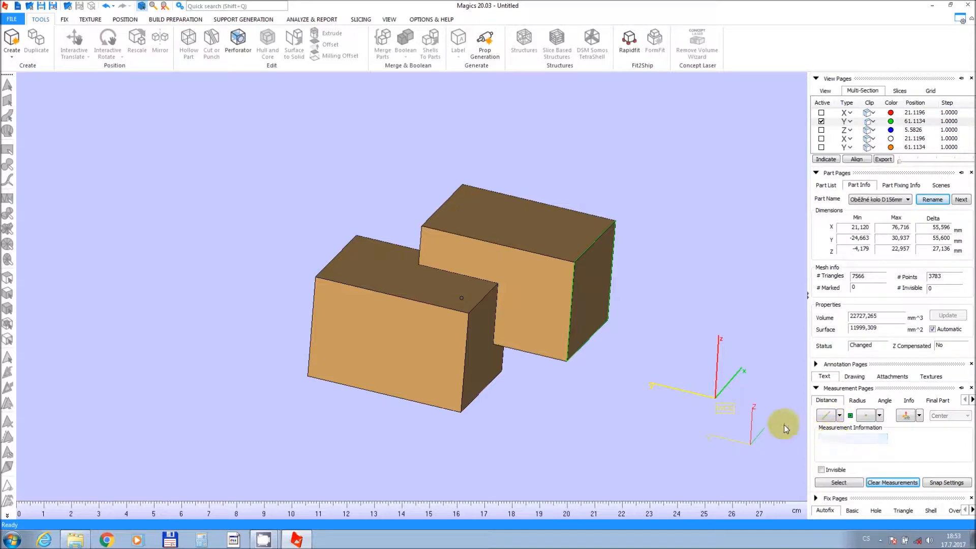
click(397, 298)
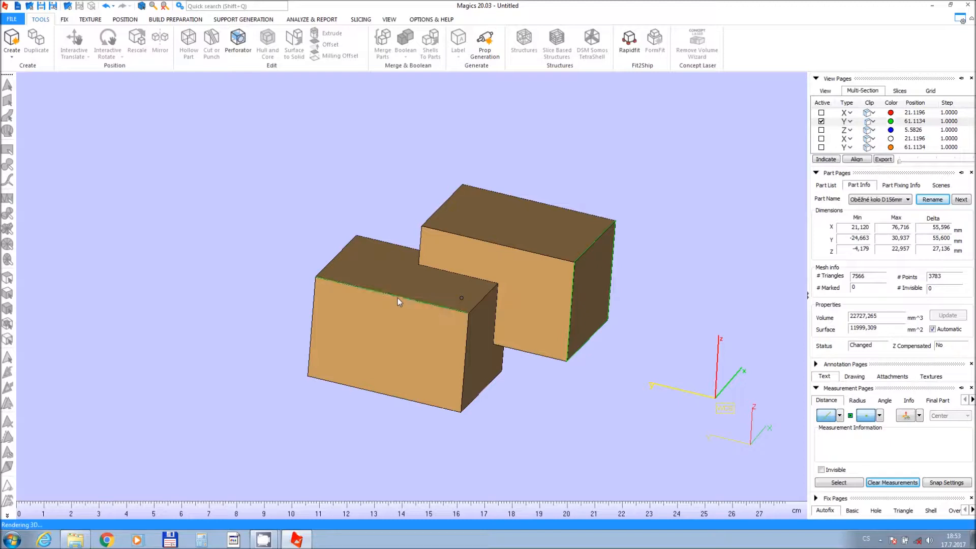
click(444, 235)
click(426, 231)
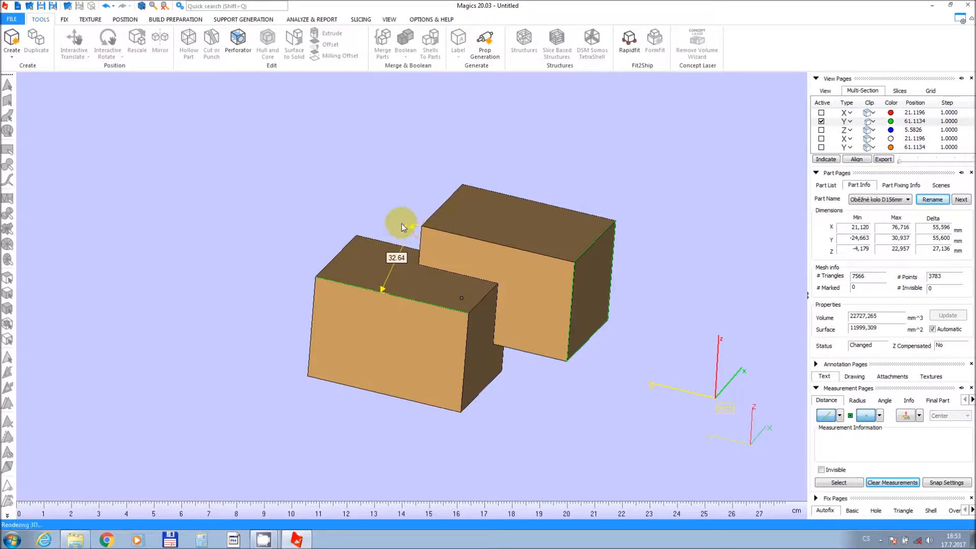
click(337, 202)
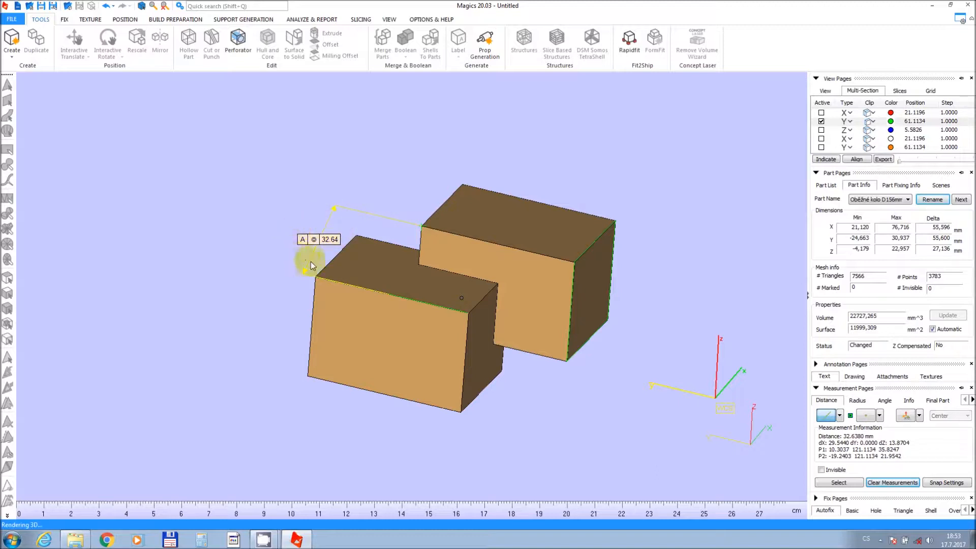
Measure the front box's height from a bottom corner point to its top edge and place the label.
click(839, 417)
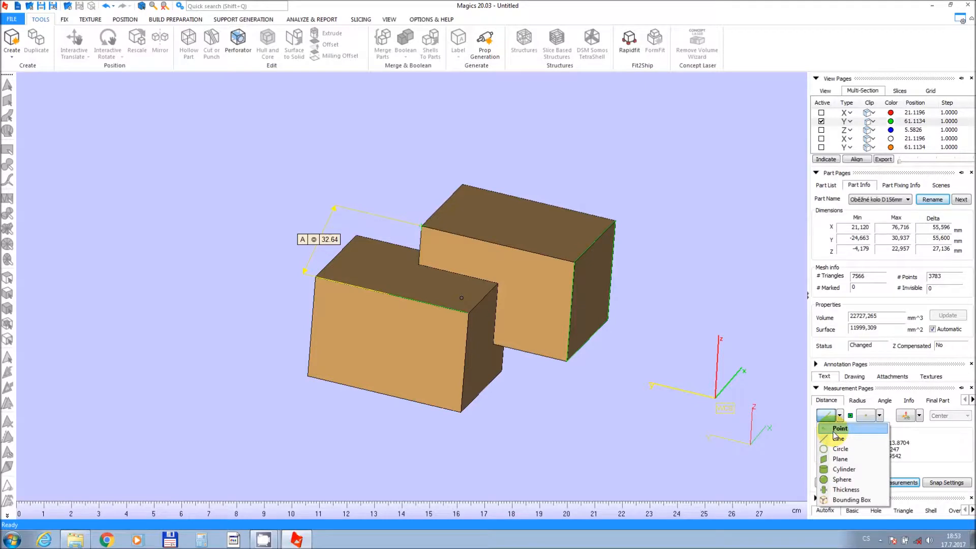
click(835, 429)
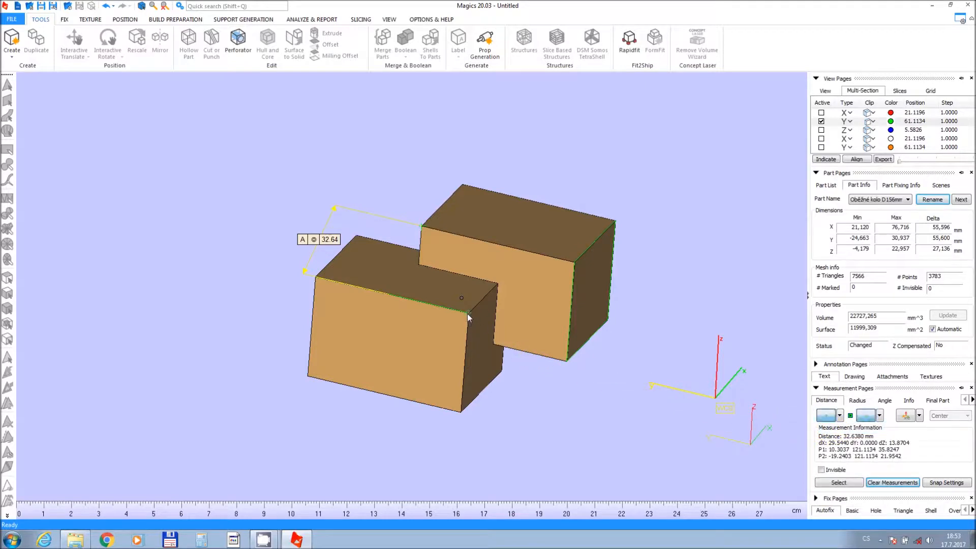
click(463, 418)
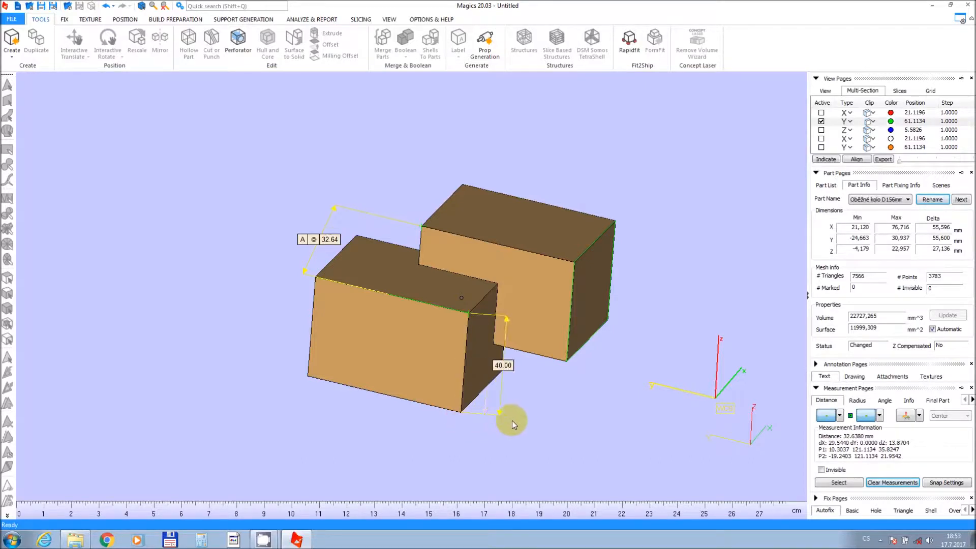
click(530, 425)
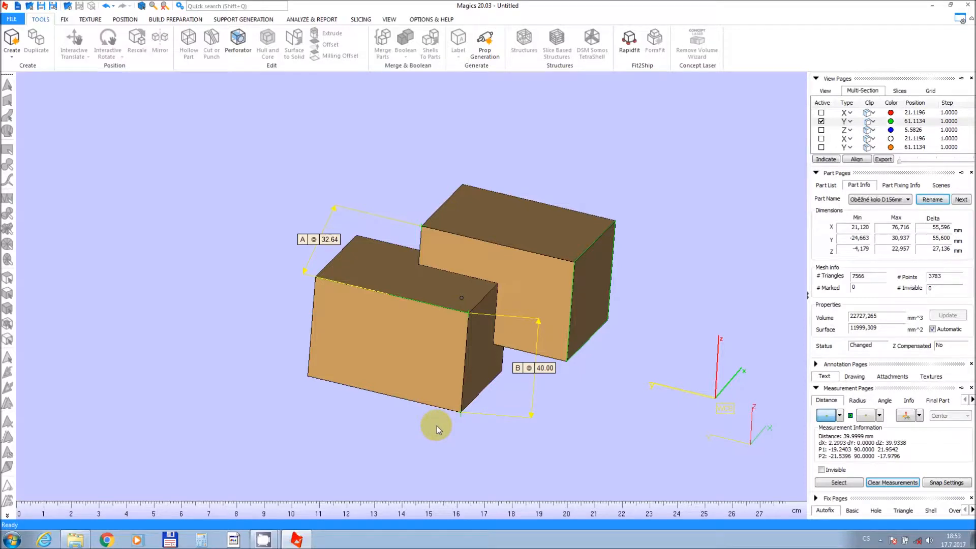
scroll(437, 425, down, 2)
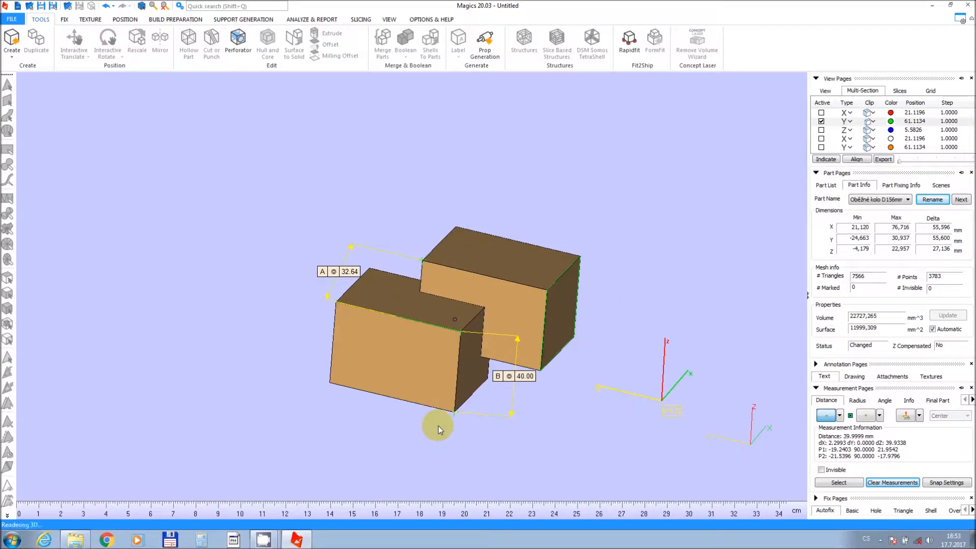
scroll(455, 416, down, 1)
middle_drag(455, 416, 462, 410)
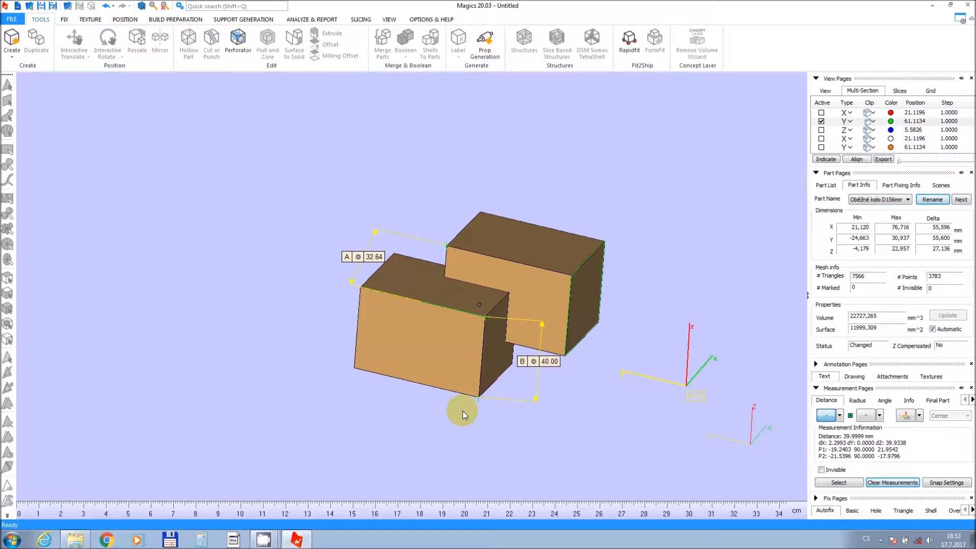
scroll(462, 411, up, 1)
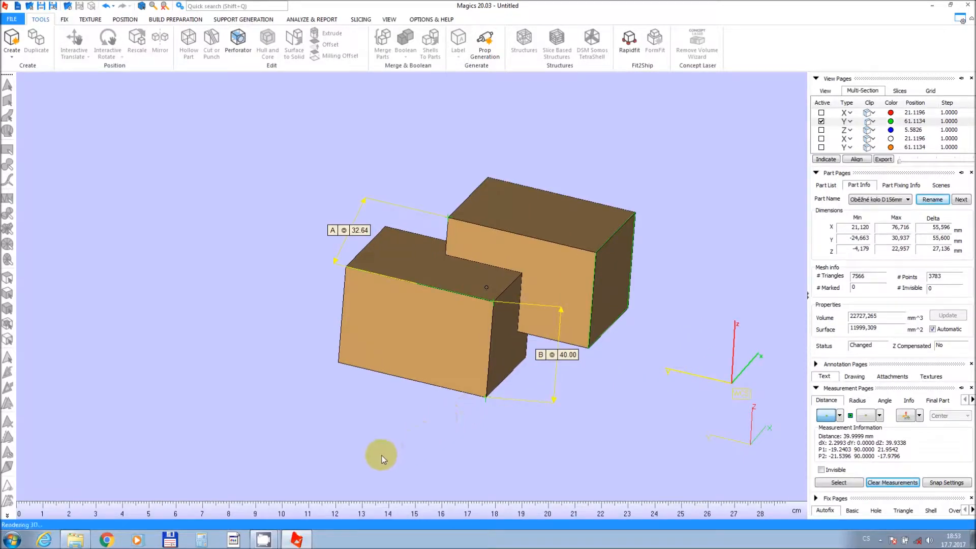
click(264, 541)
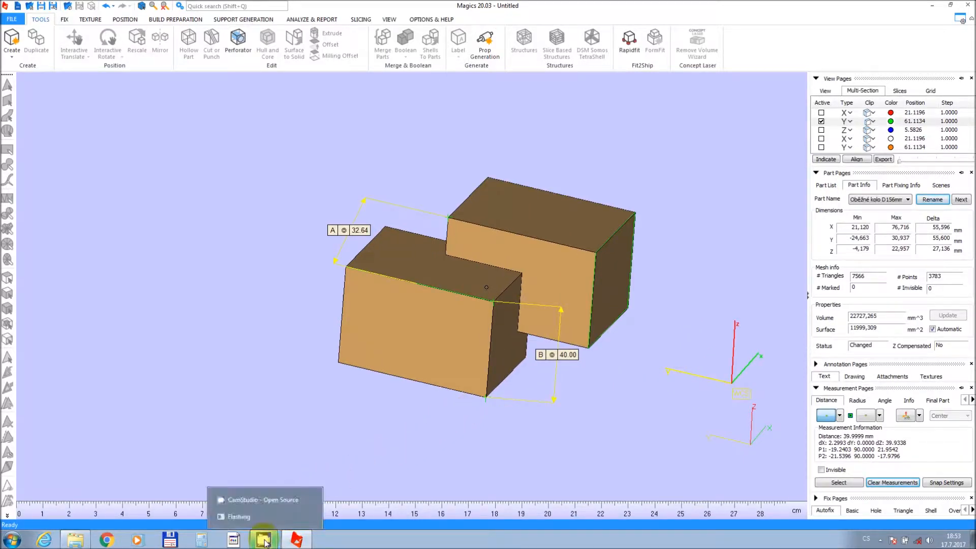
click(265, 499)
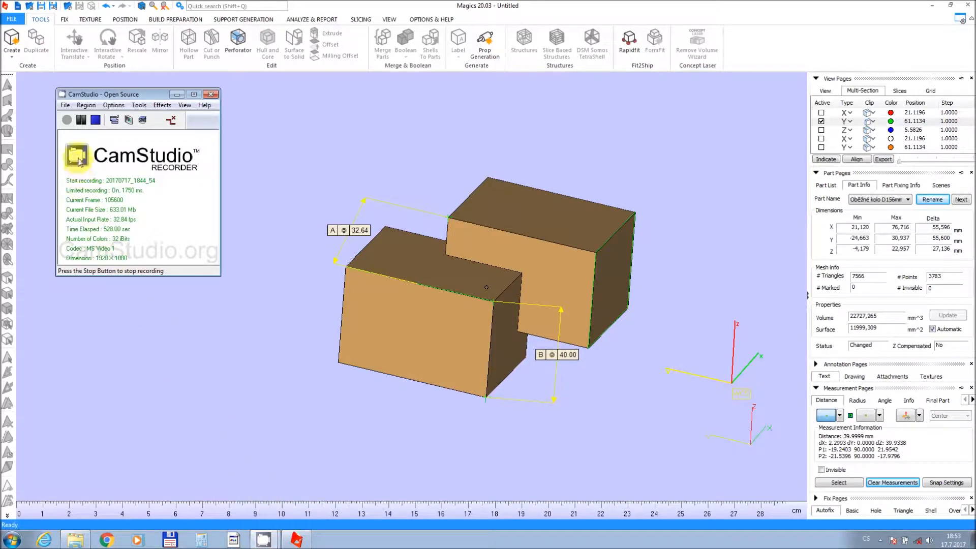
click(93, 122)
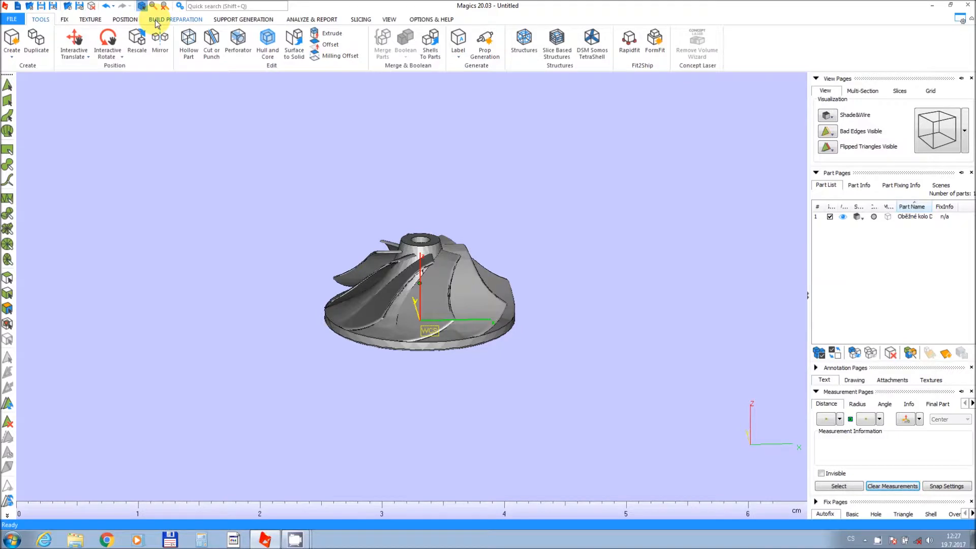
Create a machine scene for the impeller using the B.Proc.: SLM 280 HL machine.
click(157, 21)
click(71, 38)
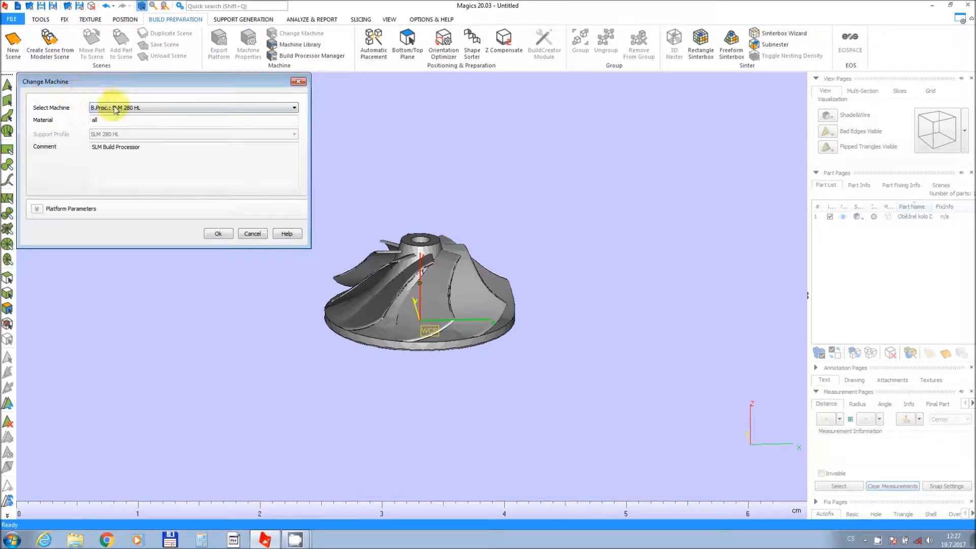
click(156, 108)
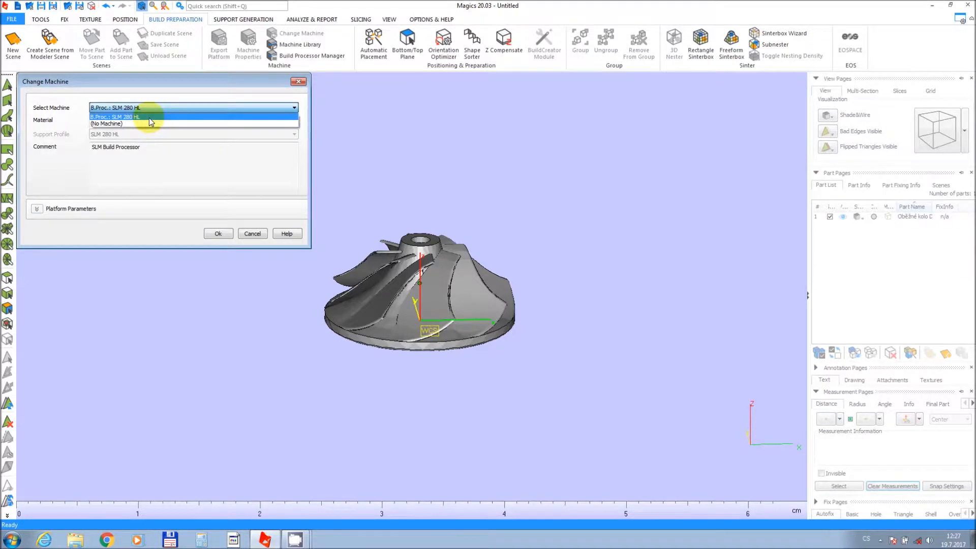
click(148, 117)
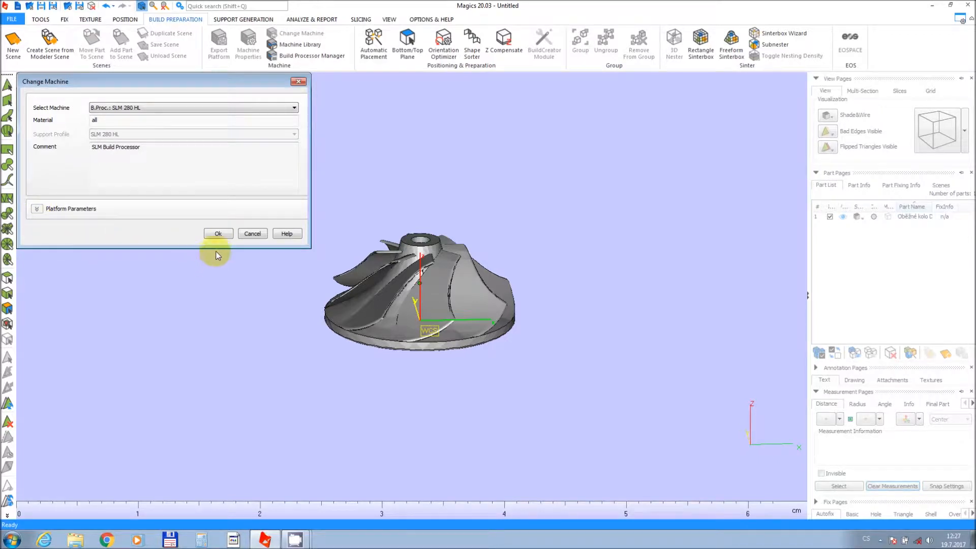
click(218, 234)
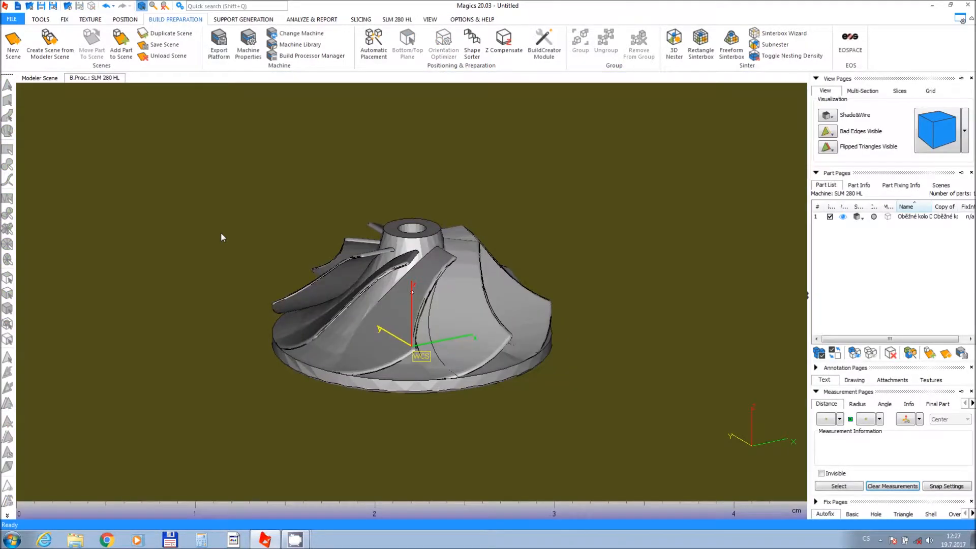
Inspect the SLM 280 HL build platform with the impeller placed on it.
scroll(427, 256, down, 6)
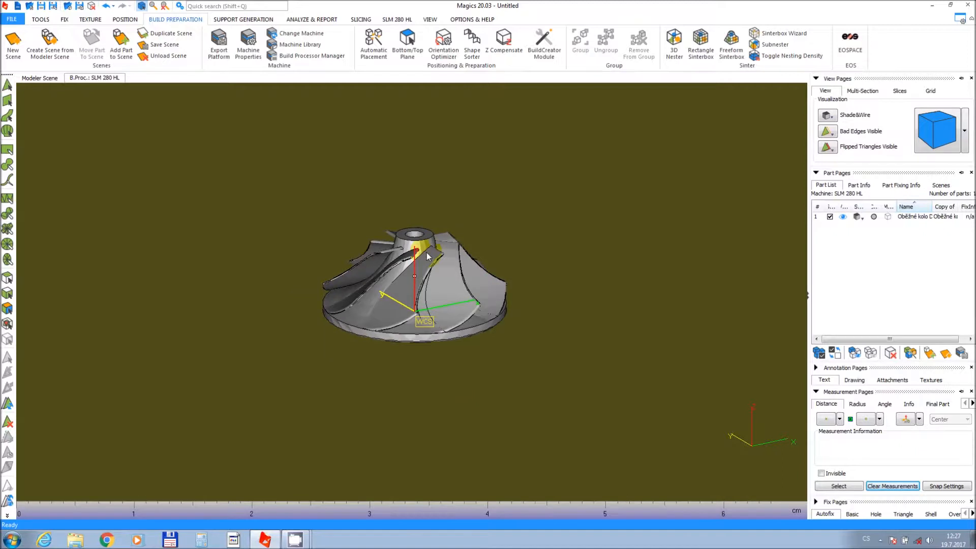
scroll(427, 249, down, 5)
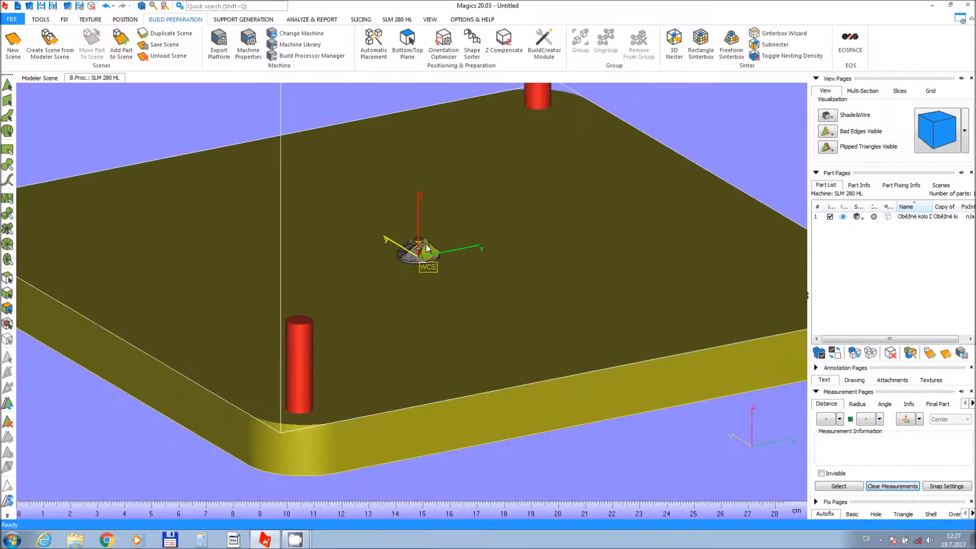
scroll(409, 294, down, 3)
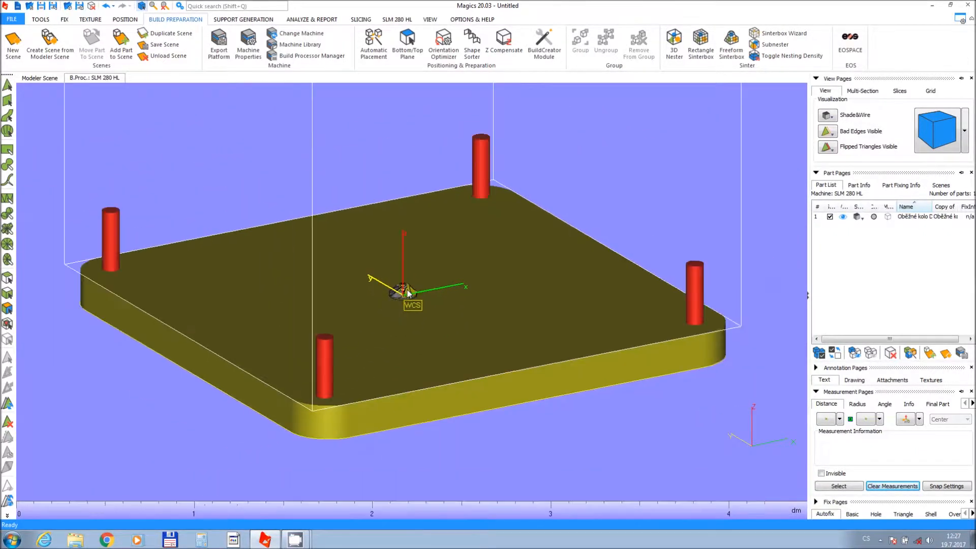
middle_drag(408, 293, 422, 301)
right_drag(275, 369, 231, 319)
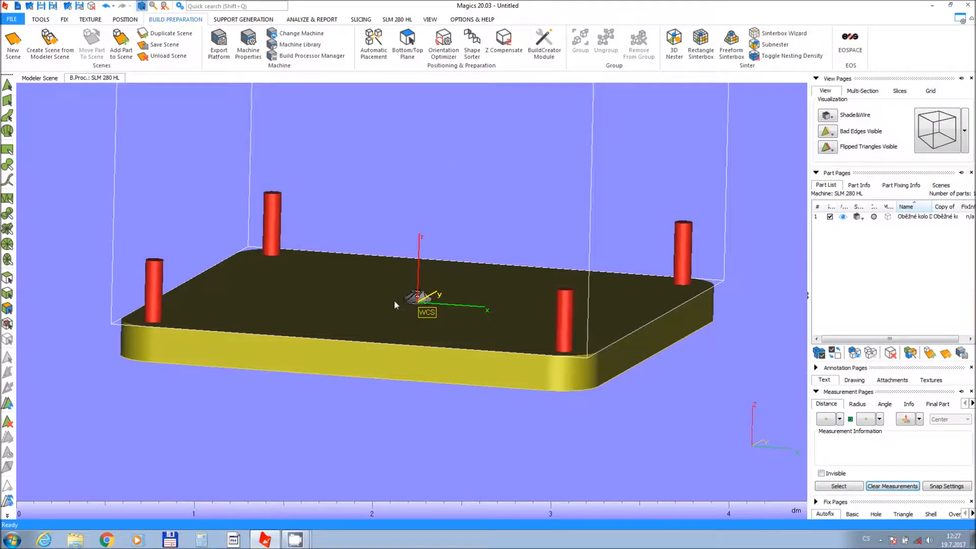
middle_drag(395, 300, 356, 299)
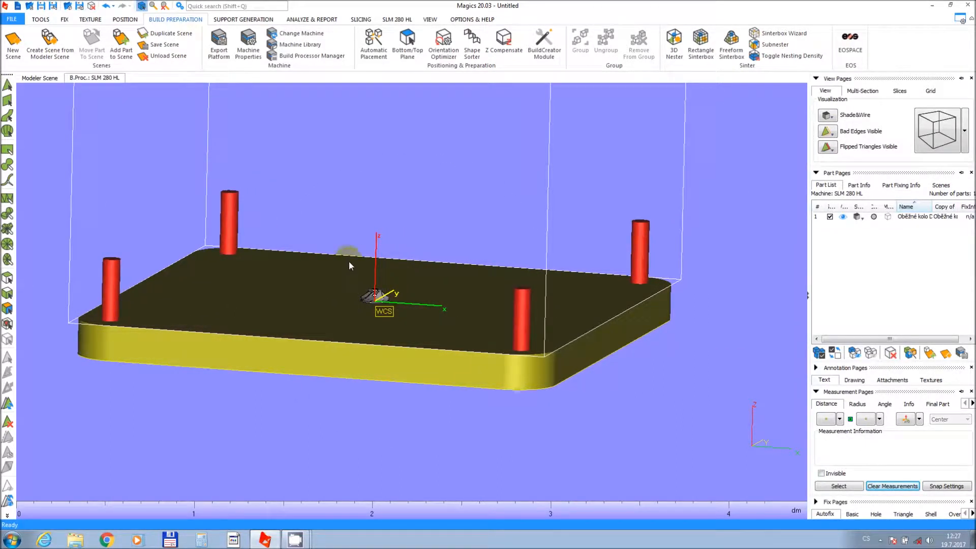
Switch the no-build zones' visibility off and back on.
click(430, 20)
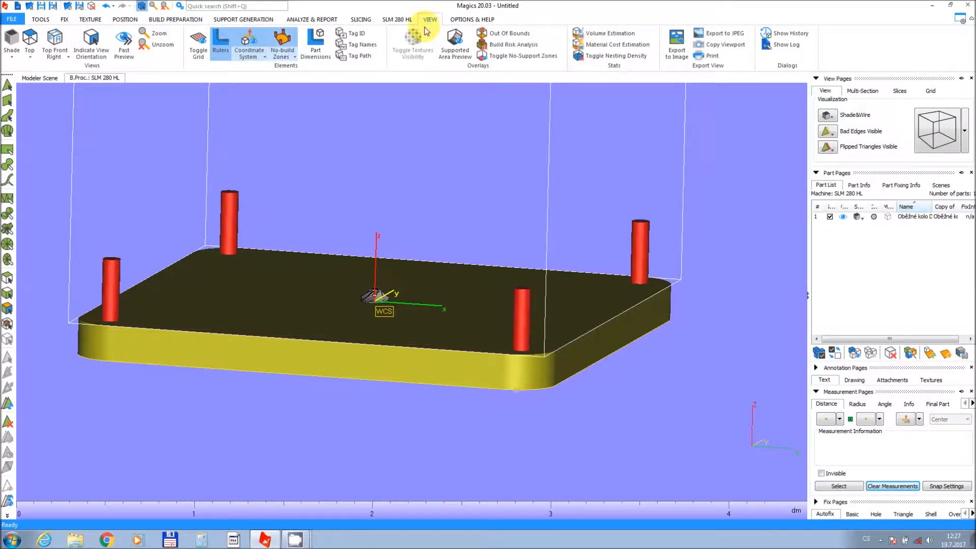
click(281, 37)
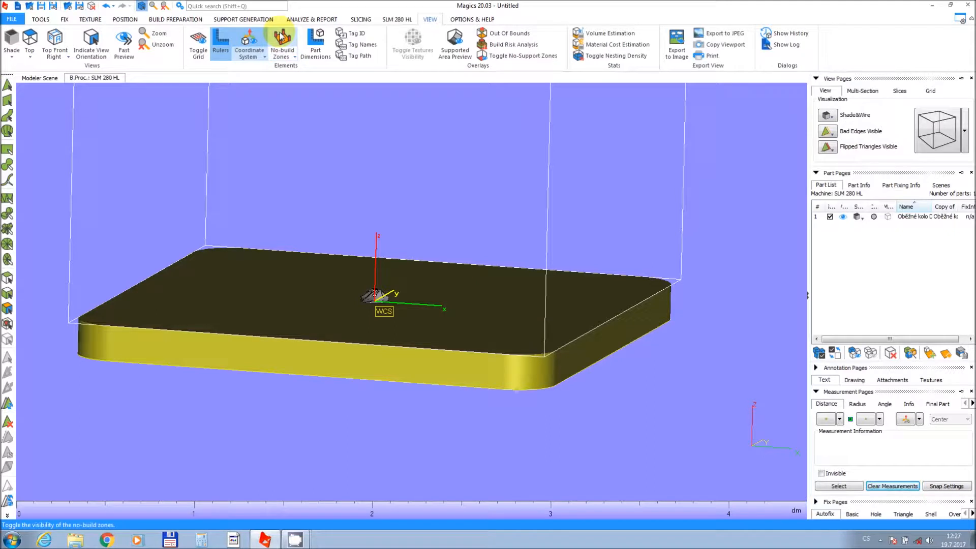
click(281, 36)
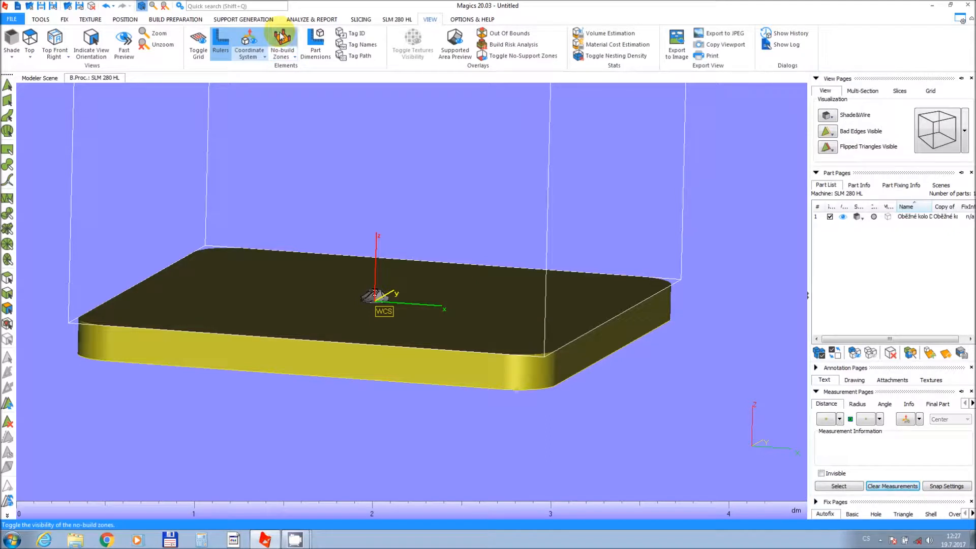
Hide the build platform, then show it again.
click(288, 57)
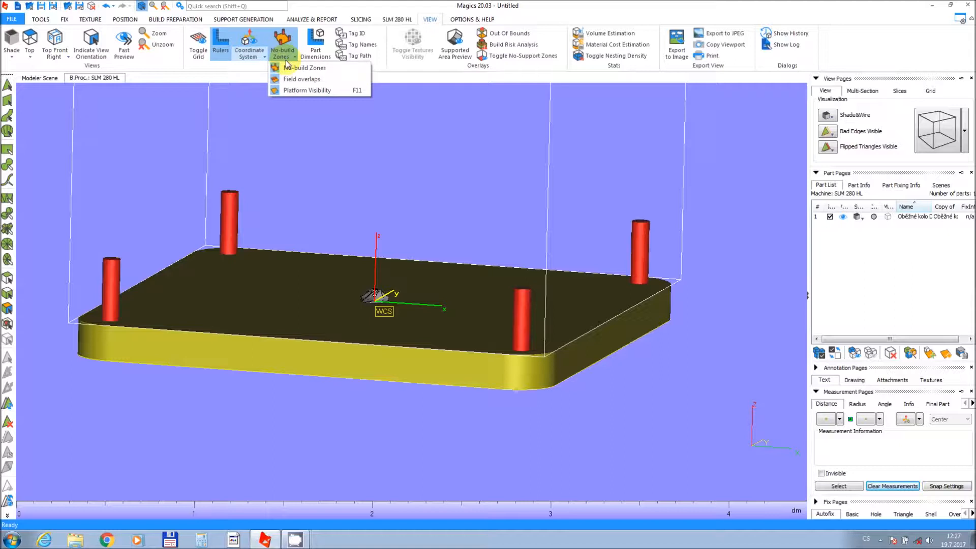
click(288, 91)
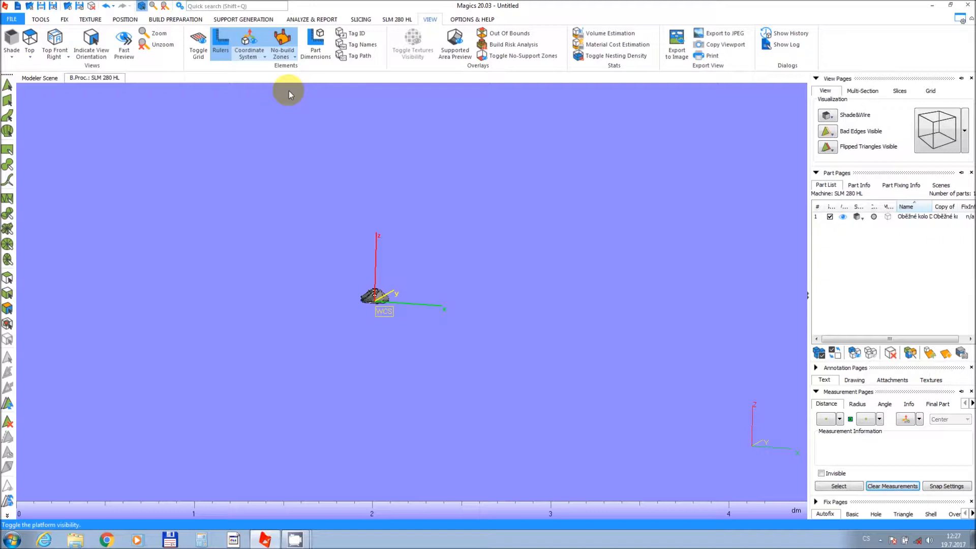
click(291, 57)
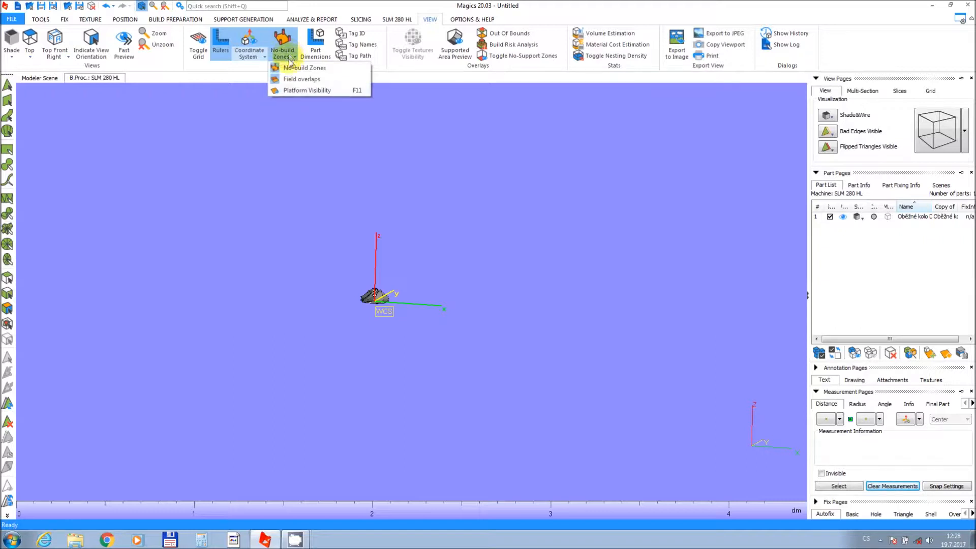
click(289, 88)
Zoom in on the impeller and open the Rescale tool for it.
right_drag(357, 278, 358, 302)
scroll(356, 302, up, 6)
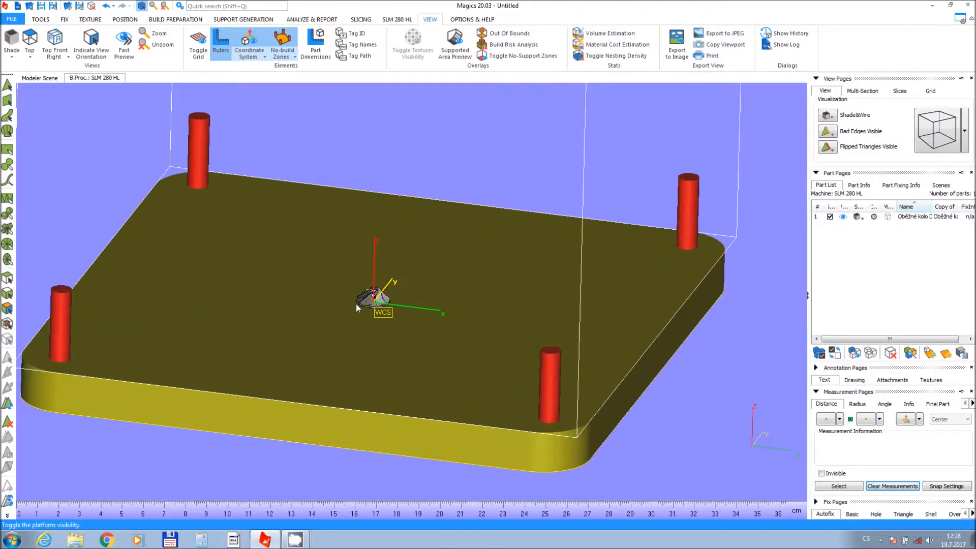
middle_drag(357, 307, 421, 316)
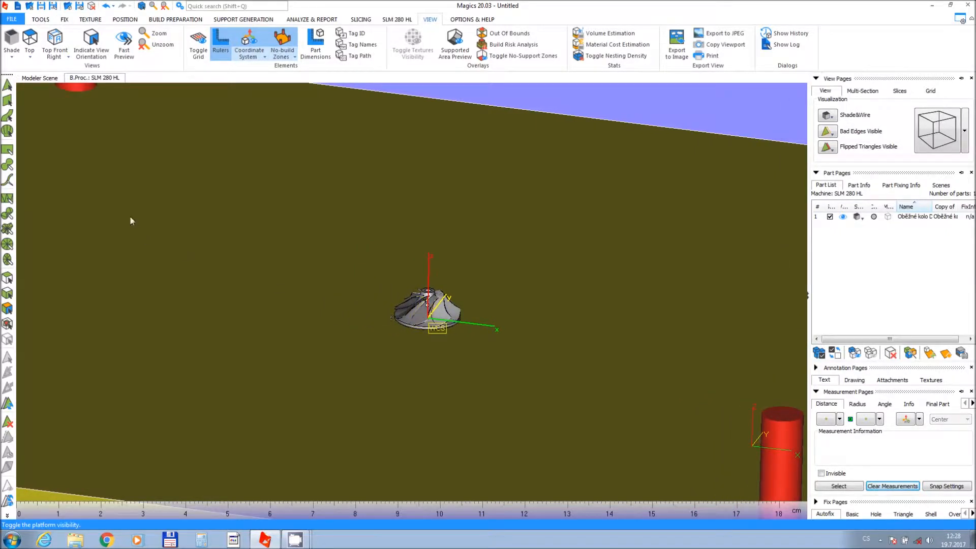
click(41, 19)
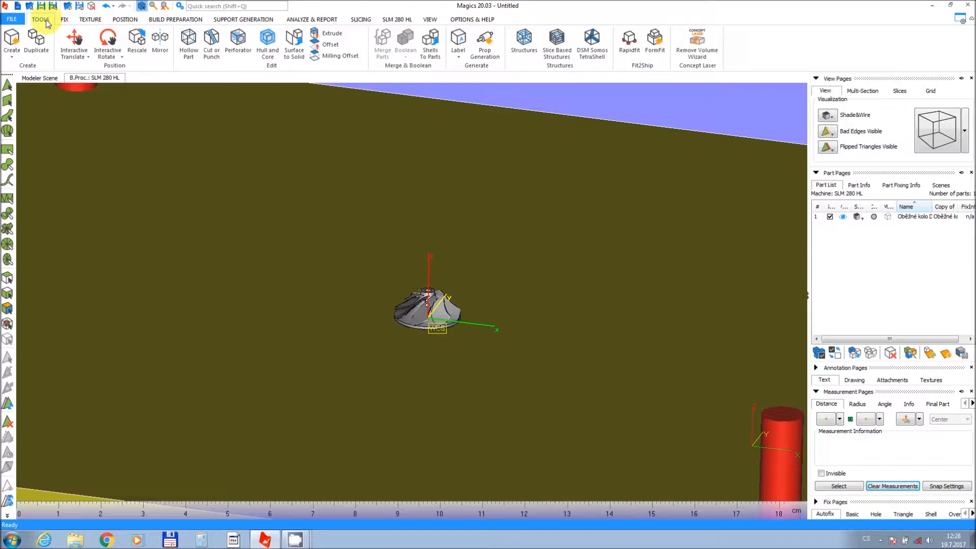
click(137, 44)
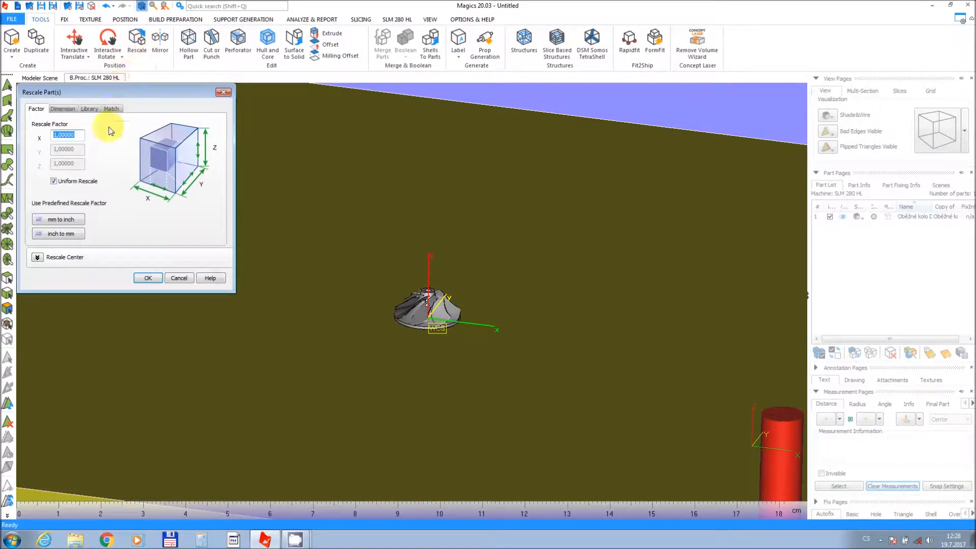
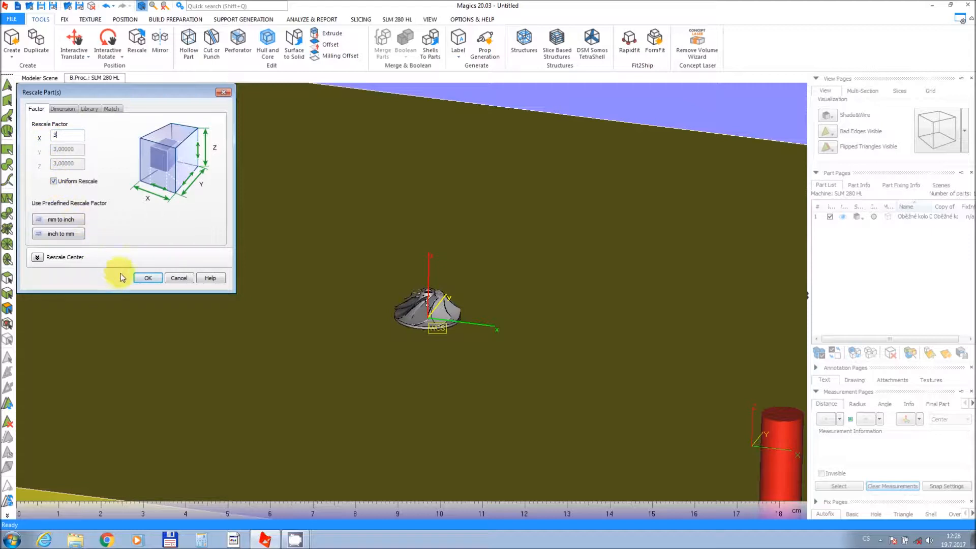
Apply the uniform rescale factor of 3 to the impeller.
click(147, 281)
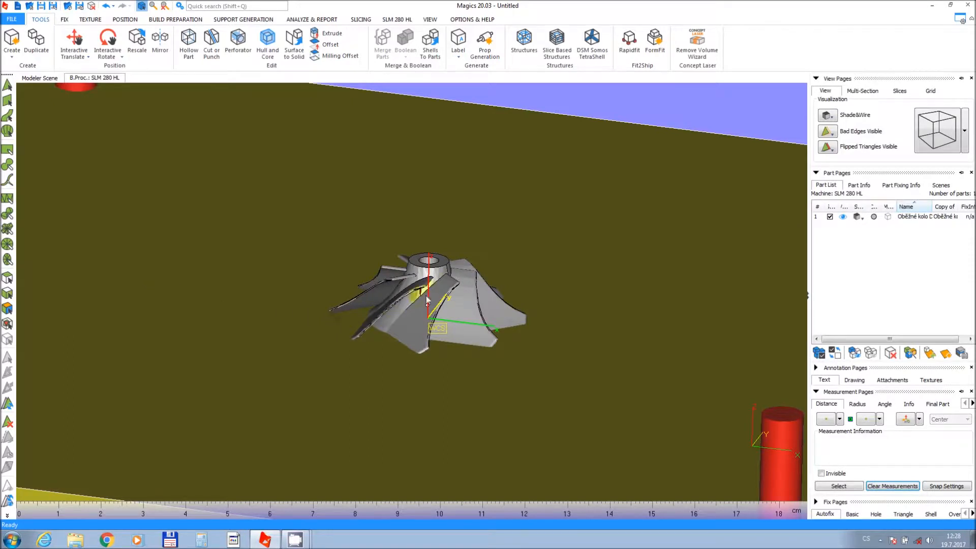
scroll(412, 289, down, 5)
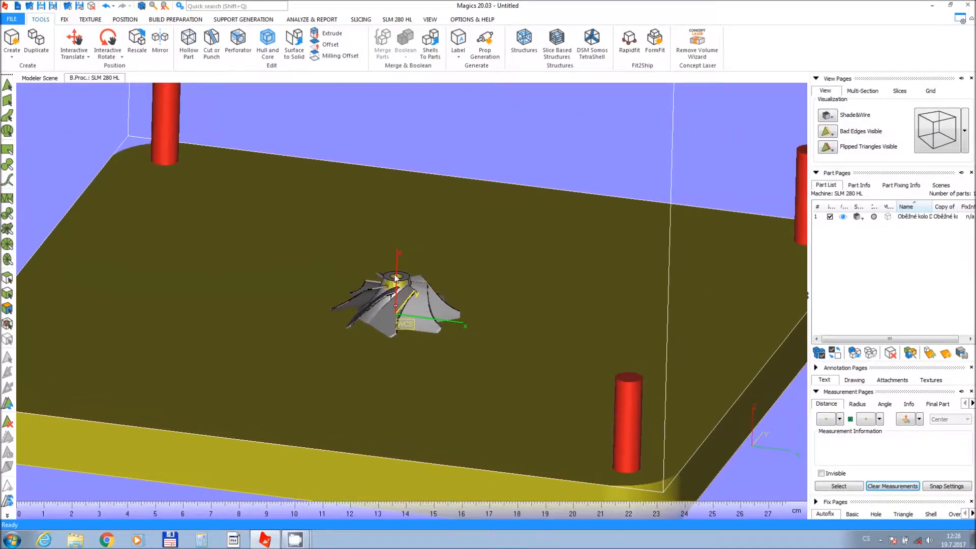
Move the impeller upward with Interactive Translate to a Z coordinate of about 16.7 mm.
click(73, 40)
drag(397, 247, 403, 206)
right_drag(403, 206, 390, 184)
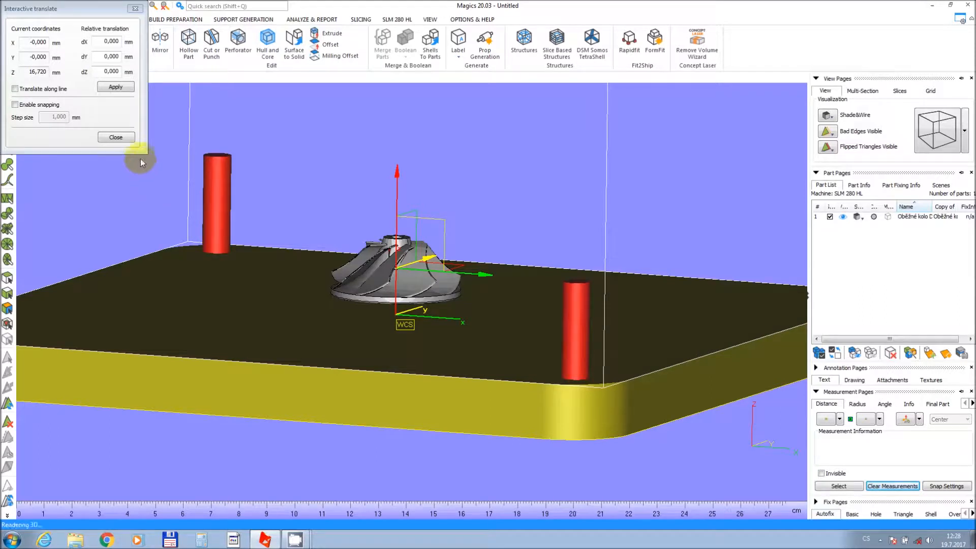
click(118, 138)
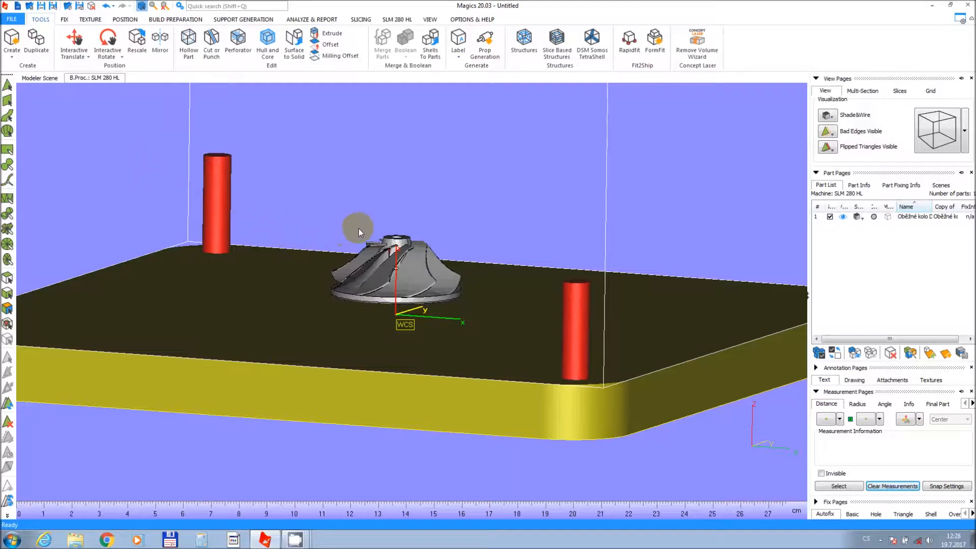
Open the Fix Wizard for the impeller and run a full diagnostics update.
scroll(391, 255, up, 4)
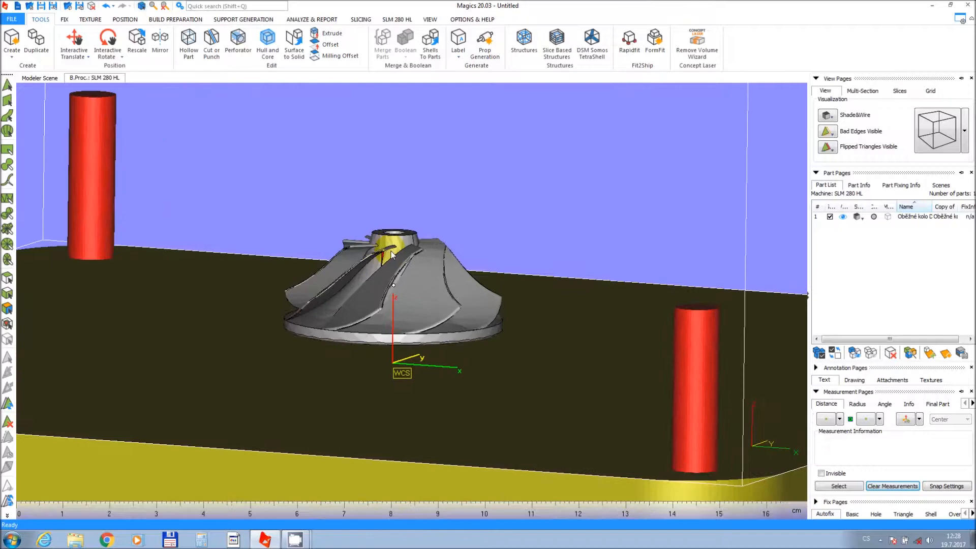
scroll(391, 254, up, 2)
scroll(386, 260, up, 3)
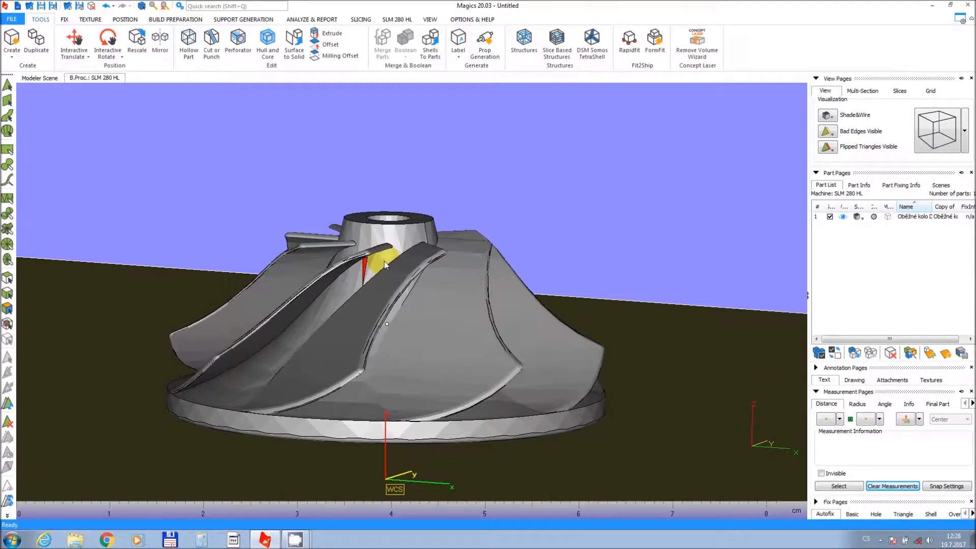
scroll(420, 242, up, 2)
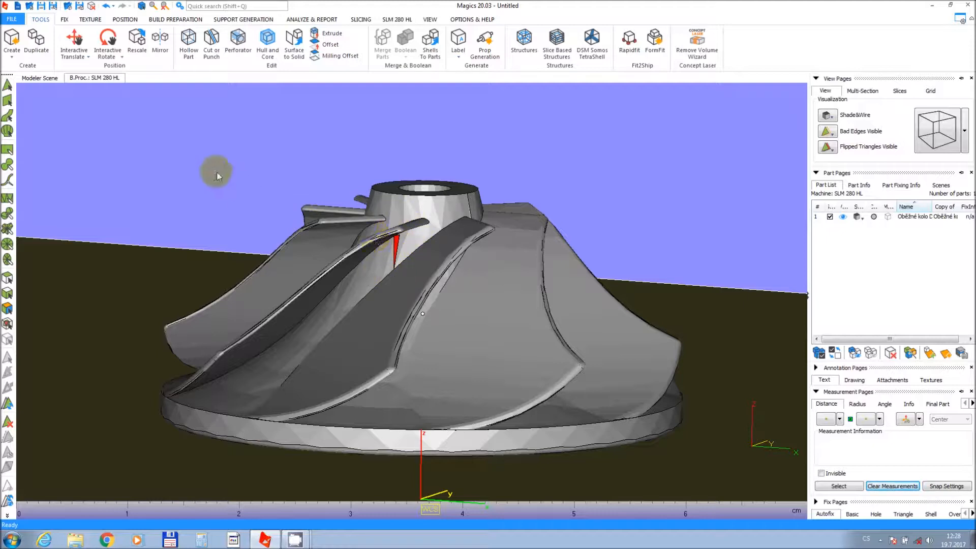
click(70, 20)
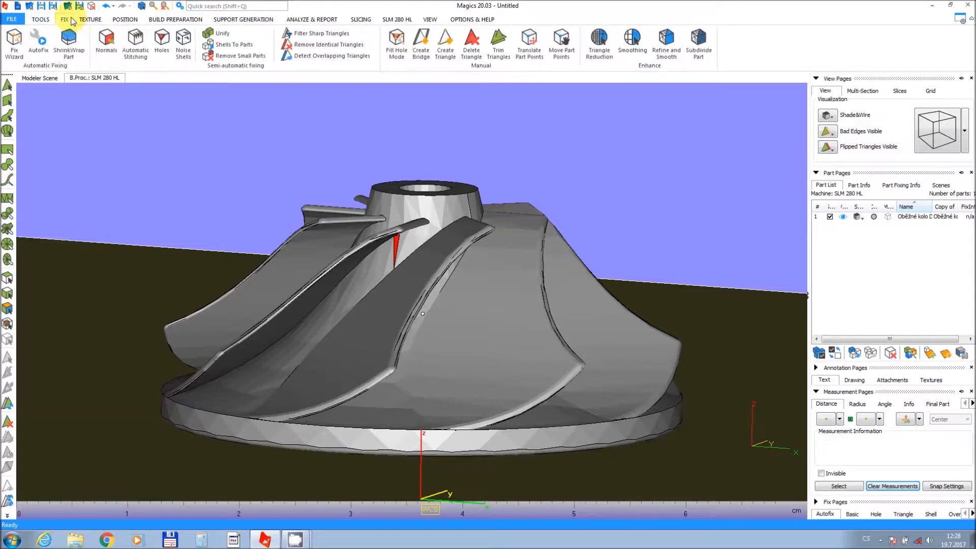
click(14, 45)
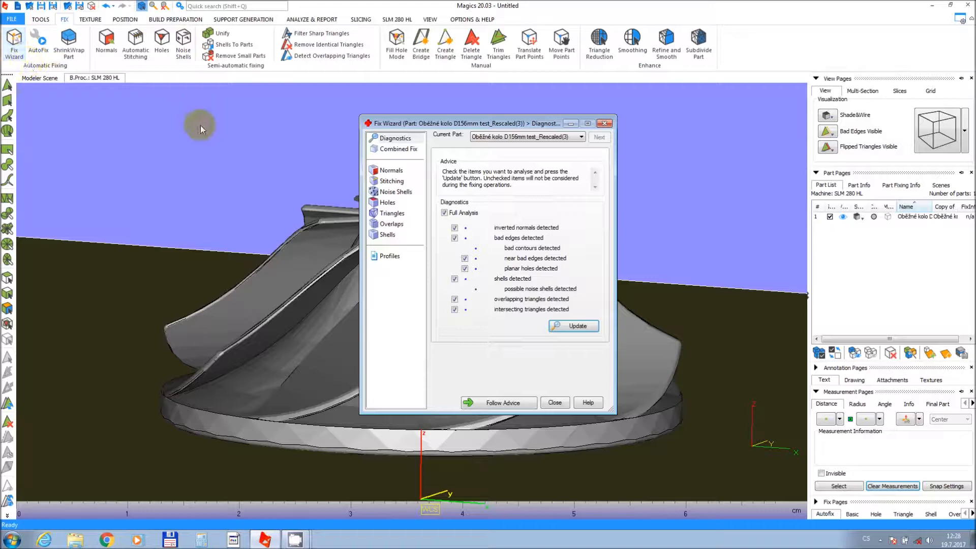
drag(451, 128, 139, 109)
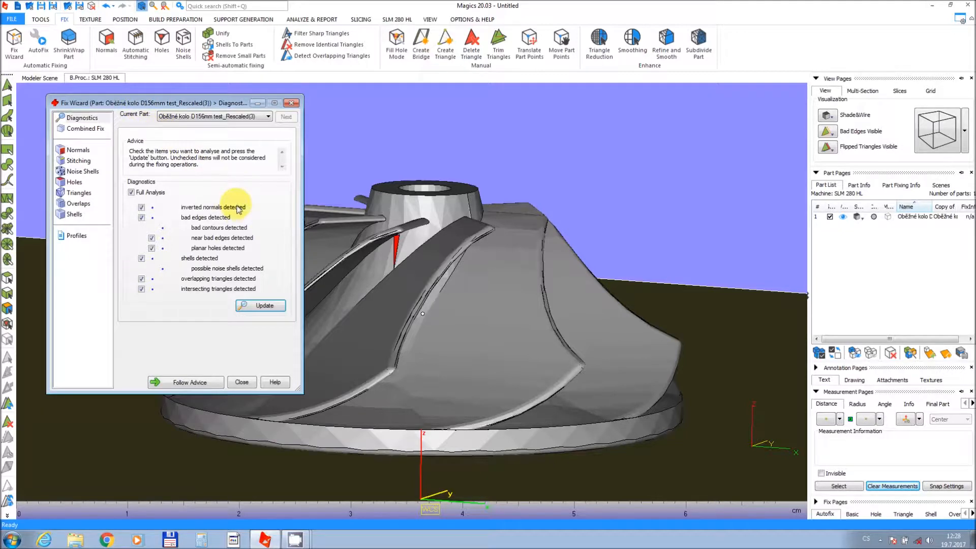
click(262, 308)
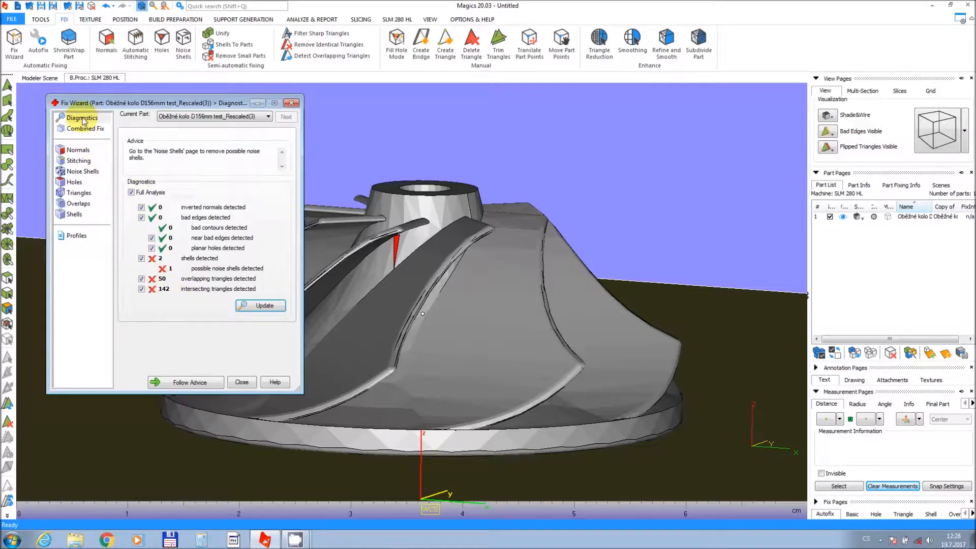
Automatically remove the impeller's noise shells in the Fix Wizard and update the check.
click(80, 151)
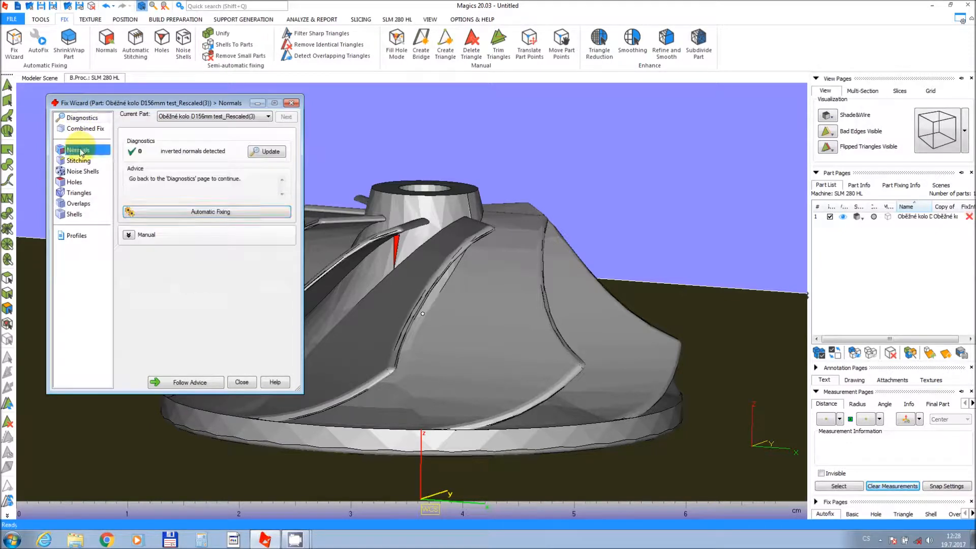
click(79, 161)
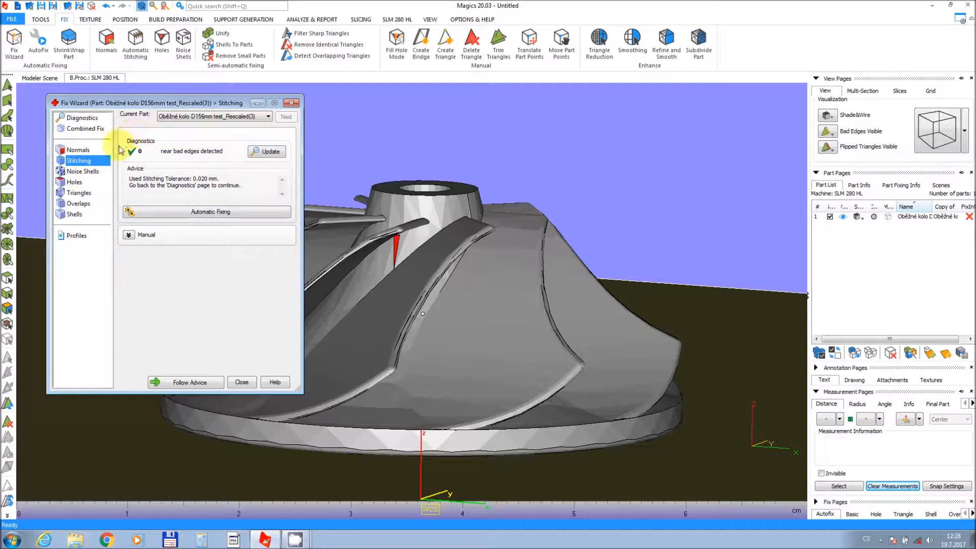
click(92, 172)
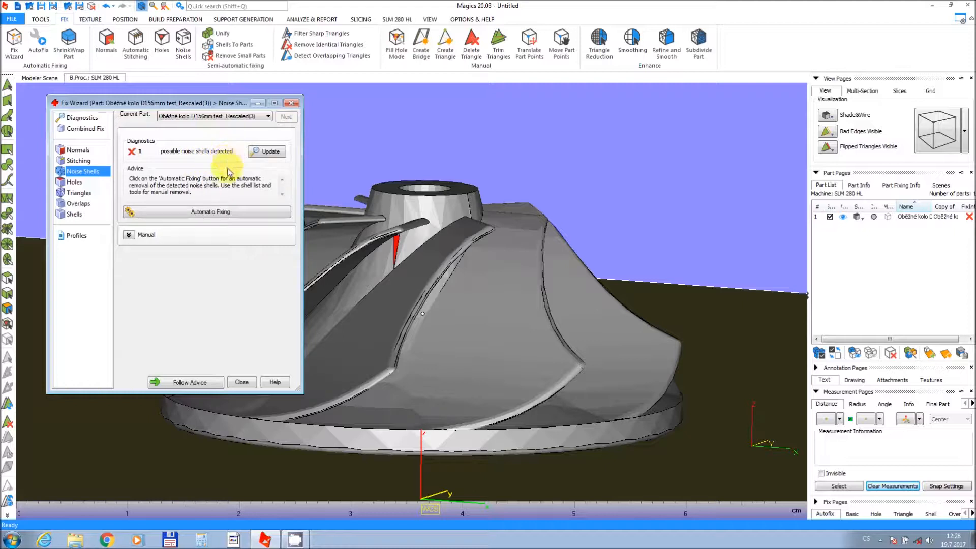
click(219, 216)
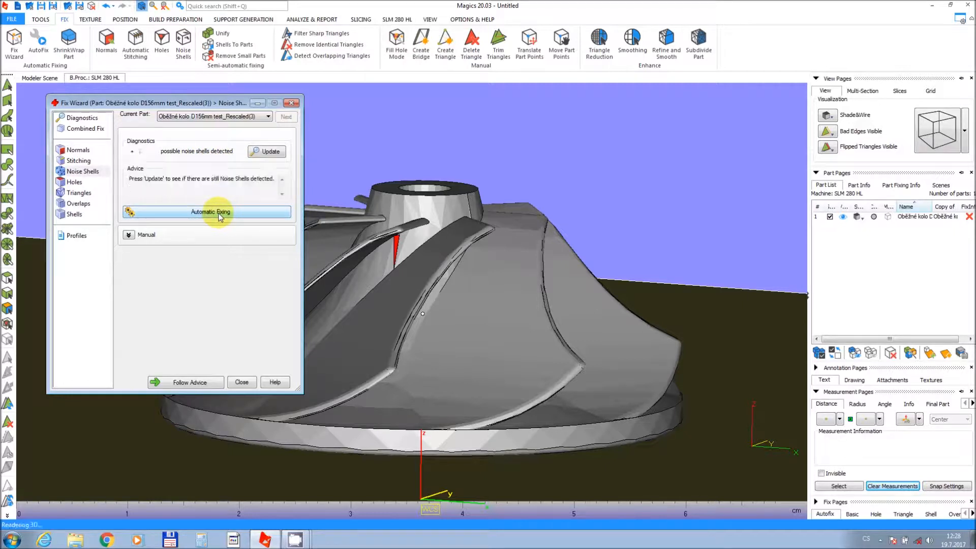
click(259, 152)
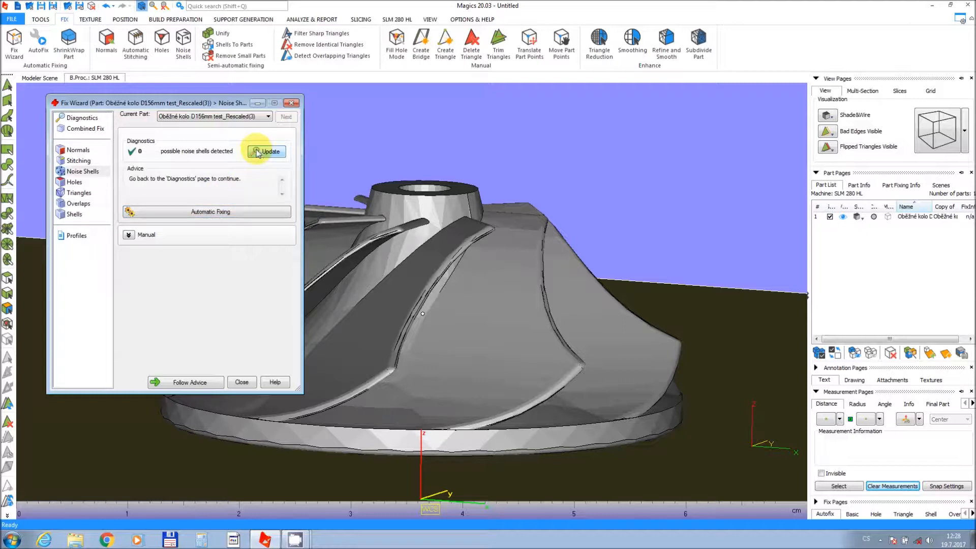
Automatically fix the intersecting triangles and update the triangle check.
click(76, 182)
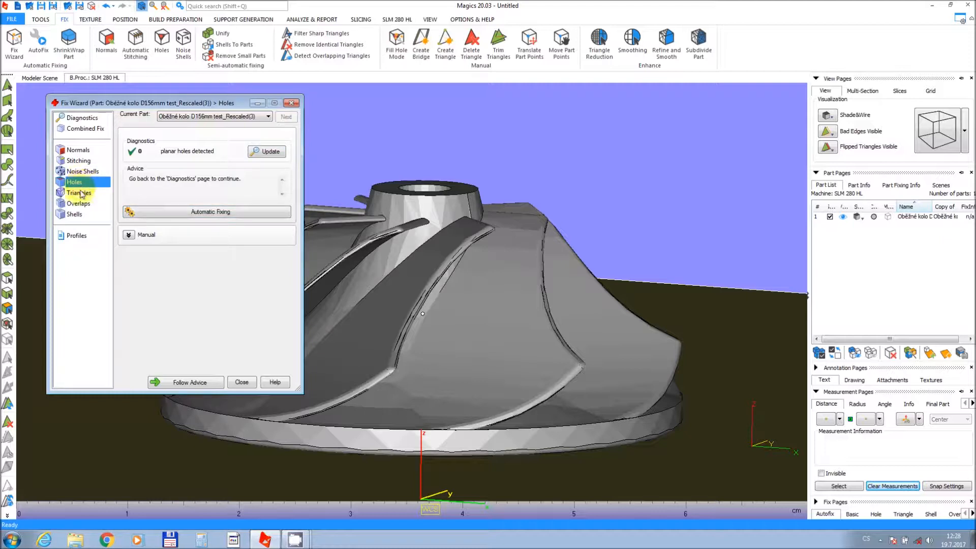
click(79, 193)
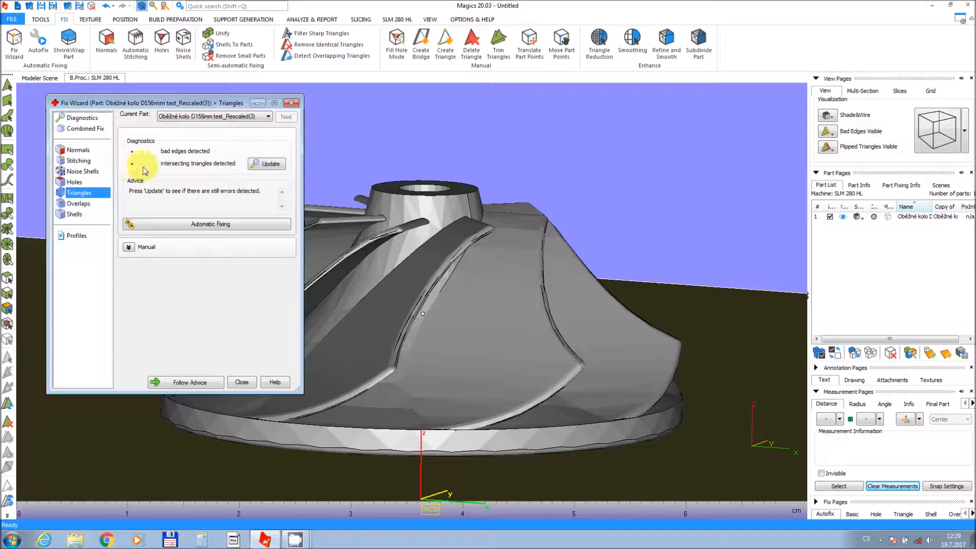
click(263, 168)
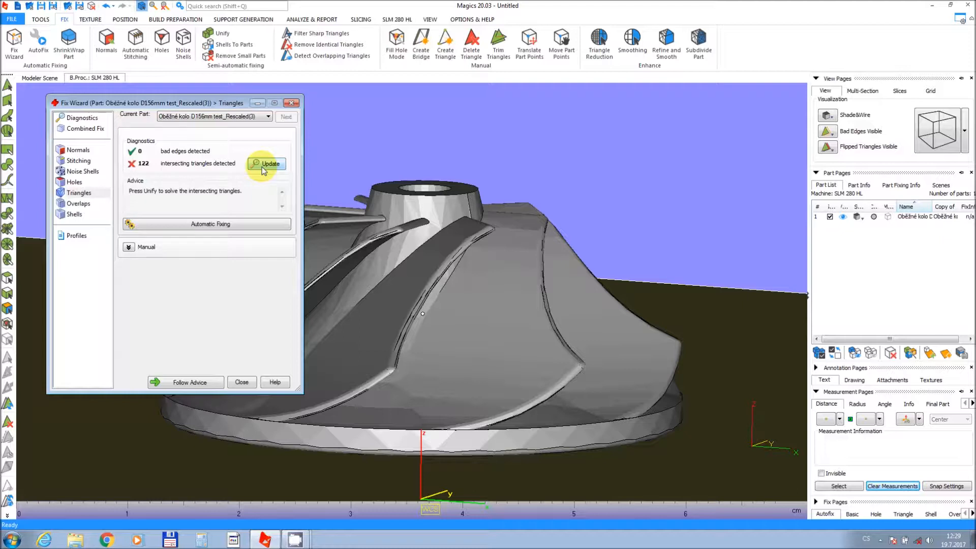
click(235, 225)
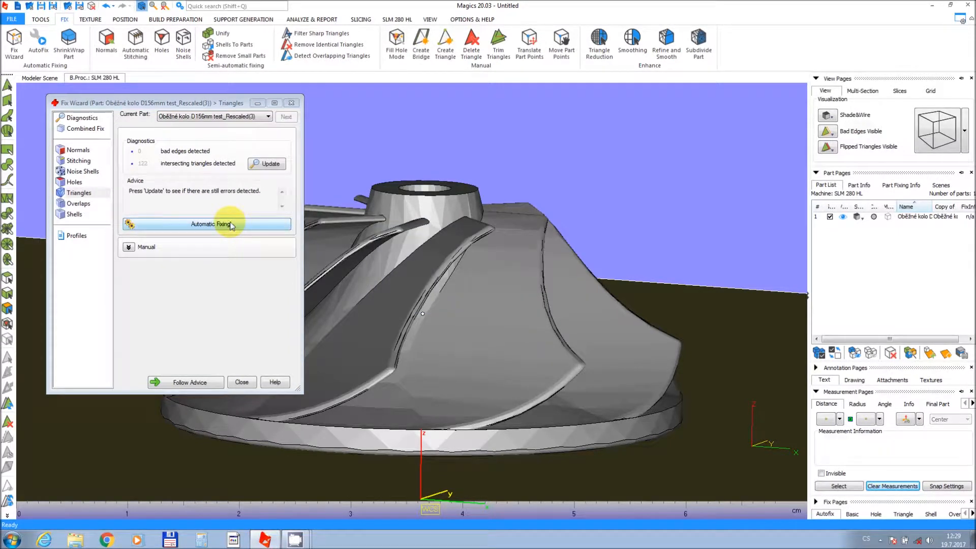
click(256, 165)
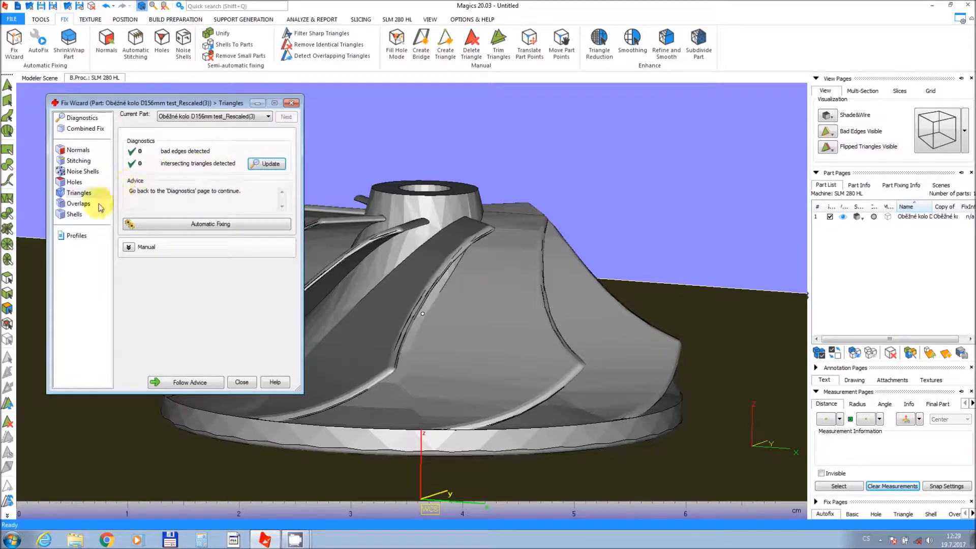
Detect the overlapping triangles and run automatic fixing on them twice.
click(79, 204)
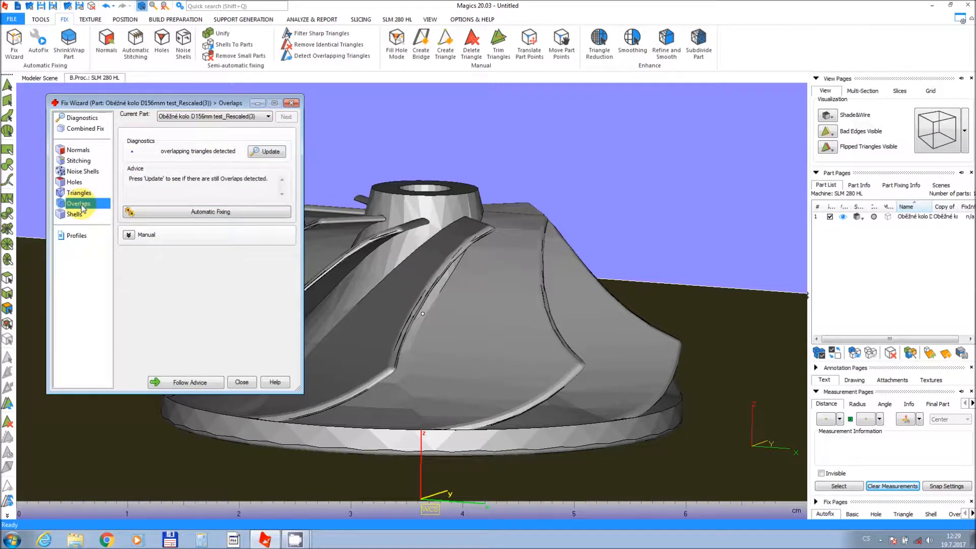
click(267, 152)
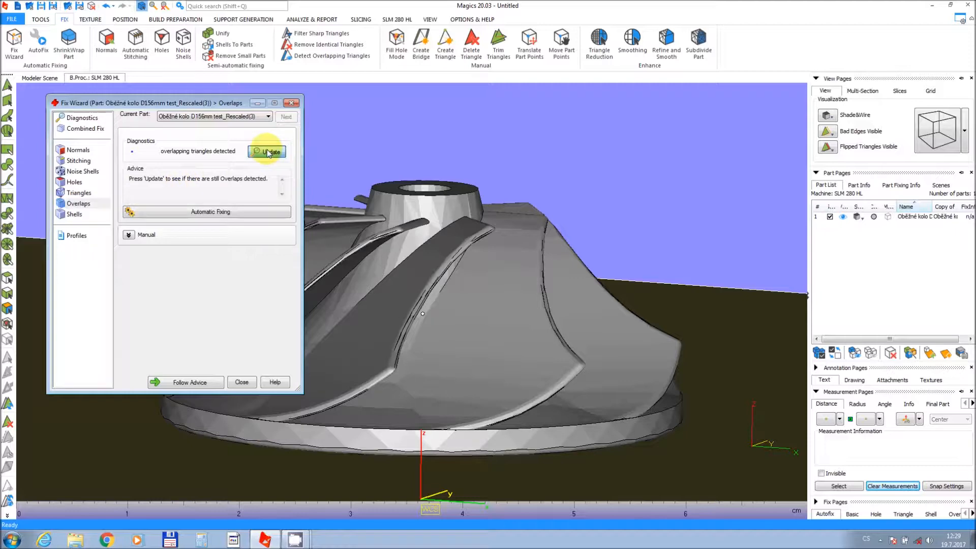
click(242, 218)
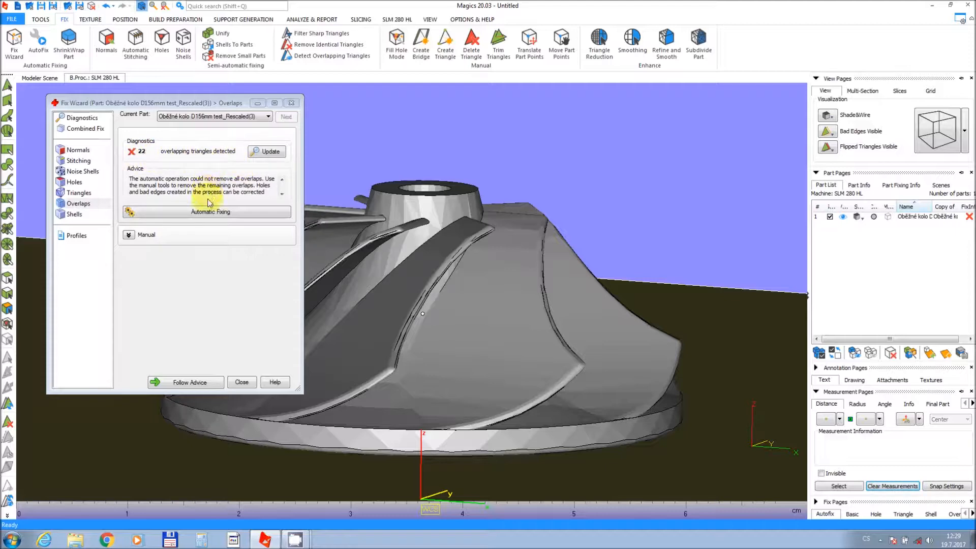
click(208, 214)
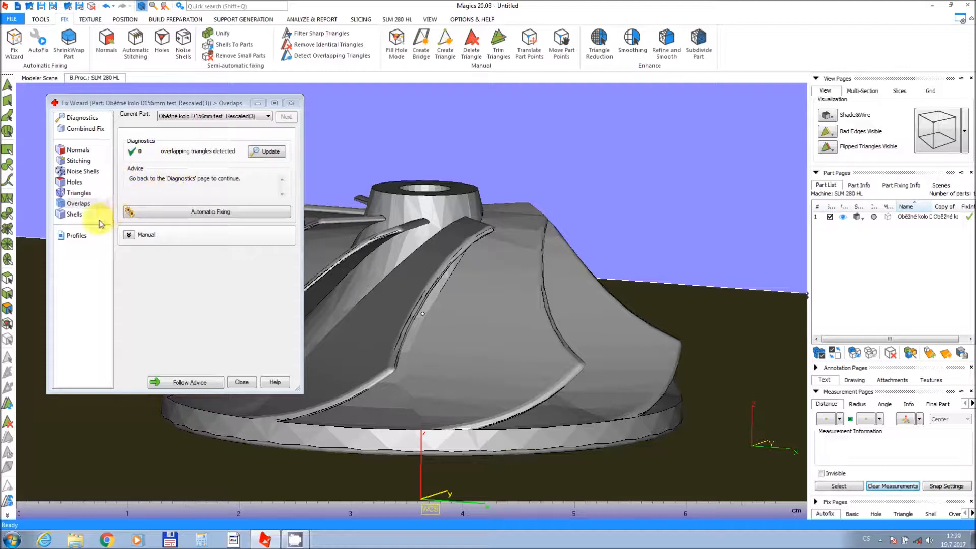
Rerun the full diagnostics for the impeller and close the Fix Wizard.
click(75, 217)
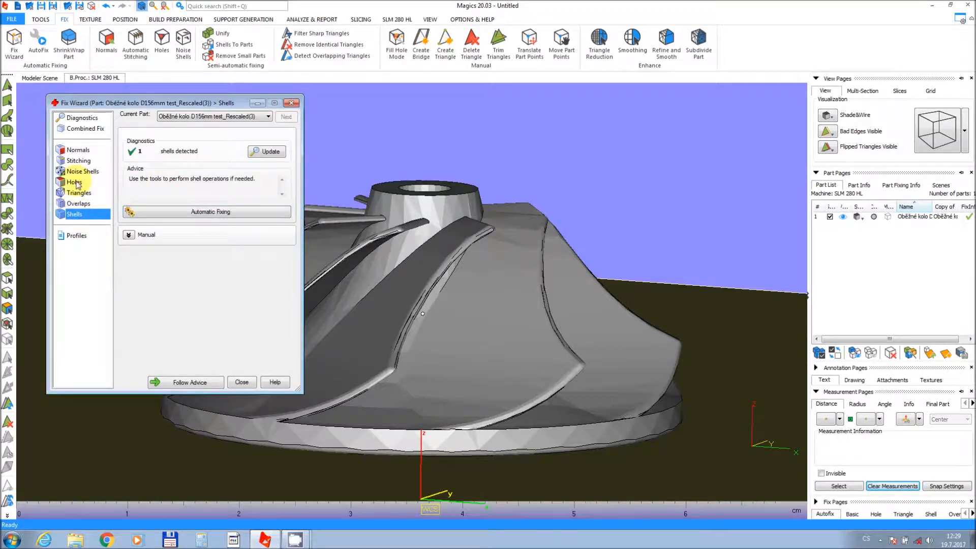
click(75, 118)
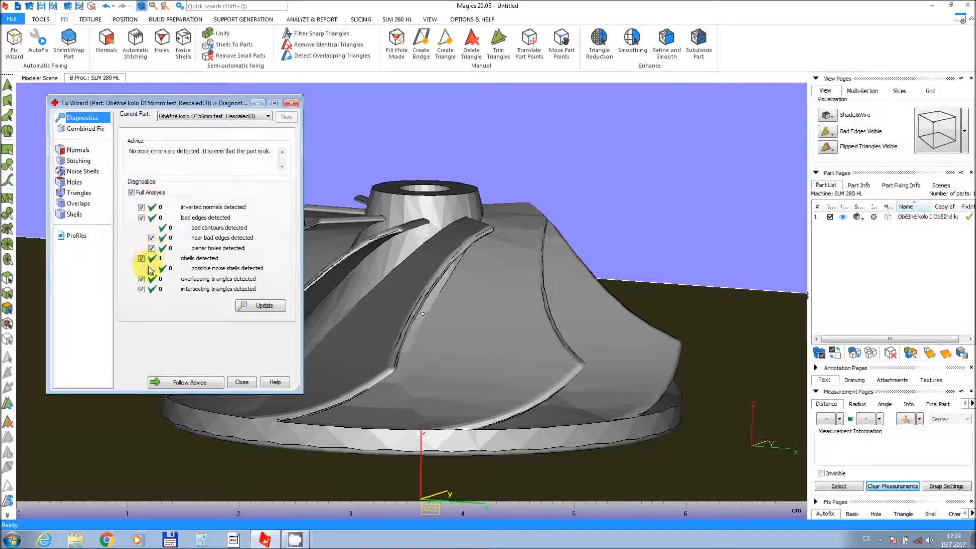
click(254, 307)
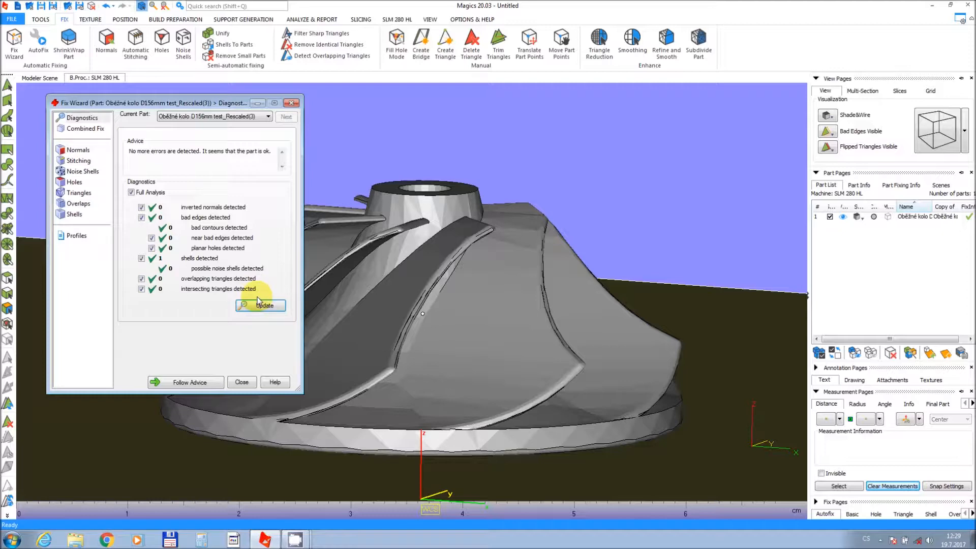
click(242, 382)
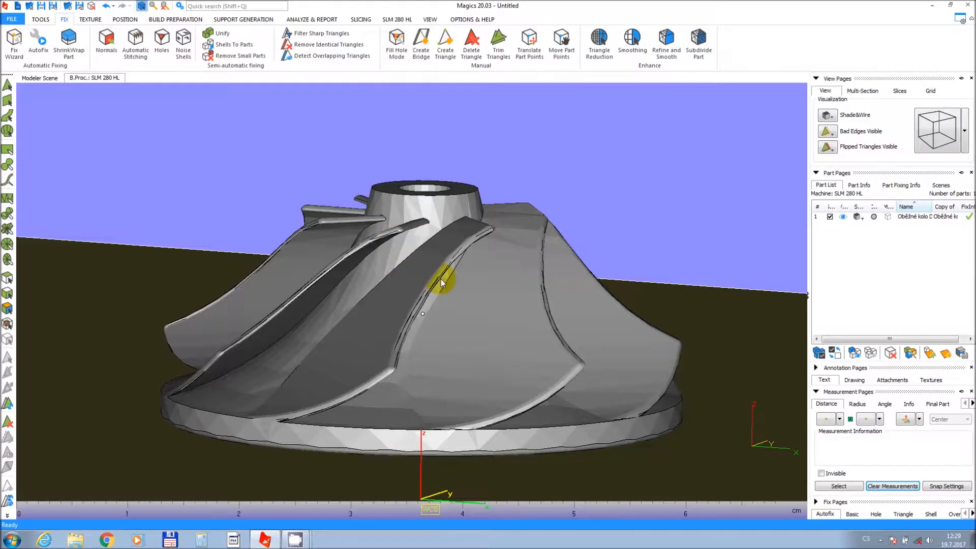
Duplicate the impeller into 7 virtual copies with array placement of 4 in X and 2 in Y.
scroll(440, 281, down, 5)
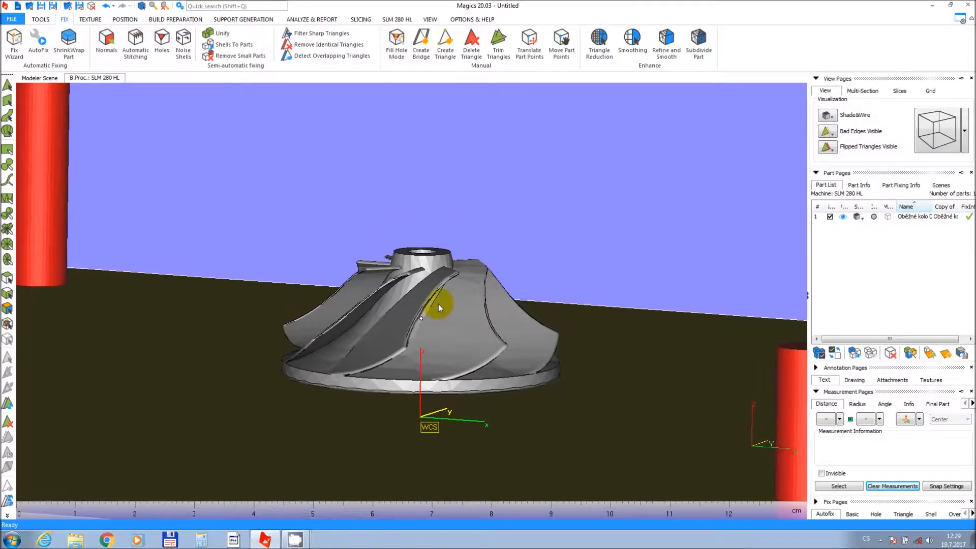
right_drag(434, 310, 434, 336)
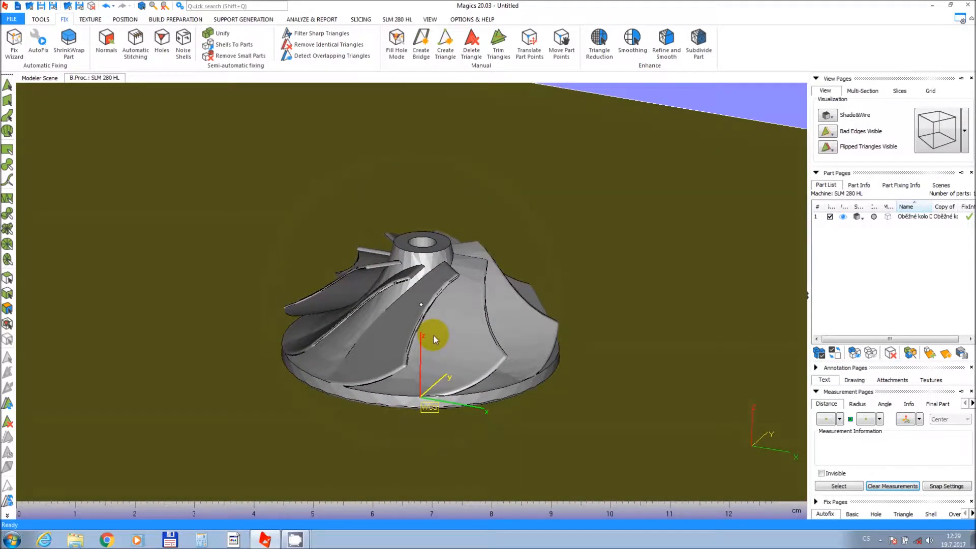
scroll(434, 335, down, 4)
middle_drag(433, 335, 364, 262)
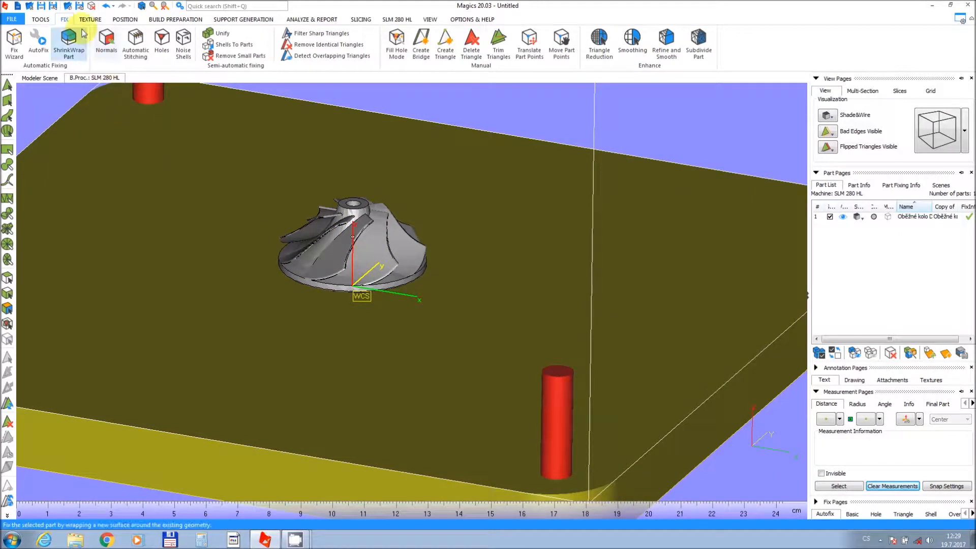
click(44, 20)
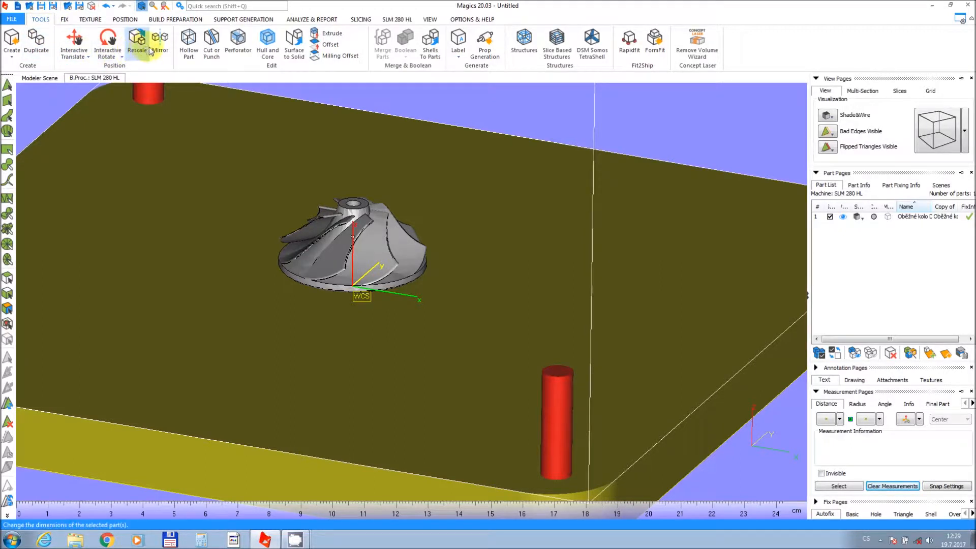
click(36, 45)
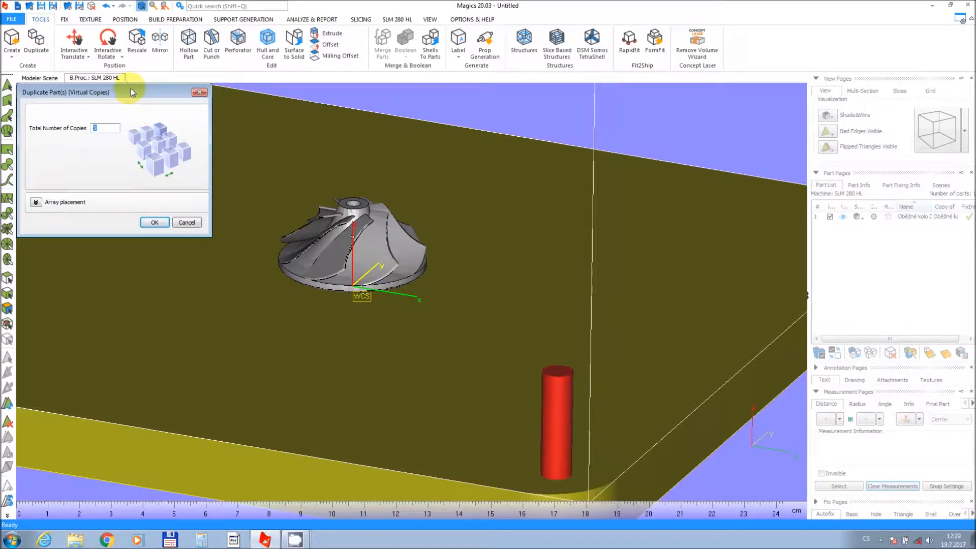
text(7)
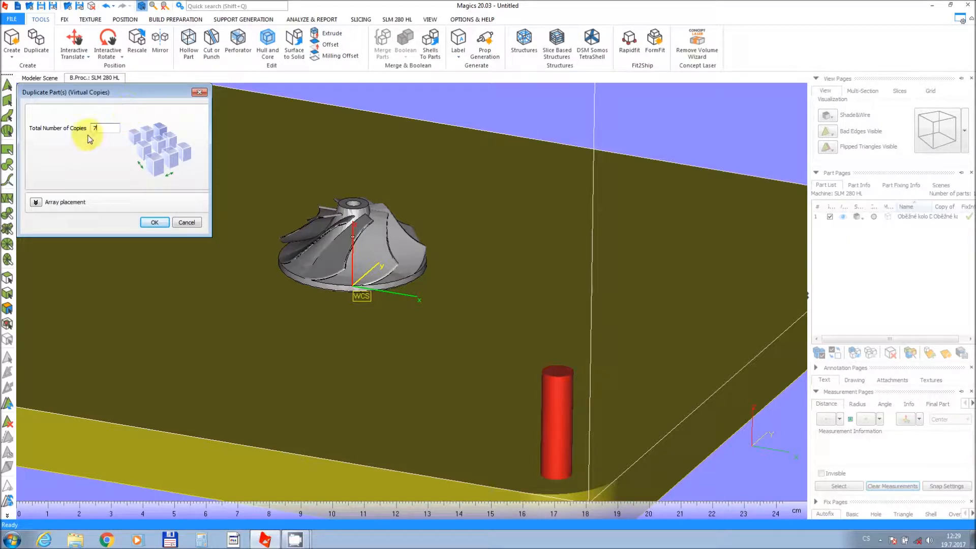
click(36, 201)
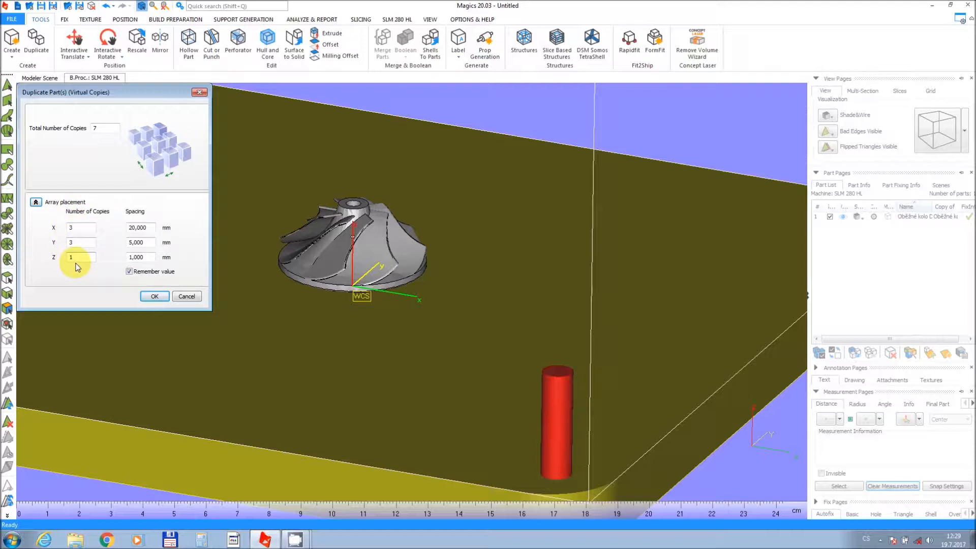
drag(80, 246, 57, 247)
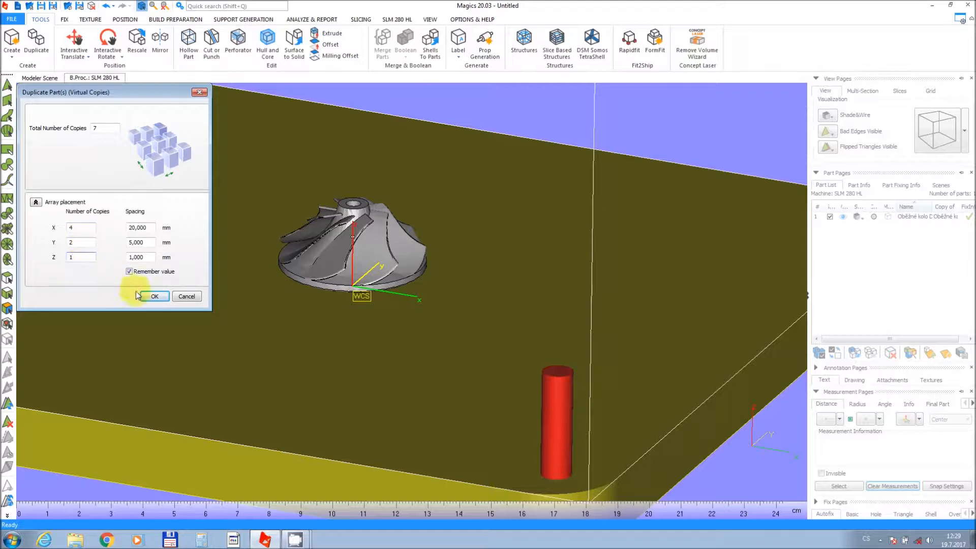
click(157, 297)
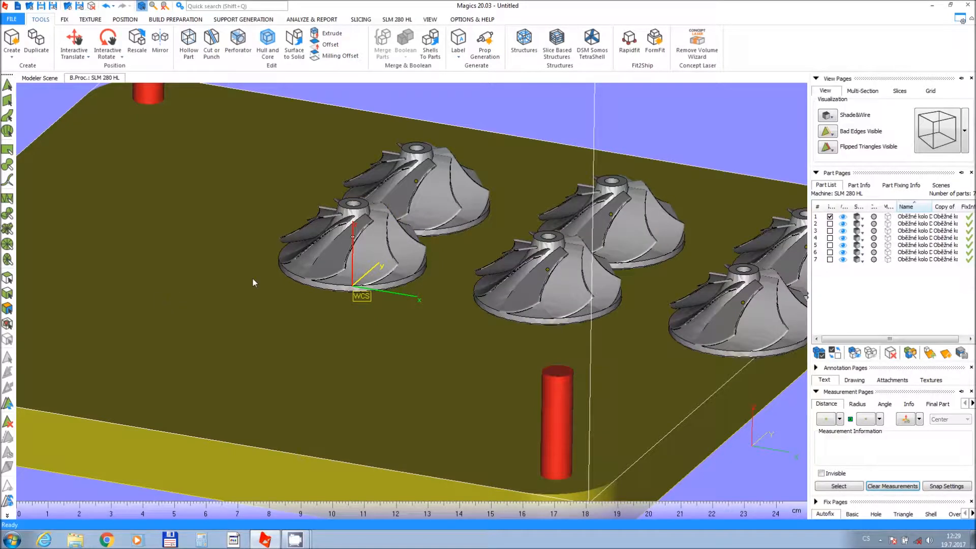
Select all impeller copies and hide, then show again, several of them.
scroll(502, 203, down, 5)
middle_drag(467, 202, 356, 207)
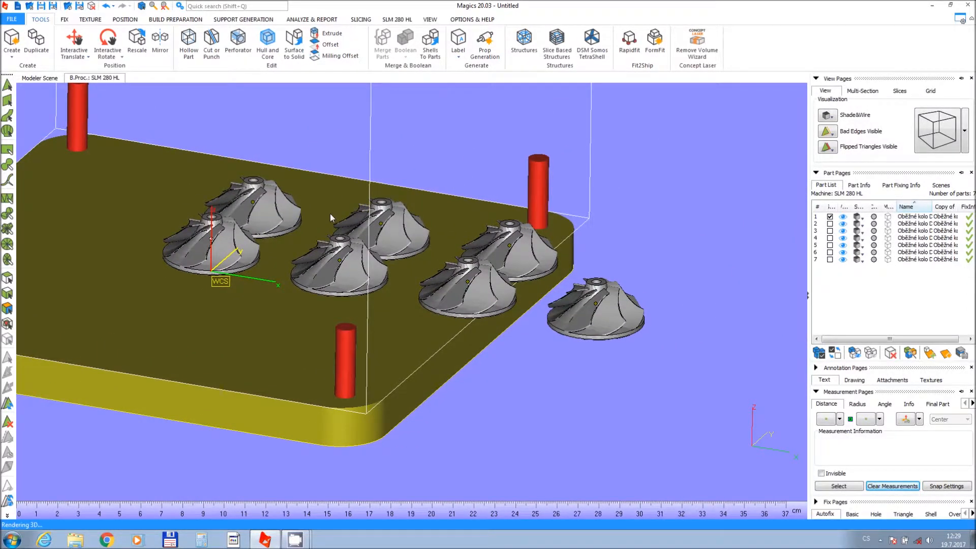
right_drag(330, 213, 328, 221)
drag(154, 136, 693, 394)
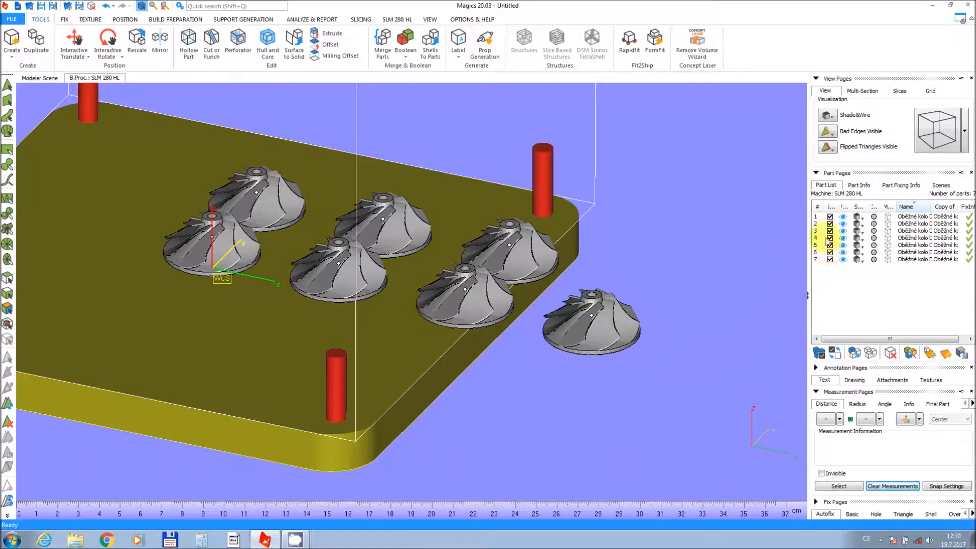
click(842, 217)
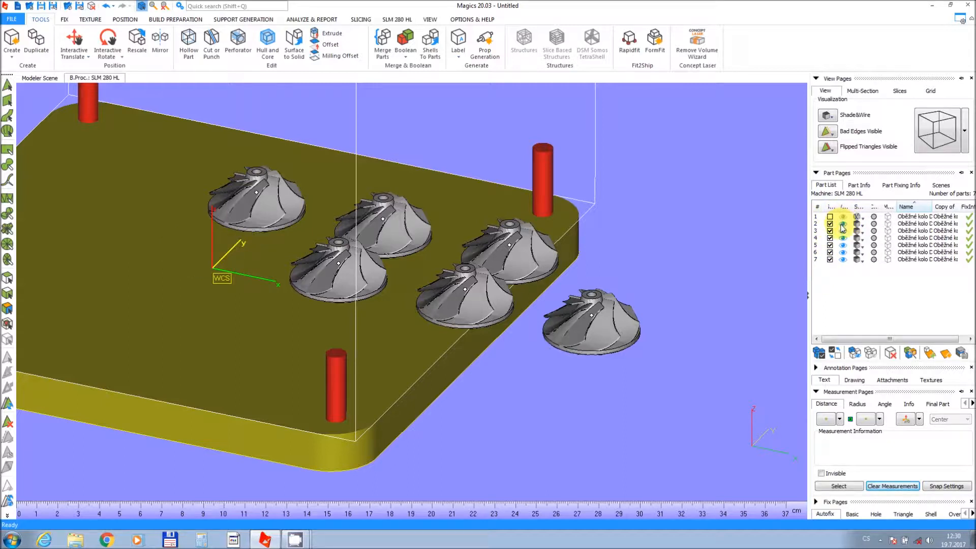
click(842, 225)
click(842, 238)
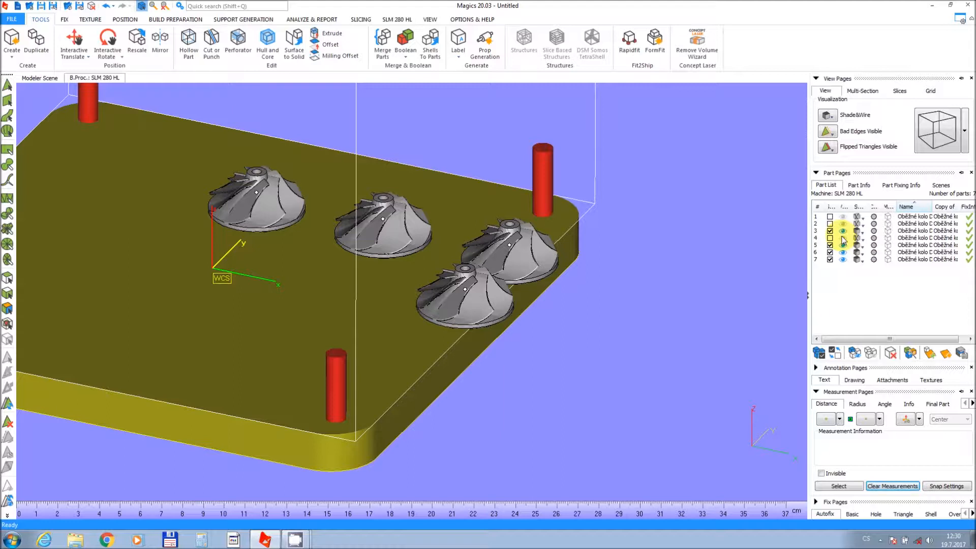
click(843, 239)
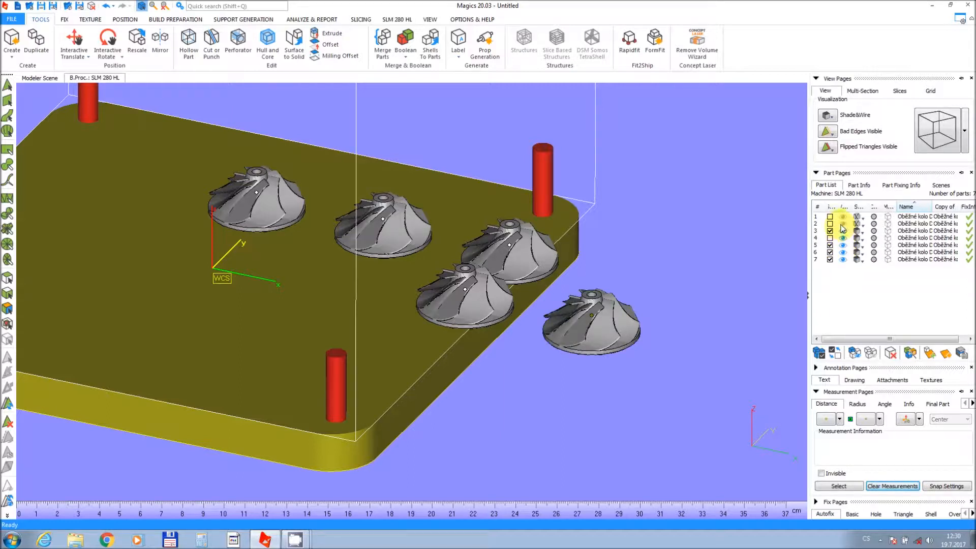
click(842, 224)
click(843, 216)
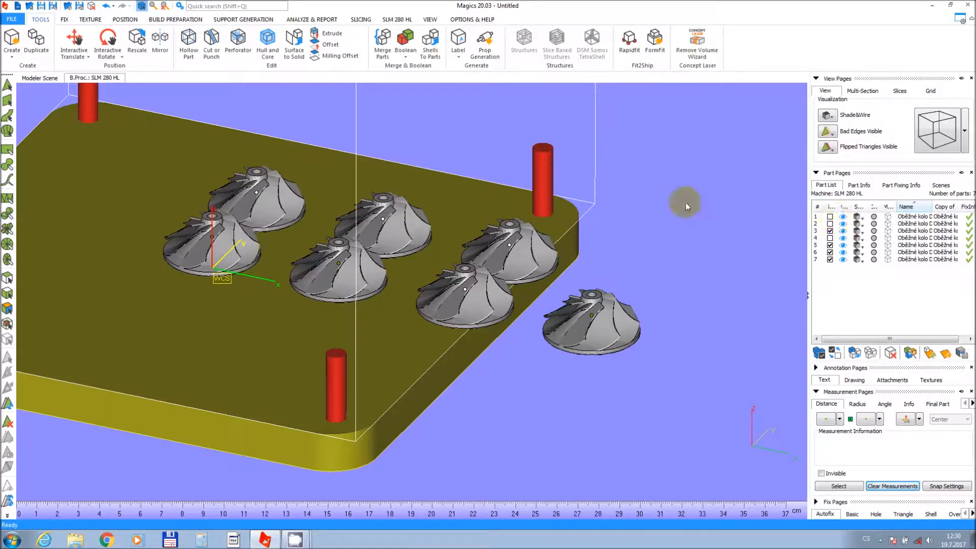
Select all impellers and nest them with Automatic Placement using a 15 mm part interval.
middle_drag(274, 153, 305, 172)
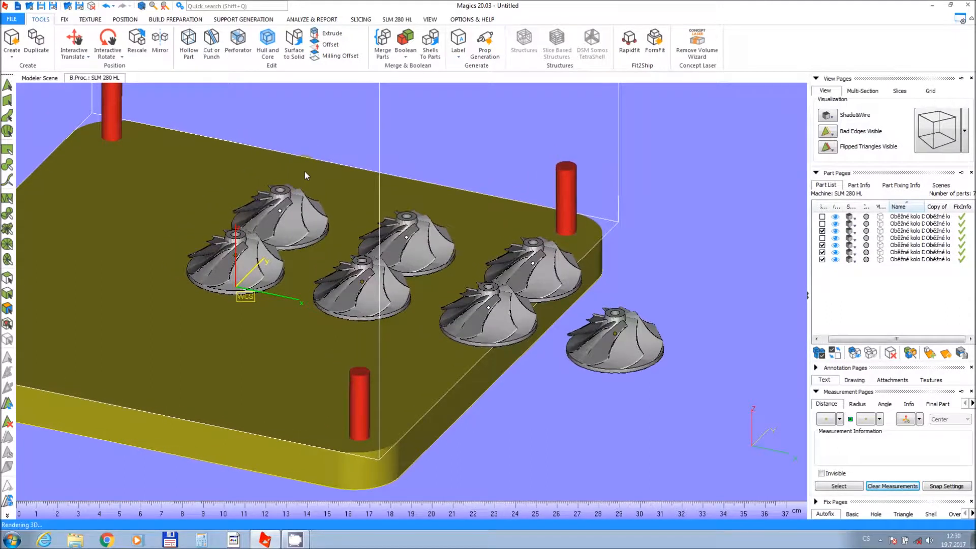
drag(176, 149, 690, 380)
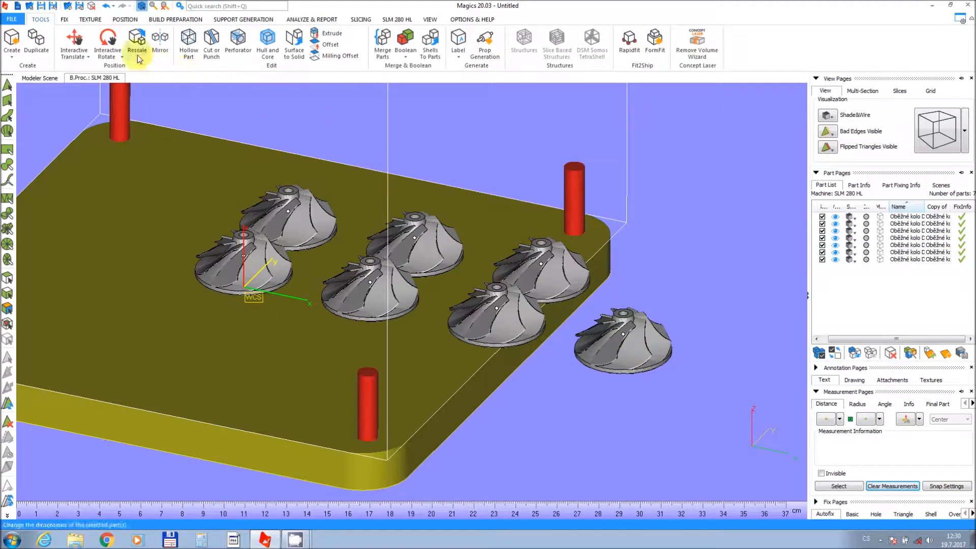
click(125, 19)
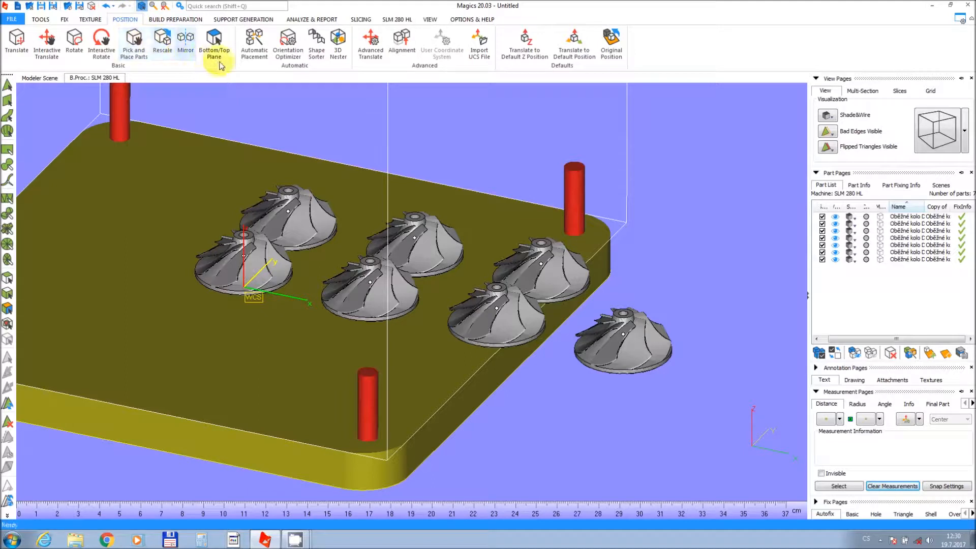
click(254, 49)
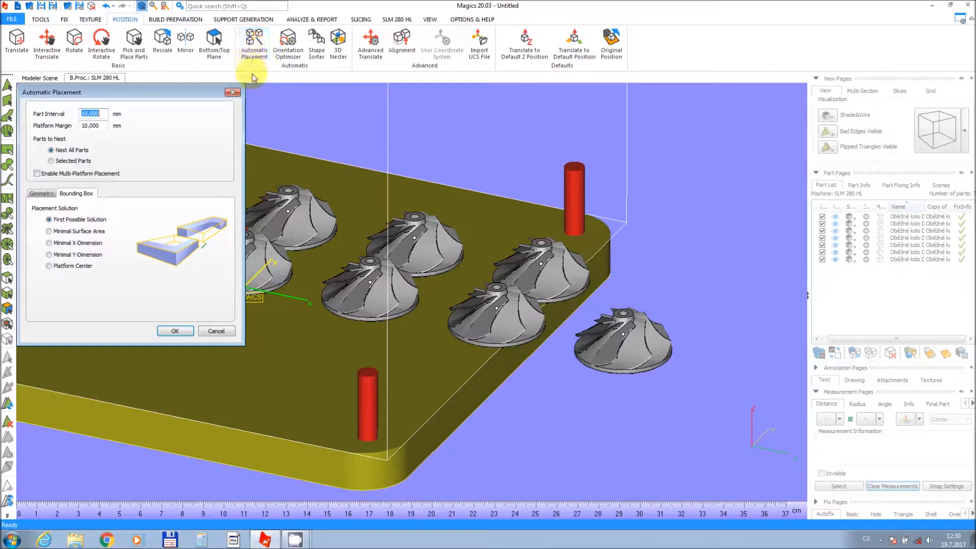
click(425, 127)
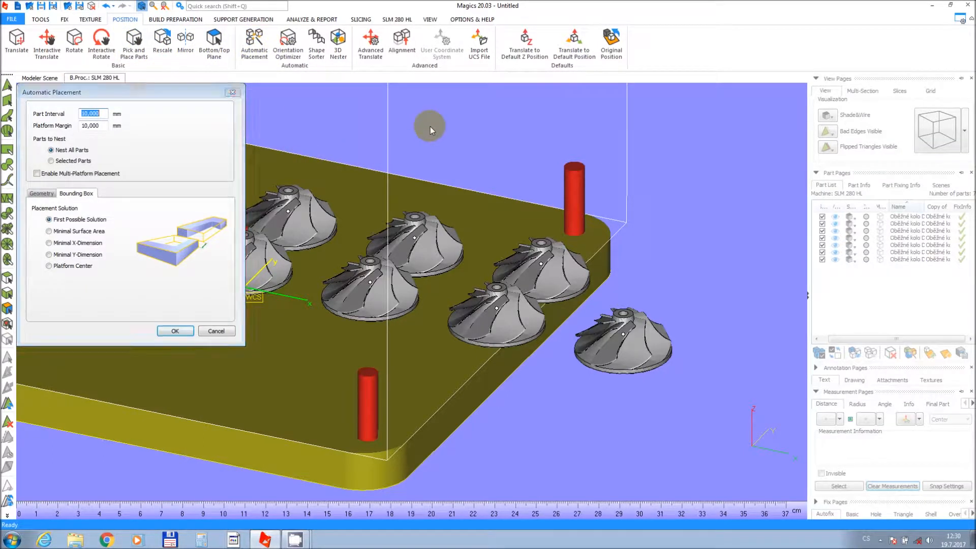
click(97, 110)
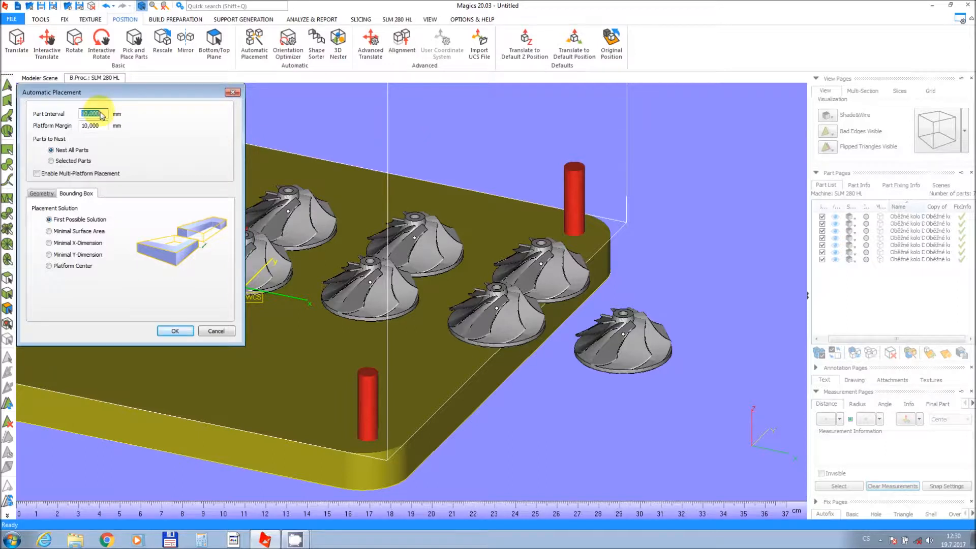
drag(102, 115, 74, 116)
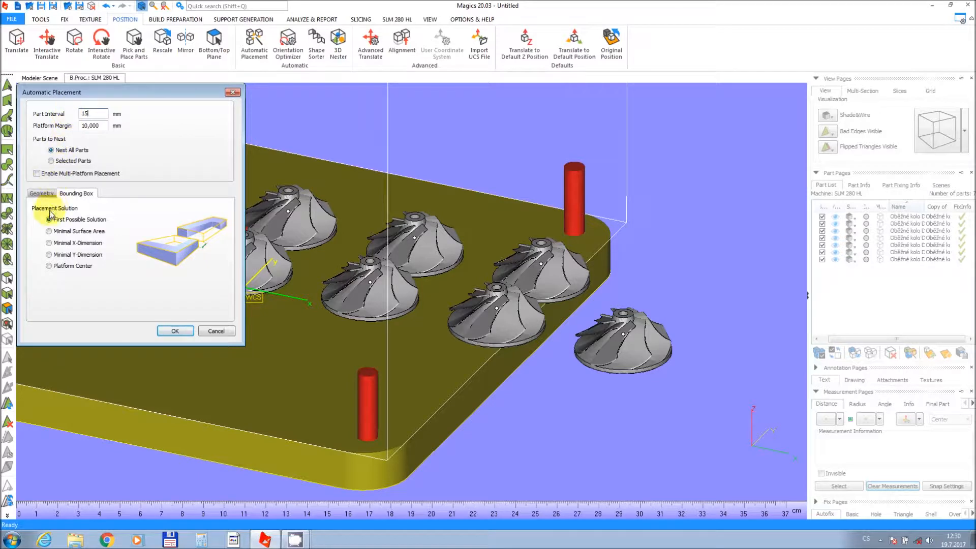
click(181, 333)
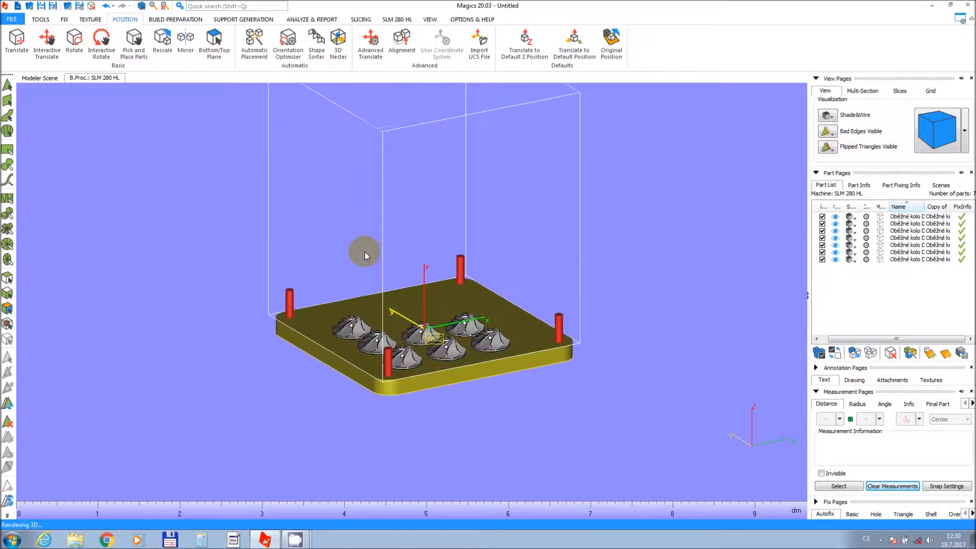
Rerun Automatic Placement on the platform with the Platform Center placement solution.
right_drag(400, 286, 407, 305)
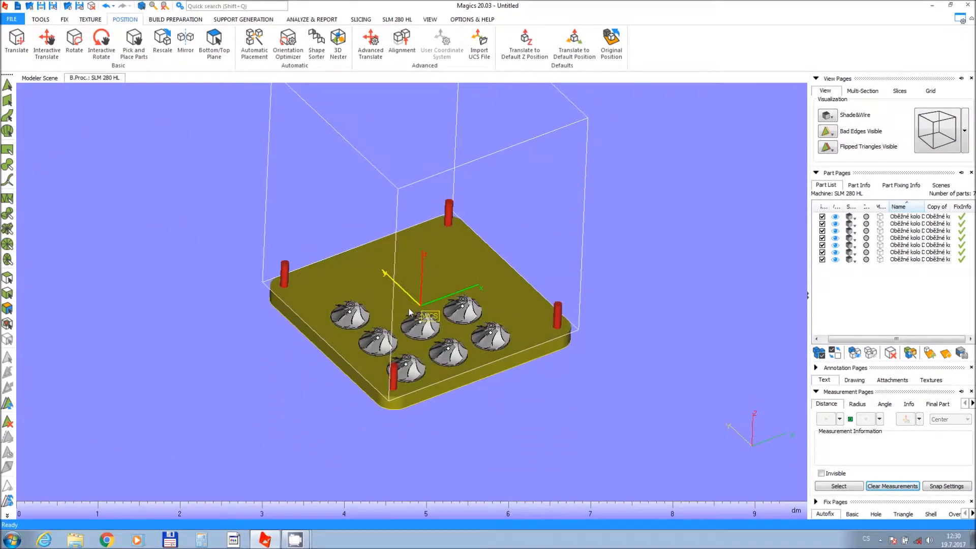
scroll(411, 334, up, 1)
scroll(409, 331, up, 1)
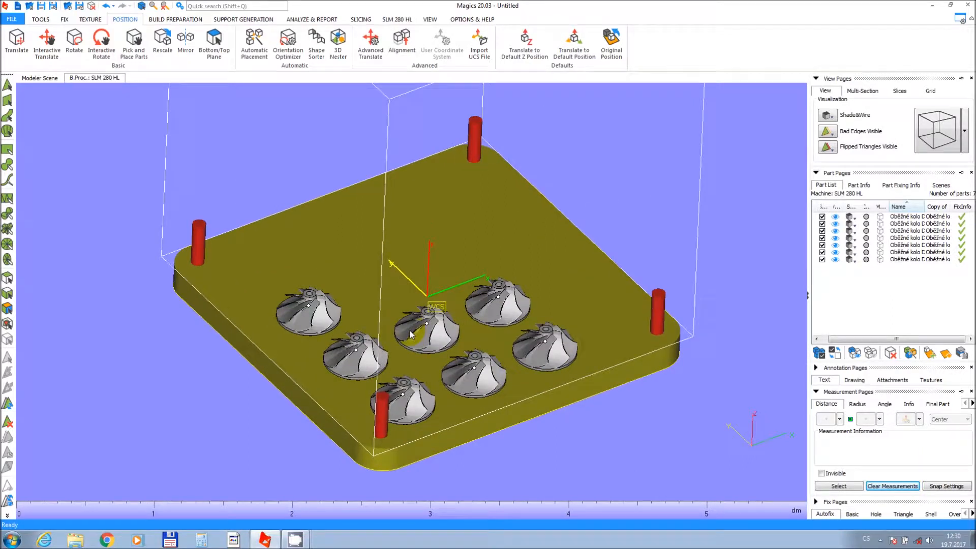
scroll(397, 329, up, 1)
scroll(384, 327, up, 1)
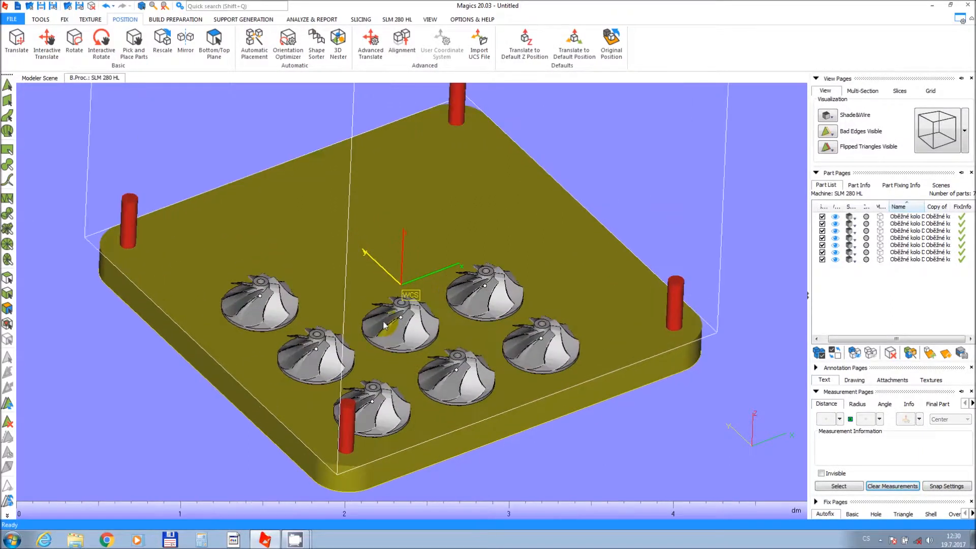
middle_drag(384, 325, 383, 300)
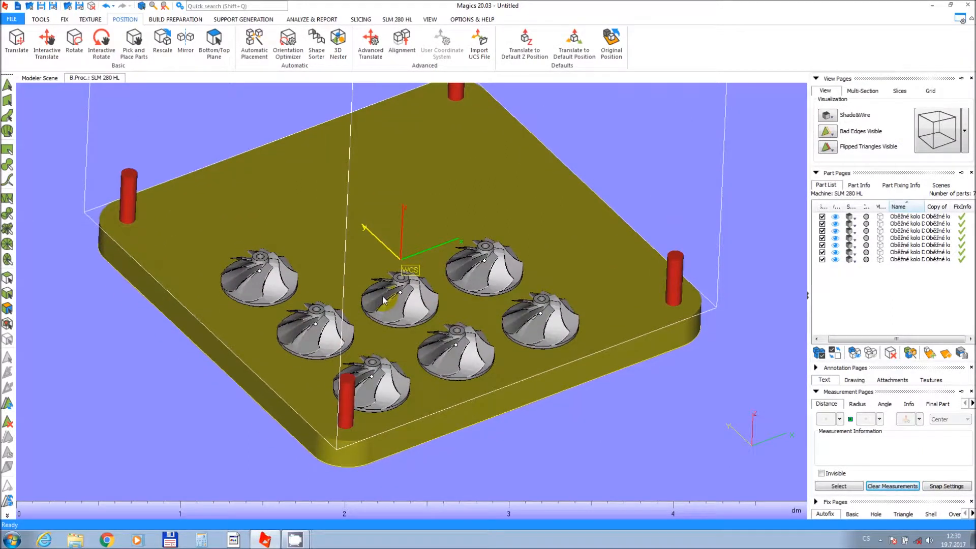
click(261, 58)
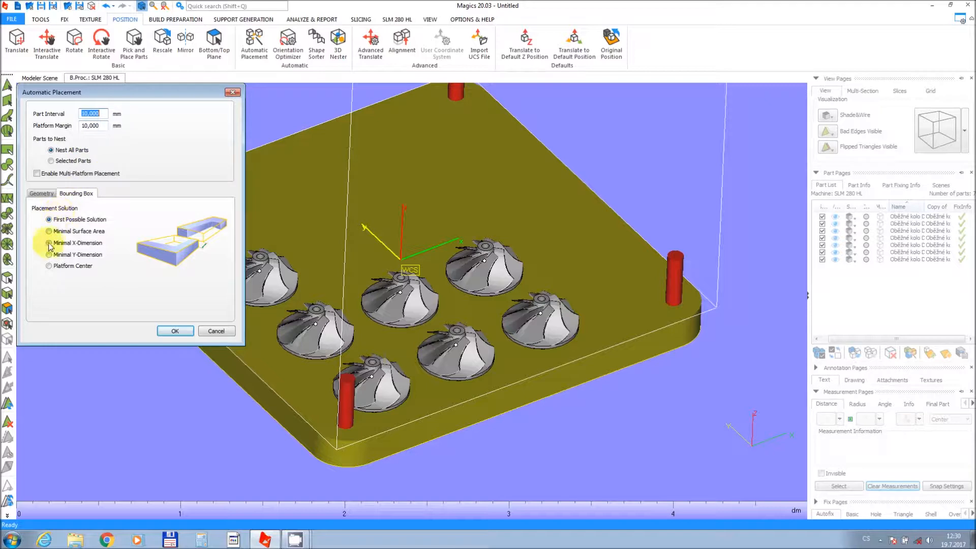
click(49, 265)
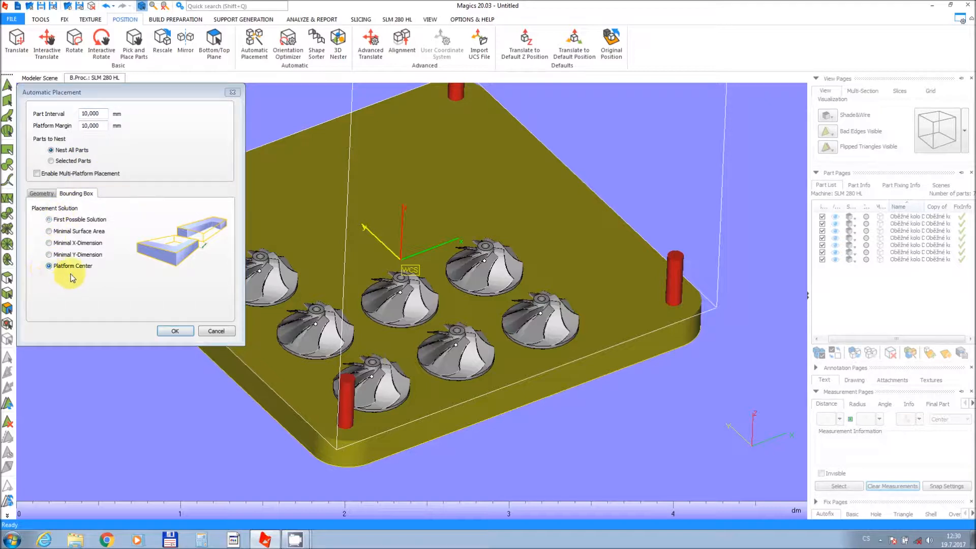
click(187, 330)
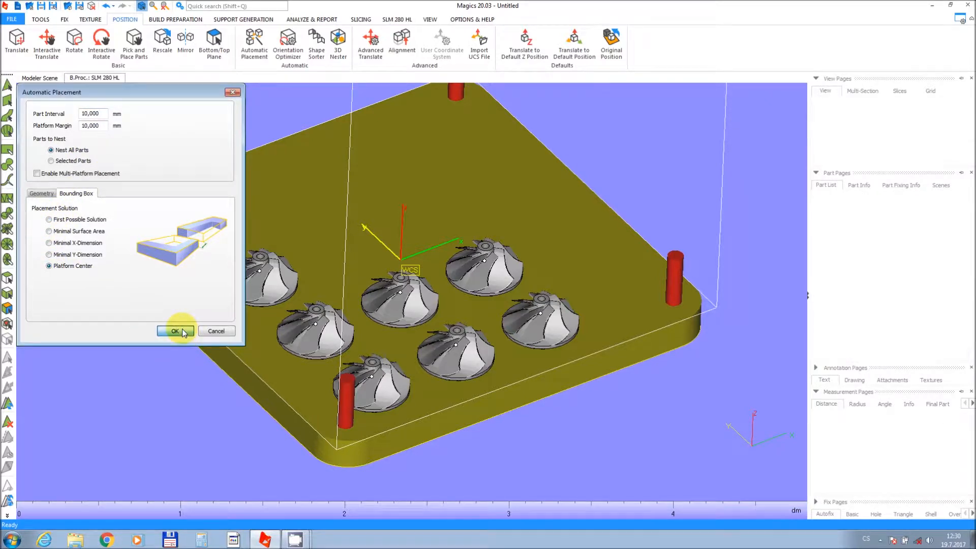
Hide three of the four impellers so only one stays visible on the platform.
middle_drag(393, 303, 390, 234)
right_drag(393, 266, 396, 310)
scroll(396, 311, up, 2)
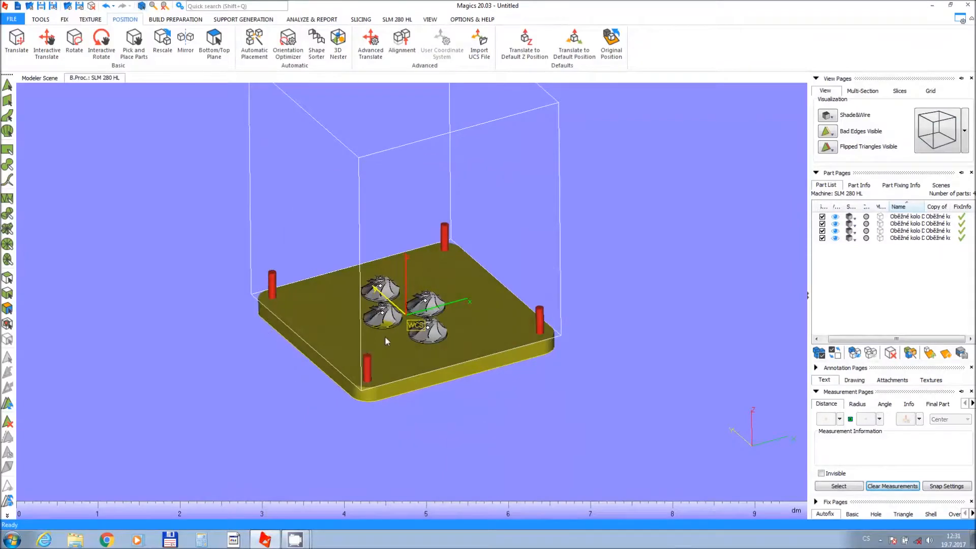
scroll(385, 337, up, 2)
scroll(386, 336, up, 3)
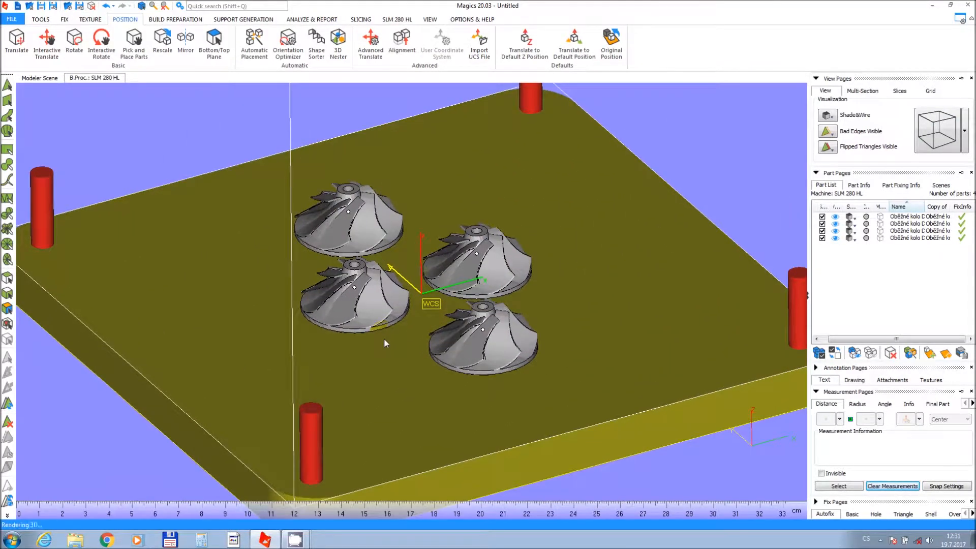
middle_drag(384, 337, 370, 361)
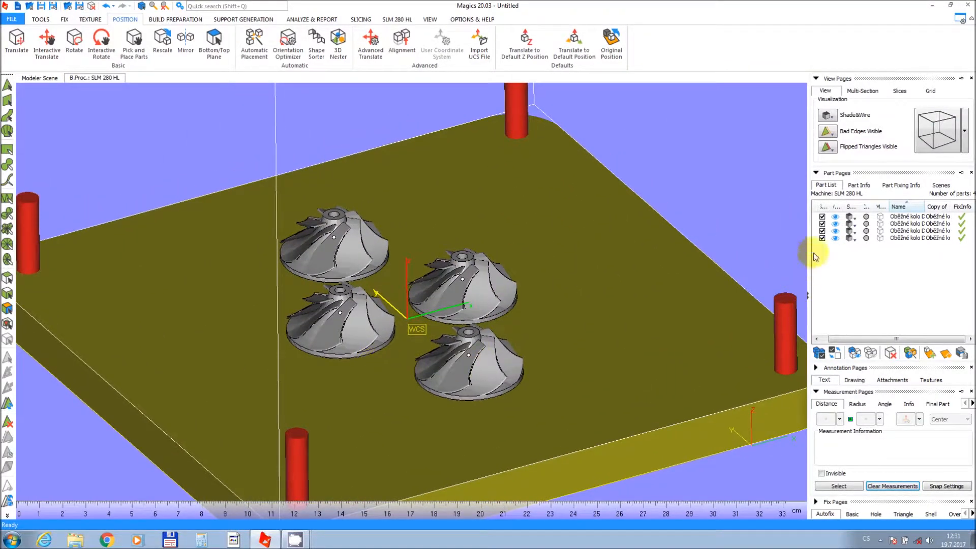
click(835, 239)
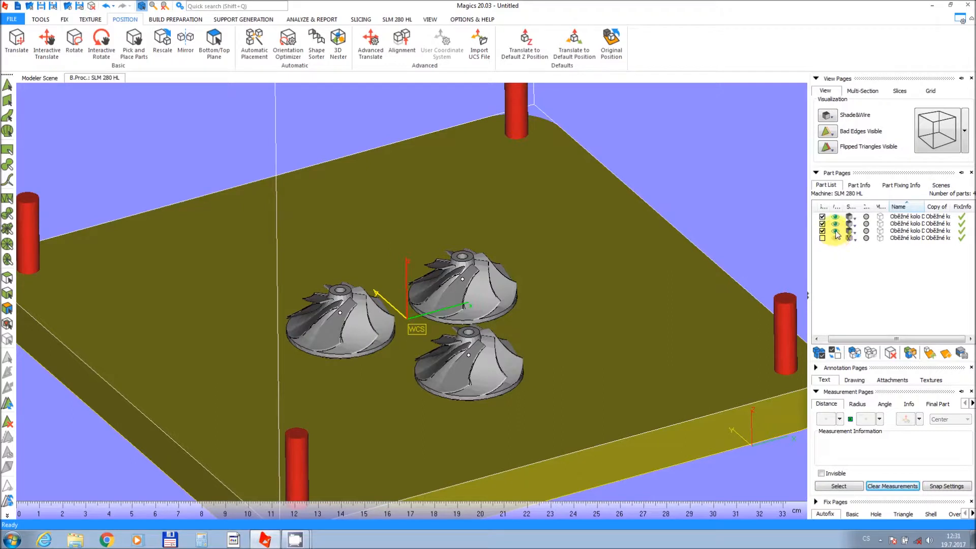
click(835, 230)
click(835, 223)
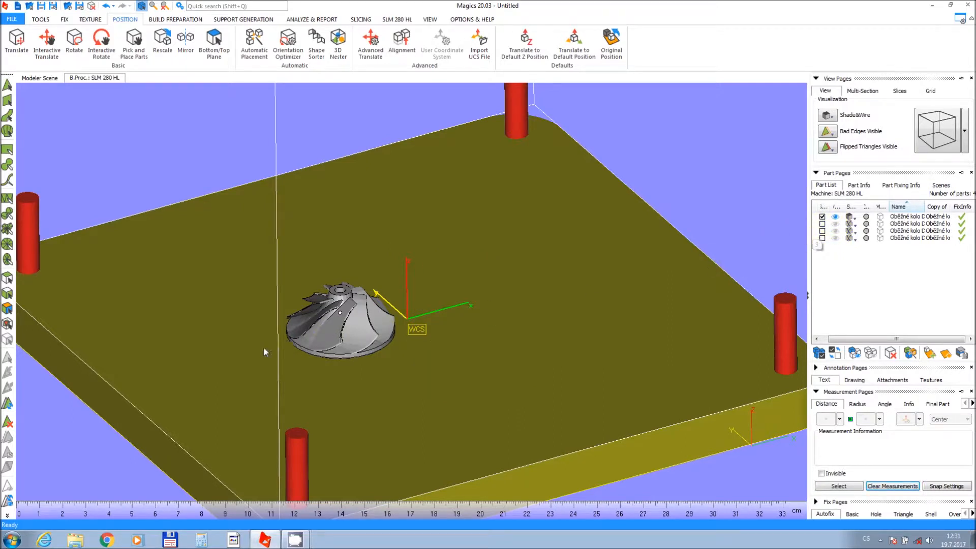
Optimize the visible impeller's orientation with Orientation Optimizer, minimizing support surface and maximum XY section.
middle_drag(328, 341, 367, 310)
scroll(371, 313, up, 4)
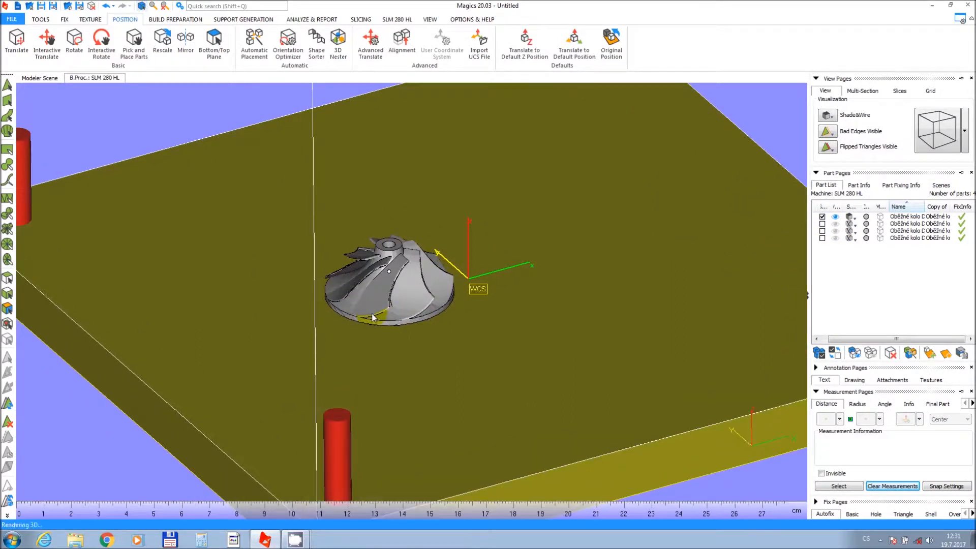
right_drag(371, 313, 333, 275)
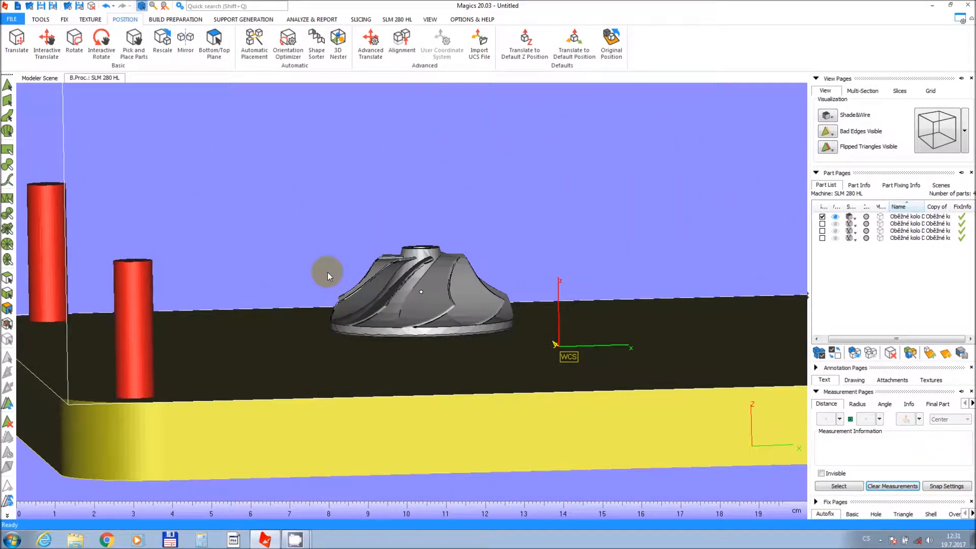
click(295, 46)
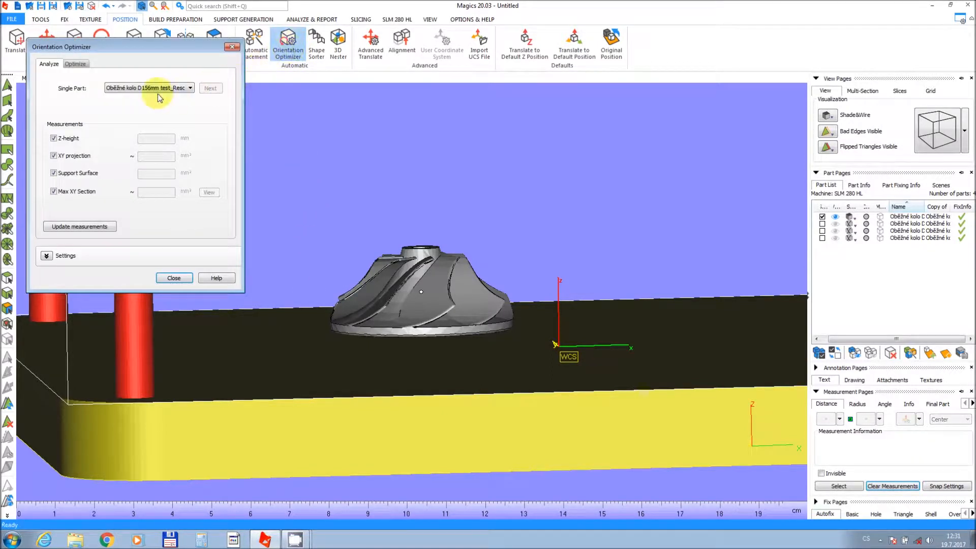
click(74, 64)
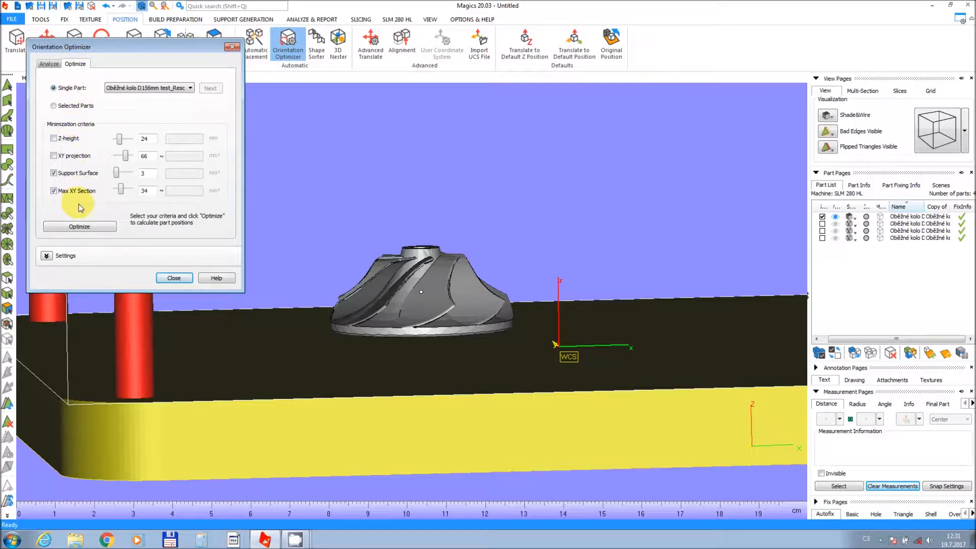
click(85, 226)
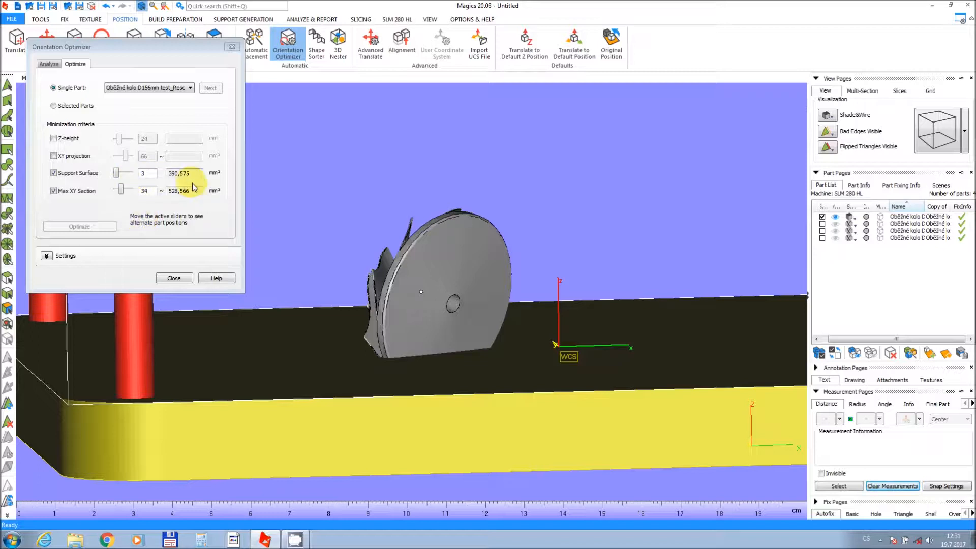
click(175, 277)
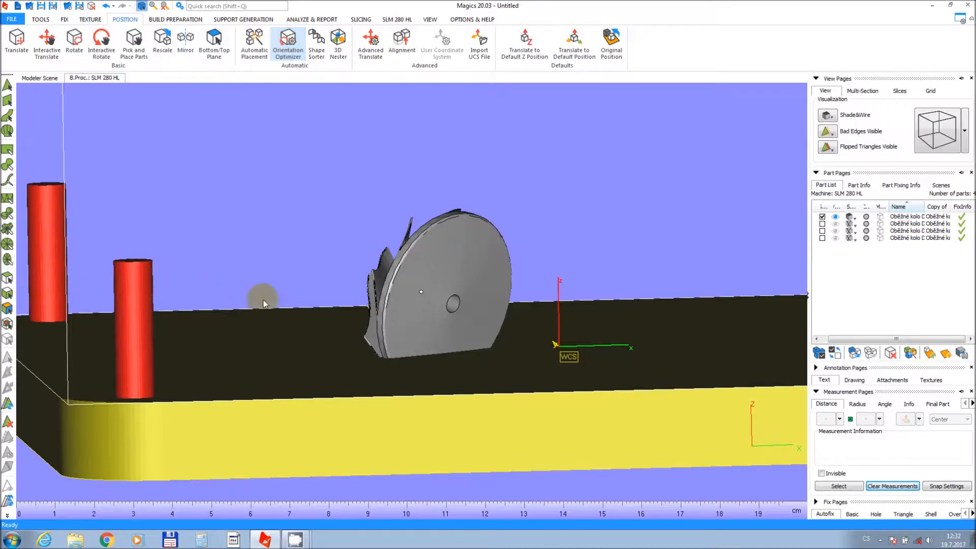
Lift the reoriented impeller about 13 mm along Z with Interactive Translate.
mouse_move(474, 304)
right_down()
mouse_move(492, 298)
mouse_move(504, 320)
mouse_move(496, 300)
mouse_move(467, 314)
right_up()
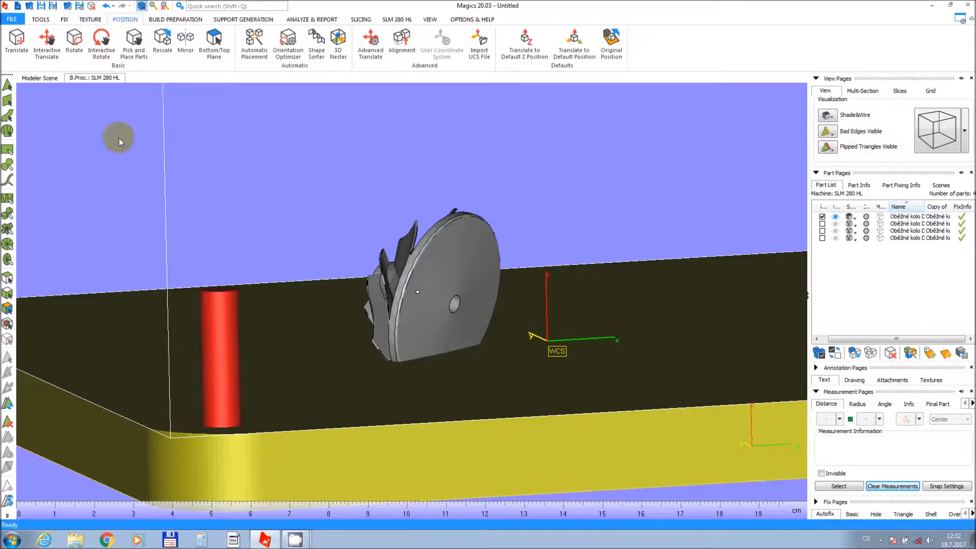
click(47, 53)
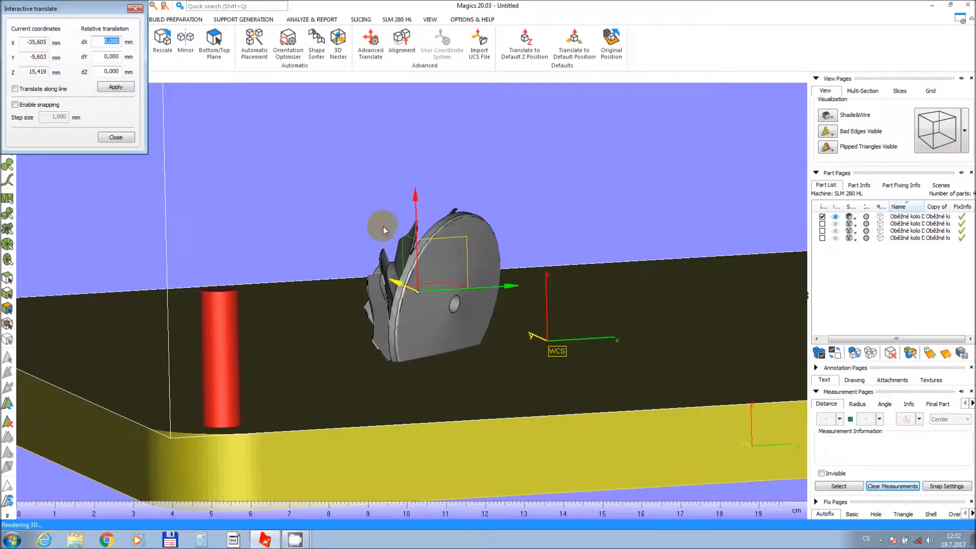
drag(416, 226, 418, 175)
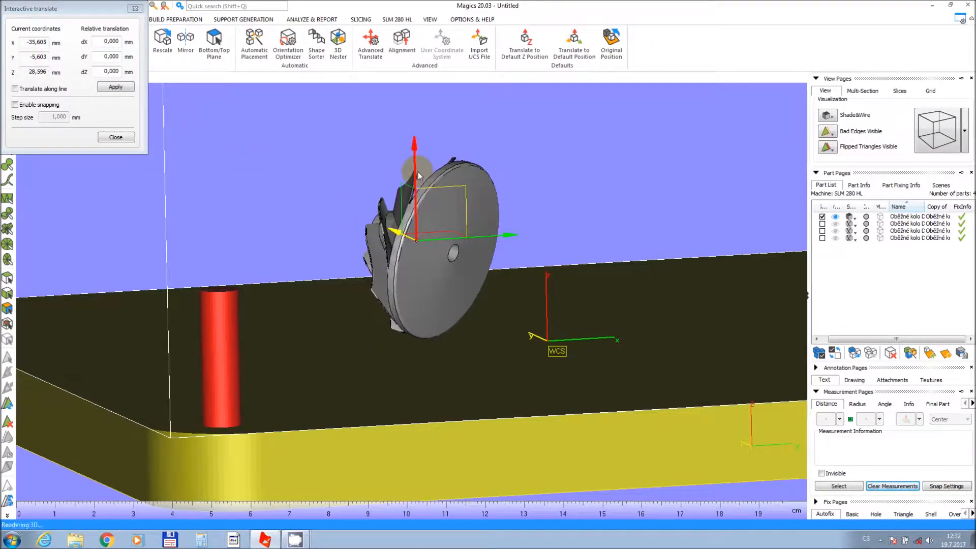
right_drag(411, 245, 400, 239)
click(122, 138)
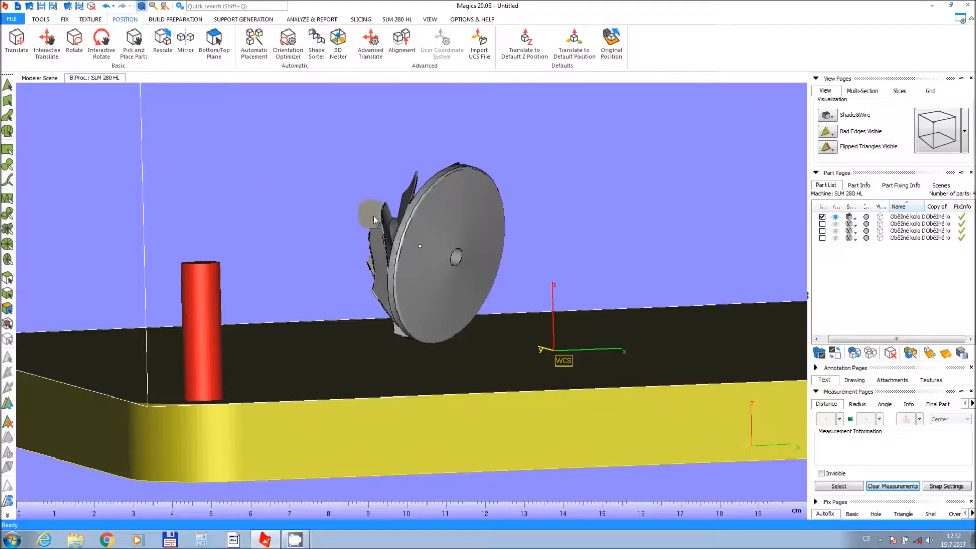
Hide the first impeller, show the second one and select it on the platform.
click(834, 228)
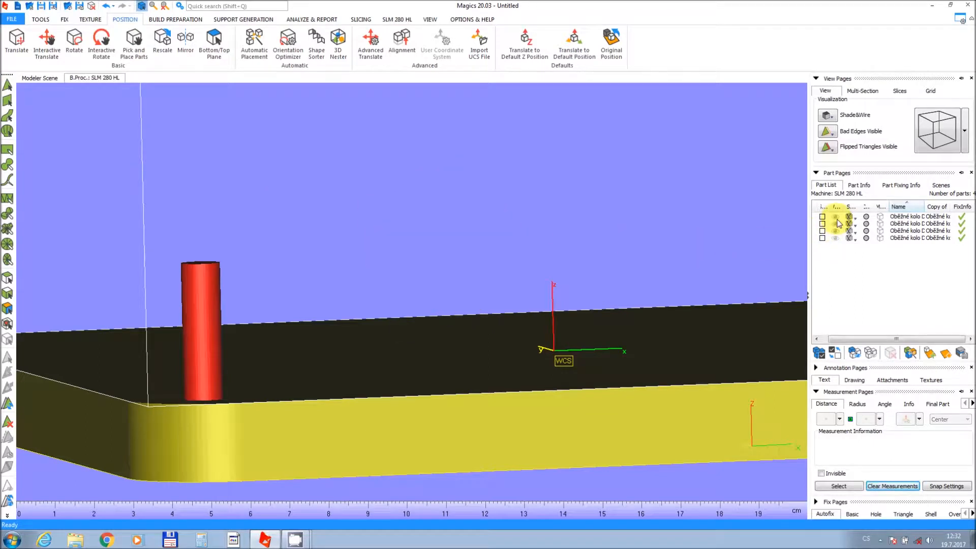
click(837, 225)
middle_drag(662, 243, 507, 238)
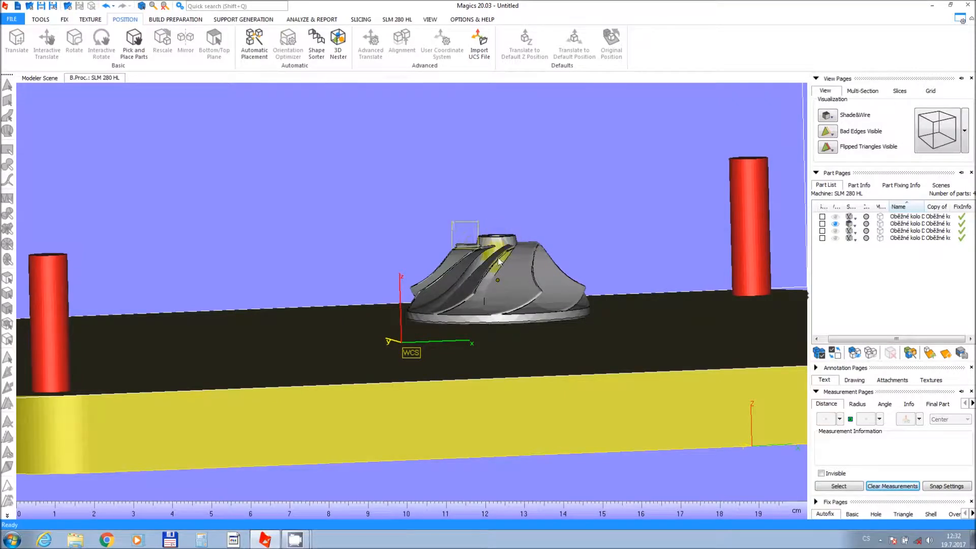
click(558, 317)
right_drag(554, 313, 507, 314)
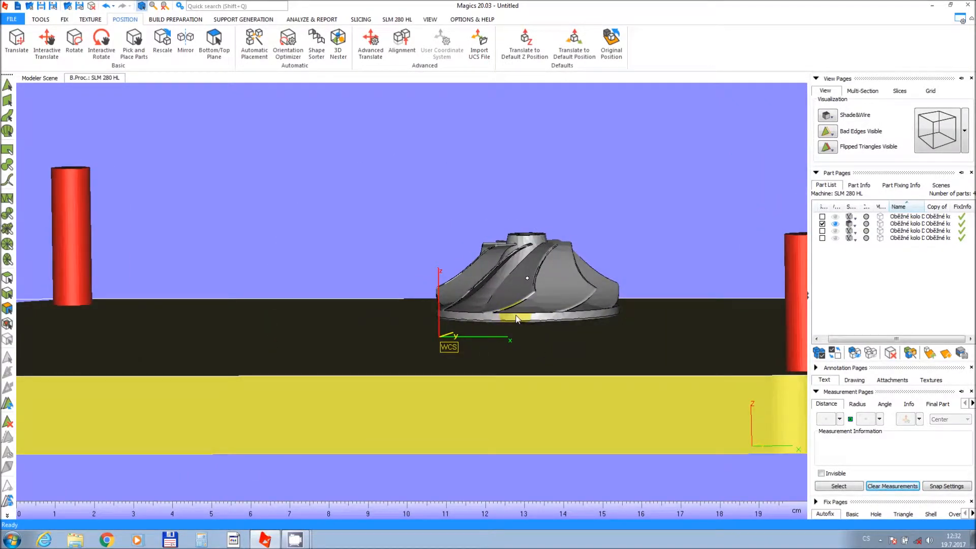
scroll(488, 308, up, 3)
middle_drag(477, 304, 435, 300)
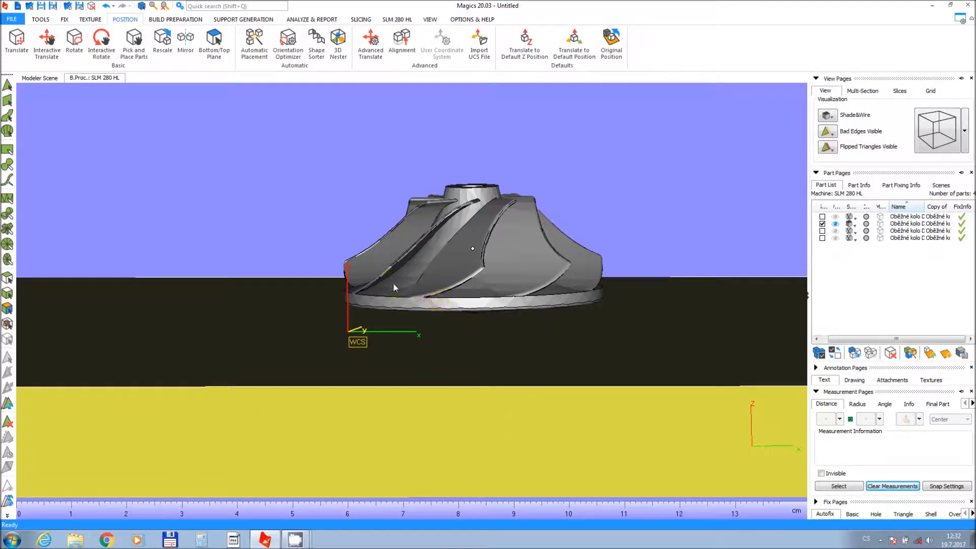
Run Orientation Optimizer on the second impeller using Z-height and XY projection criteria, with the XY projection weight set to 34.
click(207, 64)
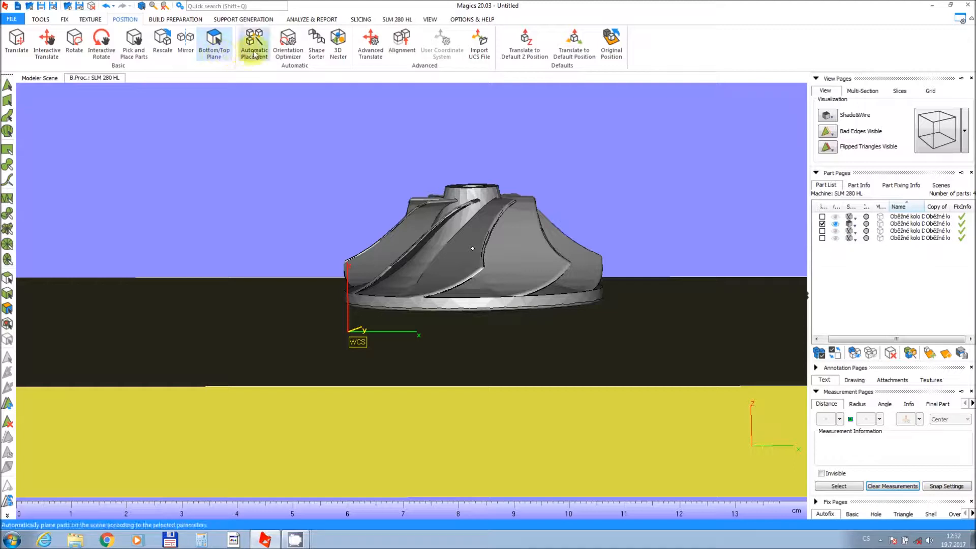
click(288, 44)
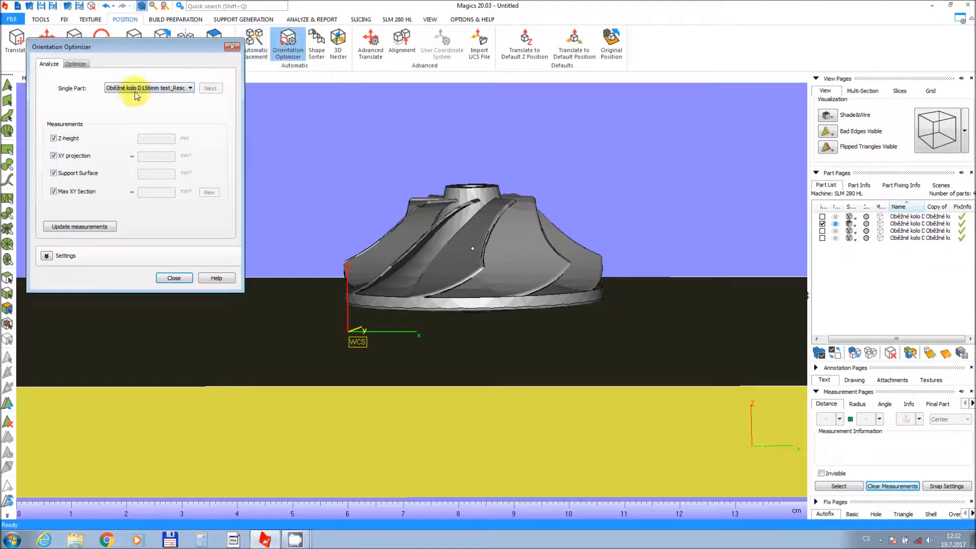
click(81, 65)
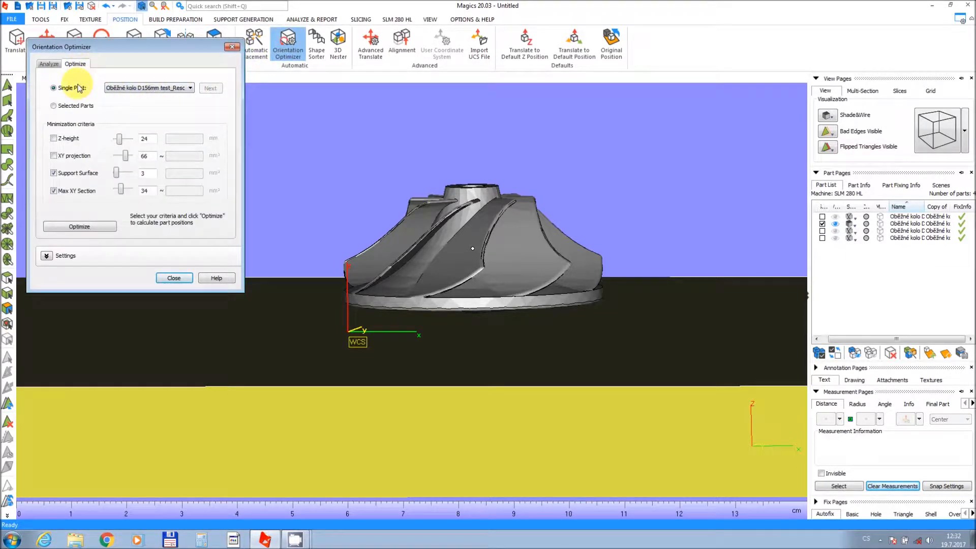
click(53, 138)
click(53, 156)
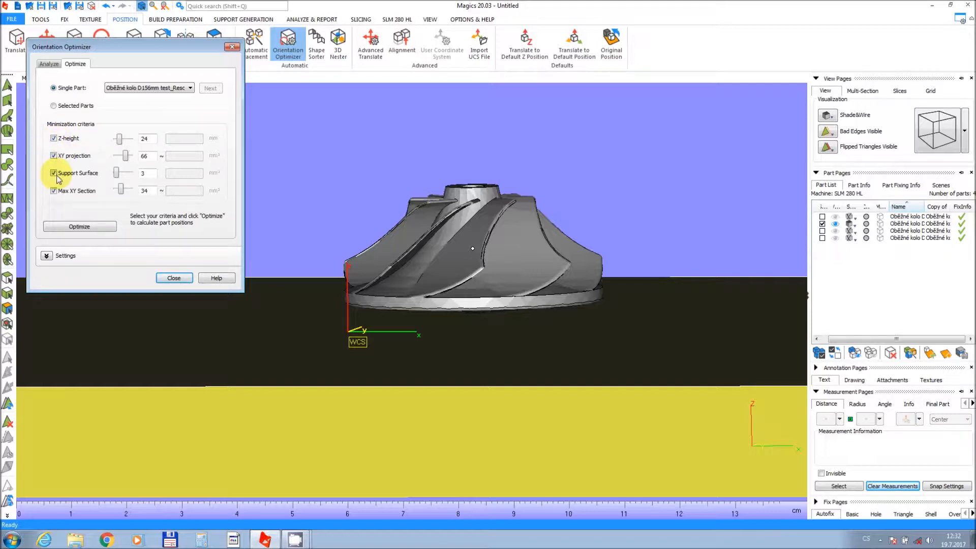
click(53, 173)
click(53, 191)
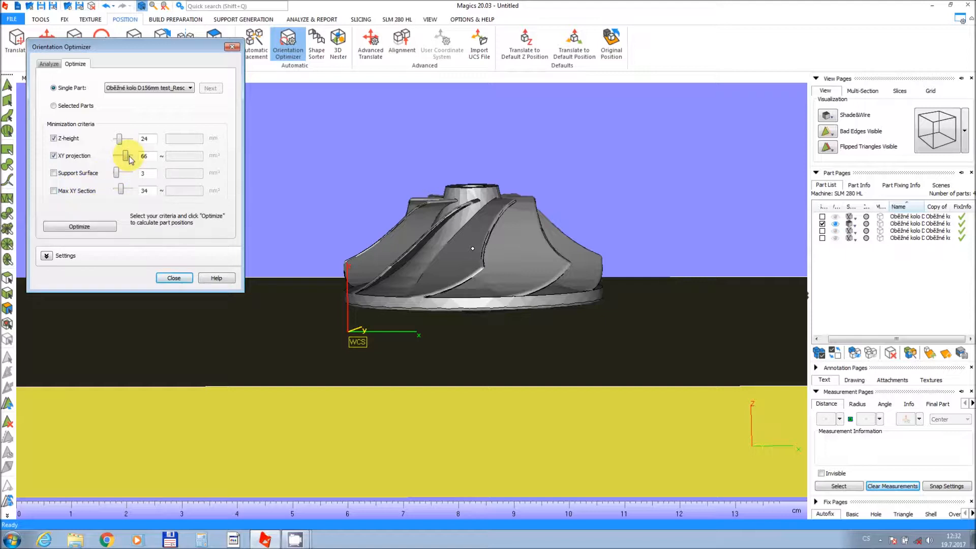
drag(123, 158, 121, 158)
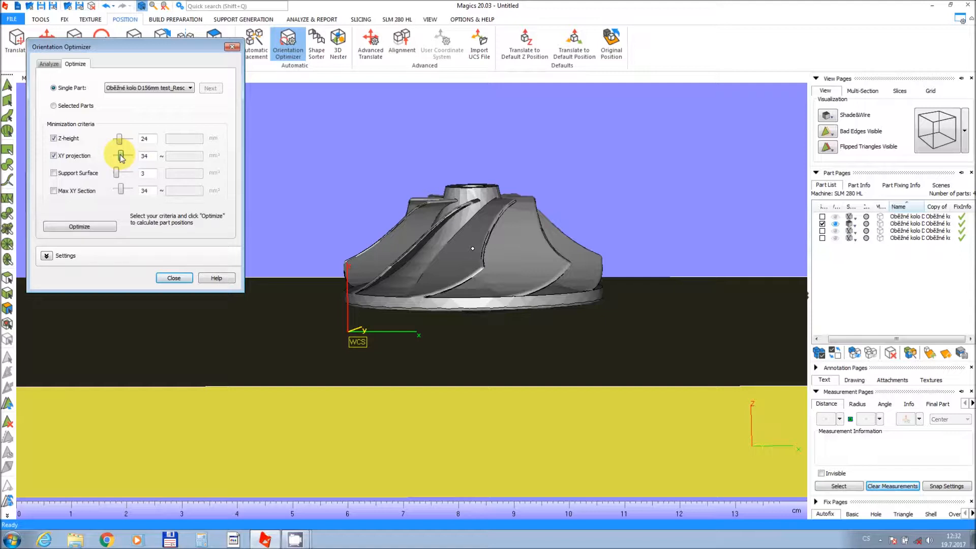
click(94, 227)
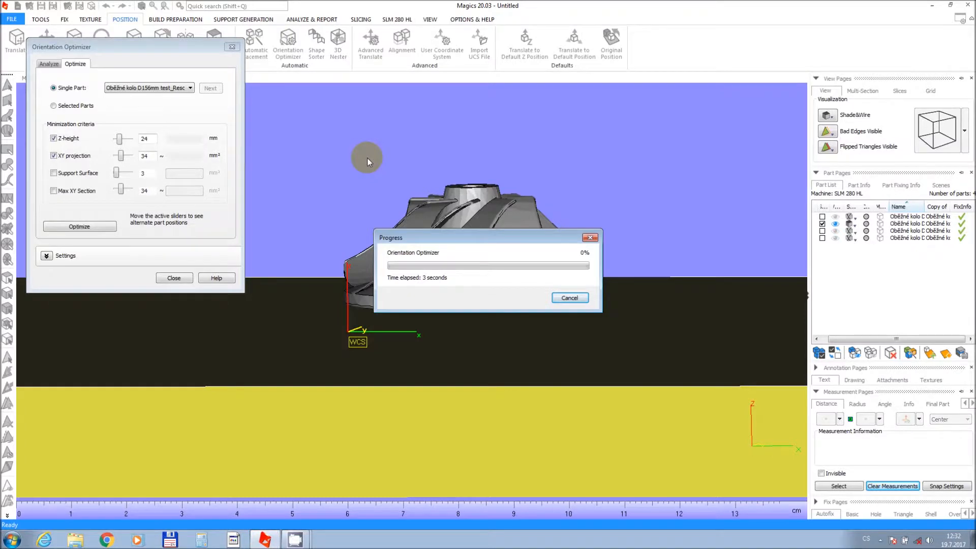
Move the Z-height slider to 14 and the XY projection slider to 10 to pick an alternate orientation, then close the optimizer.
right_drag(373, 156, 380, 188)
mouse_move(120, 141)
mouse_down()
mouse_move(130, 146)
mouse_move(117, 145)
mouse_up()
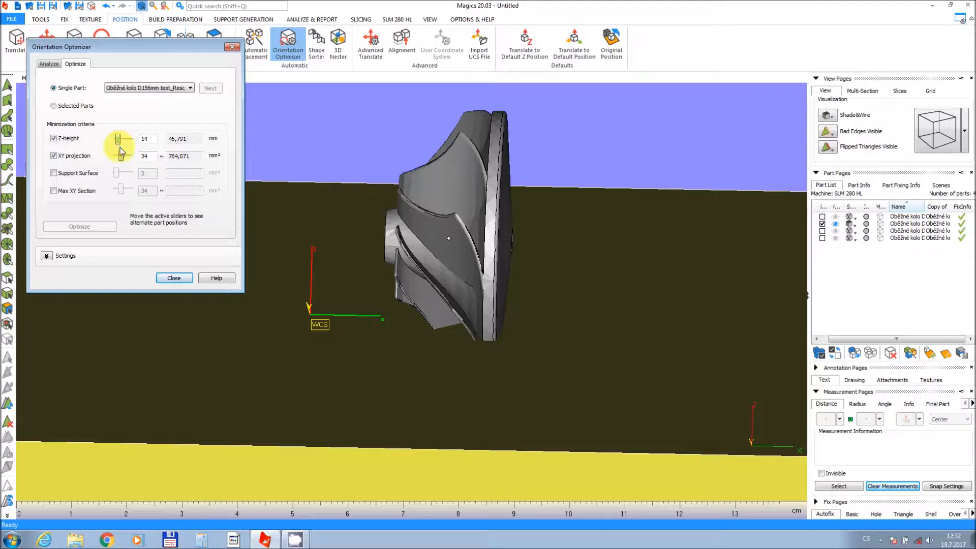
drag(122, 159, 117, 158)
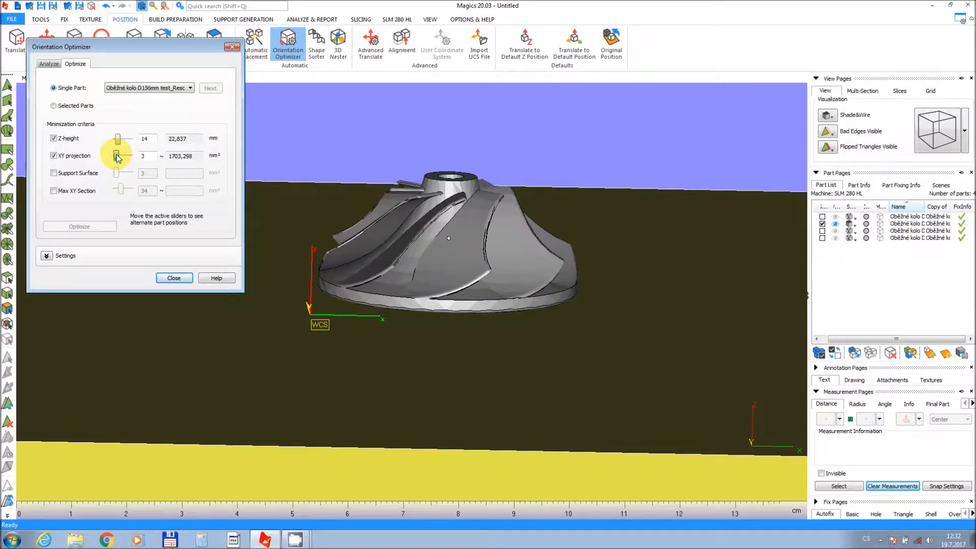
drag(117, 158, 118, 160)
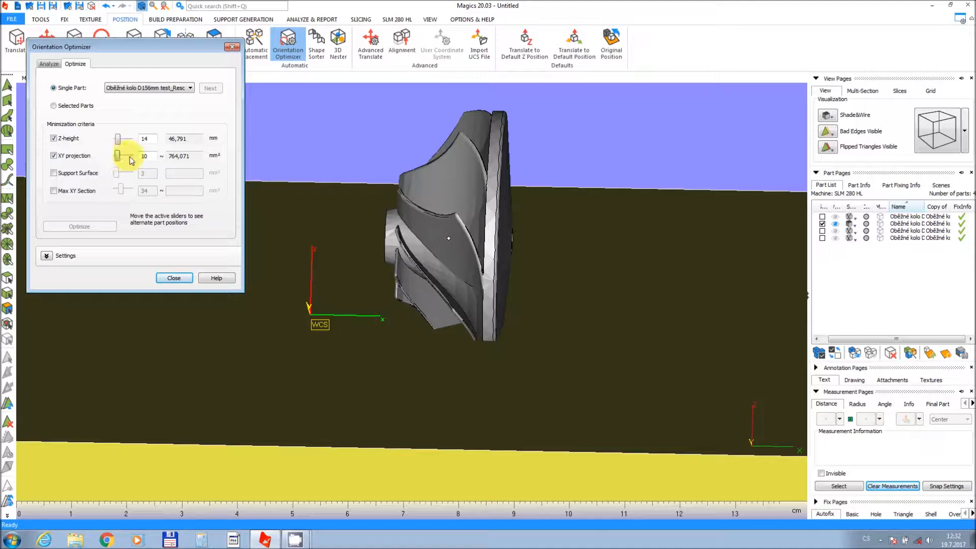
click(174, 278)
Raise the second impeller about 13 mm along Z with Interactive Translate.
scroll(436, 238, down, 3)
middle_drag(437, 242, 431, 278)
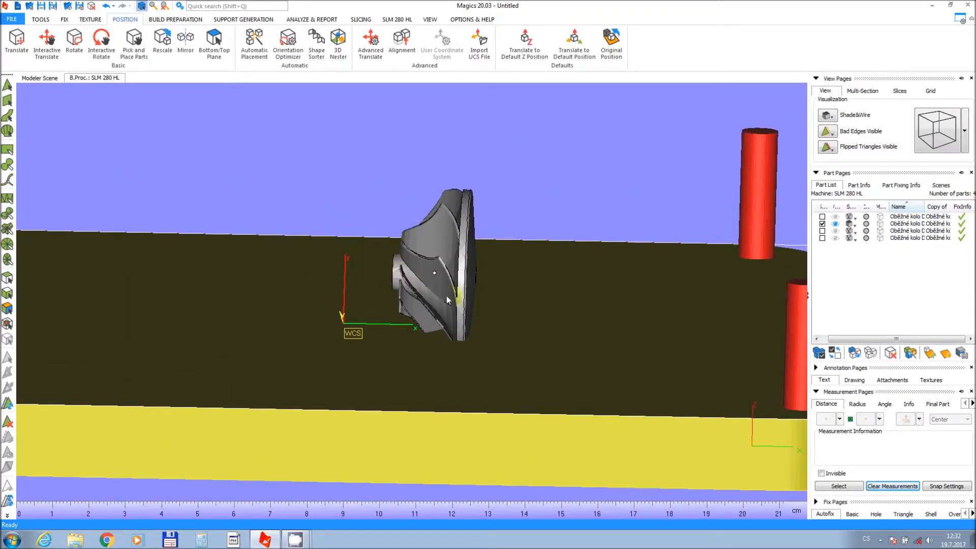
click(46, 42)
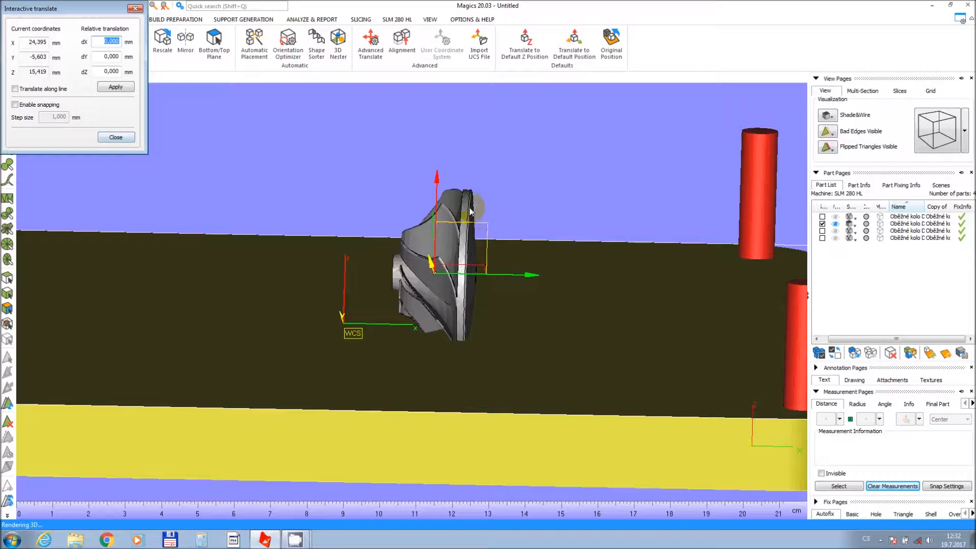
drag(443, 202, 435, 154)
mouse_move(448, 190)
right_down()
mouse_move(447, 167)
mouse_move(442, 180)
right_up()
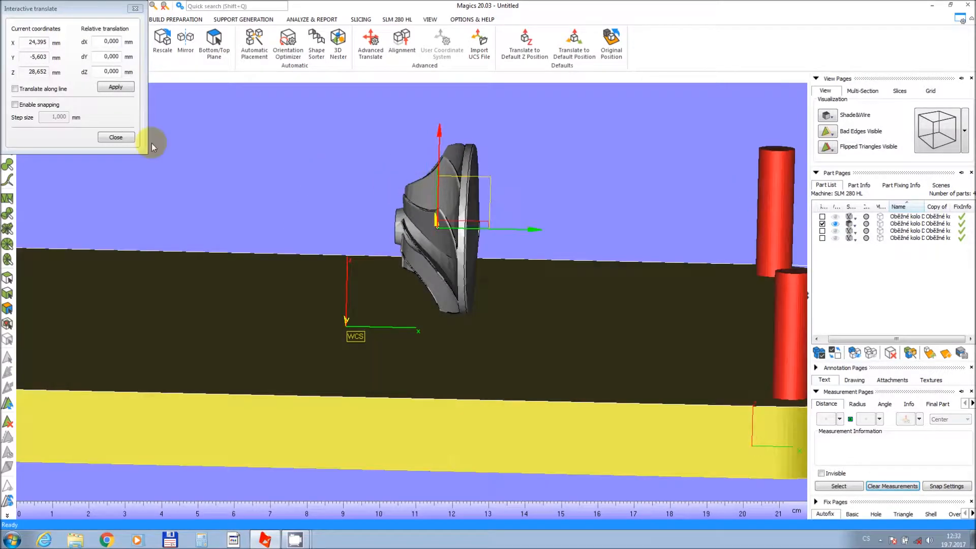
click(114, 139)
click(114, 141)
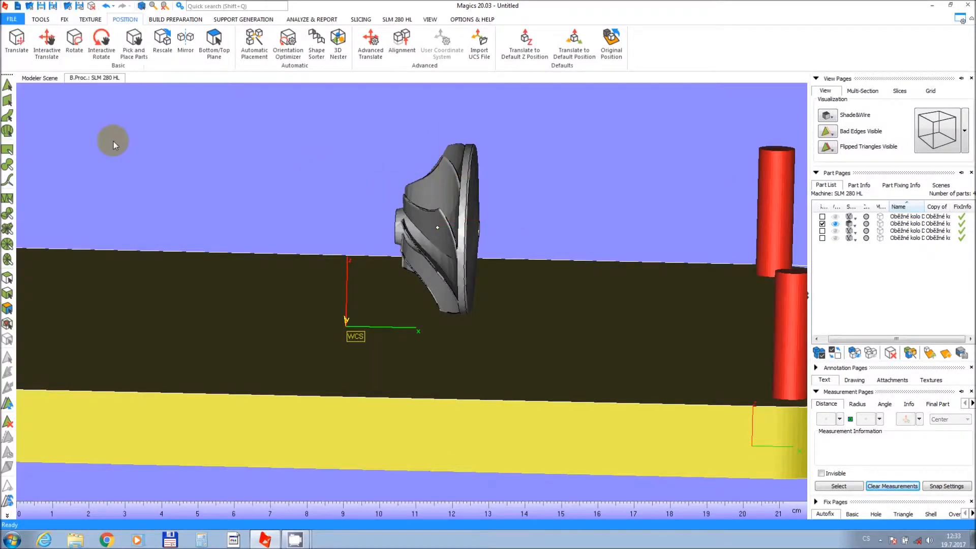
Hide the second impeller and show and select the third one.
click(836, 224)
click(836, 231)
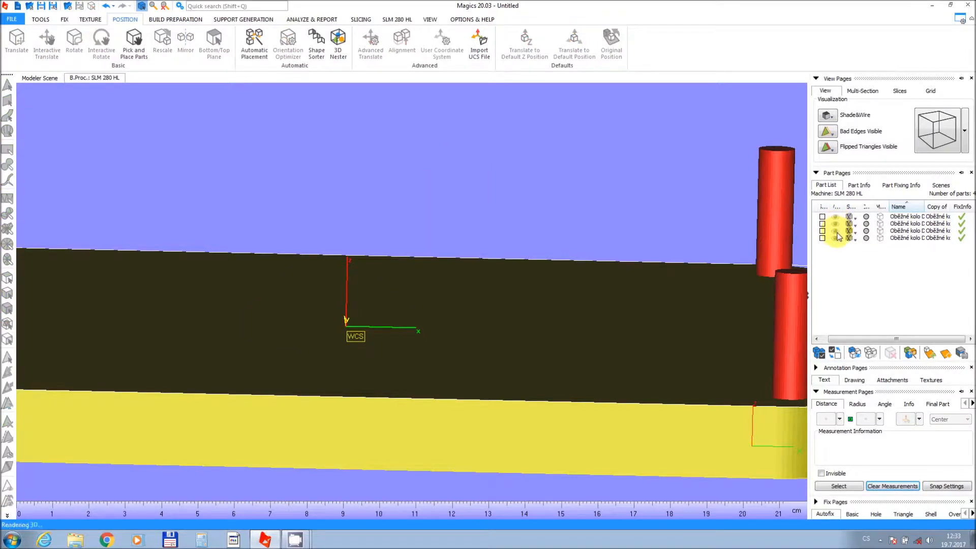
middle_drag(352, 267, 472, 243)
scroll(517, 254, up, 2)
drag(386, 251, 572, 338)
right_drag(522, 300, 449, 267)
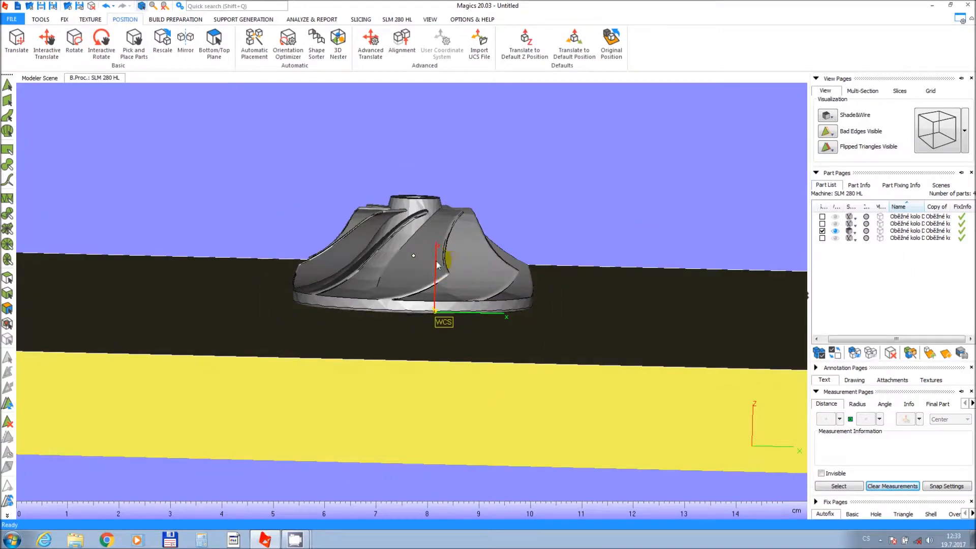
Rotate the third impeller 15° about the Y axis.
click(74, 41)
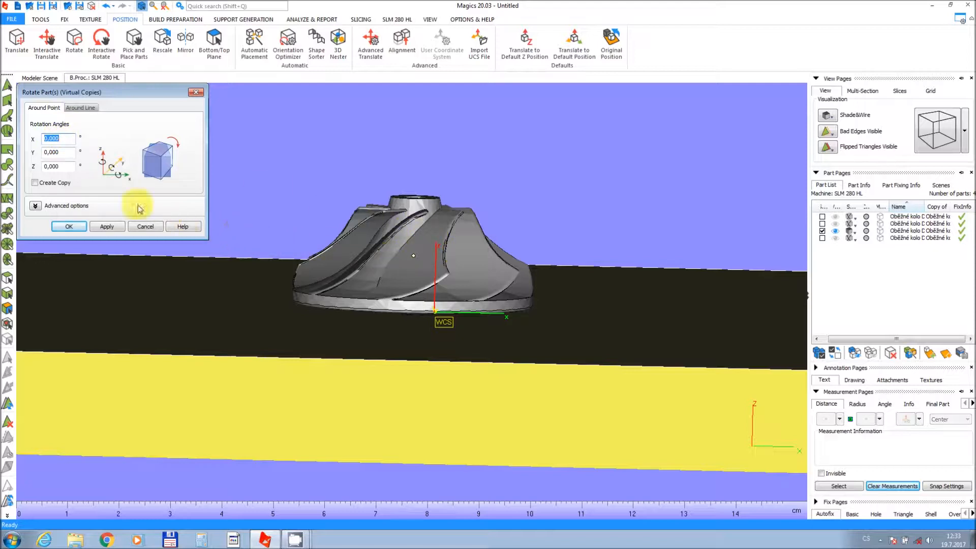
click(63, 150)
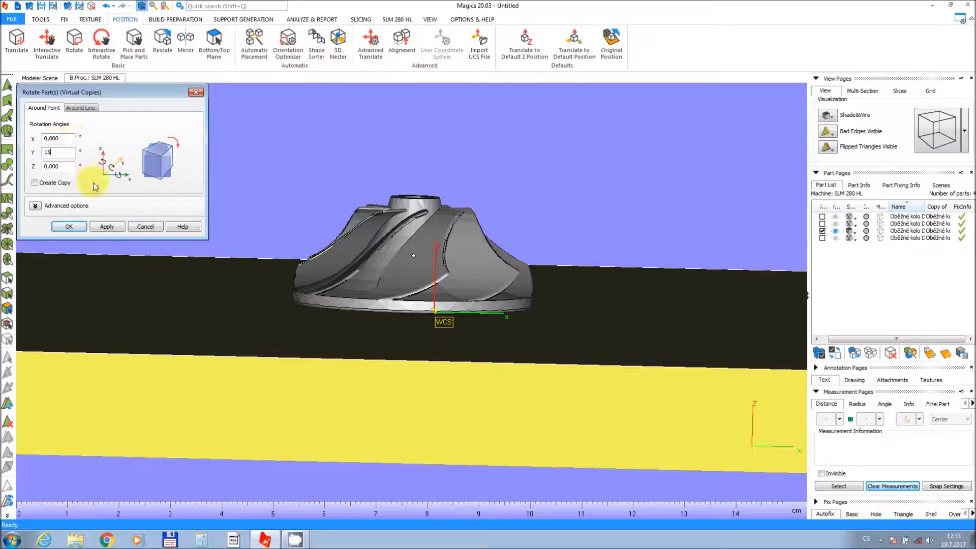
click(105, 227)
click(69, 226)
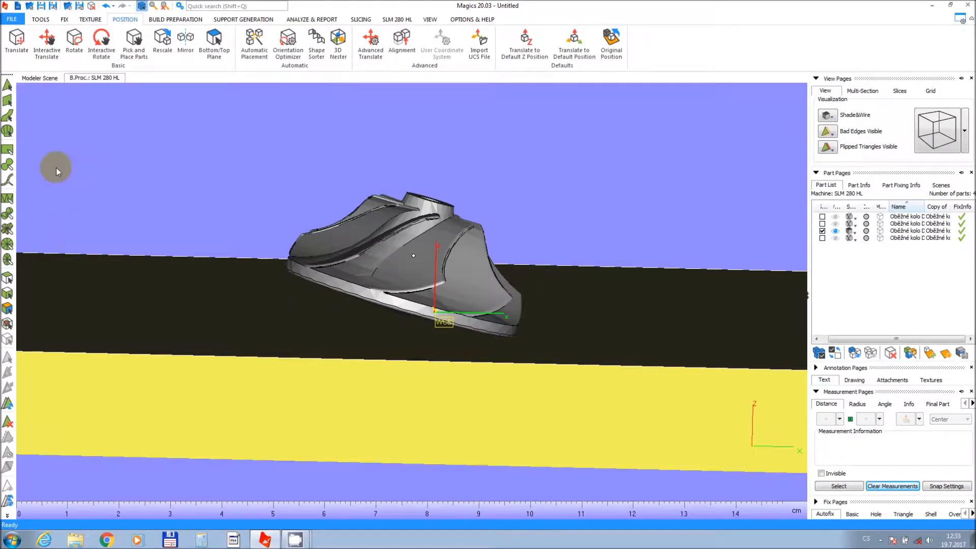
Raise the third impeller about 5 mm along Z with Interactive Translate.
click(40, 39)
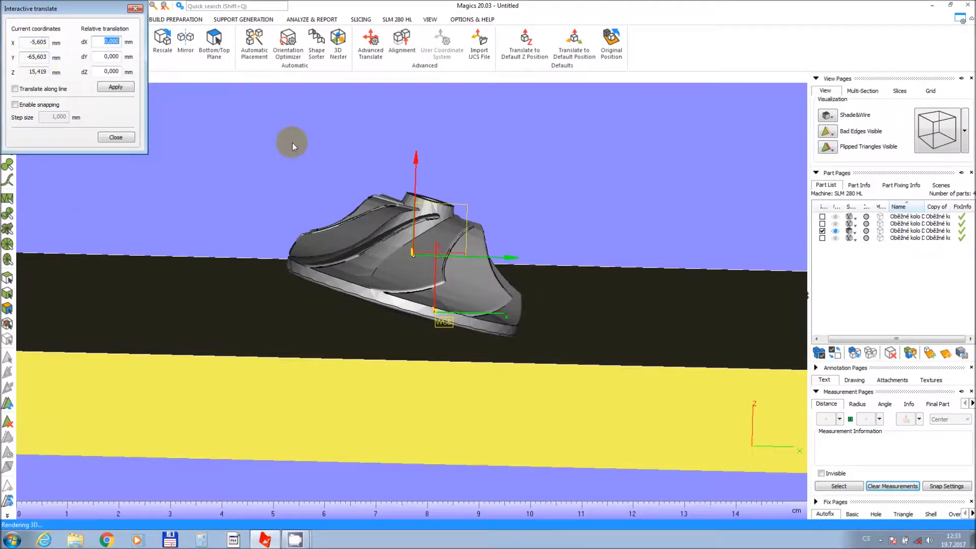
drag(416, 171, 427, 148)
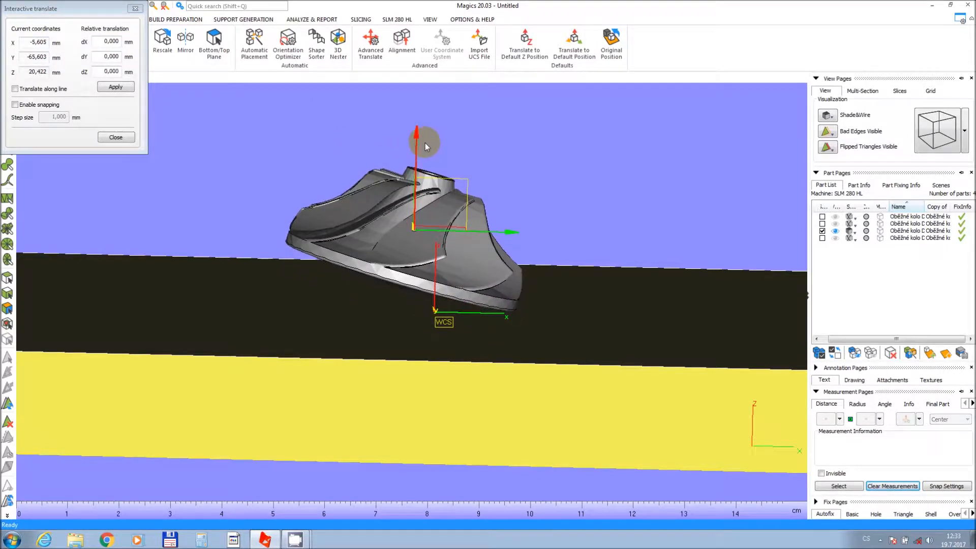
click(118, 137)
Open the supported area preview for the third impeller.
mouse_move(307, 199)
right_down()
mouse_move(317, 215)
mouse_move(312, 202)
mouse_move(296, 205)
right_up()
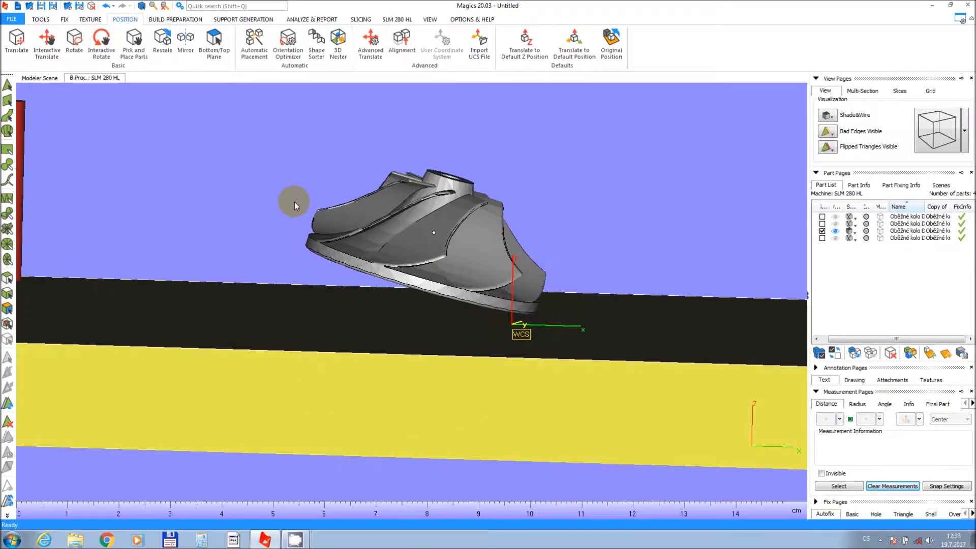
middle_drag(295, 180, 288, 196)
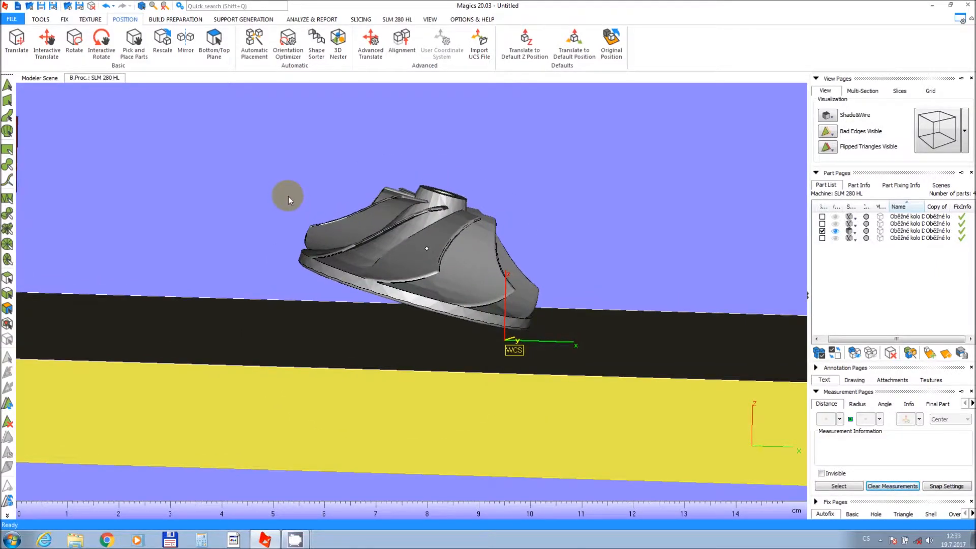
click(167, 19)
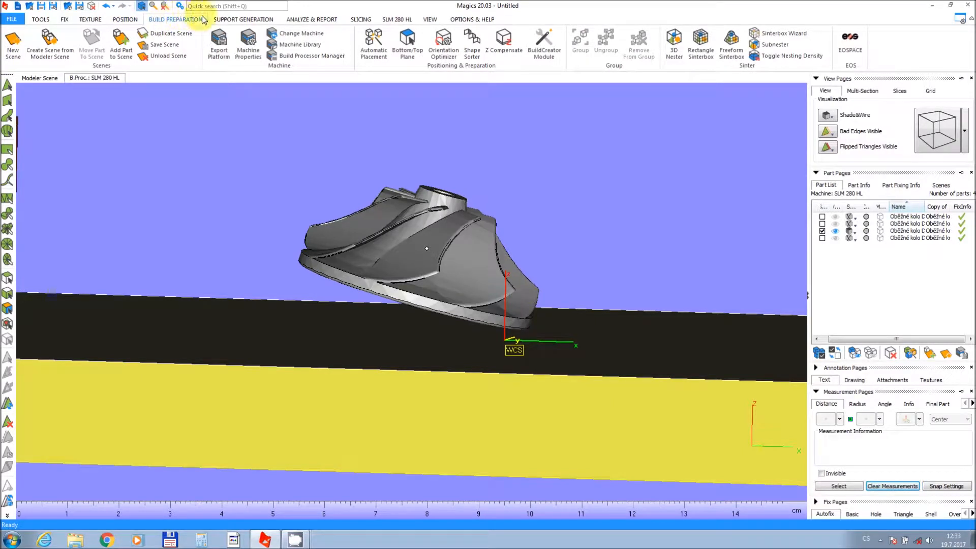
click(219, 20)
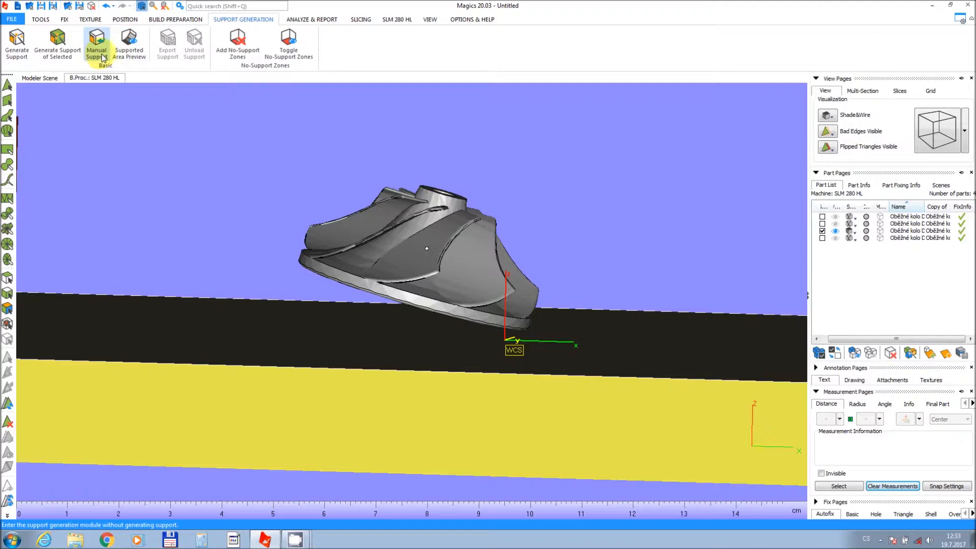
click(129, 54)
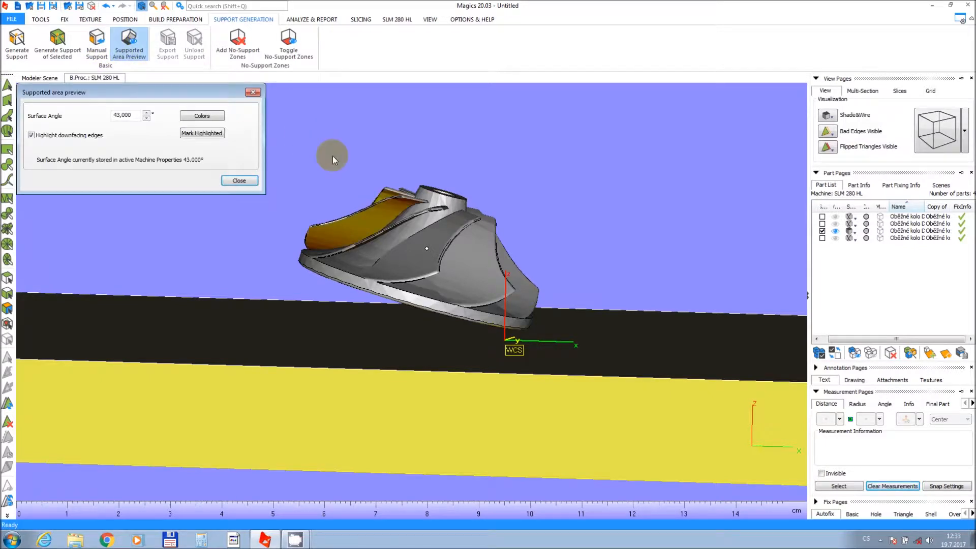
right_drag(343, 179, 330, 316)
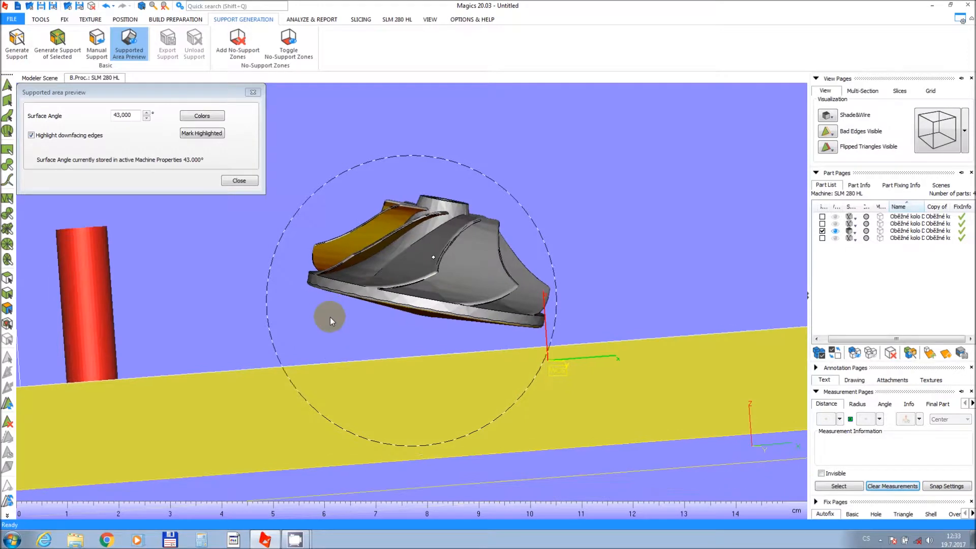
Set the supported area preview's surface angle to 40°.
scroll(352, 255, up, 3)
scroll(354, 242, up, 2)
mouse_move(374, 273)
right_down()
mouse_move(370, 206)
mouse_move(364, 266)
right_up()
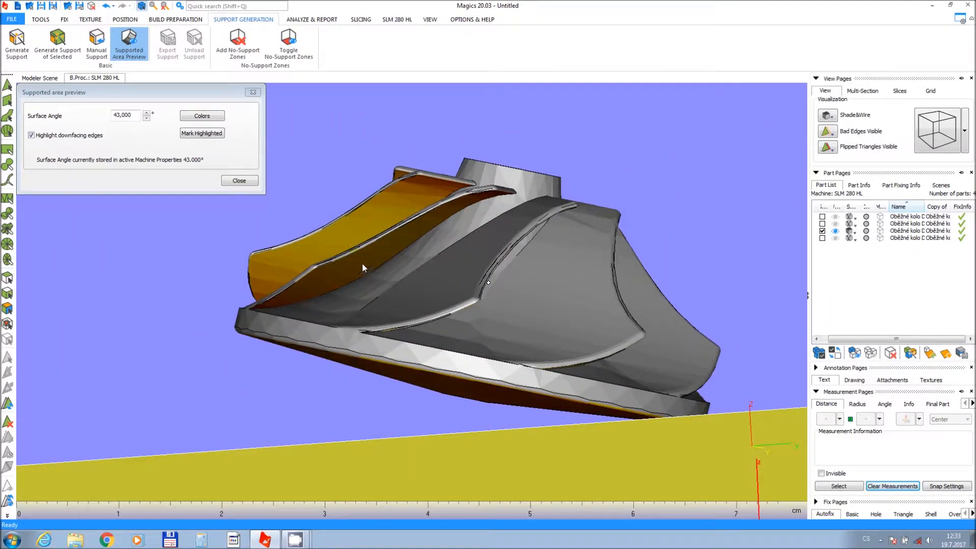
click(146, 120)
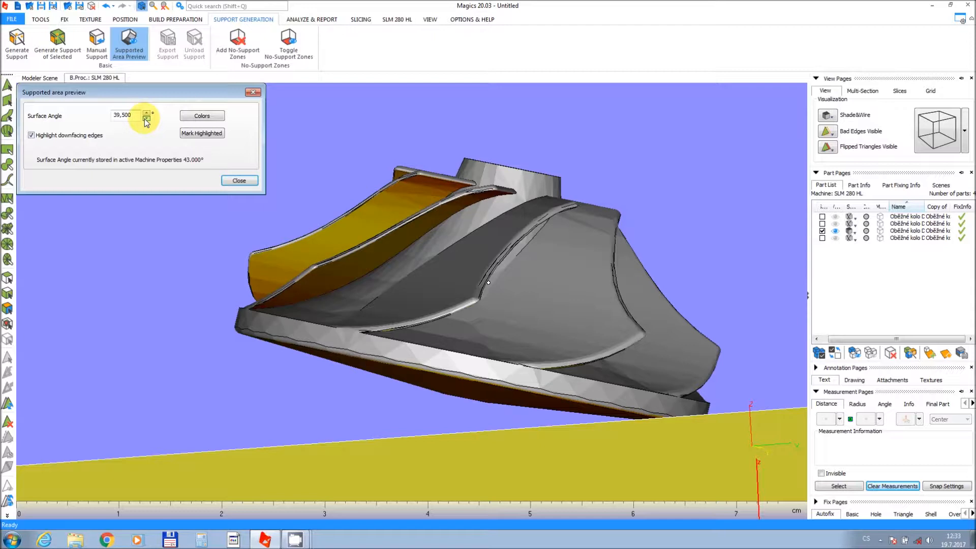
click(146, 120)
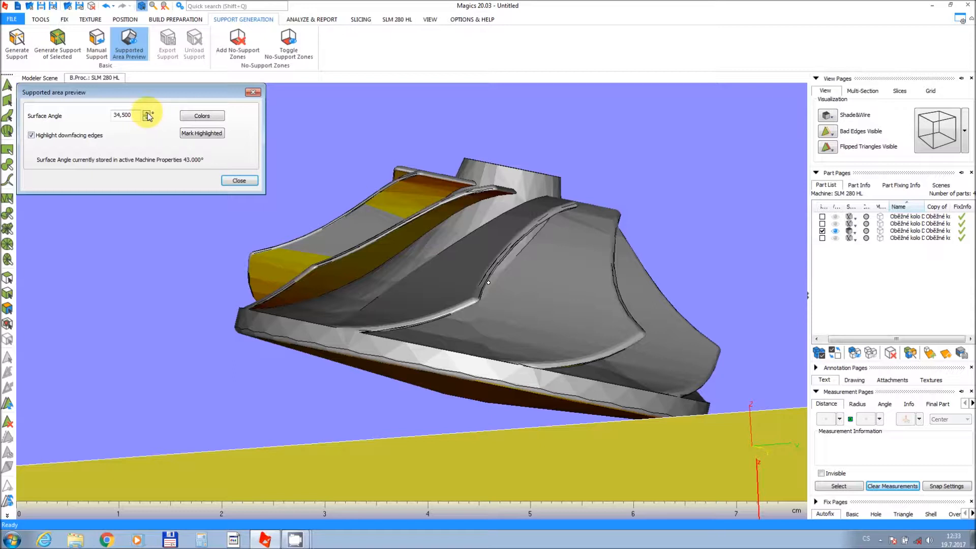
click(146, 113)
click(147, 113)
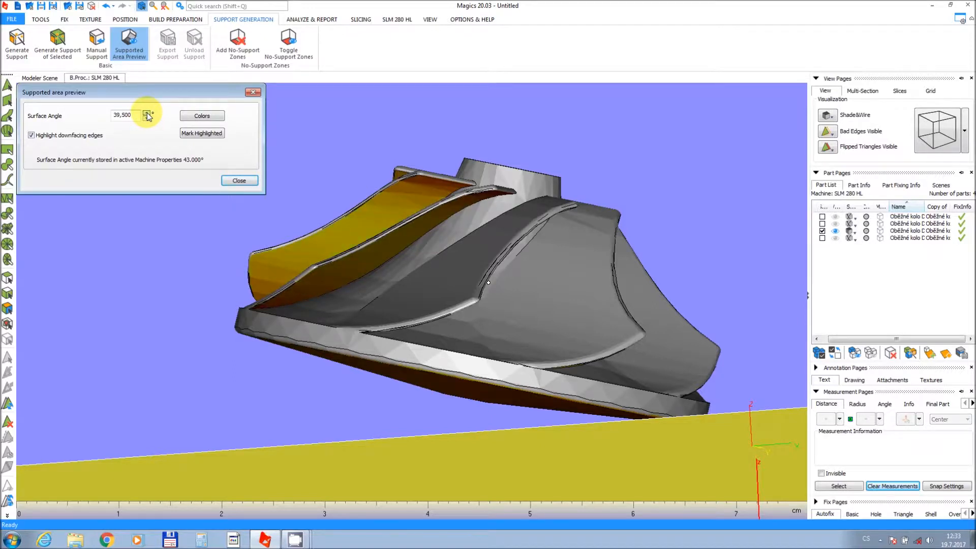
Change the supported area preview's begin colour range to blue in the colour settings.
click(186, 119)
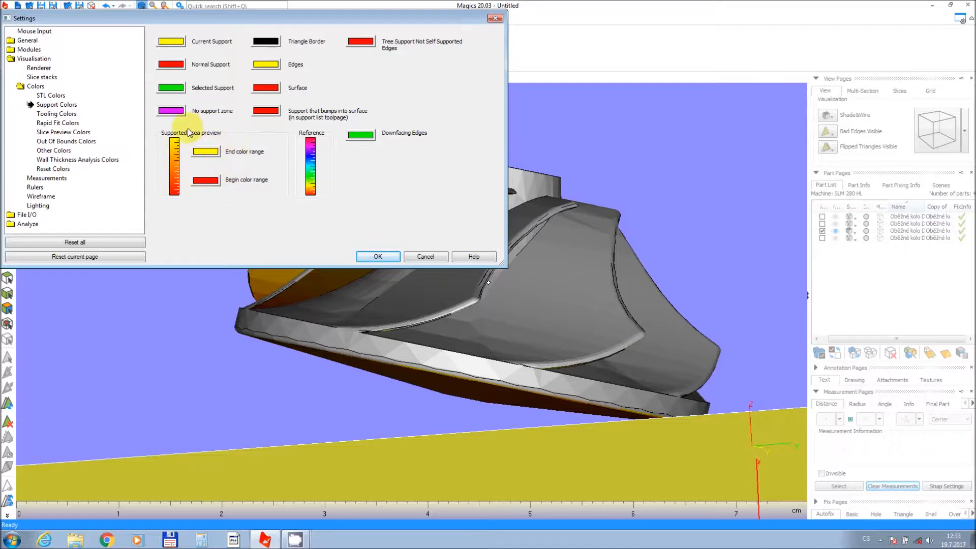
click(206, 181)
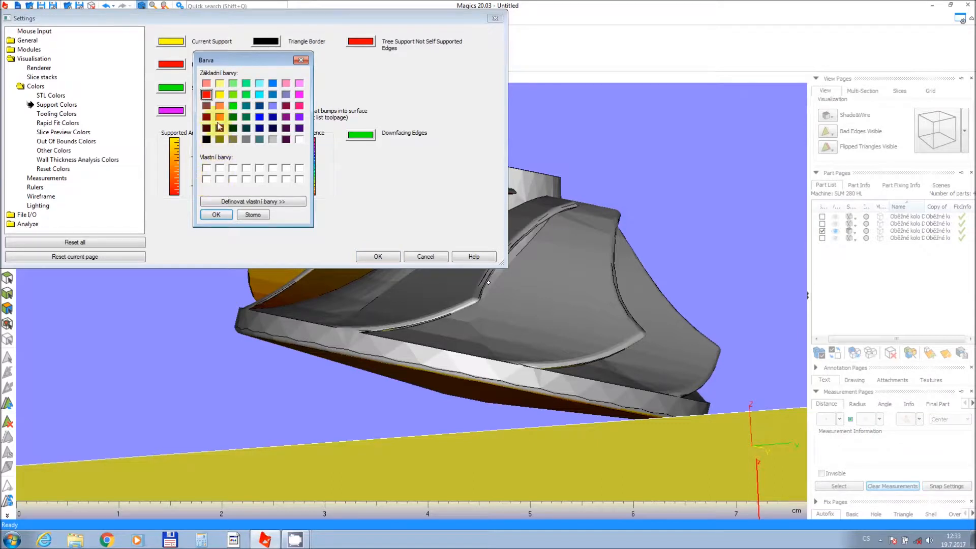
click(258, 117)
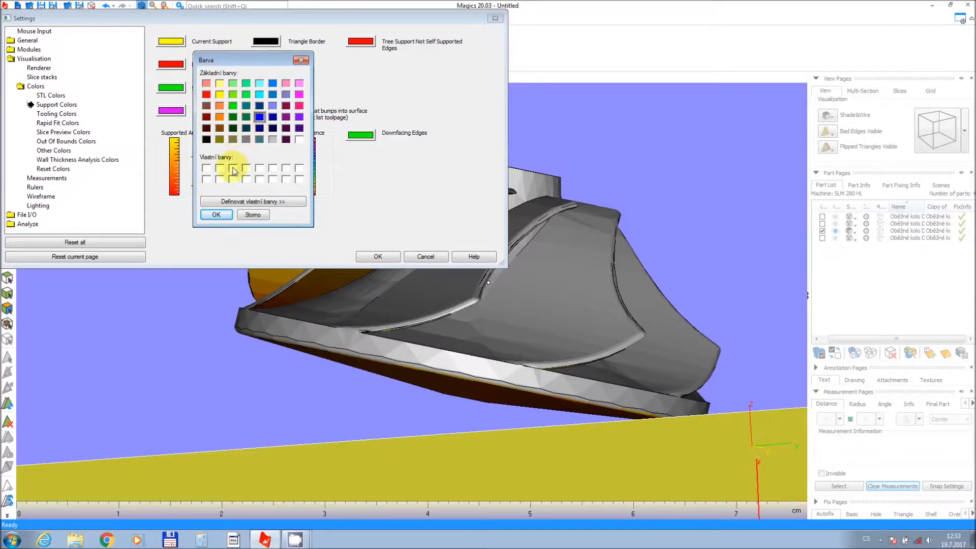
click(216, 214)
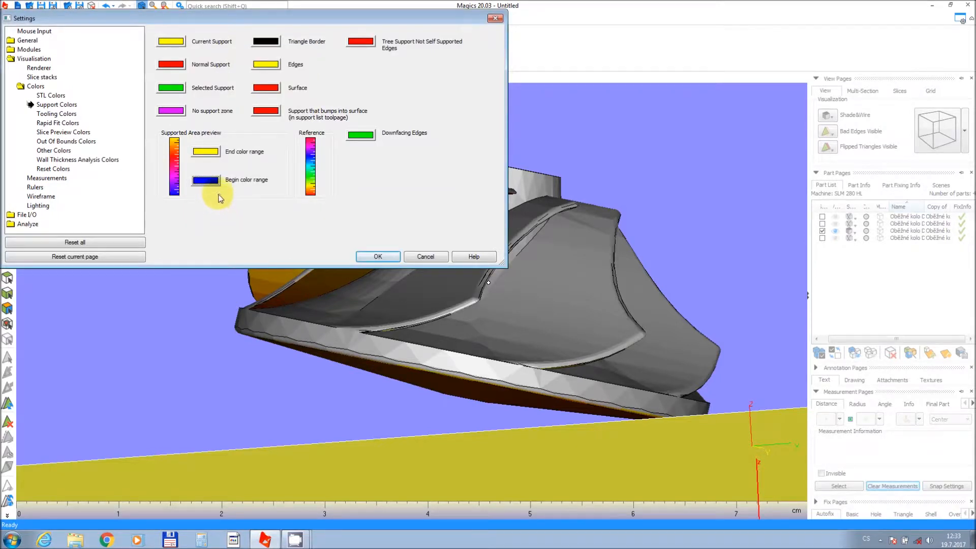
click(377, 256)
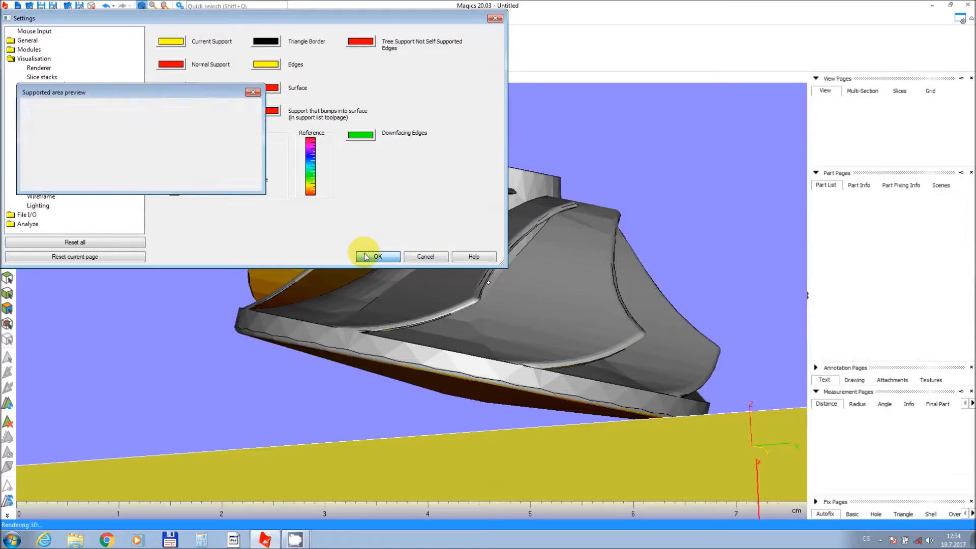
Inspect the highlighted downfacing areas on the impeller's underside.
right_drag(388, 269, 443, 158)
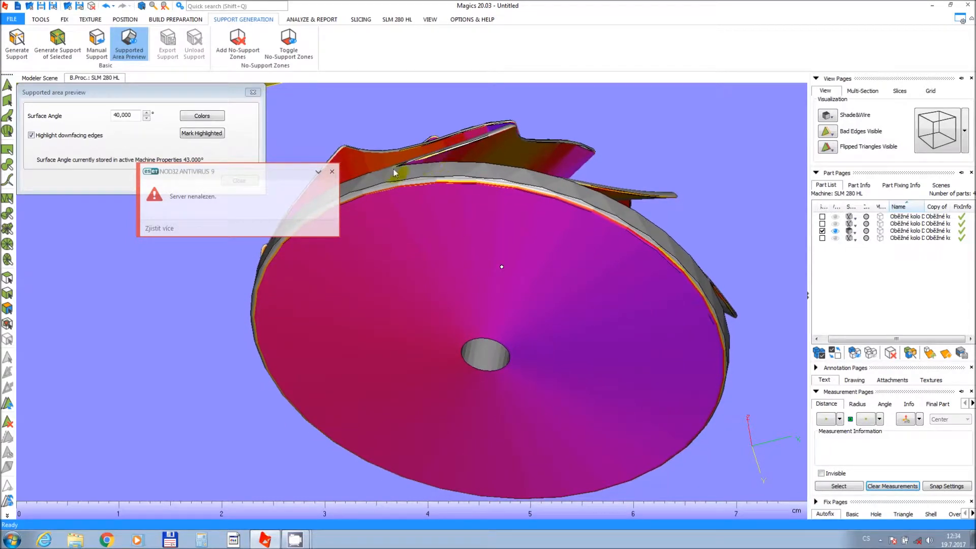
click(332, 173)
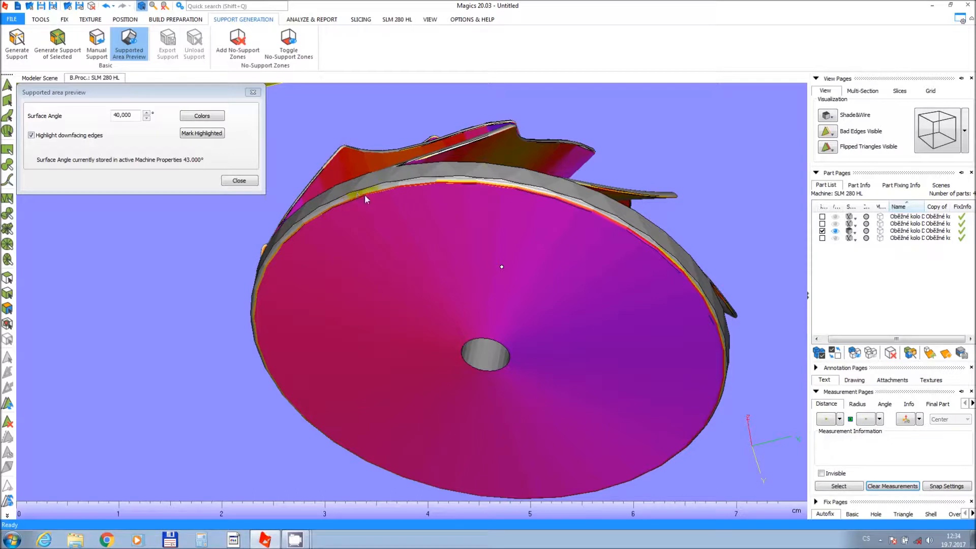
right_drag(413, 214, 401, 202)
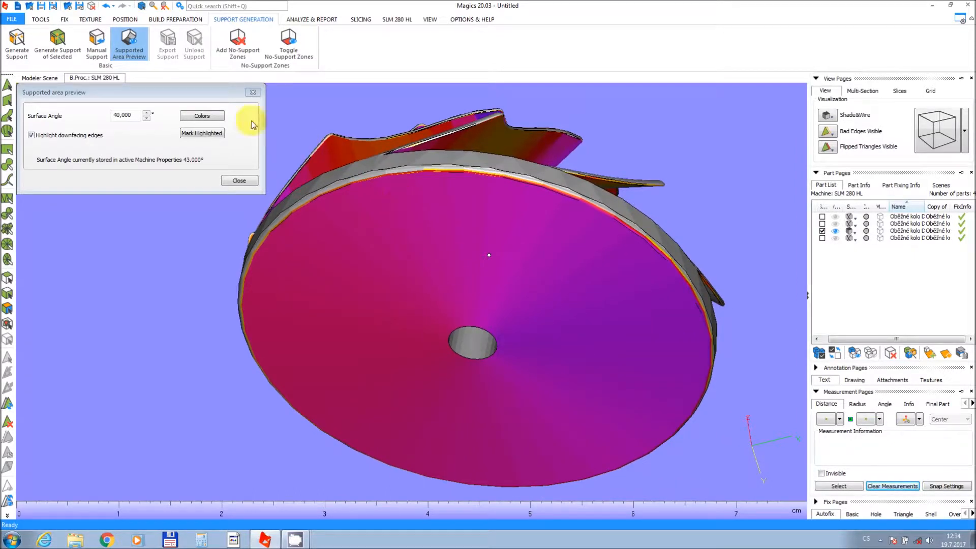
Try to reorient the third impeller with Interactive Rotate, then close the rotate and supported area preview dialogs.
click(41, 20)
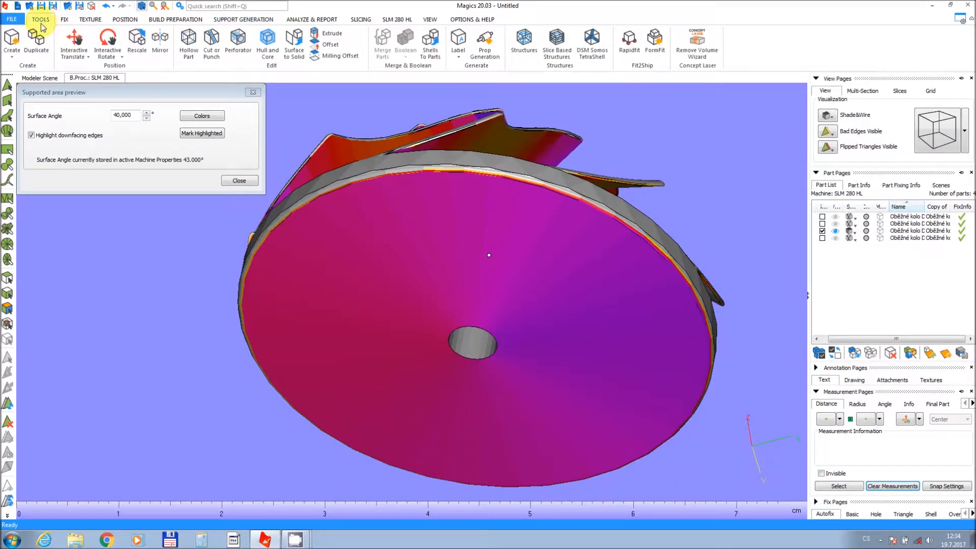
click(101, 50)
drag(498, 289, 498, 290)
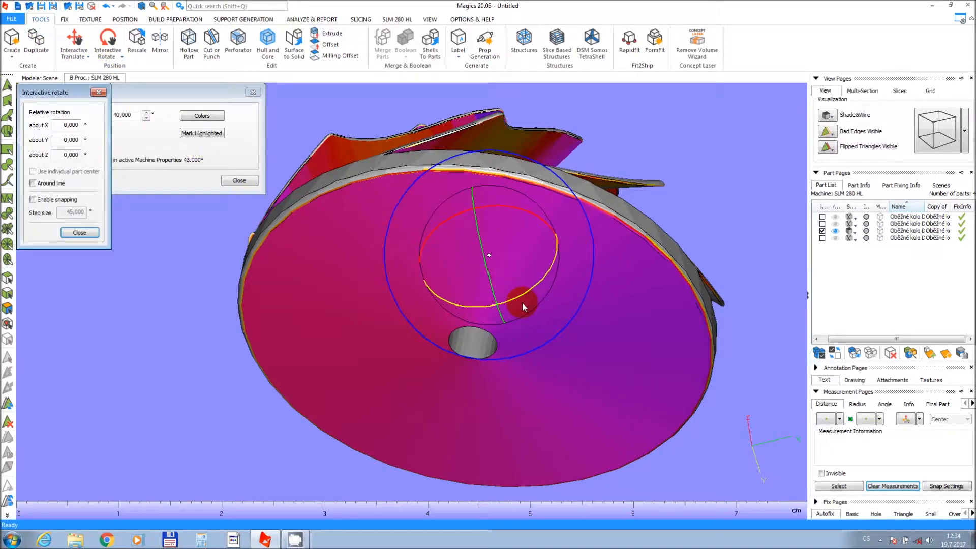
mouse_move(517, 297)
mouse_down()
mouse_move(545, 288)
mouse_move(513, 297)
mouse_up()
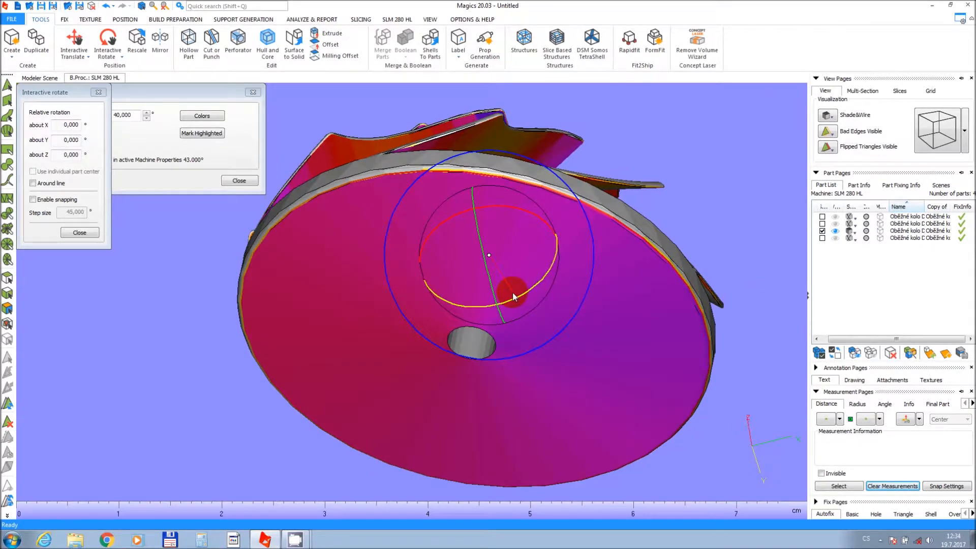
right_drag(447, 172, 478, 380)
click(222, 182)
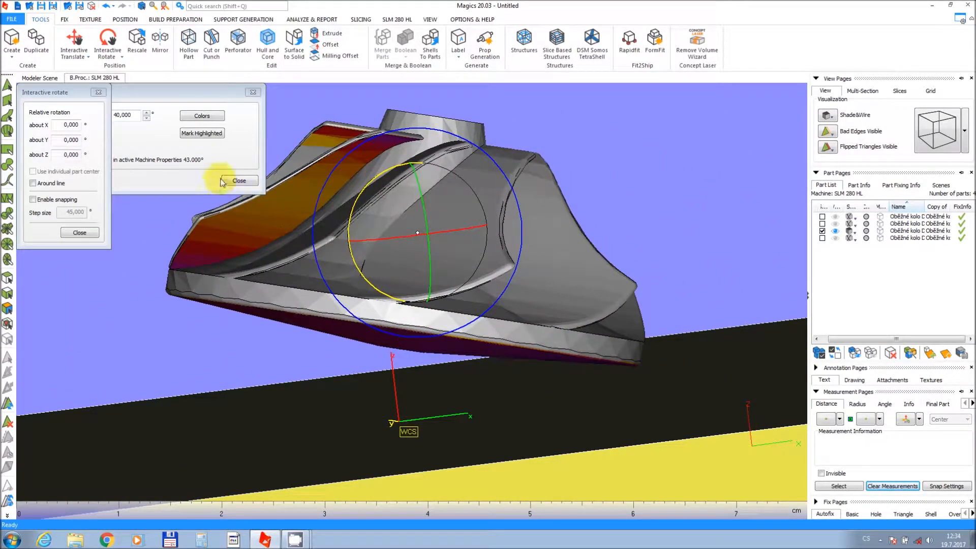
click(95, 233)
Generate supports for the third impeller.
right_drag(514, 255, 492, 267)
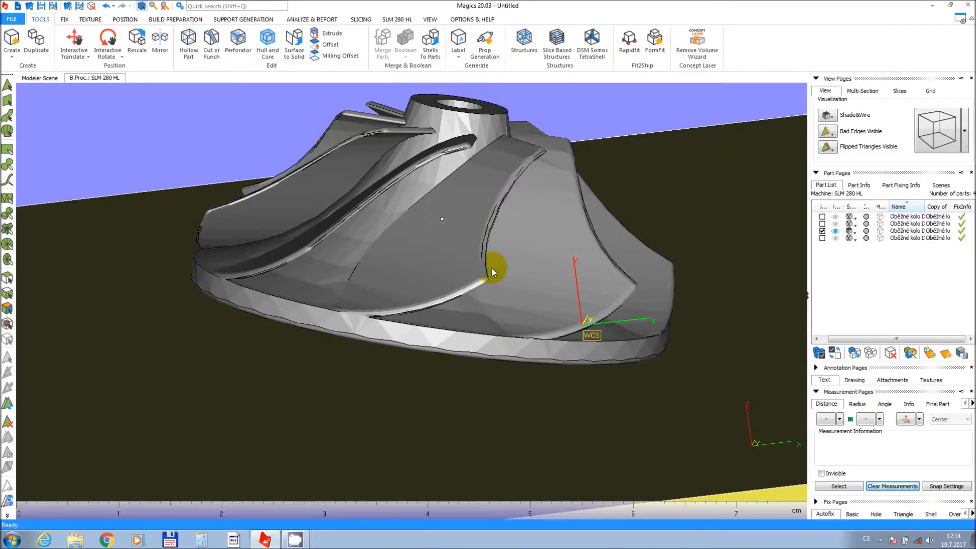
scroll(490, 268, down, 3)
middle_drag(486, 266, 481, 296)
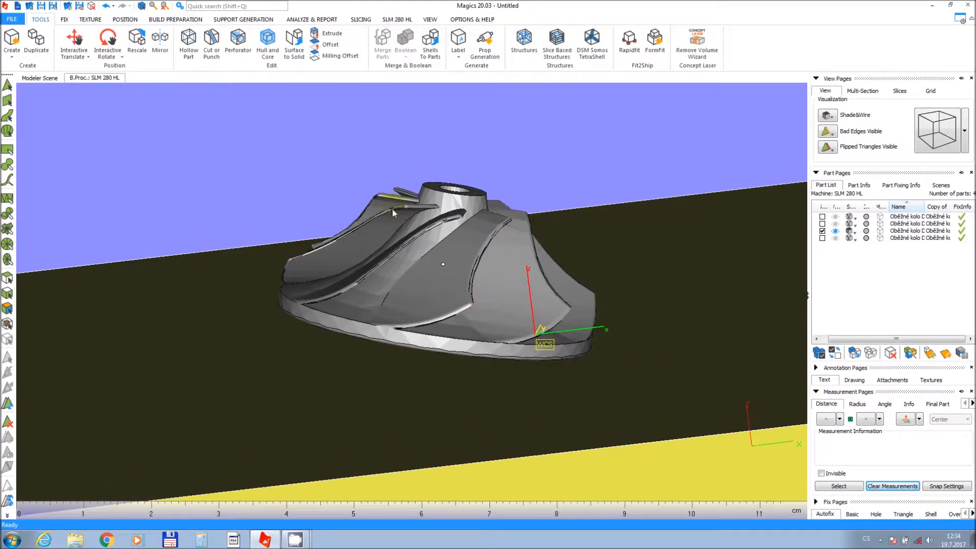
click(243, 19)
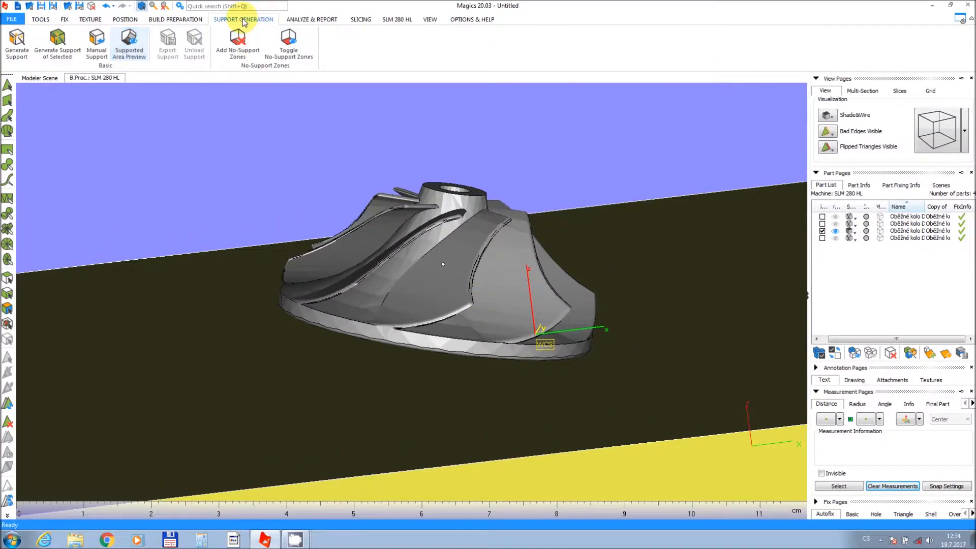
click(12, 43)
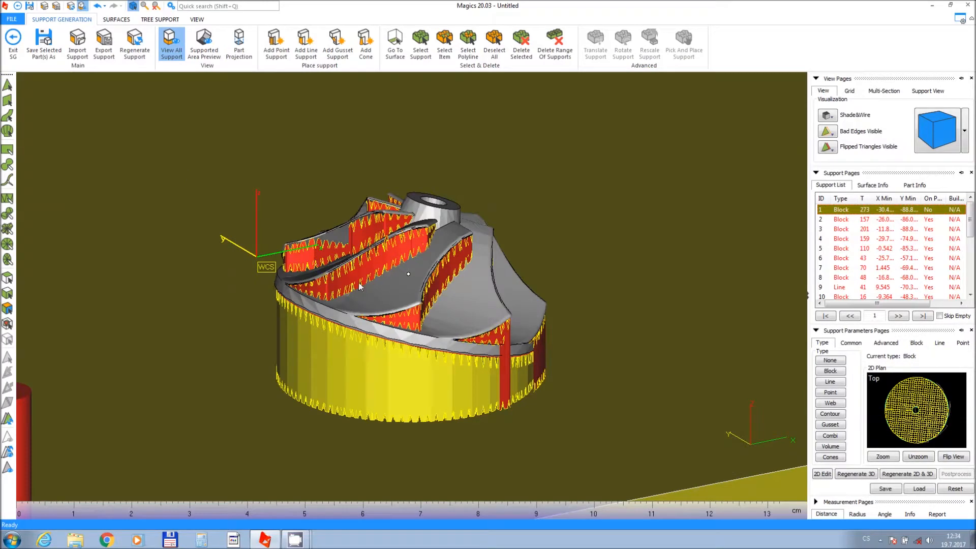
Step through the support list entries one by one to examine each generated support.
middle_drag(359, 286, 367, 269)
right_drag(501, 315, 24, 327)
middle_drag(190, 328, 219, 229)
right_drag(451, 268, 399, 275)
right_drag(393, 308, 403, 345)
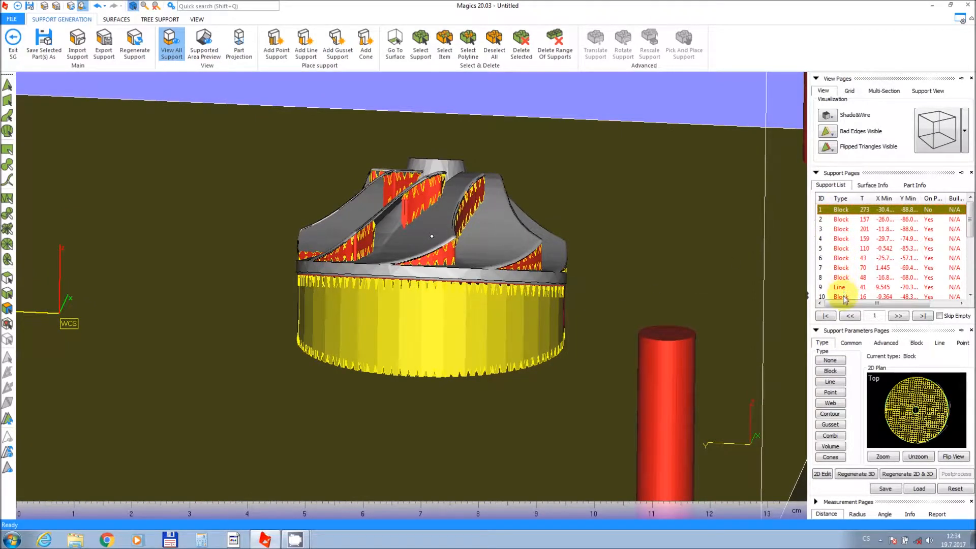
click(841, 219)
click(846, 229)
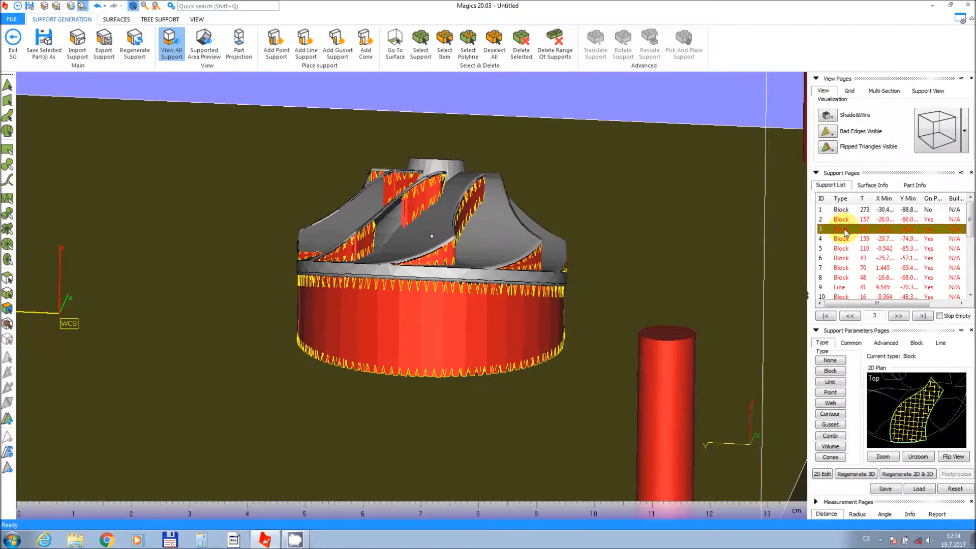
click(847, 239)
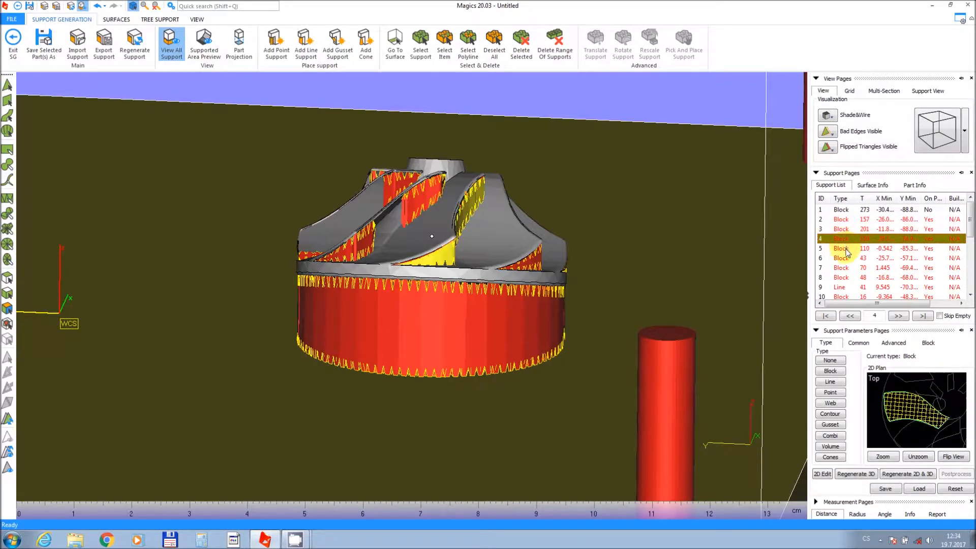
click(847, 249)
click(847, 259)
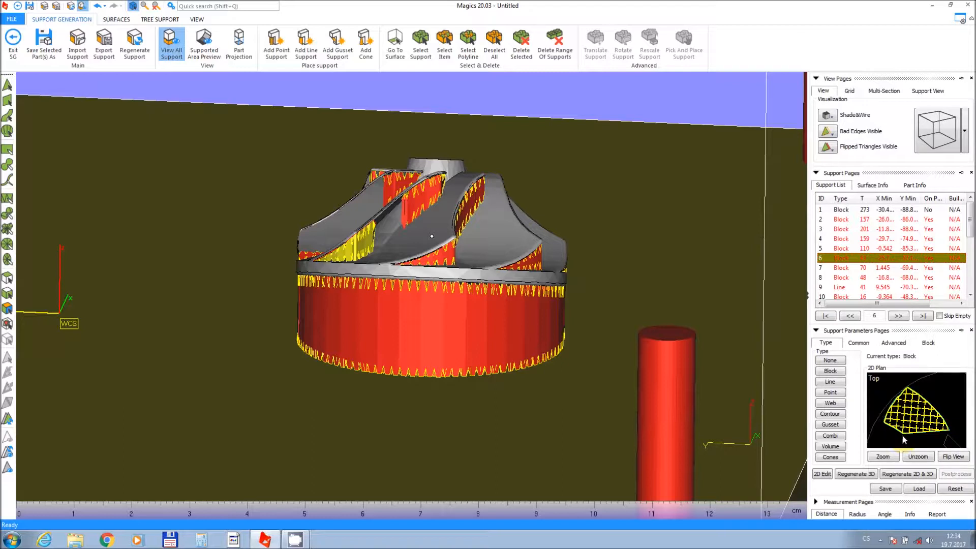
click(838, 269)
click(840, 278)
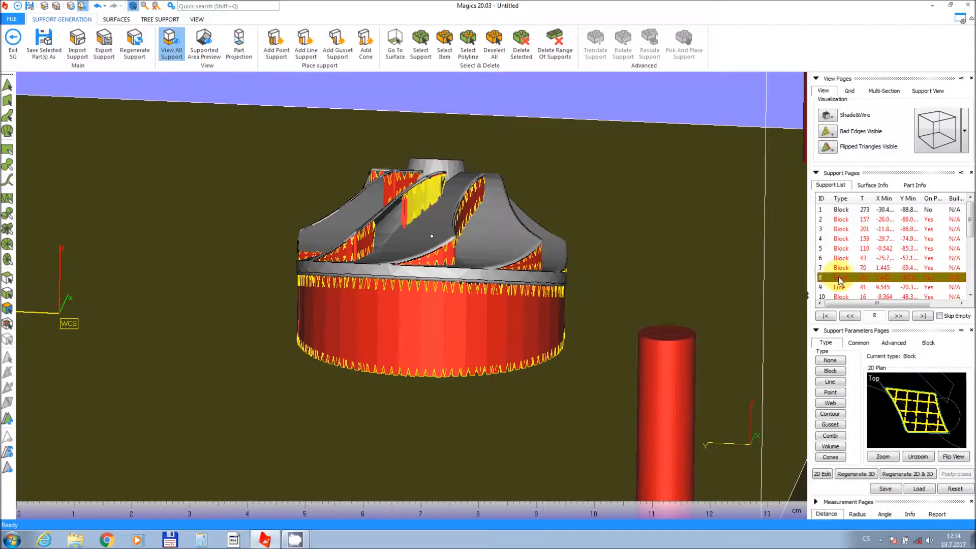
click(840, 288)
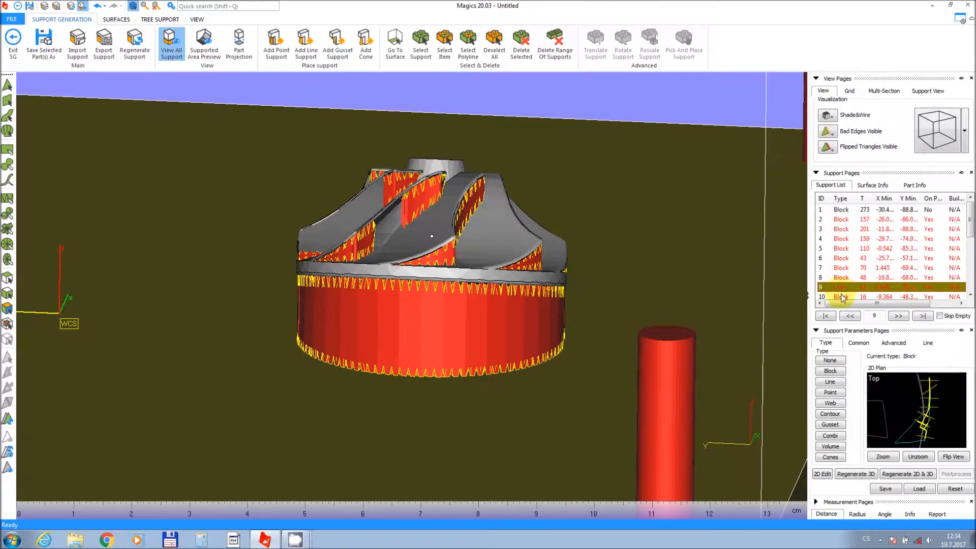
click(841, 296)
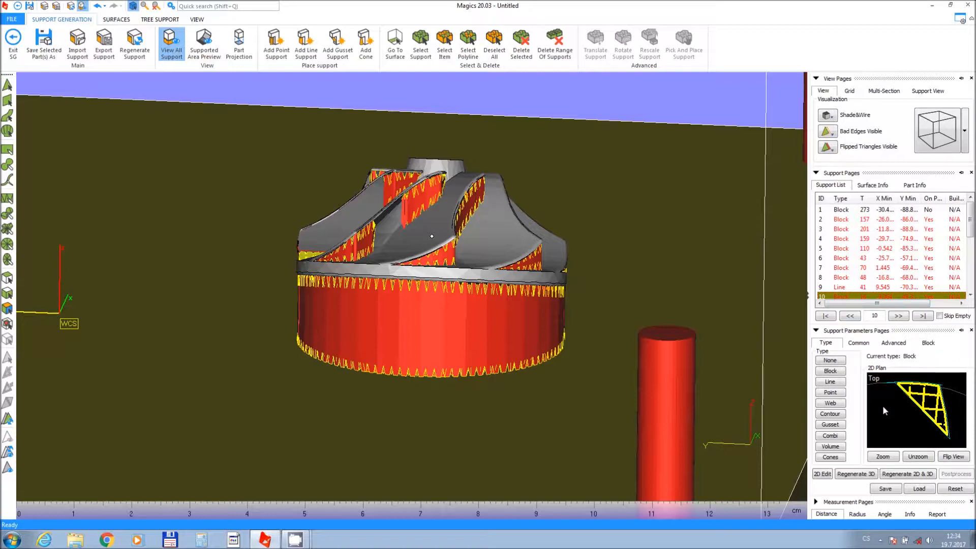
Open the 2D support editor and step through several support list entries to examine their outlines, then close it.
click(828, 475)
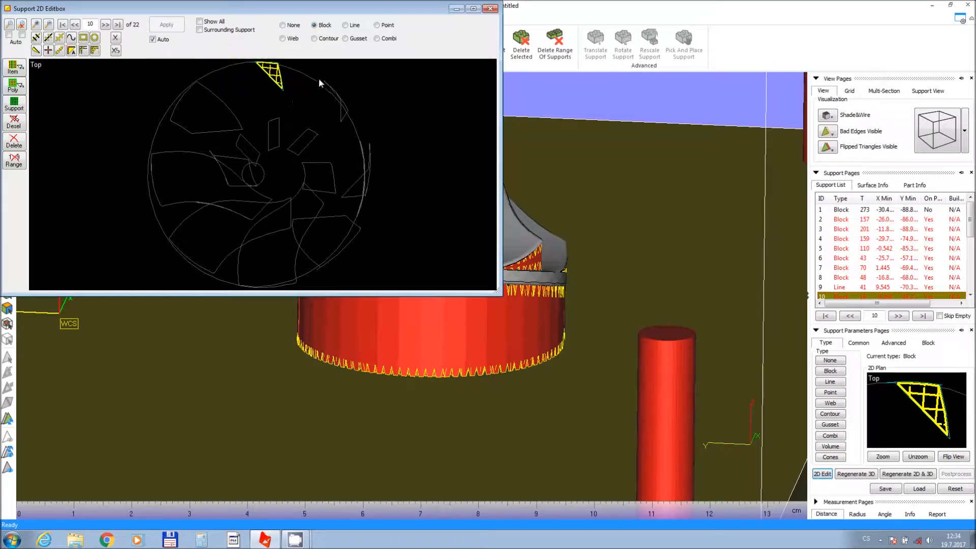
click(841, 267)
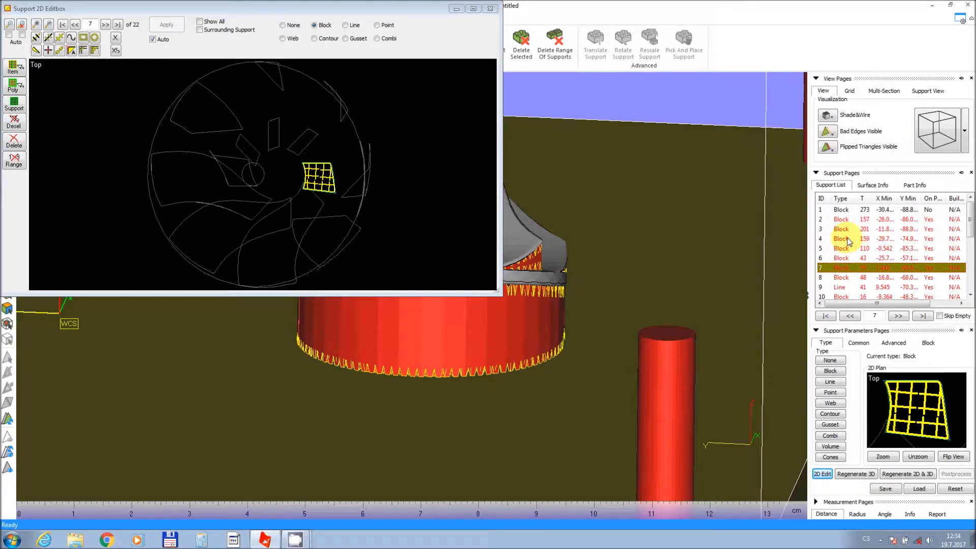
click(848, 241)
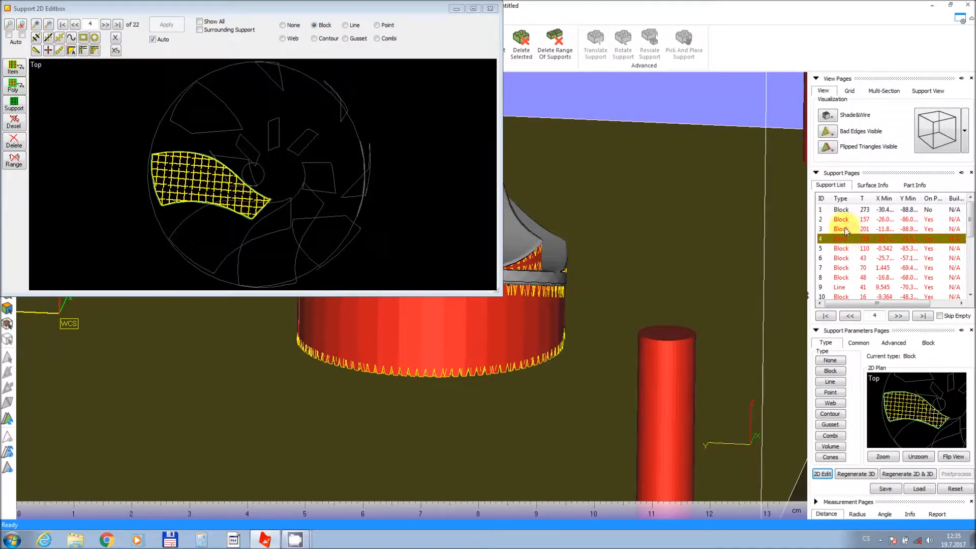
click(847, 230)
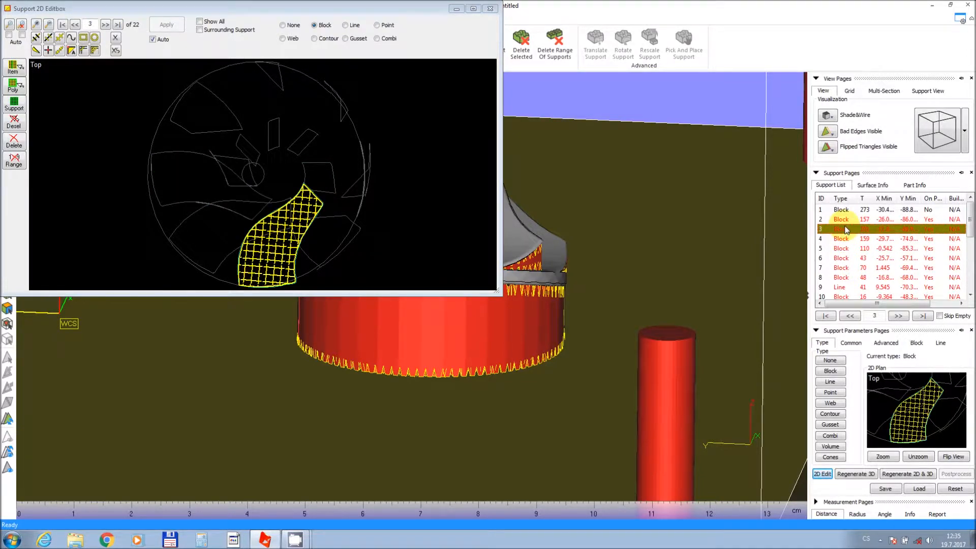
click(846, 220)
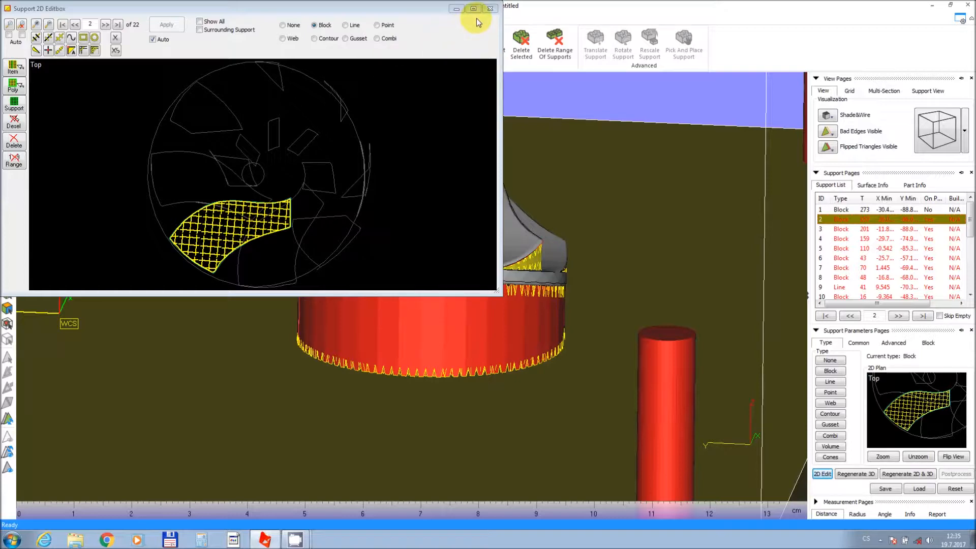
click(490, 8)
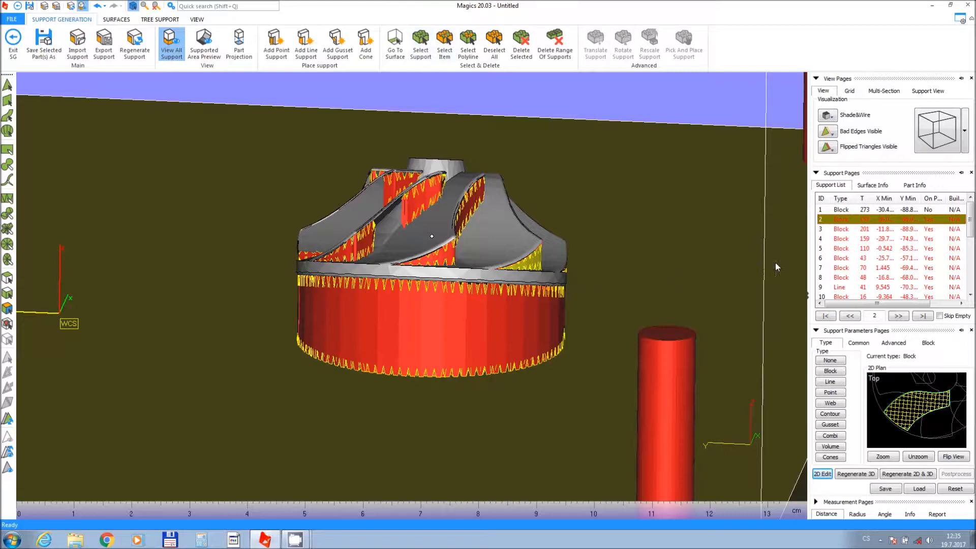
Select the first support in the list, view it from below, and open its block hatching parameters.
click(846, 210)
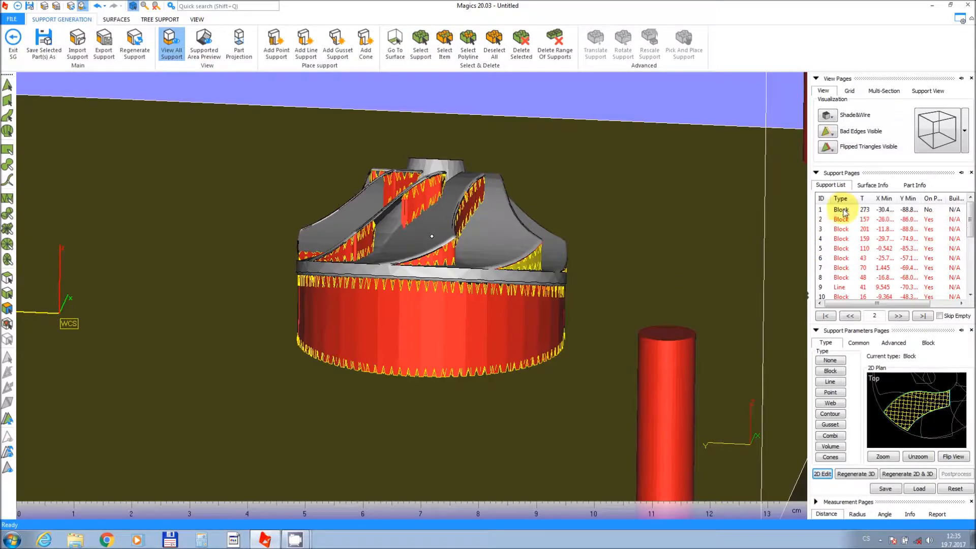
right_drag(433, 323, 423, 222)
middle_drag(427, 354, 444, 242)
right_drag(446, 240, 446, 213)
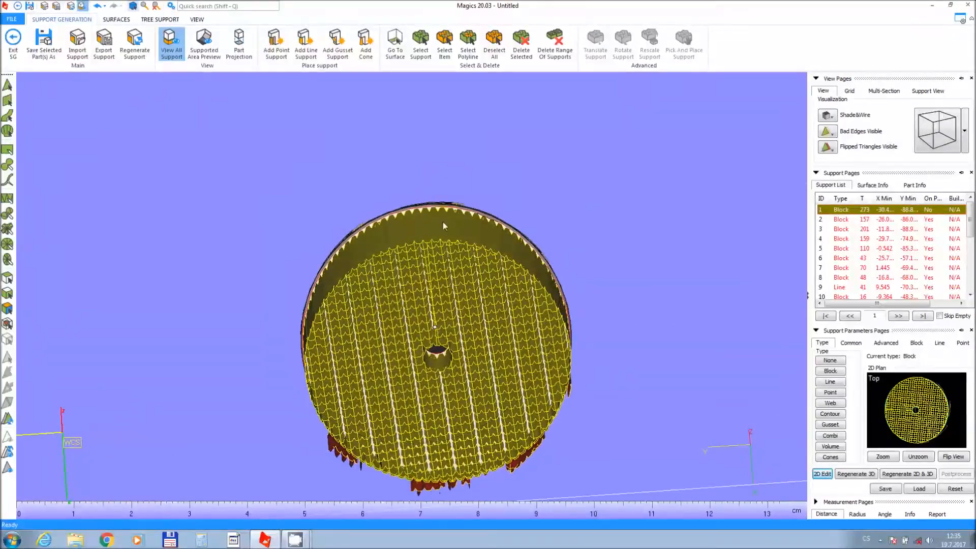
middle_drag(441, 273, 441, 178)
scroll(443, 208, up, 1)
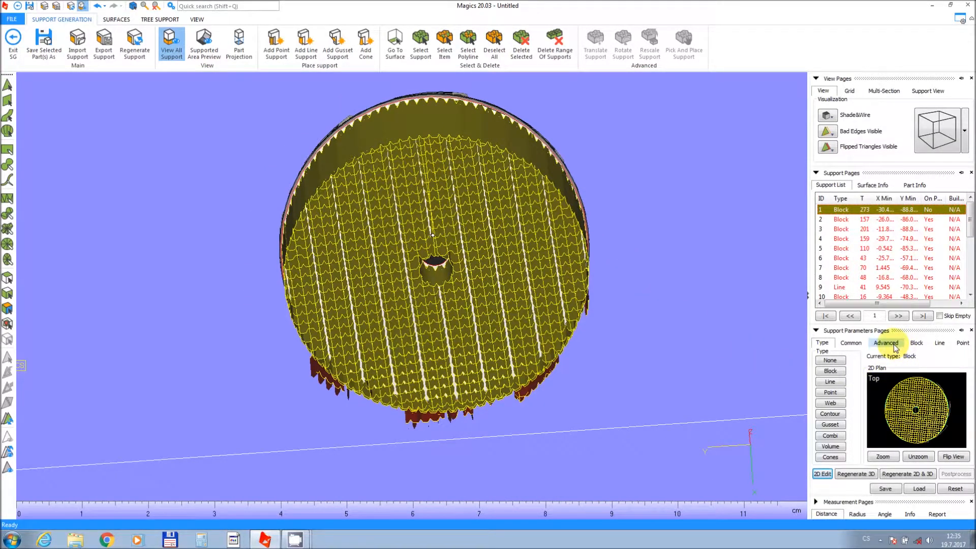
click(914, 343)
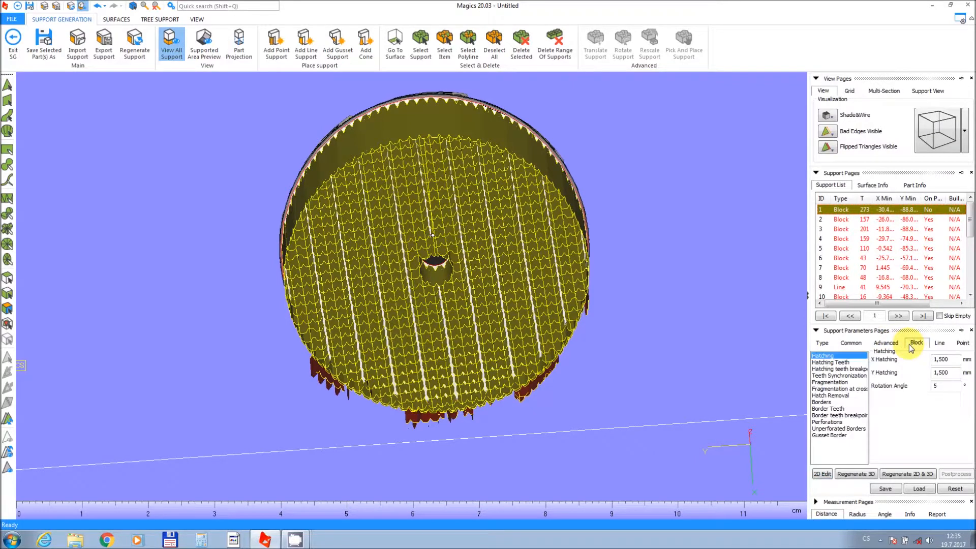
click(849, 345)
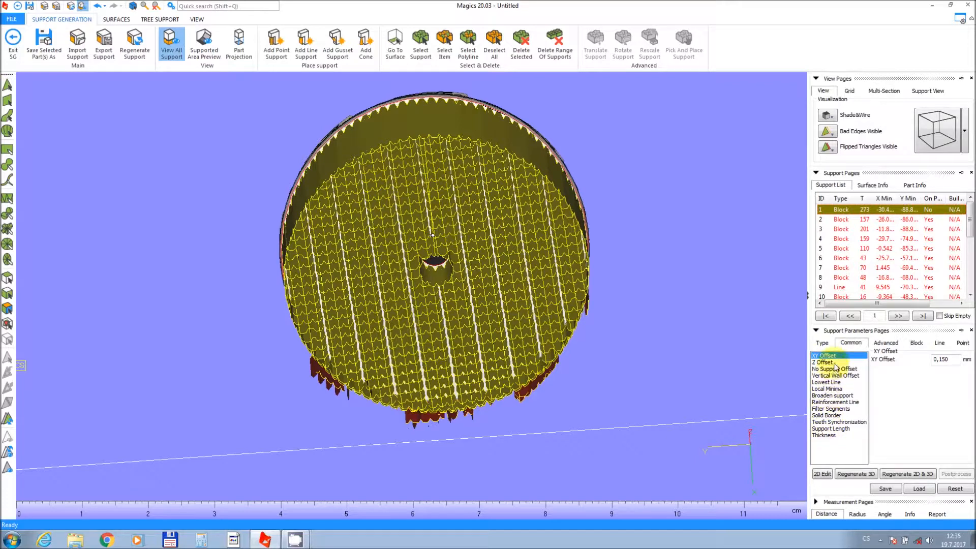
click(910, 346)
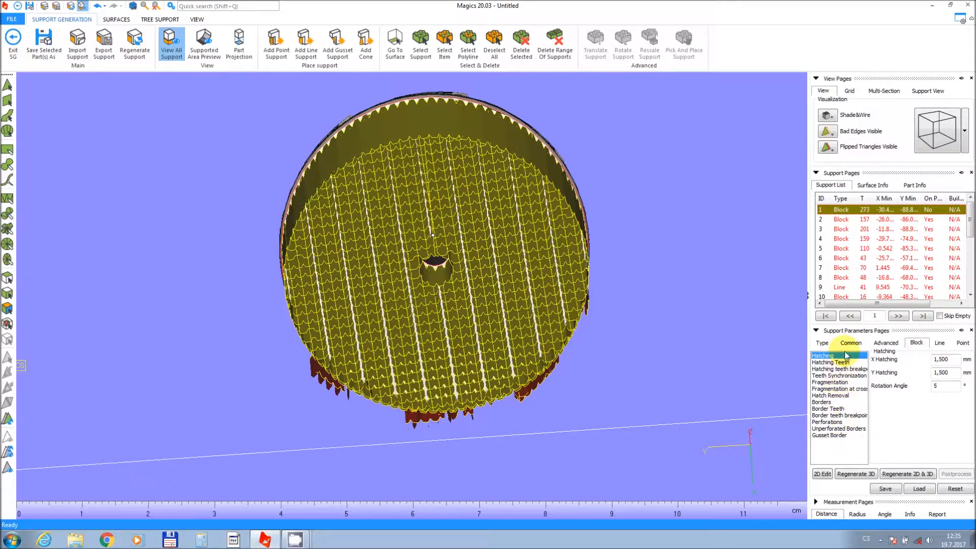
Set the block support's X and Y hatching to 3 mm and regenerate it in 2D and 3D.
double_click(935, 359)
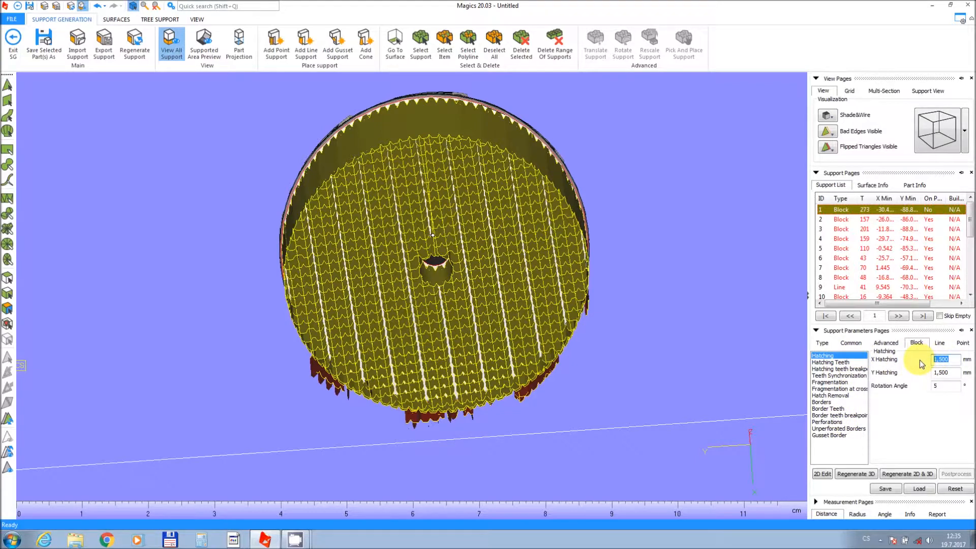
text(3)
key(Tab)
text(3)
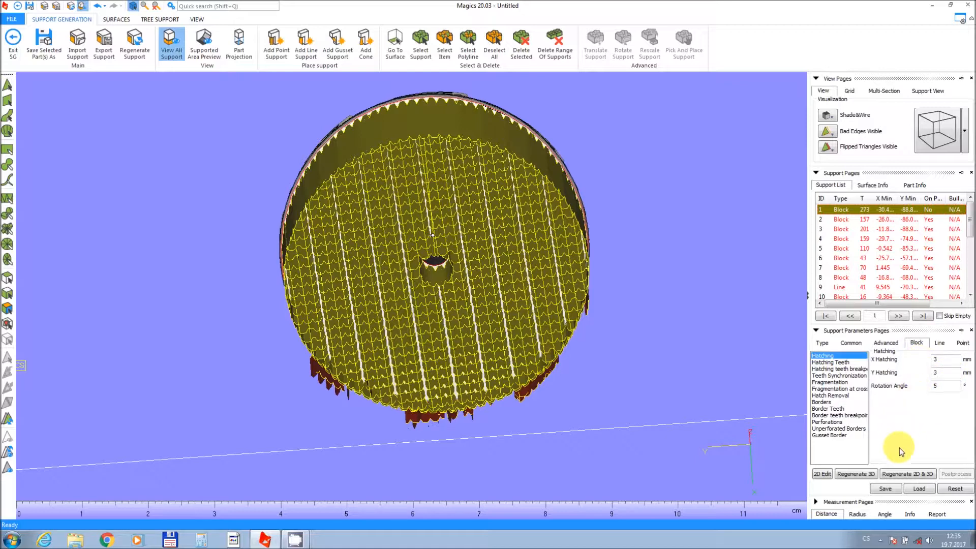
click(904, 478)
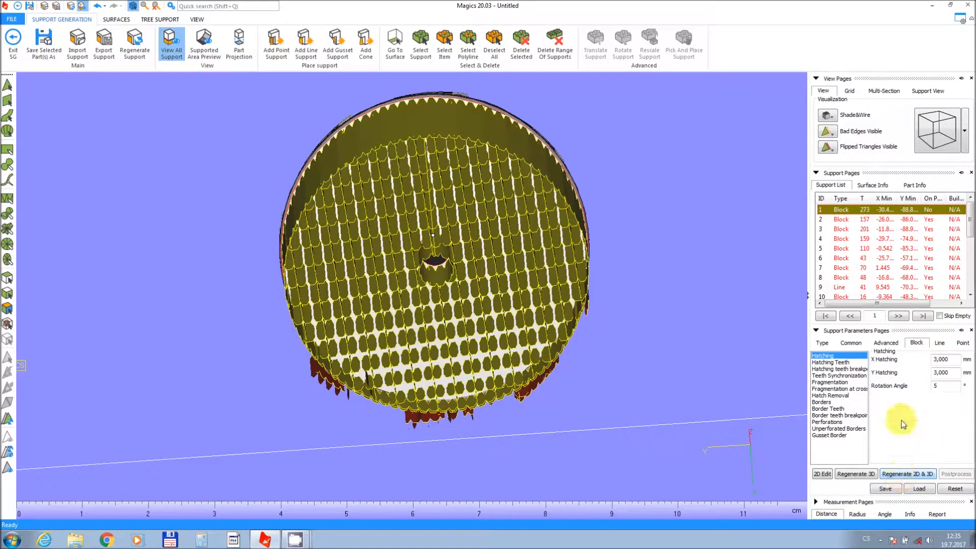
Set the block support's X and Y hatching to 2 mm and regenerate it in 2D and 3D.
mouse_move(953, 358)
mouse_down()
mouse_move(928, 358)
mouse_move(934, 376)
mouse_up()
text(2)
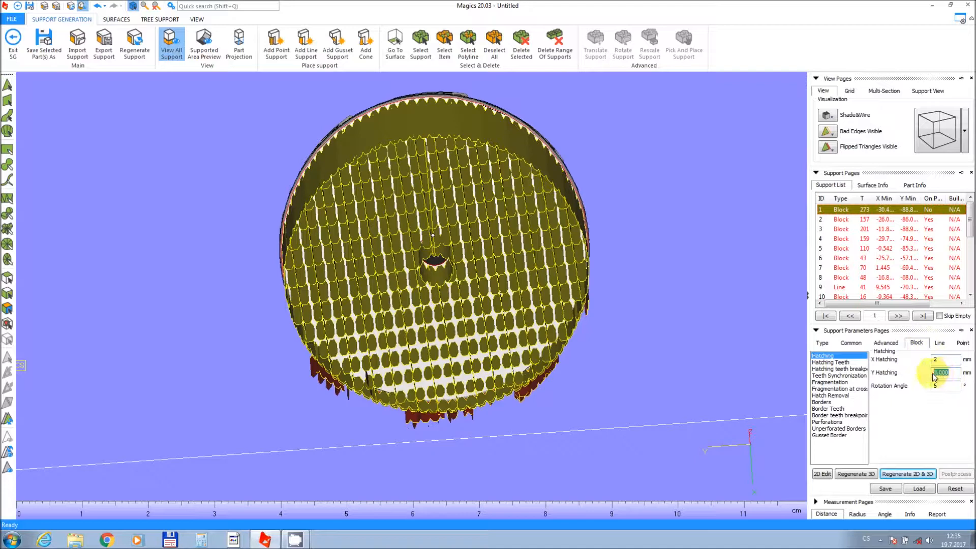
click(902, 475)
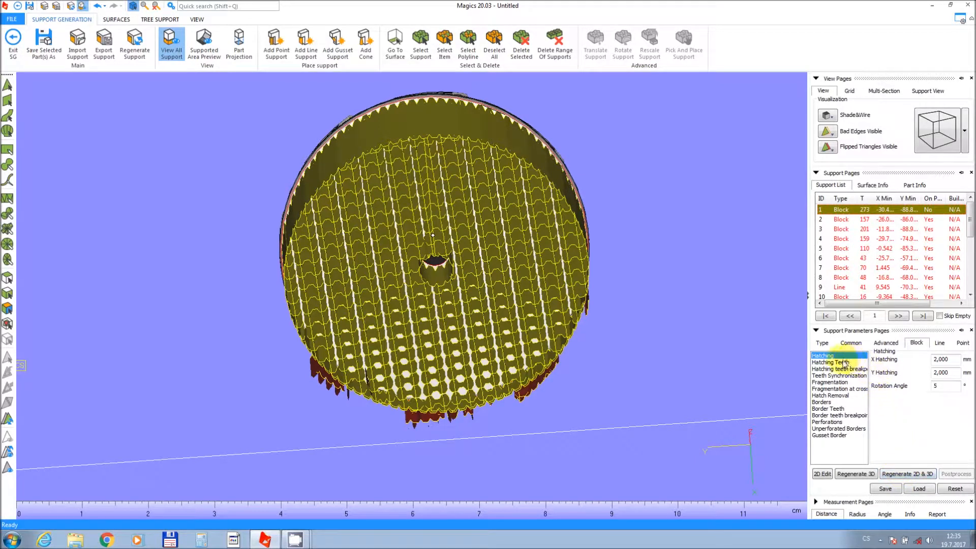
Set the upper border teeth height to 4 mm for the first support and regenerate it in 2D and 3D.
click(824, 409)
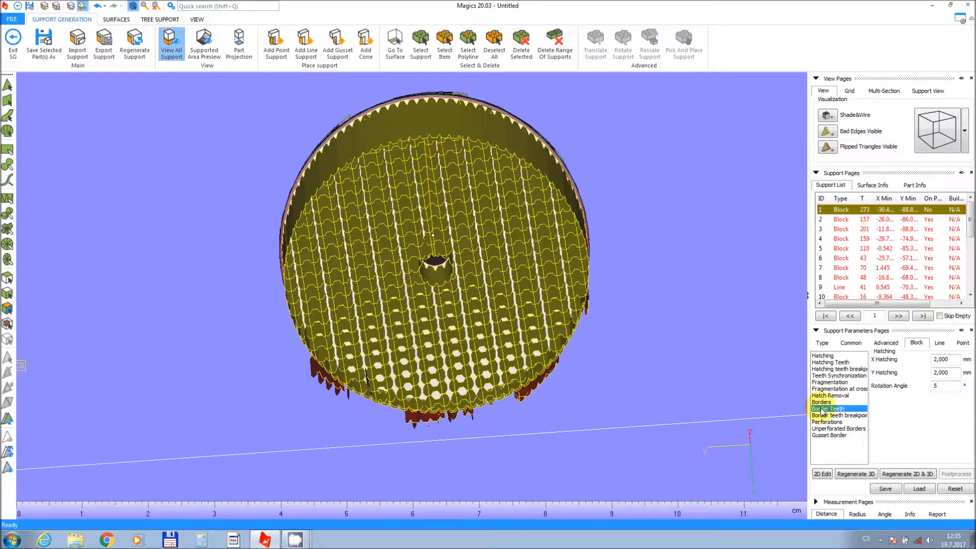
right_drag(436, 126, 410, 239)
scroll(418, 110, up, 5)
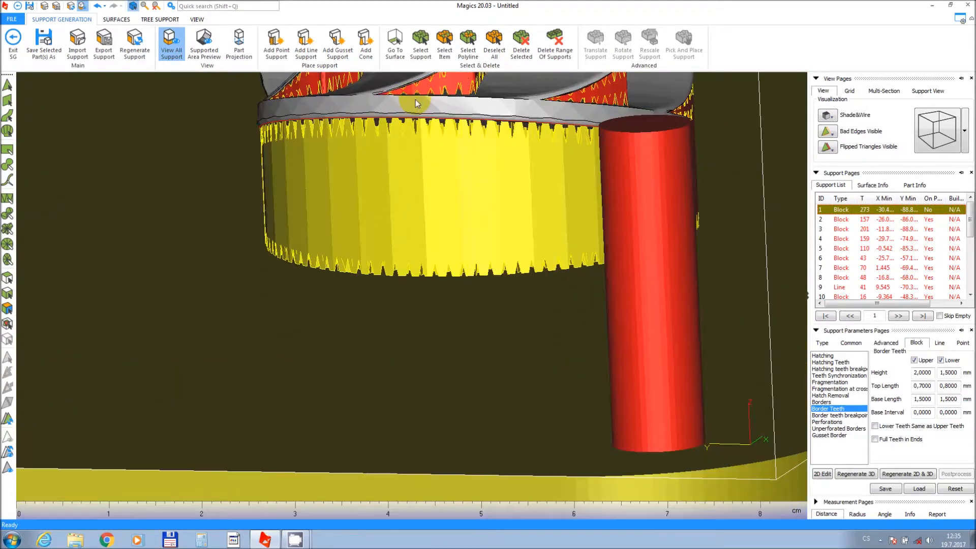
scroll(416, 117, up, 1)
middle_drag(417, 134, 425, 149)
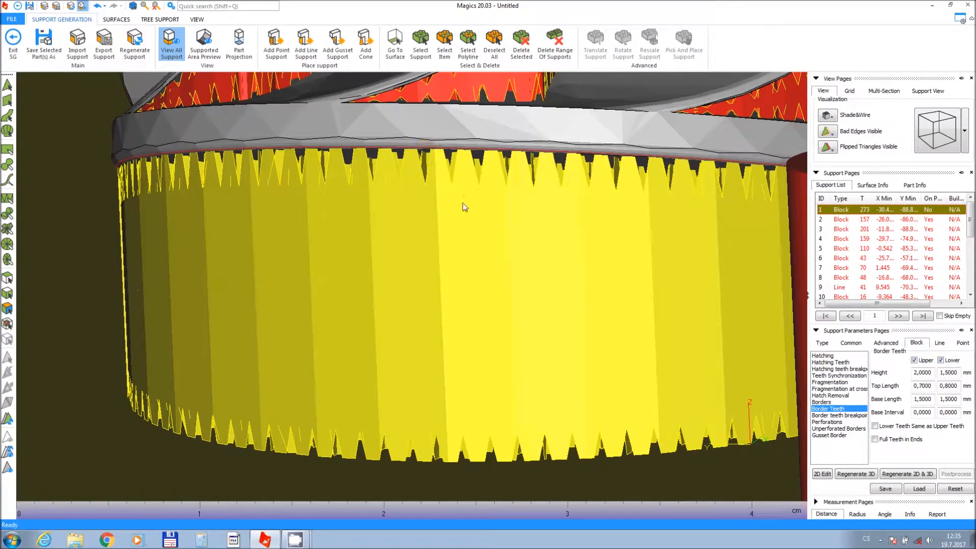
click(943, 382)
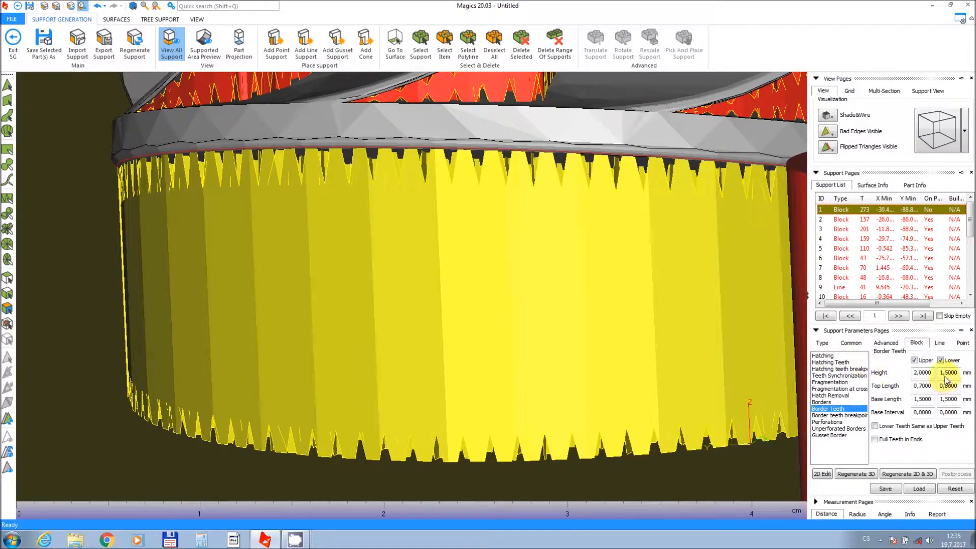
drag(933, 376, 894, 376)
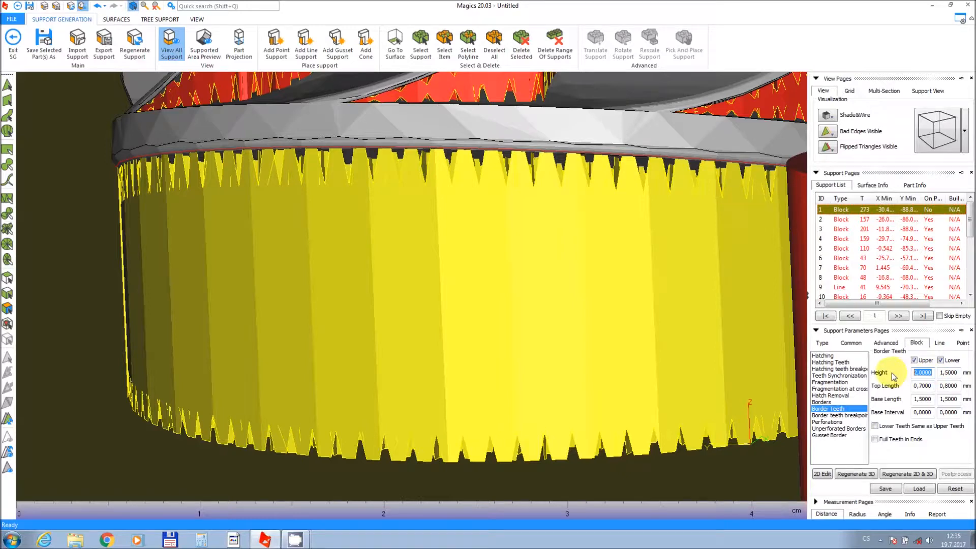
text(4)
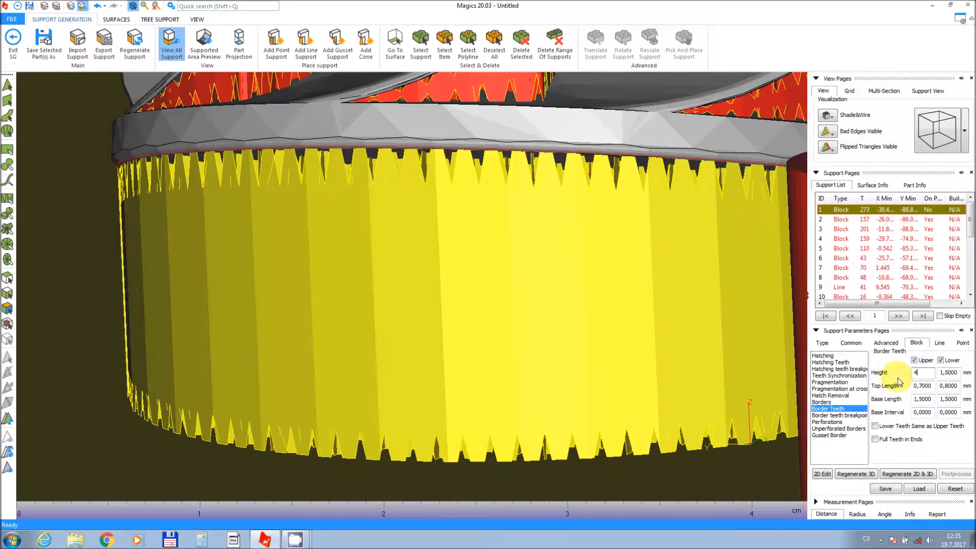
click(895, 478)
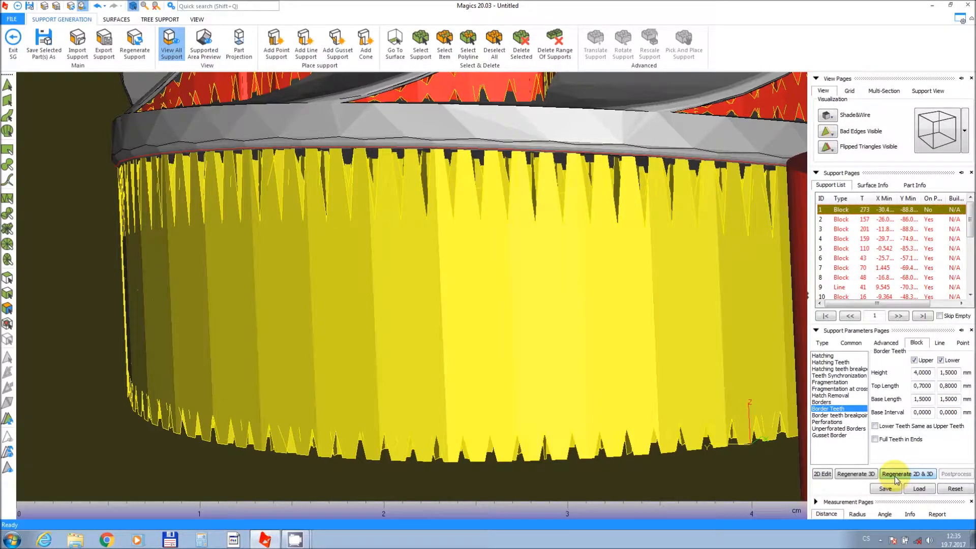
Inspect the regenerated border teeth and the support underneath the impeller from several angles.
click(367, 135)
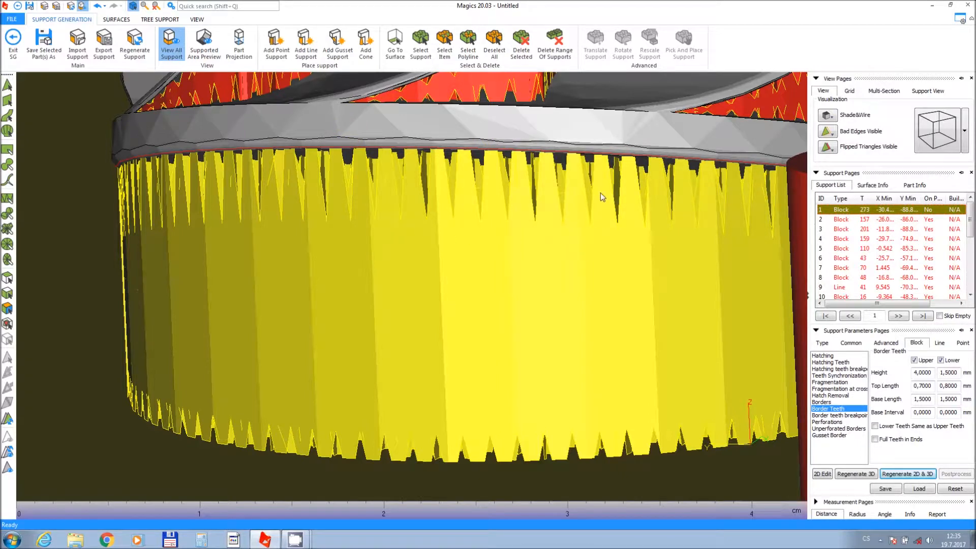
click(489, 148)
middle_drag(503, 176, 505, 190)
right_drag(507, 272, 503, 252)
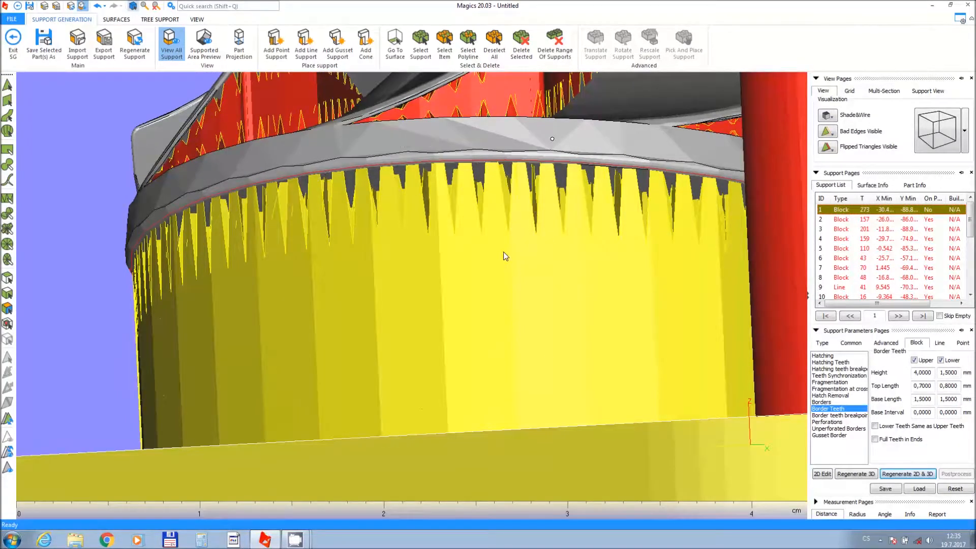
scroll(504, 252, down, 2)
right_drag(479, 308, 469, 181)
right_drag(528, 400, 488, 235)
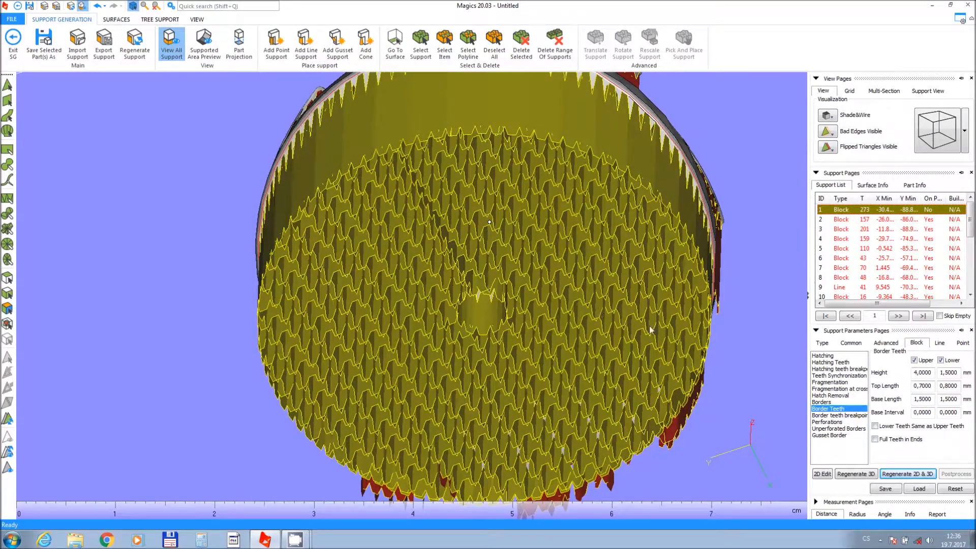
Try Line, Web and Volume types on the first support, settle on Cones, and open the cone spacing settings.
click(884, 344)
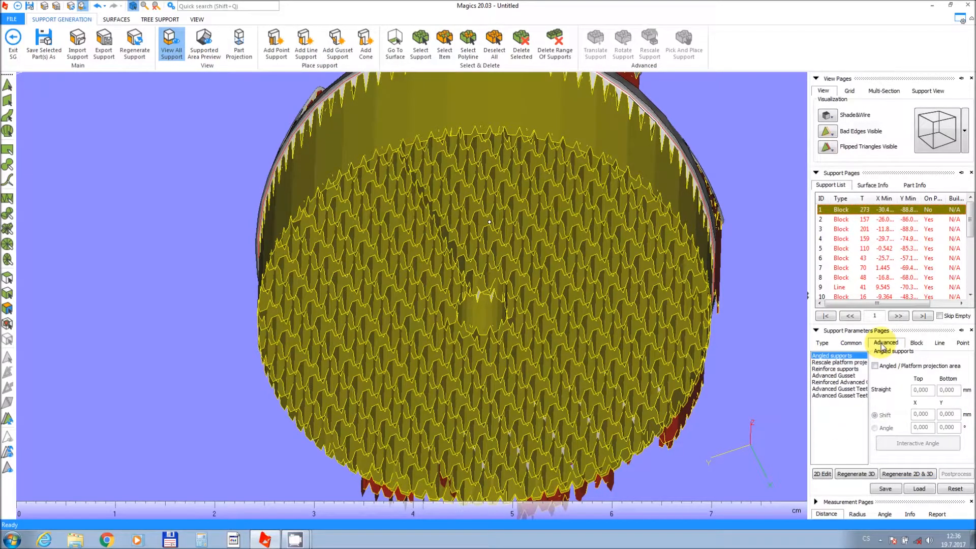
click(829, 343)
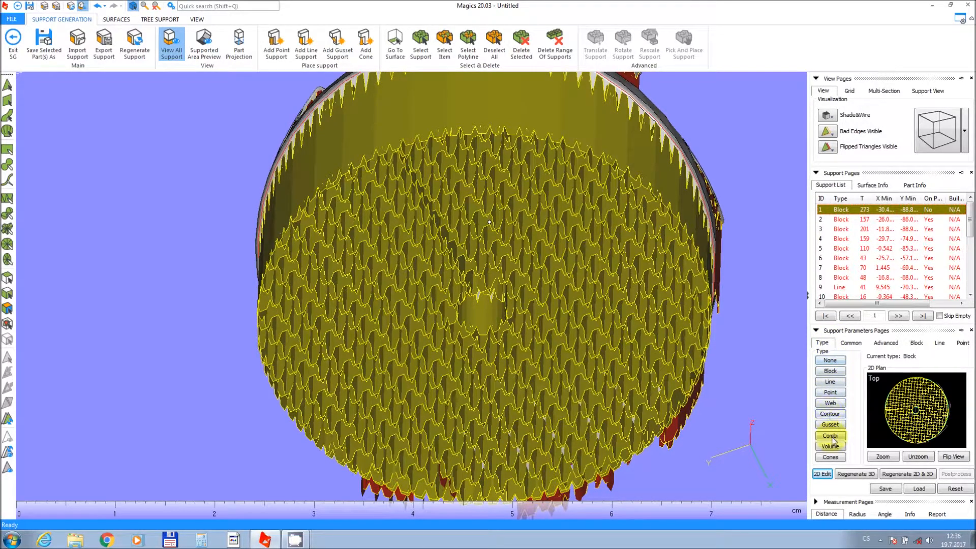
click(830, 382)
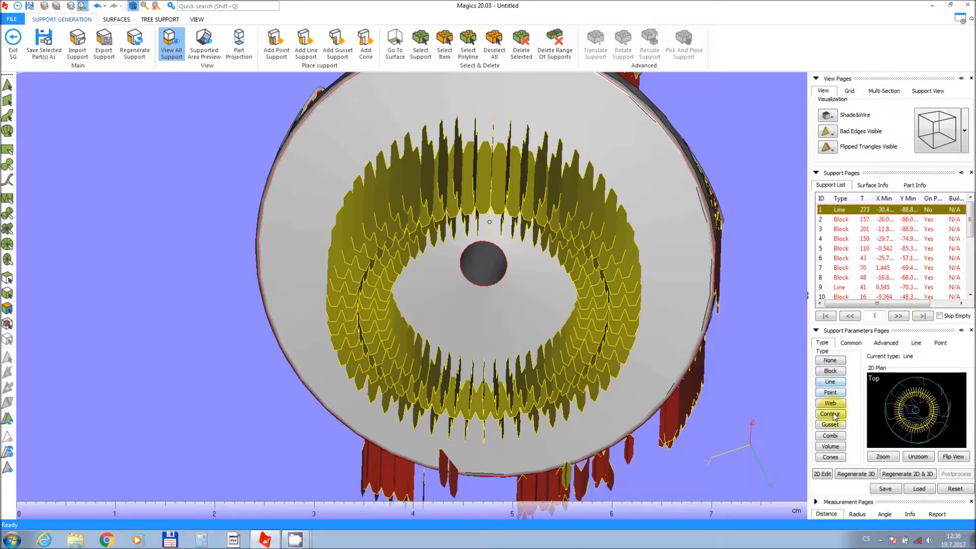
click(828, 403)
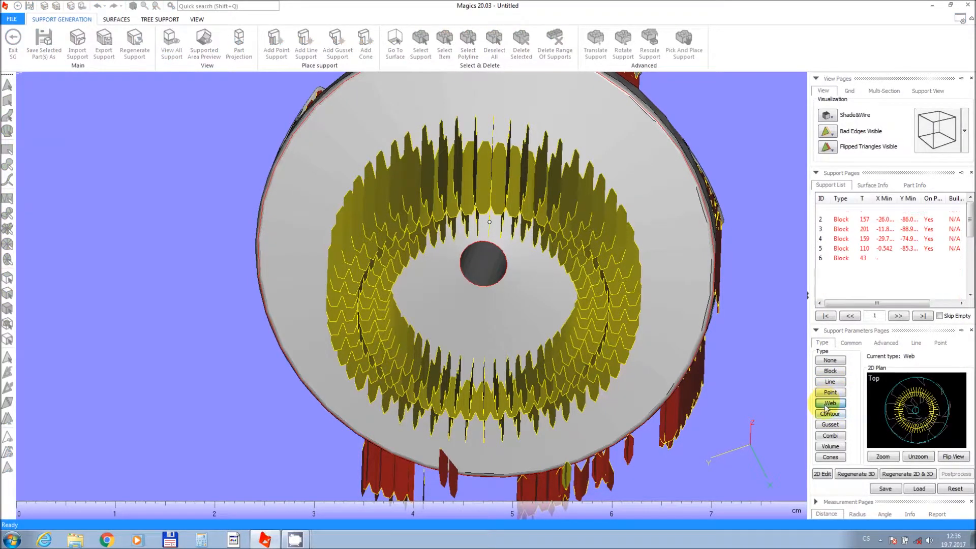
click(831, 448)
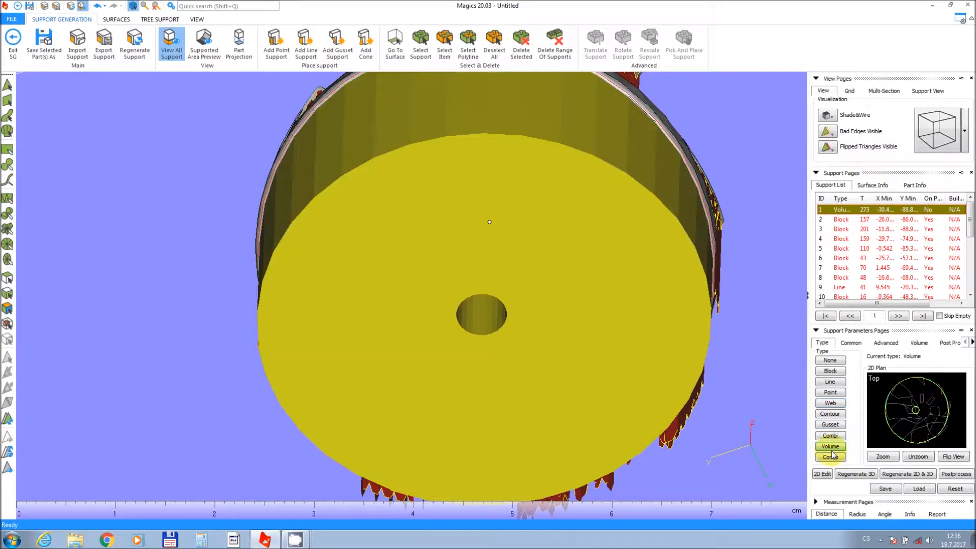
click(831, 457)
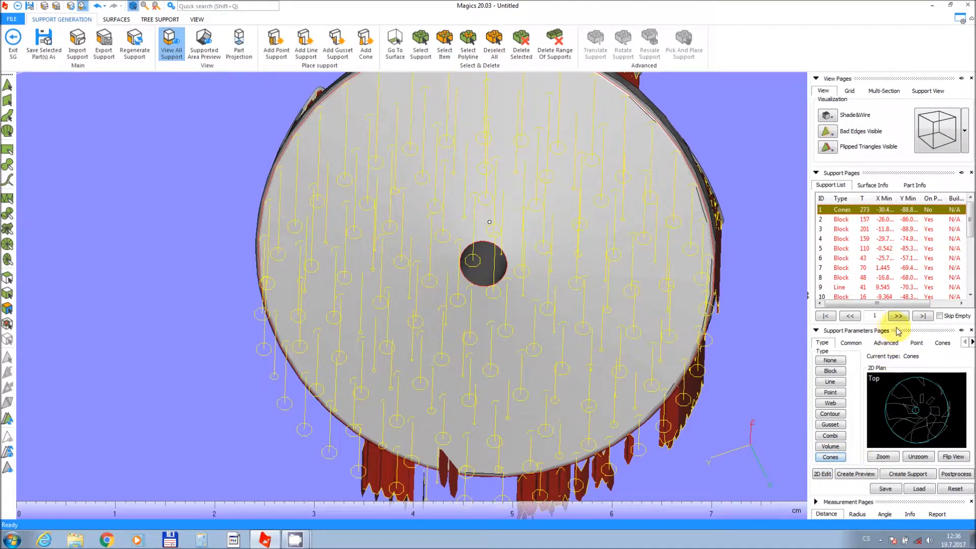
click(942, 343)
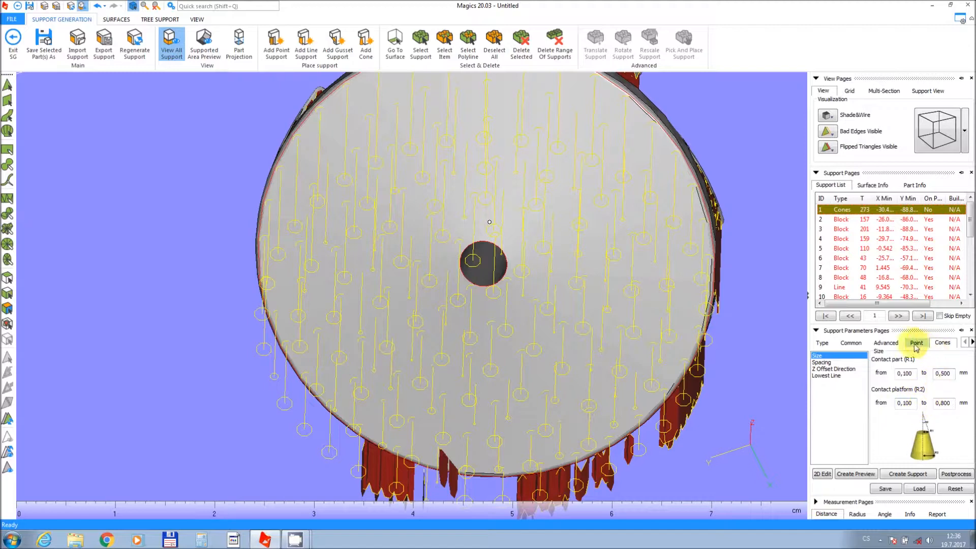
click(833, 362)
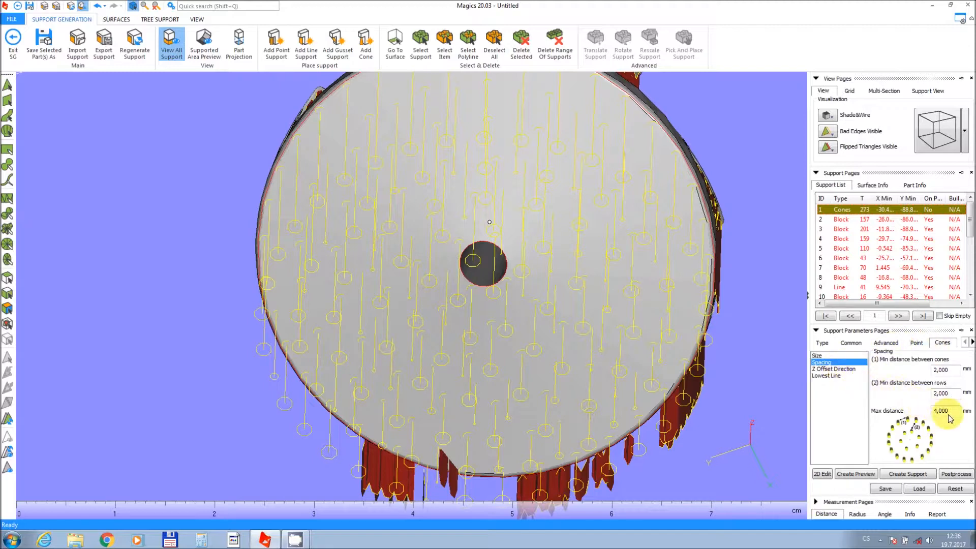
Set the cone spacing between cones and between rows to 3 mm and create the cone support.
double_click(940, 369)
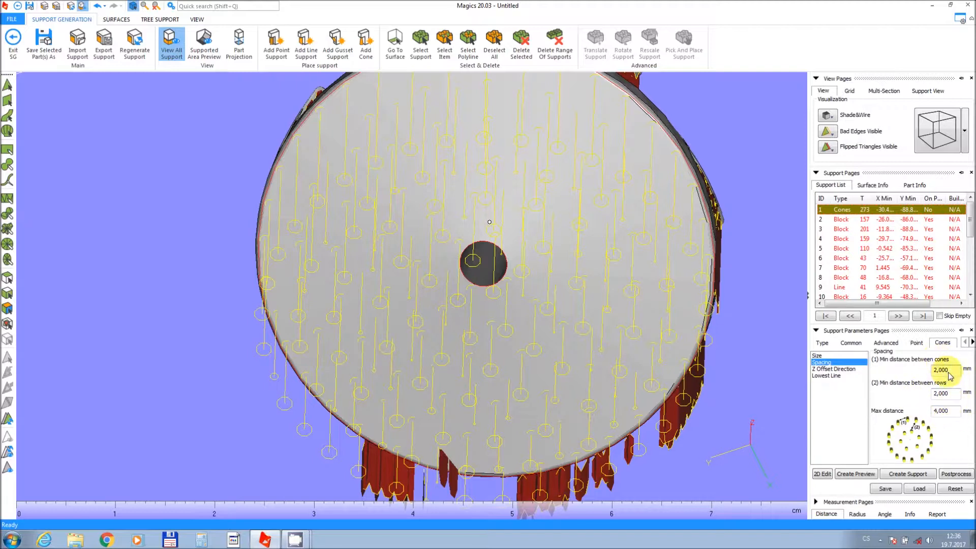
text(3)
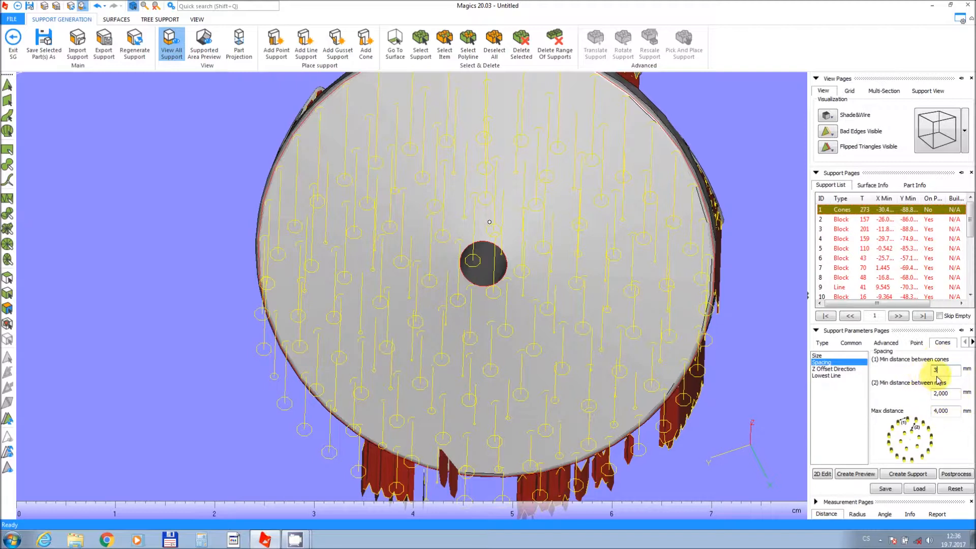
double_click(940, 393)
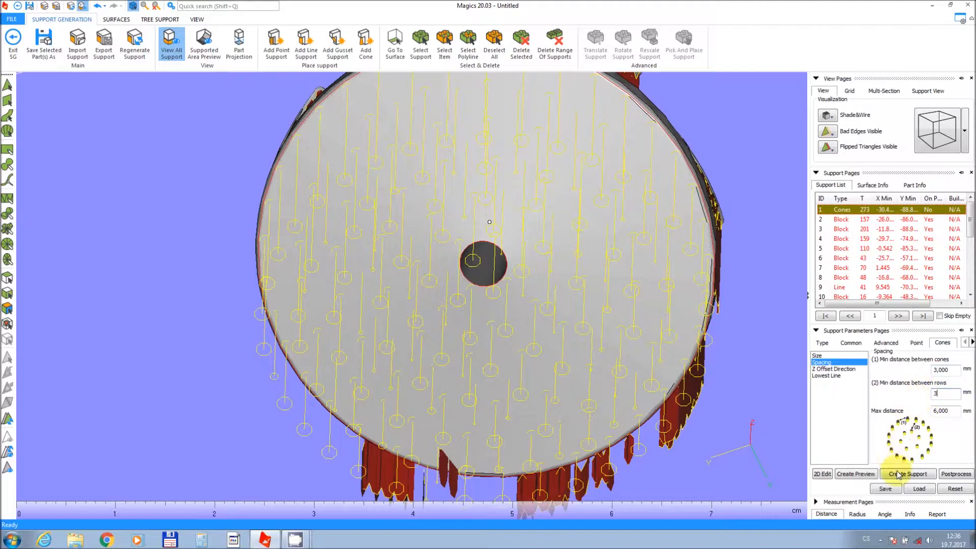
click(897, 474)
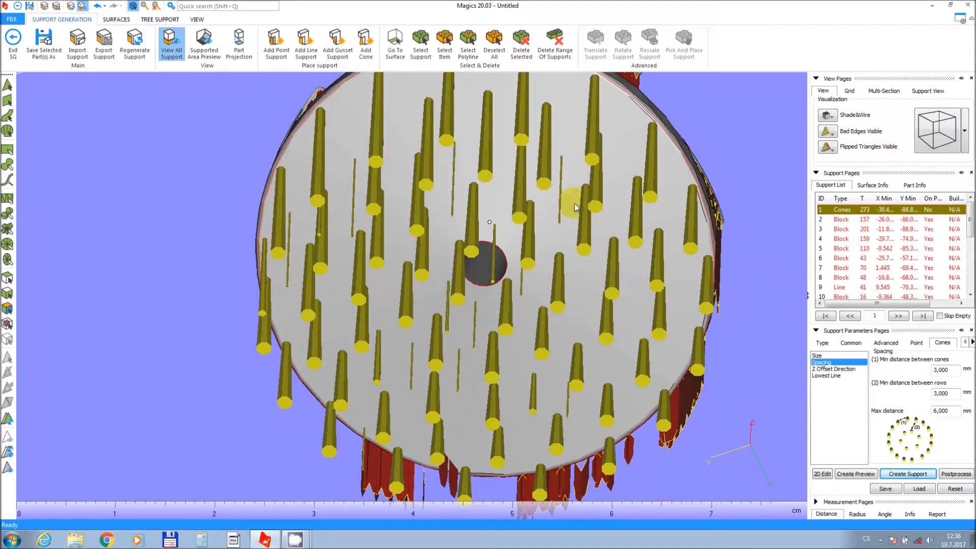
Switch the first support's type back to Block.
click(830, 343)
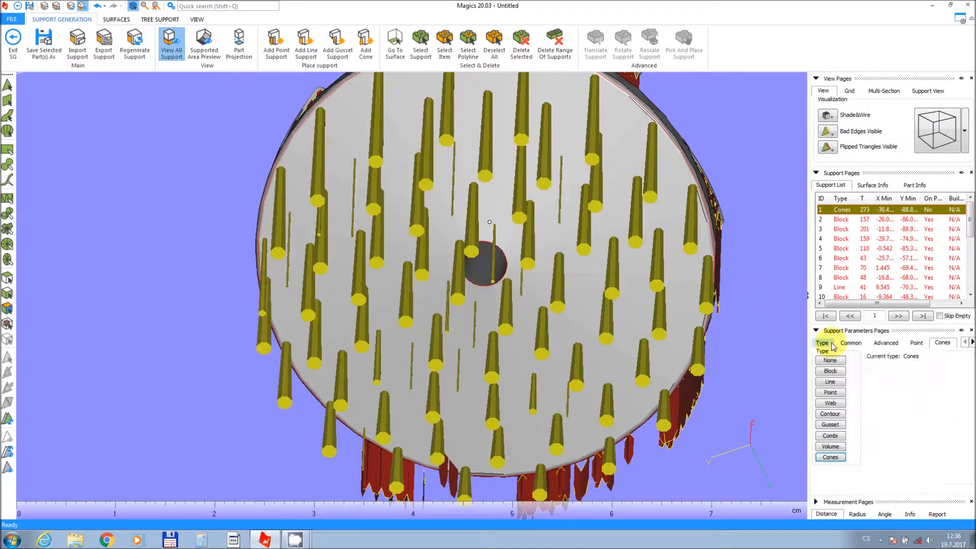
click(829, 373)
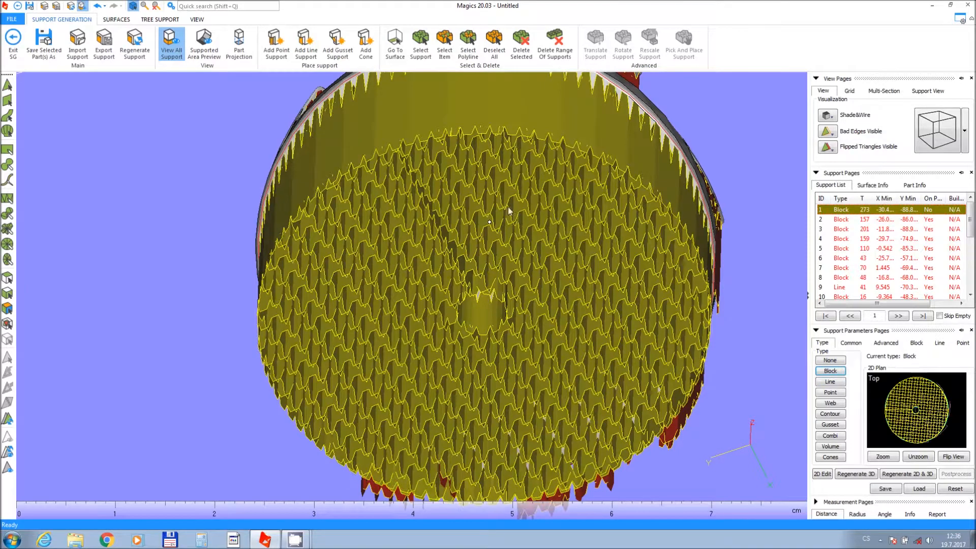
right_drag(501, 201, 497, 353)
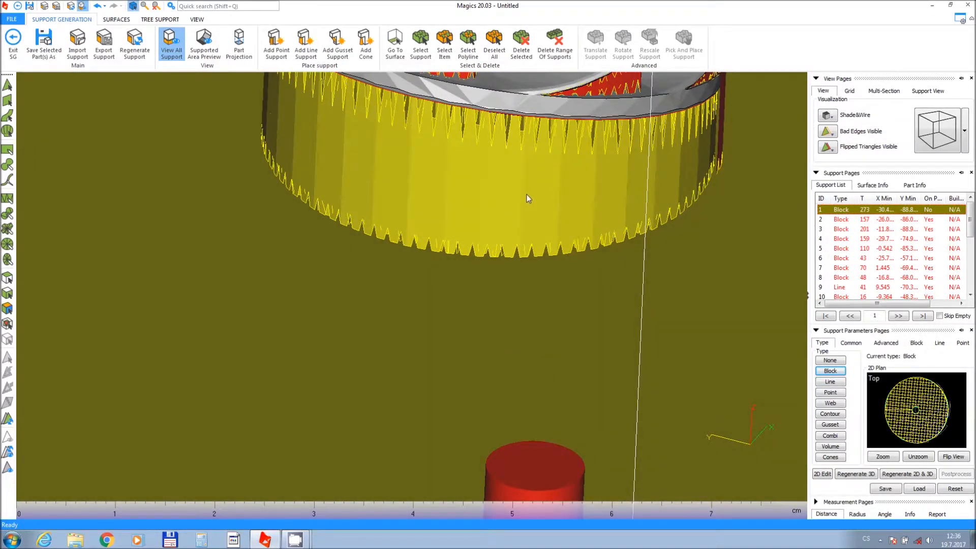
scroll(526, 194, down, 3)
middle_drag(525, 194, 490, 408)
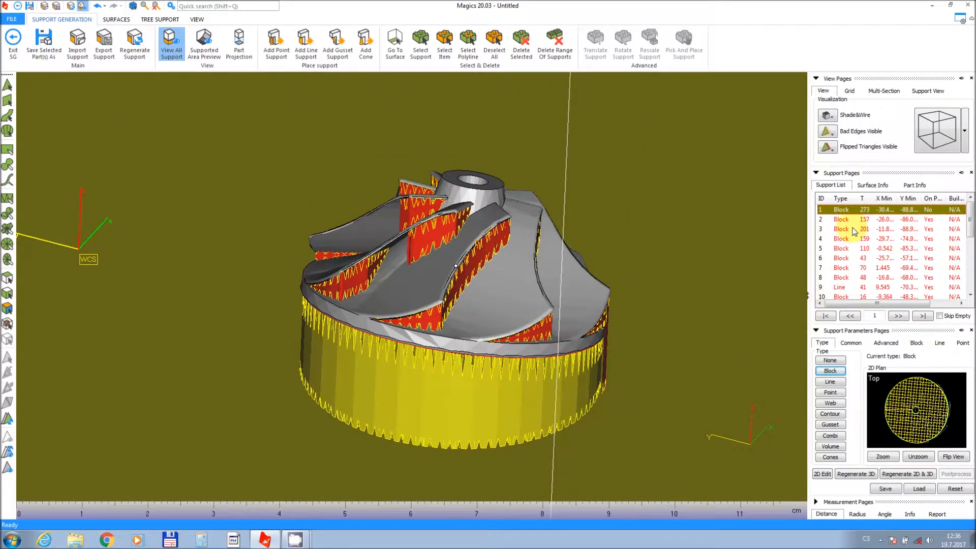
Activate a clipping Z multi-section plane and lower it to about 16.35 mm to cut through the impeller.
click(891, 94)
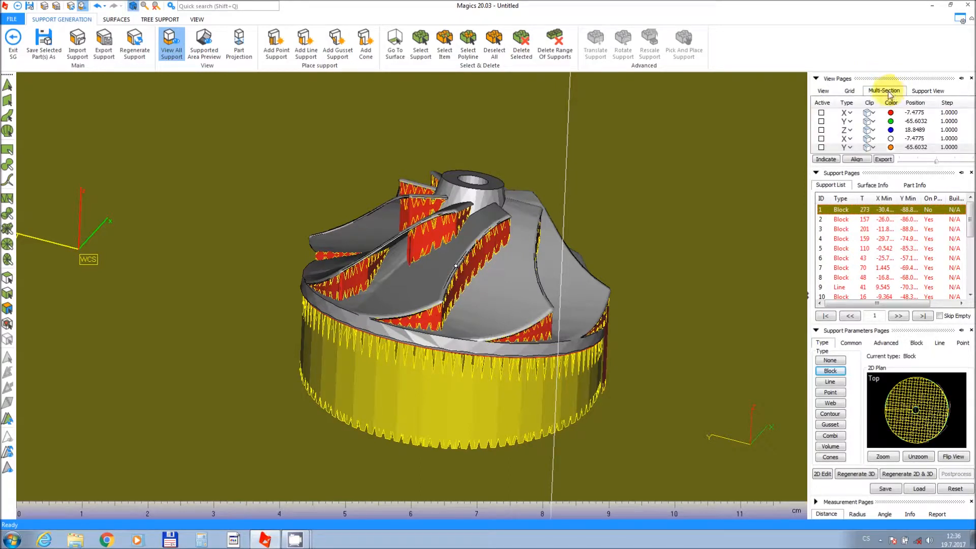
click(821, 130)
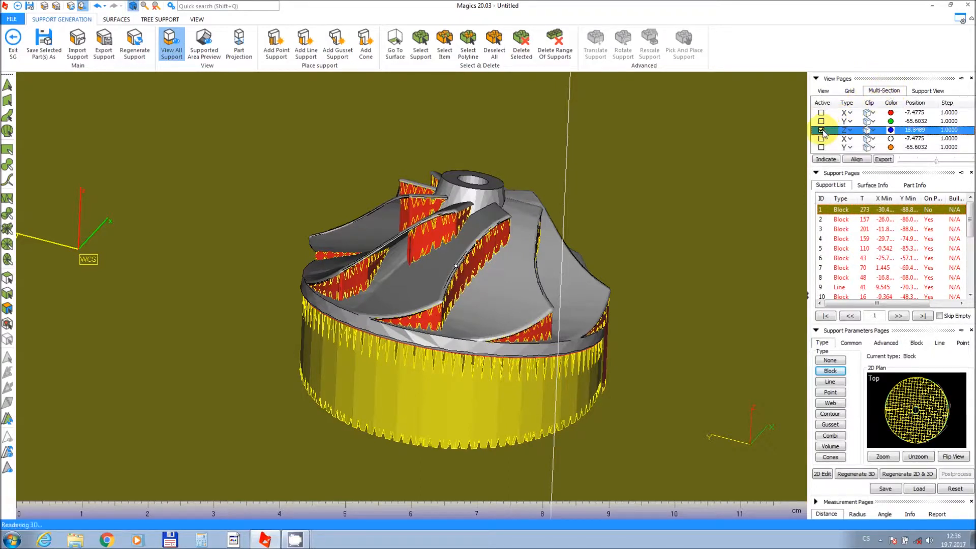
click(869, 131)
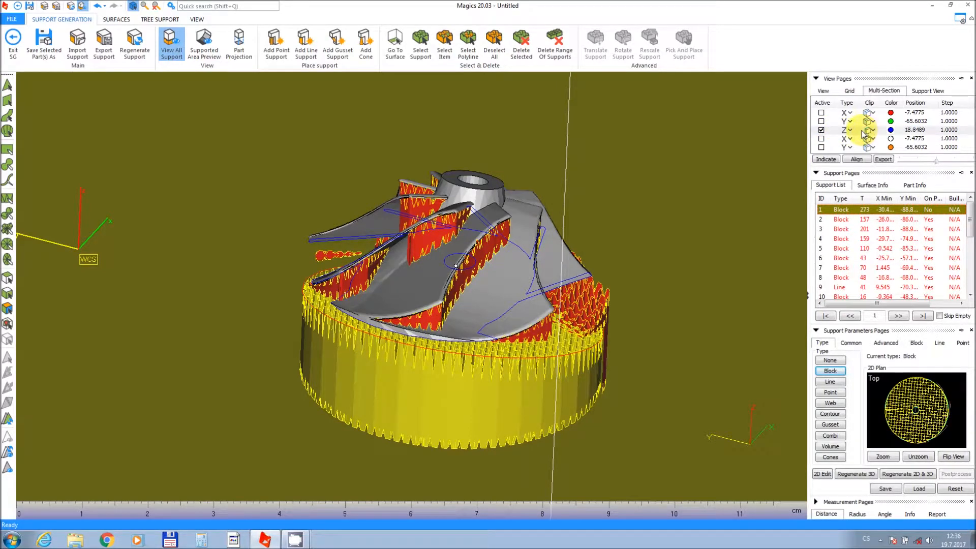
click(866, 131)
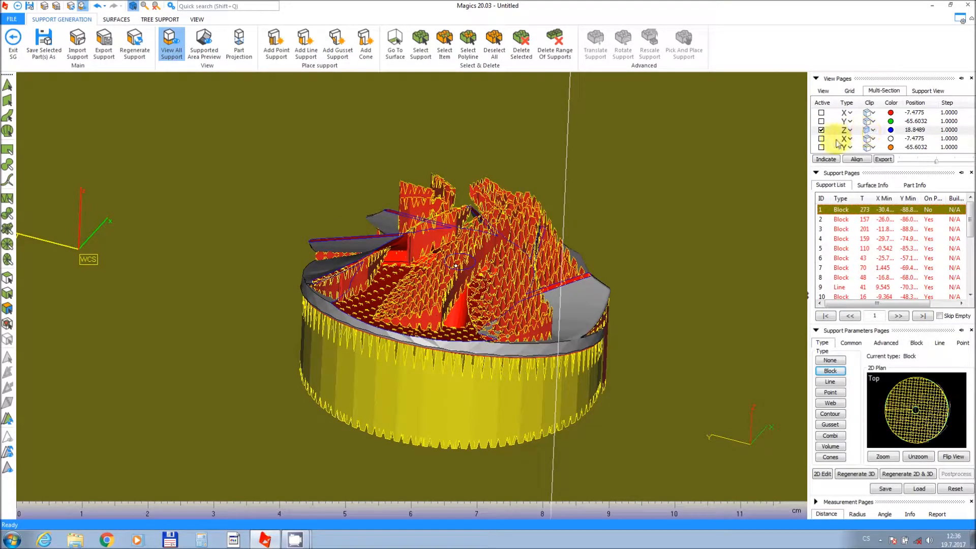
right_drag(492, 267, 487, 298)
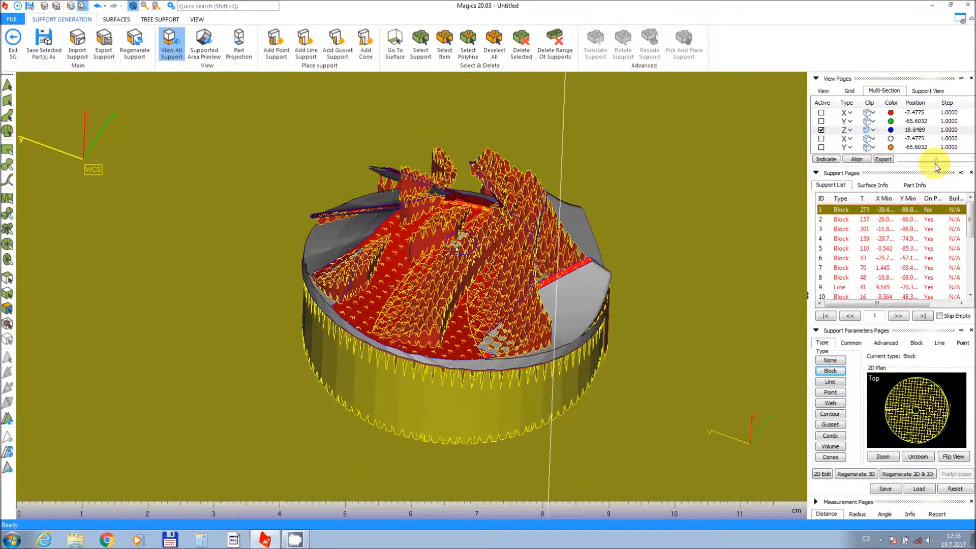
mouse_move(937, 163)
mouse_down()
mouse_move(920, 163)
mouse_move(944, 164)
mouse_move(930, 163)
mouse_up()
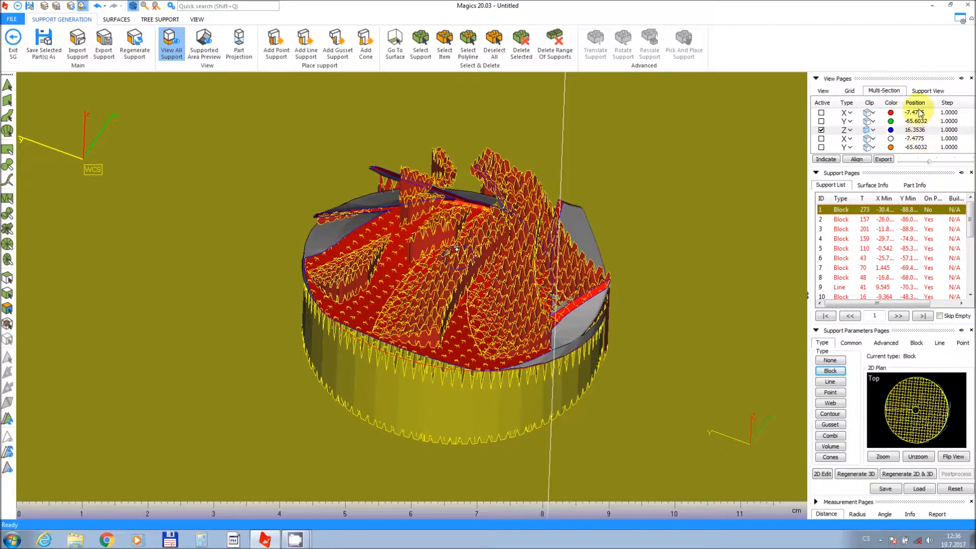
Enable section display for supports and nudge the Z section plane to about 16.63 mm.
click(926, 91)
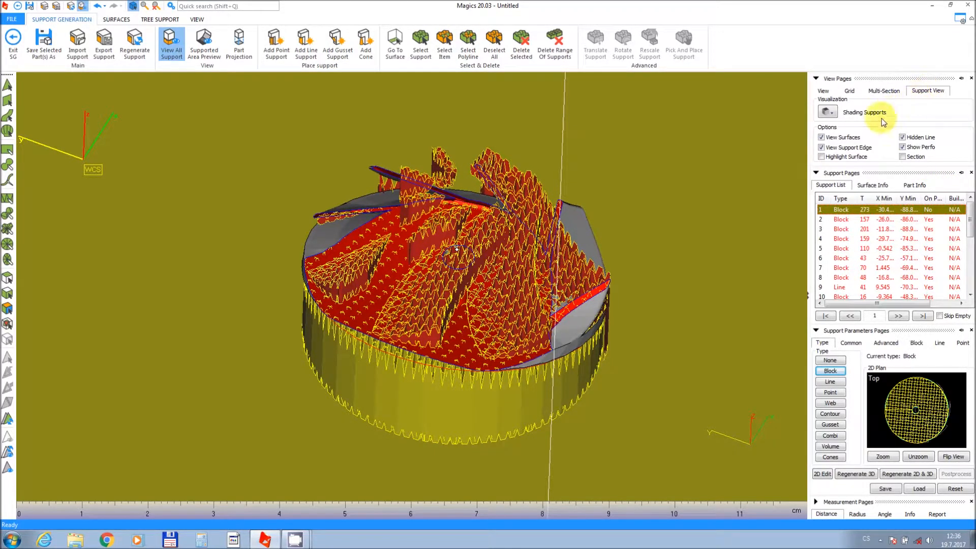
click(903, 158)
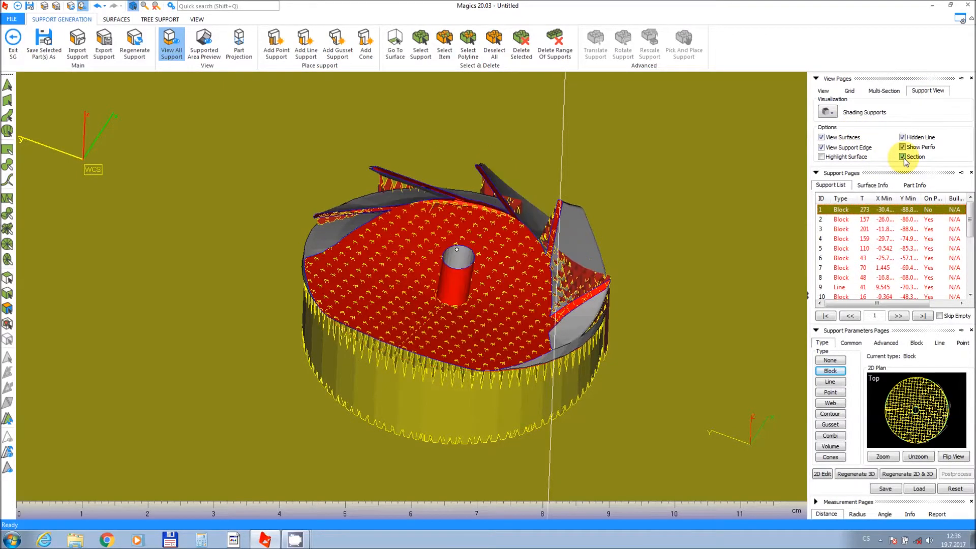
click(884, 93)
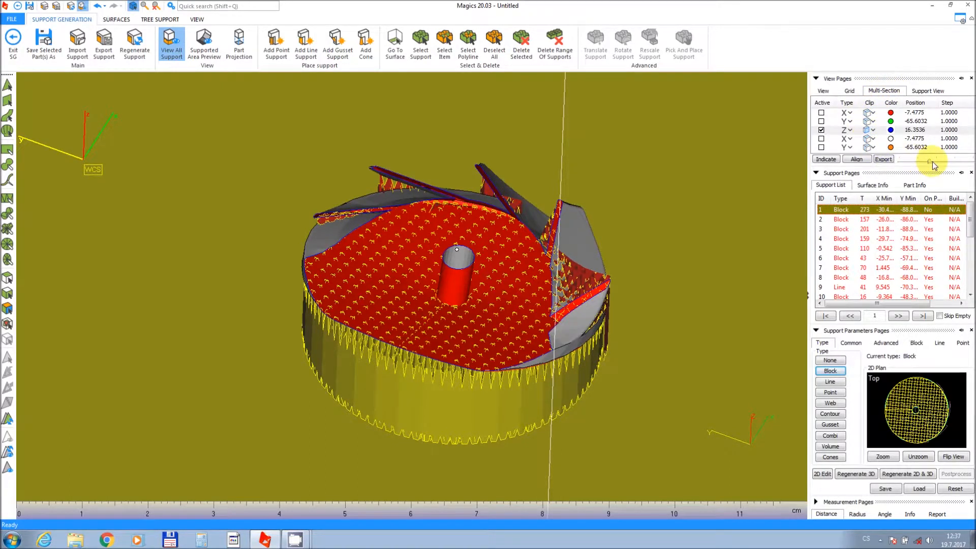
mouse_move(930, 162)
mouse_down()
mouse_move(943, 161)
mouse_move(930, 161)
mouse_up()
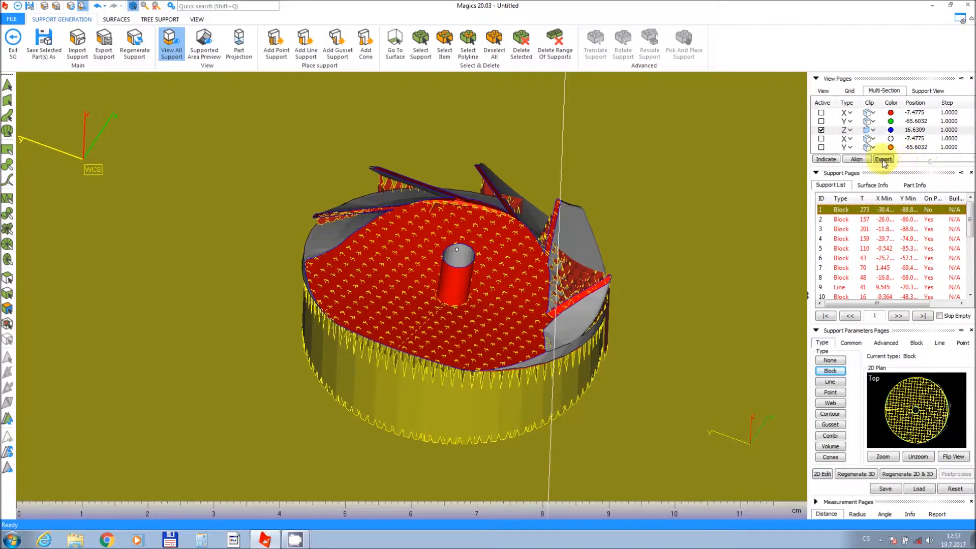
Toggle solid section on and off for the Z section plane.
click(873, 130)
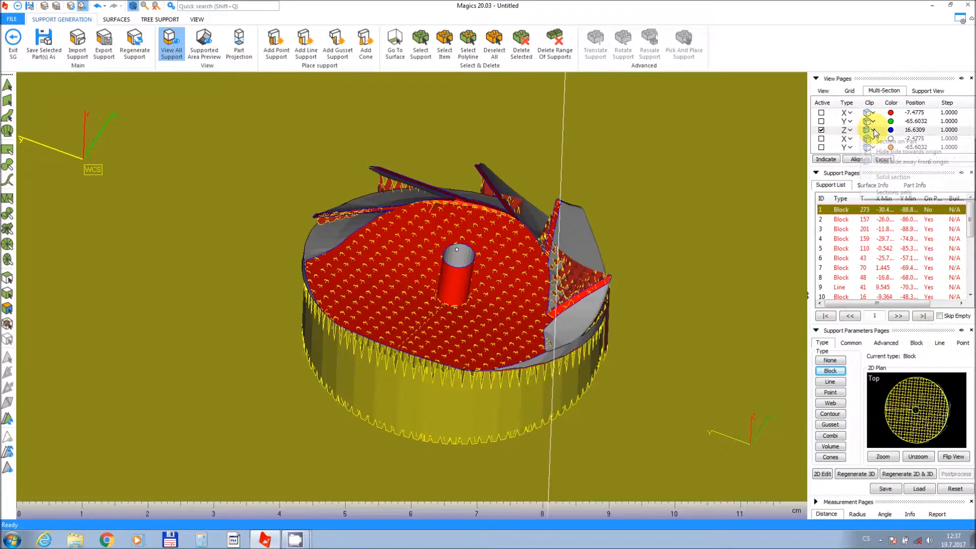
click(884, 177)
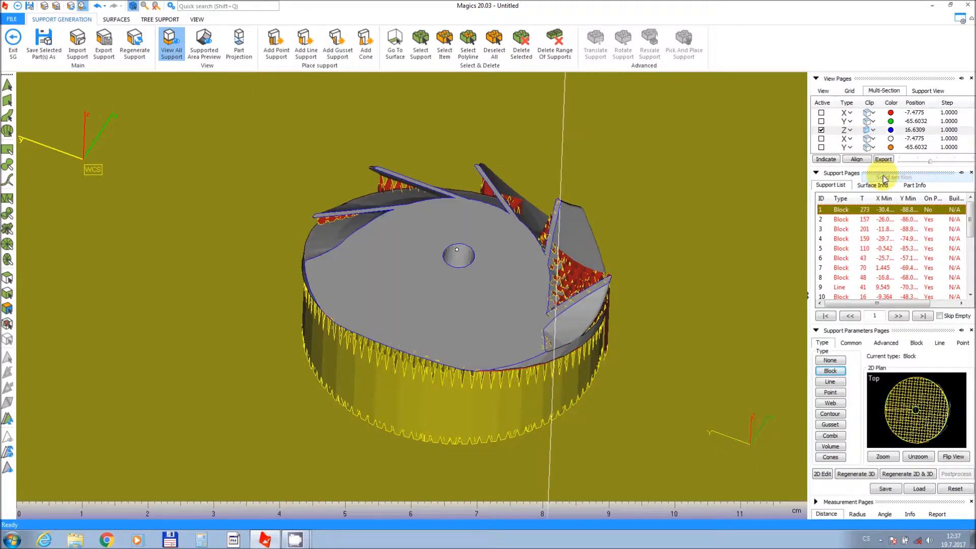
click(873, 131)
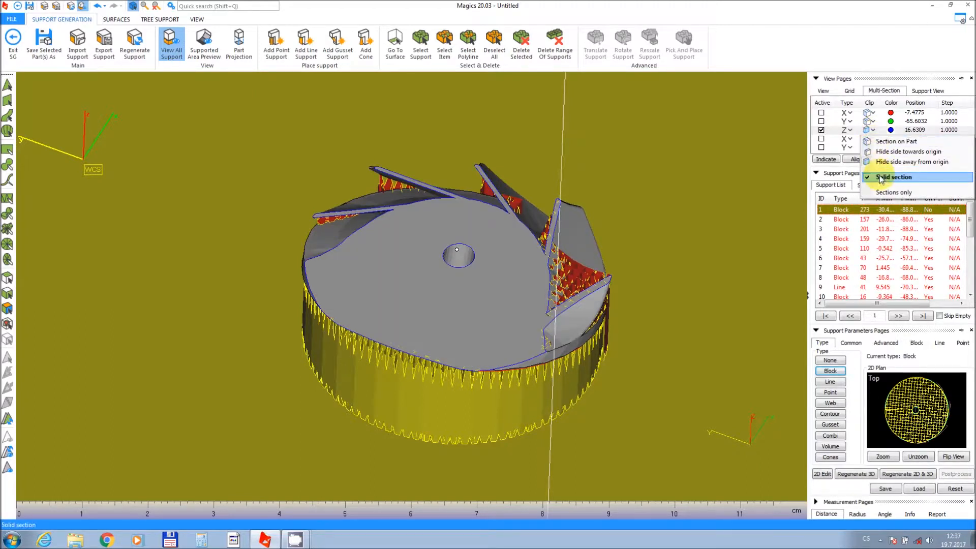
click(880, 178)
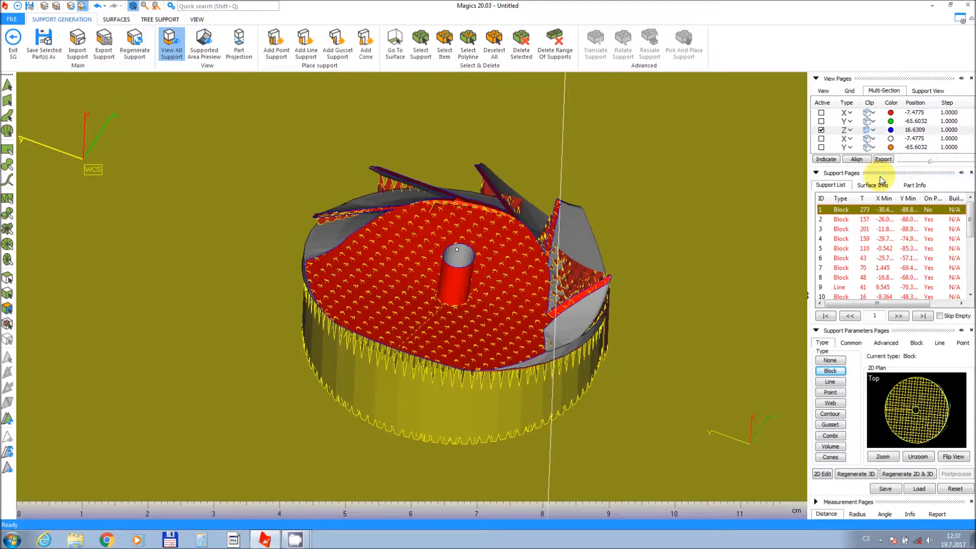
Show all supports and step through supports 3 and 4 in the support list.
middle_drag(465, 328, 435, 309)
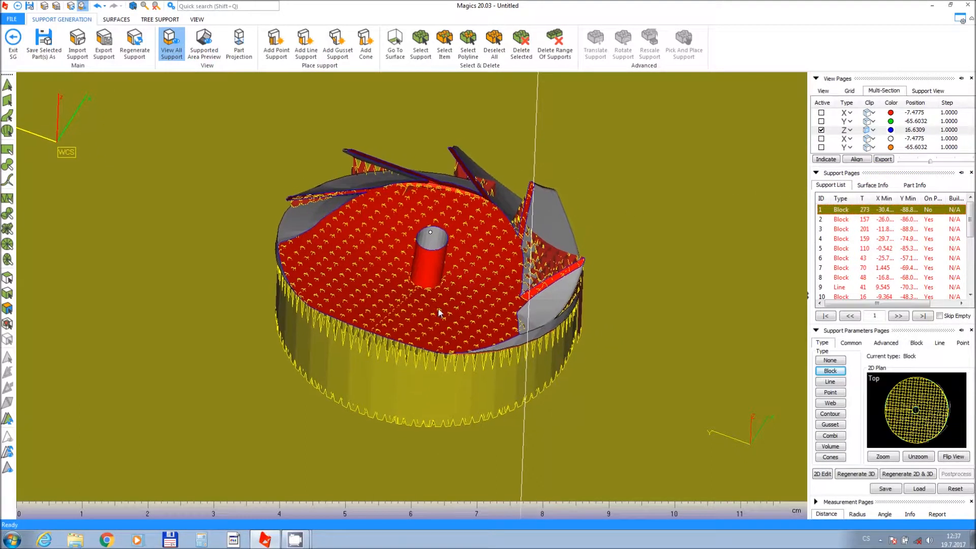
mouse_move(431, 307)
right_down()
mouse_move(418, 280)
mouse_move(368, 288)
mouse_move(457, 254)
mouse_move(463, 266)
mouse_move(440, 290)
right_up()
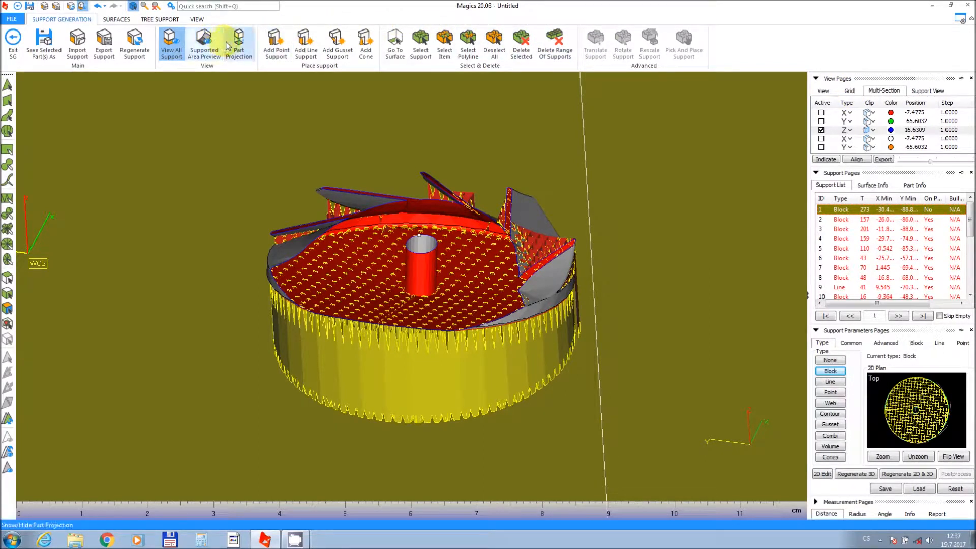
click(179, 49)
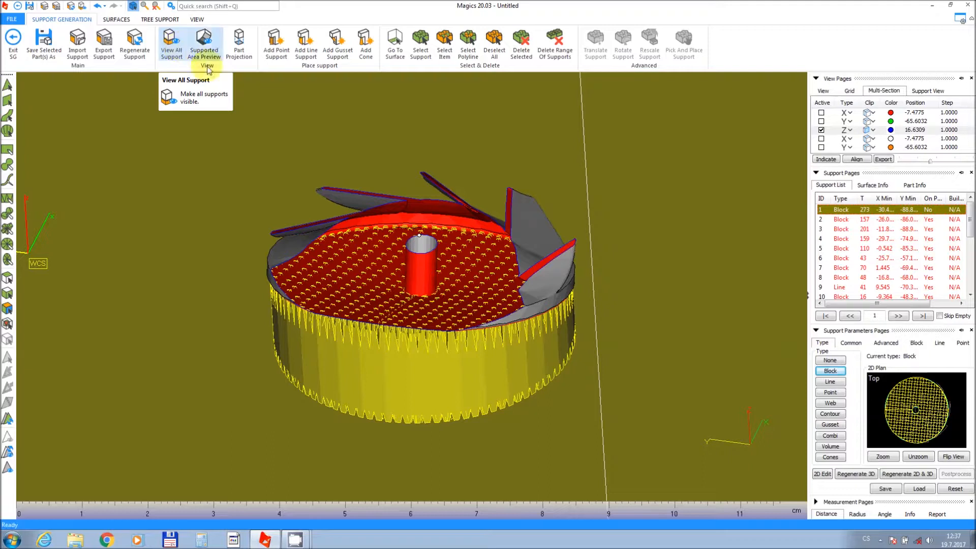
click(845, 229)
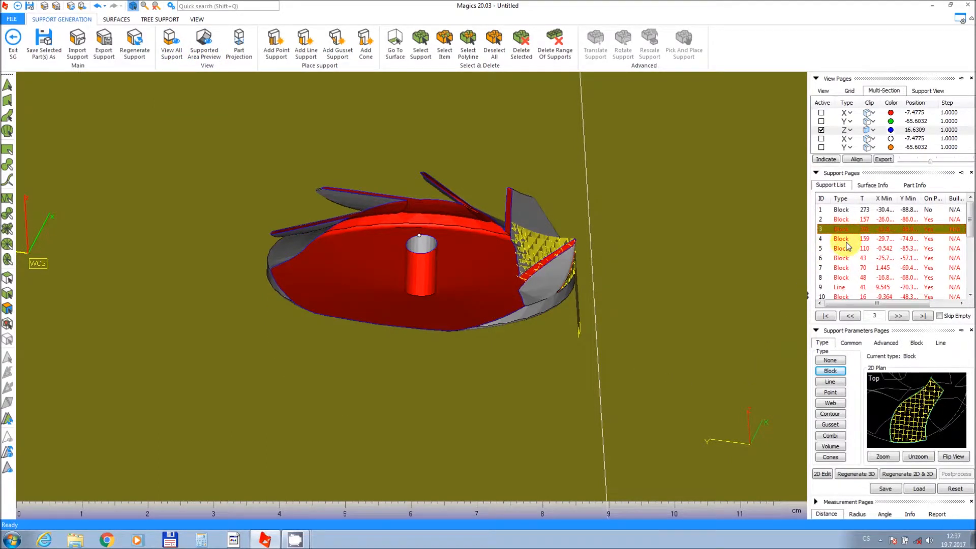
click(845, 242)
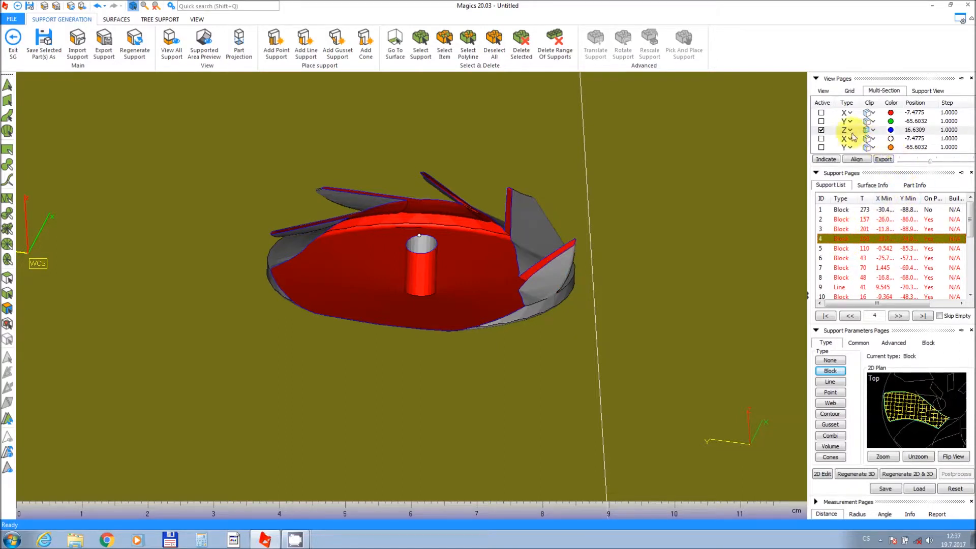
Deactivate the Z section plane to show the whole impeller again.
click(821, 131)
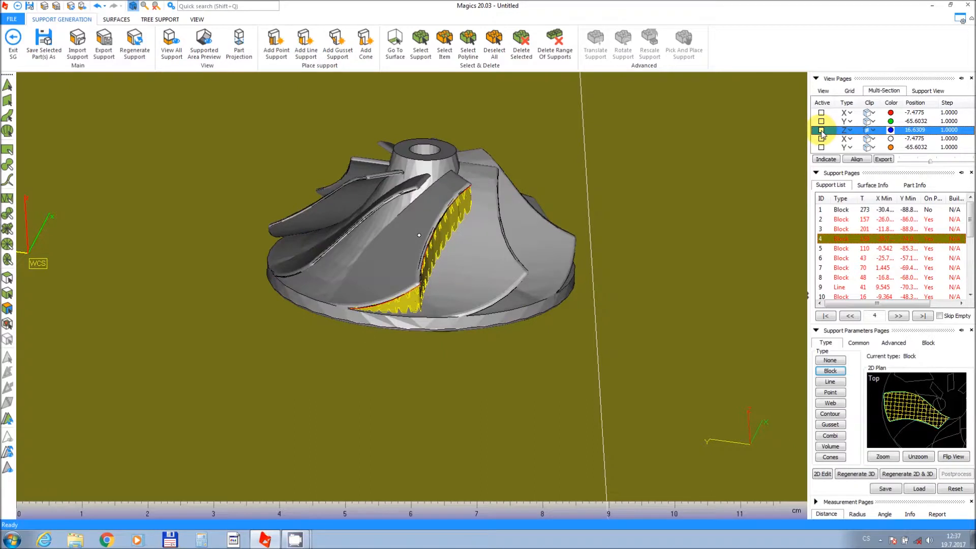
click(867, 131)
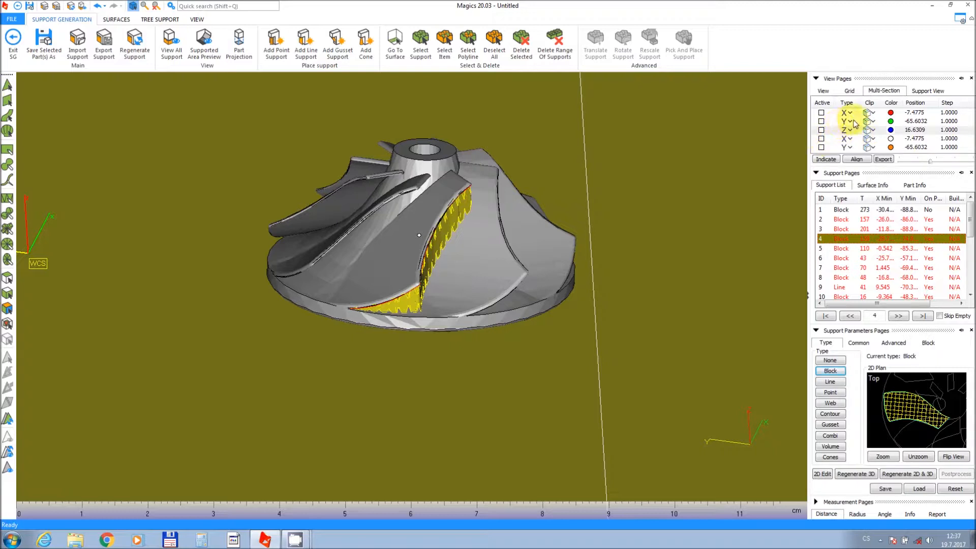
click(919, 93)
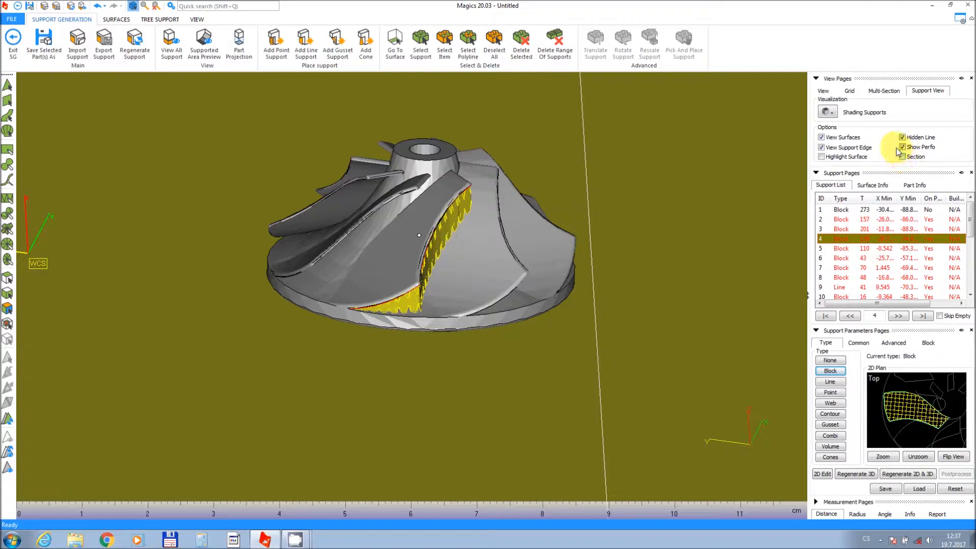
click(876, 94)
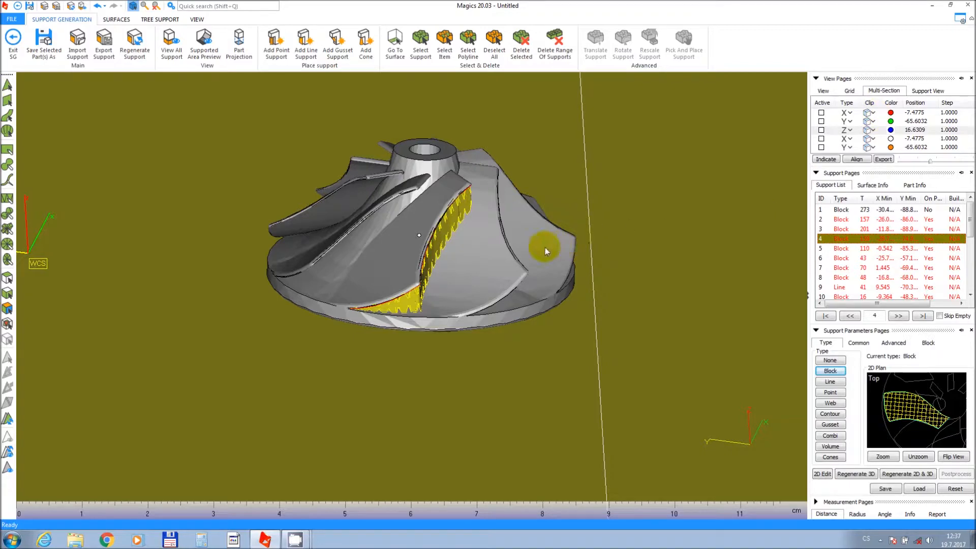
right_drag(301, 215, 252, 165)
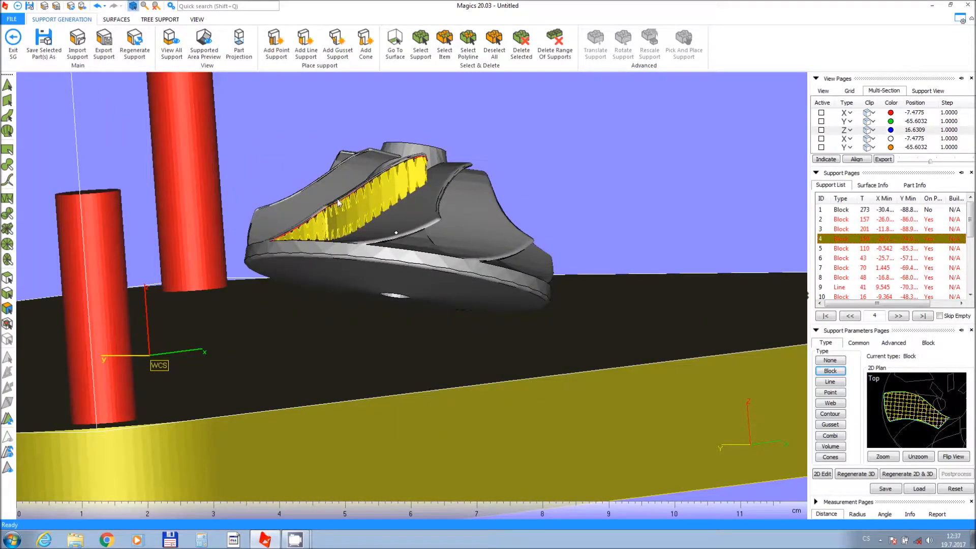
Select supports 5 to 8 in turn to inspect each one on the impeller.
click(847, 251)
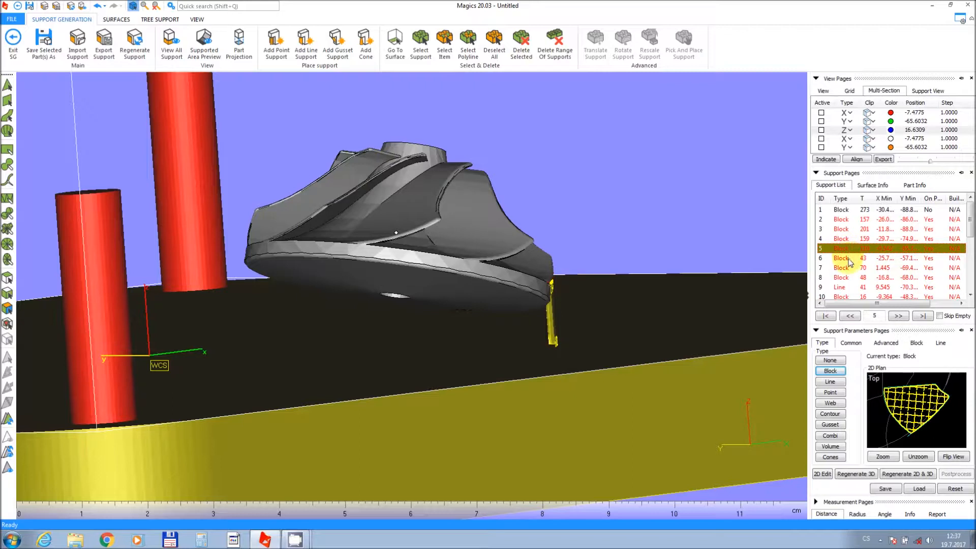
click(849, 261)
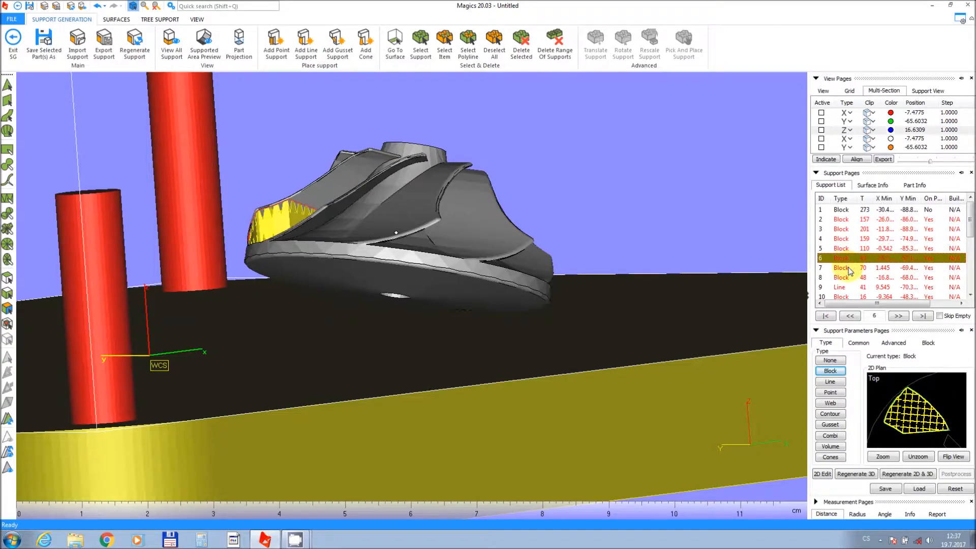
click(850, 269)
click(848, 279)
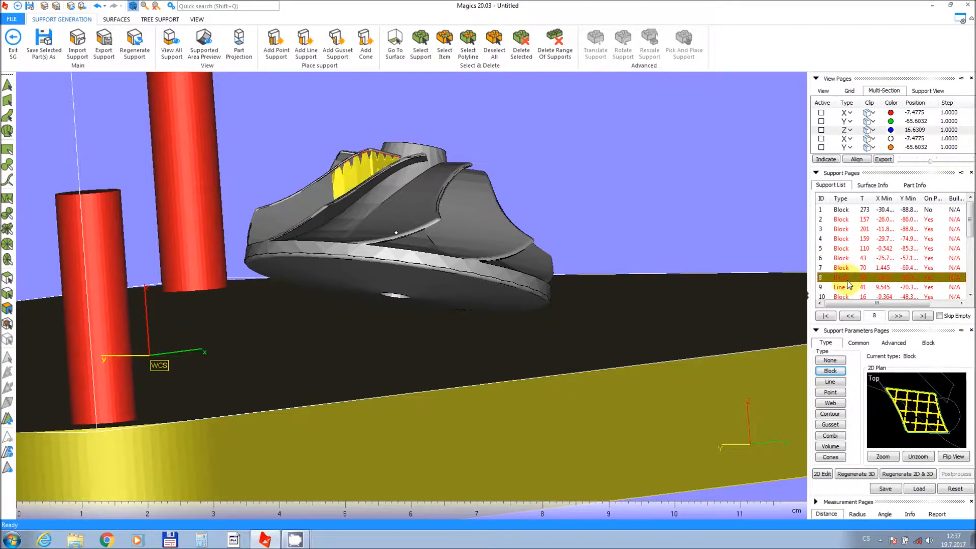
Select supports 9, 10 and 1 in turn and inspect the base block support around the impeller.
click(848, 287)
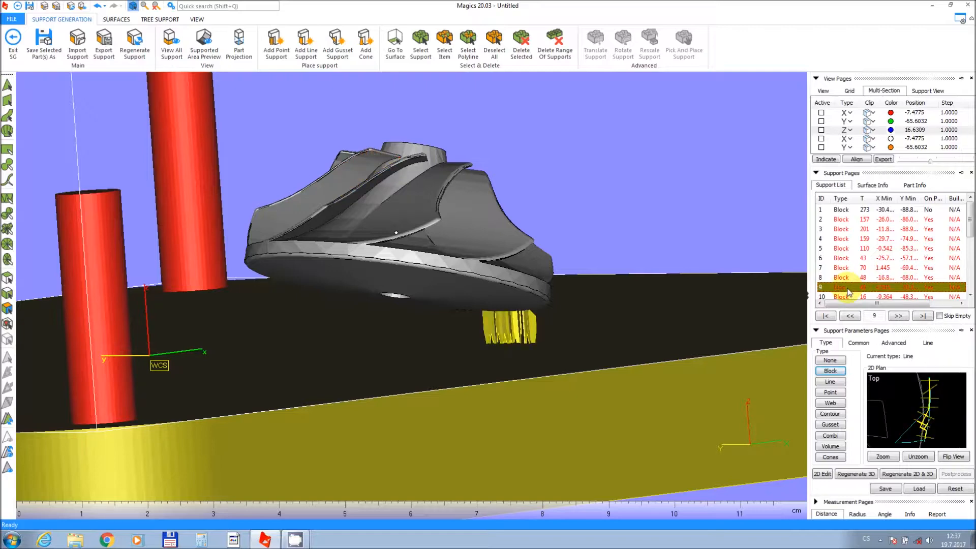
click(847, 297)
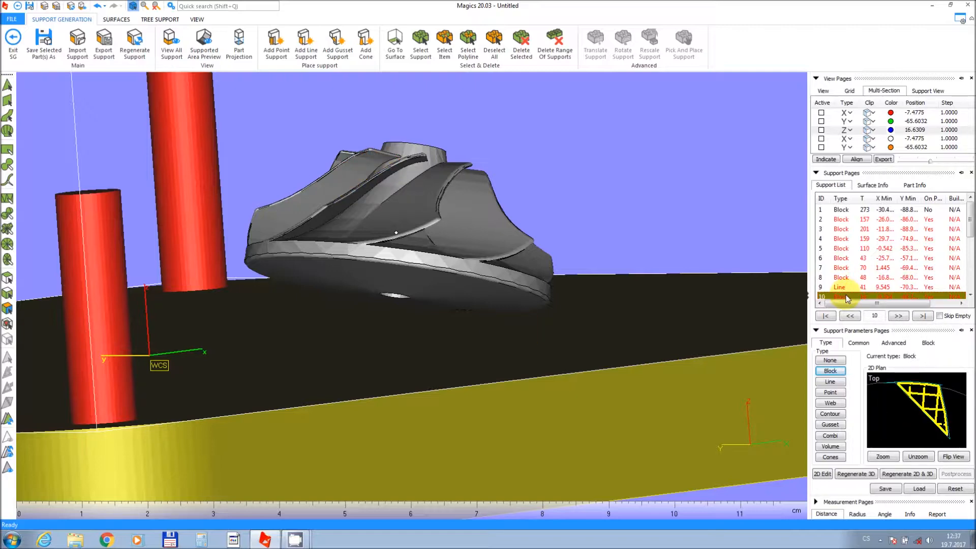
click(838, 211)
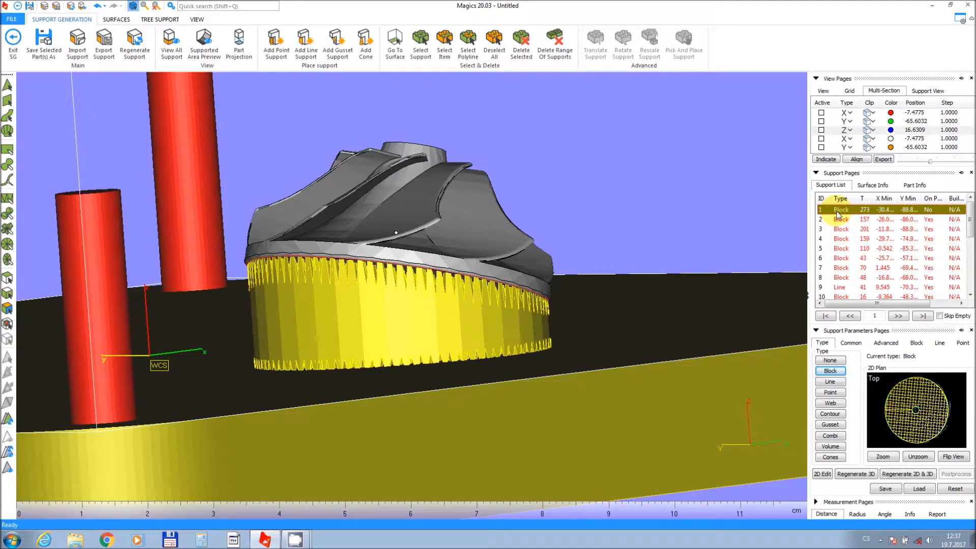
right_drag(370, 218, 395, 251)
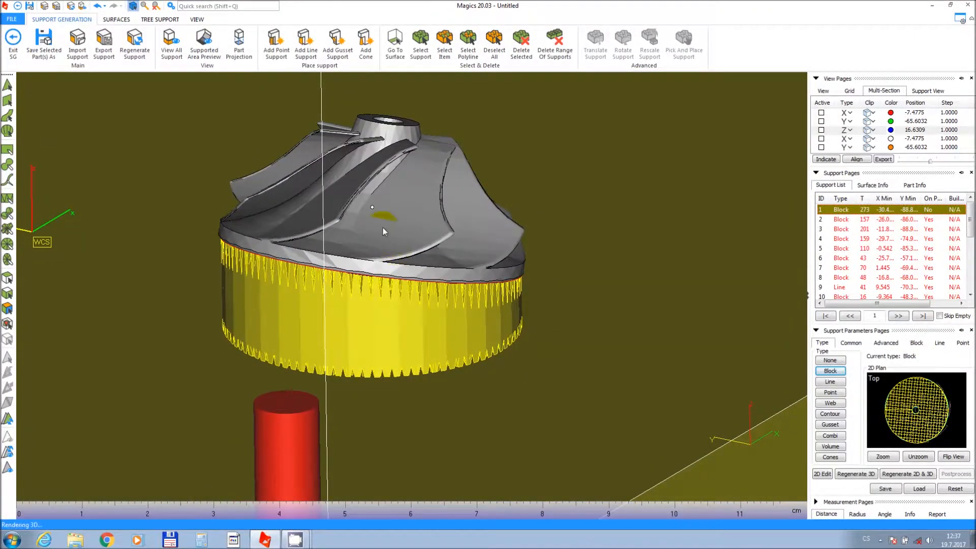
scroll(382, 227, down, 3)
middle_drag(372, 218, 371, 236)
right_drag(373, 240, 373, 244)
scroll(373, 244, up, 2)
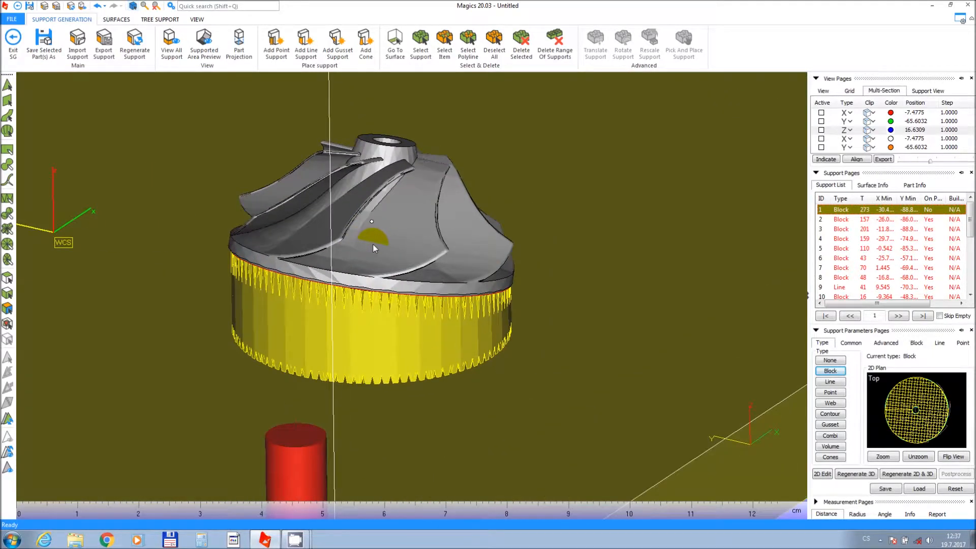
middle_drag(373, 244, 374, 294)
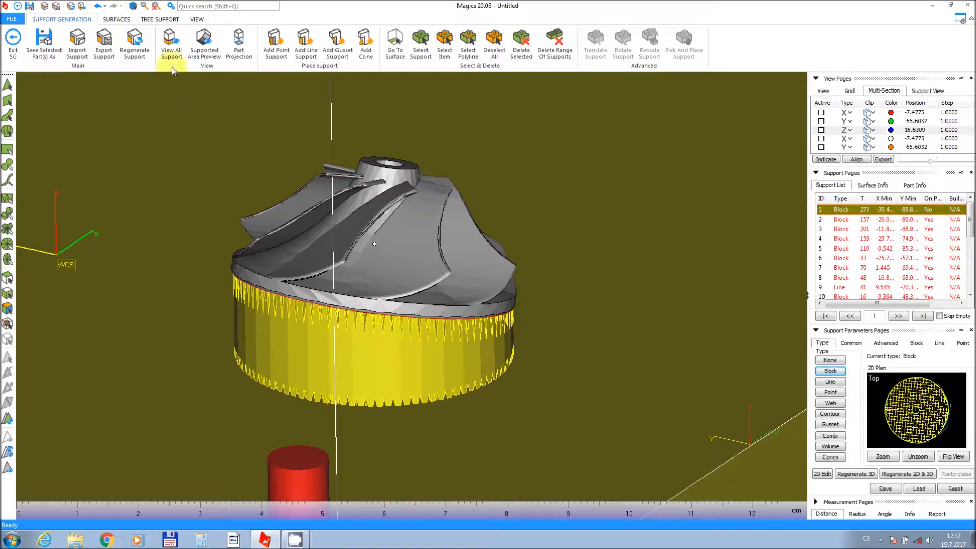
Show all supports briefly, hide them again and select support 3 on its own.
click(171, 45)
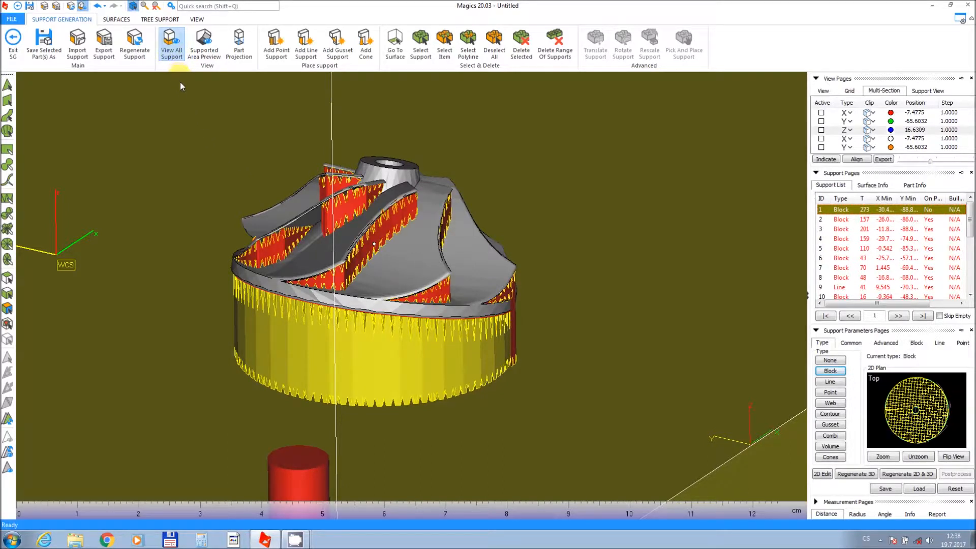
click(179, 55)
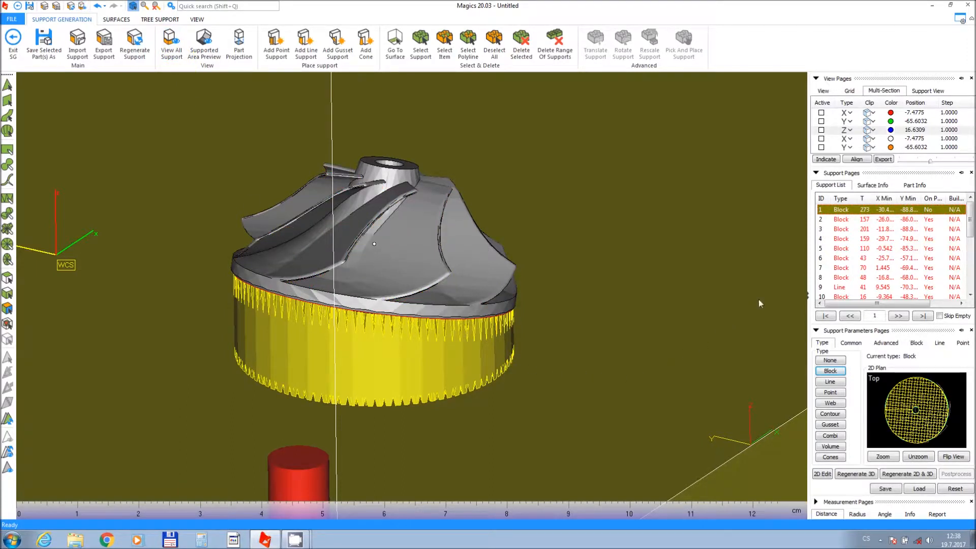
click(838, 232)
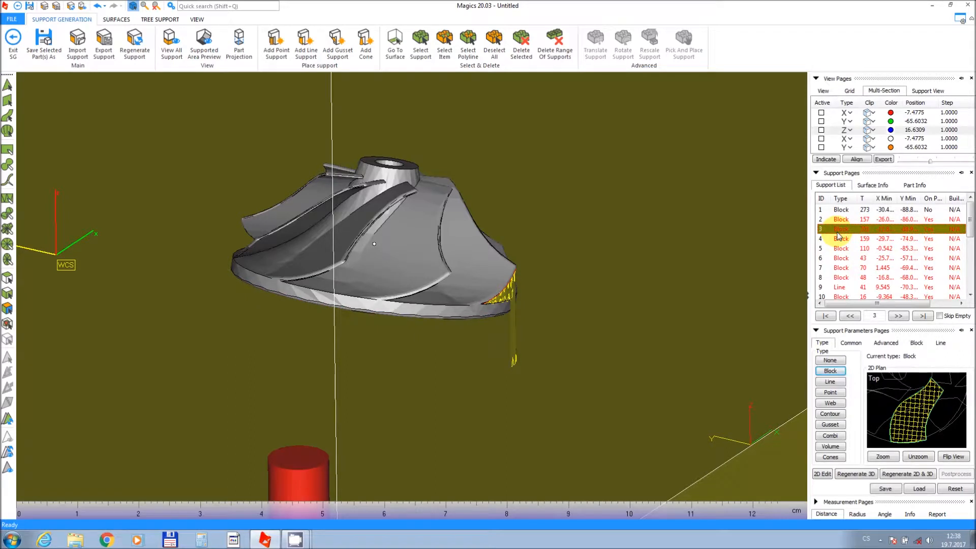
click(385, 227)
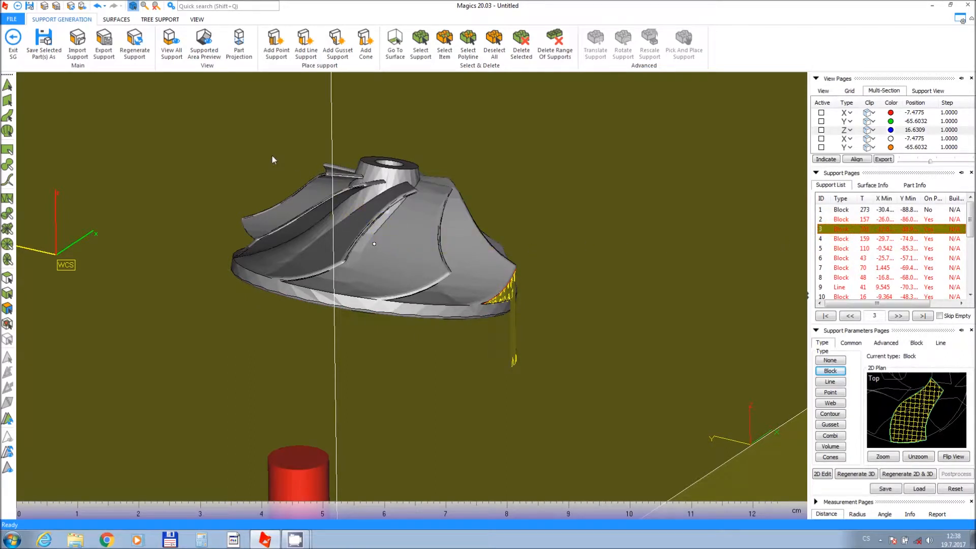
Turn on Part Projection to show the impeller's footprint on the platform below support 3.
click(238, 44)
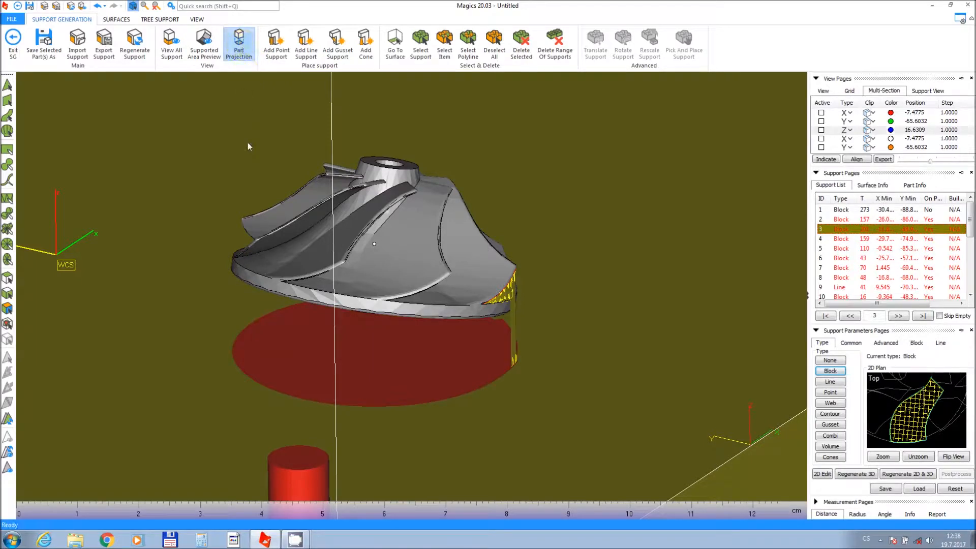
right_drag(258, 316, 263, 296)
right_drag(454, 306, 370, 295)
middle_drag(370, 292, 335, 292)
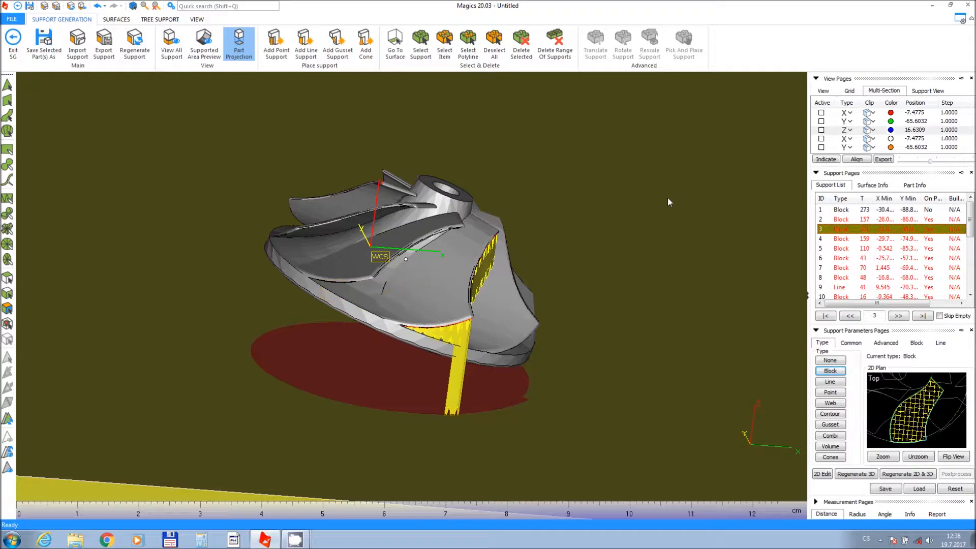
Activate the Z section plane on the Multi-Section page and enable its solid section clipping.
click(916, 104)
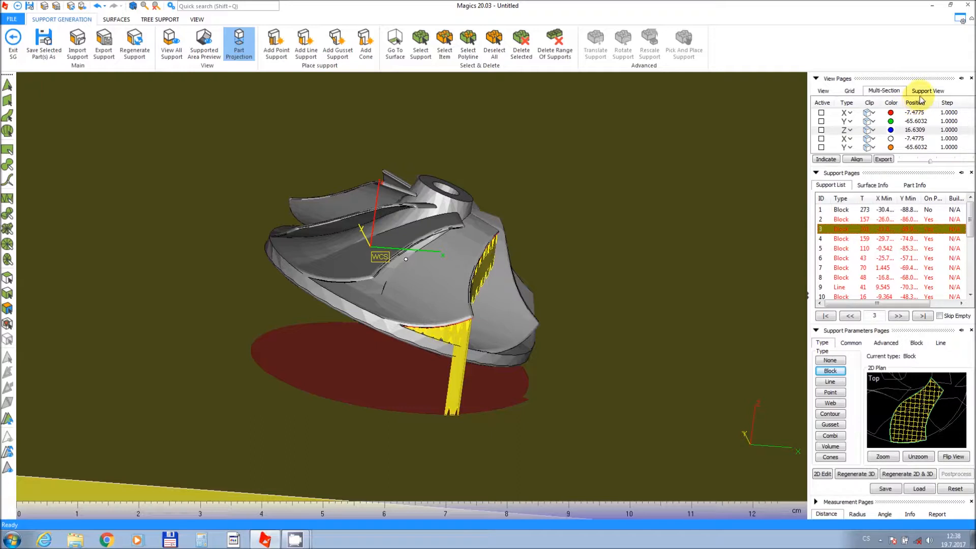
click(924, 93)
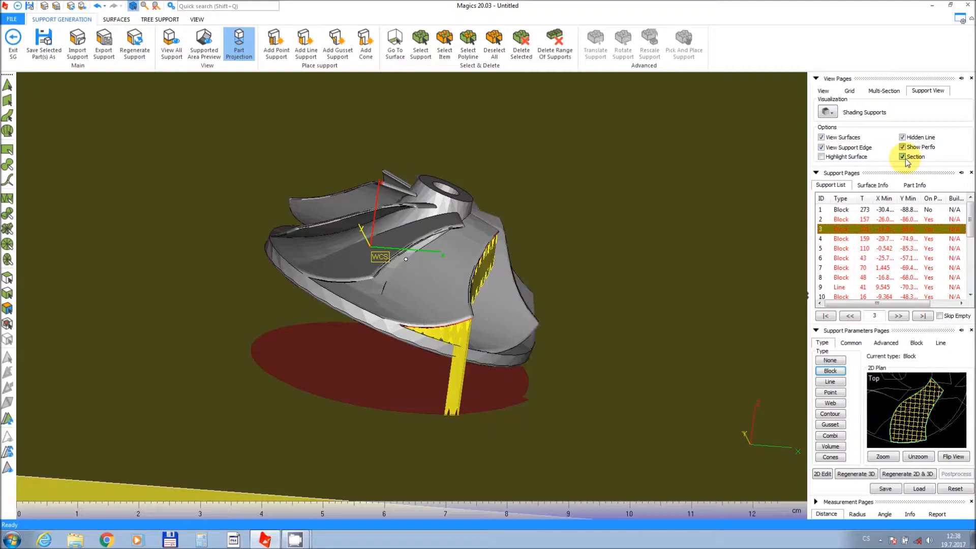
click(884, 91)
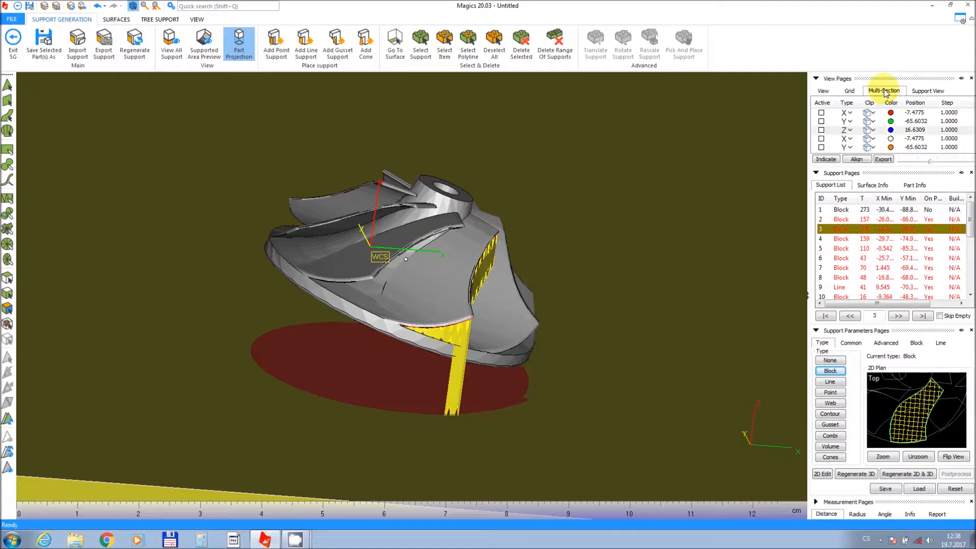
click(821, 130)
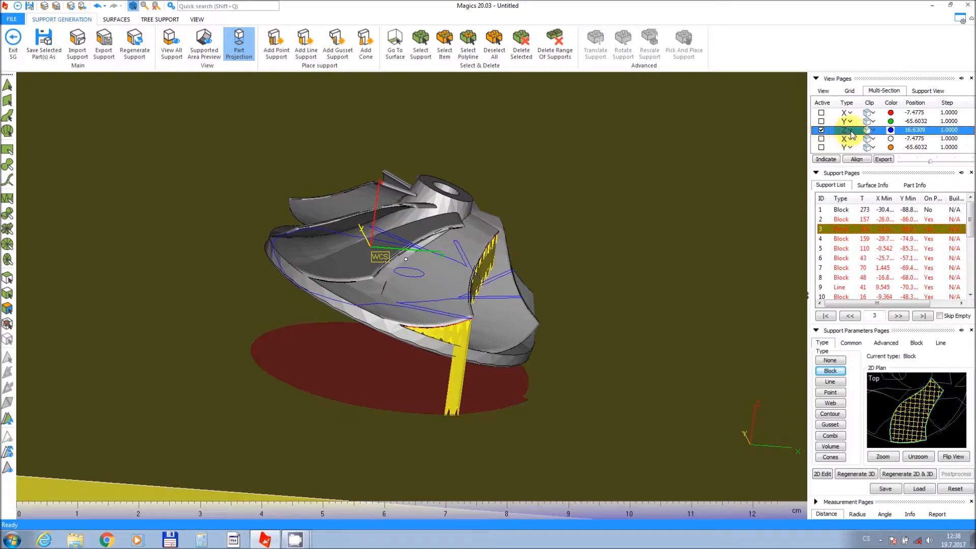
click(868, 130)
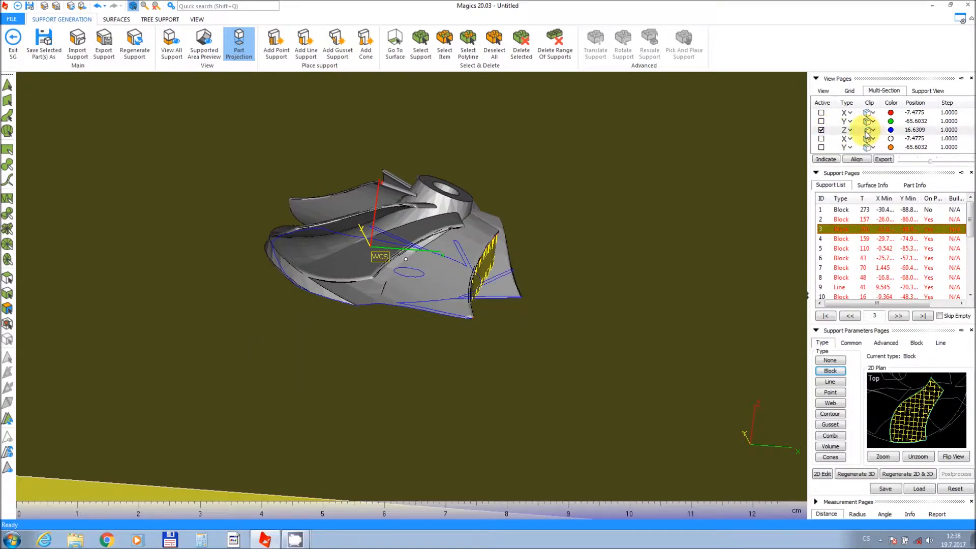
click(867, 133)
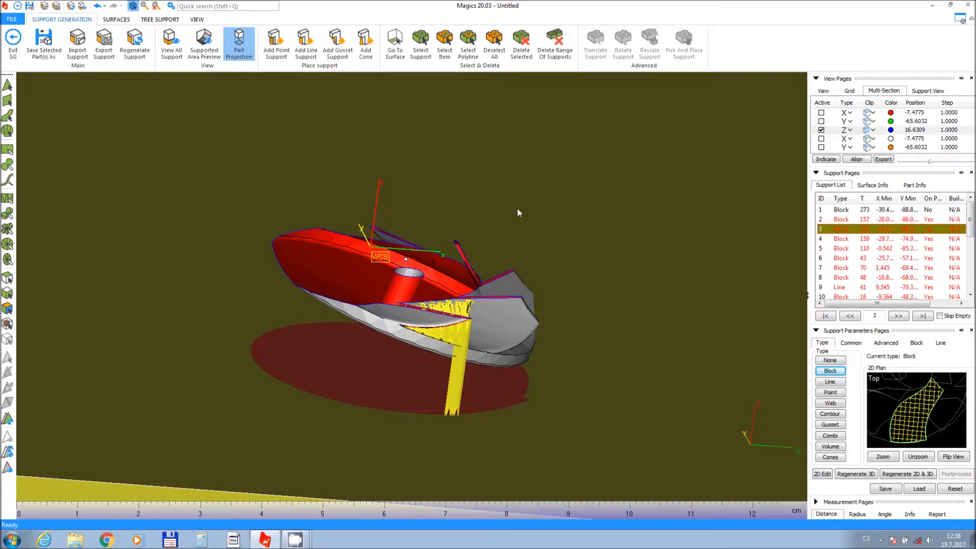
Move the Z section plane down to position 5.2634.
right_drag(452, 288, 421, 328)
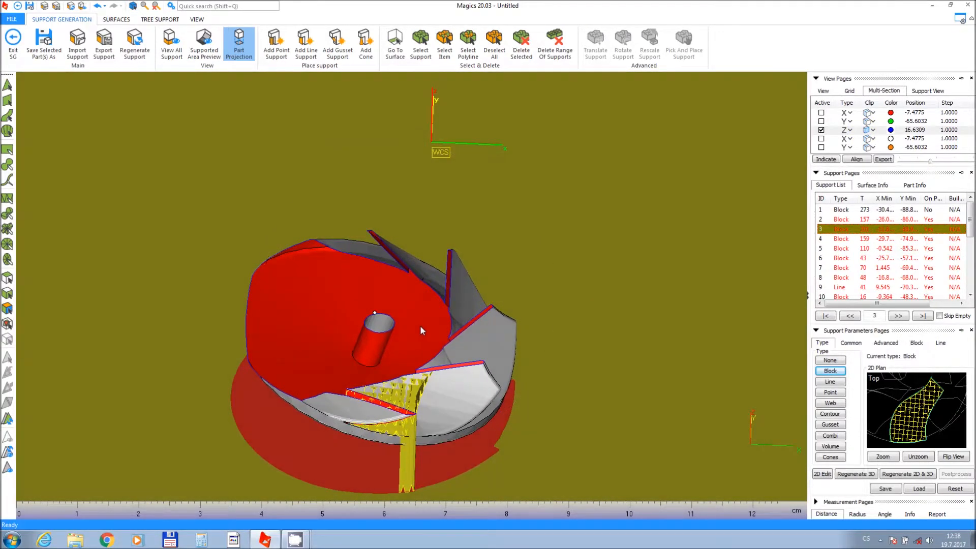
click(929, 162)
drag(928, 162, 899, 166)
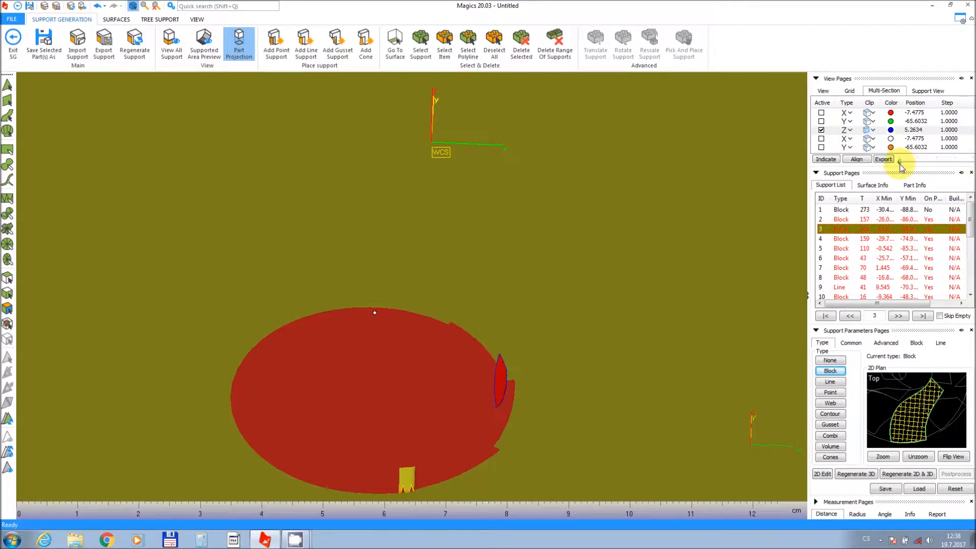
Orbit and zoom to examine the sectioned impeller base and support 3 from below.
middle_drag(458, 385, 455, 338)
right_drag(455, 336, 426, 211)
middle_drag(425, 211, 422, 273)
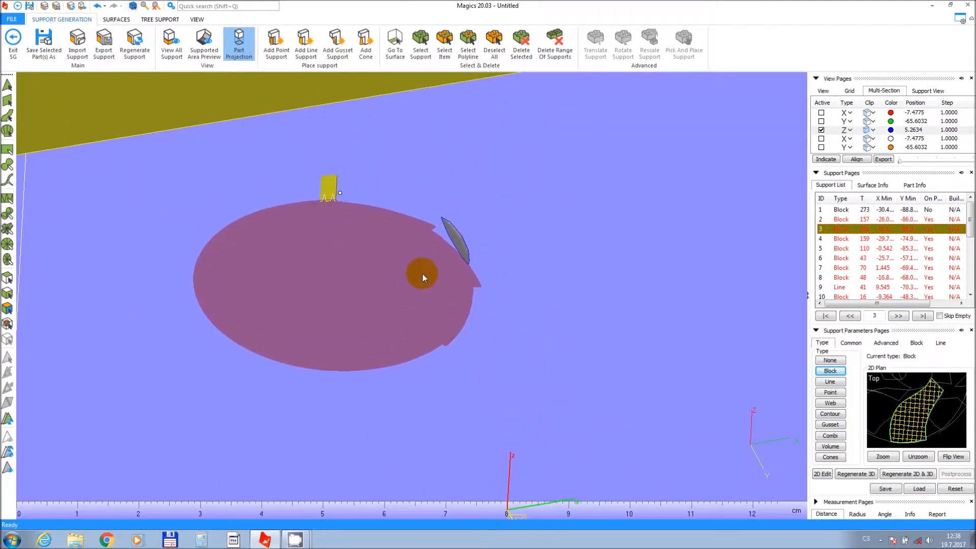
right_drag(422, 273, 423, 256)
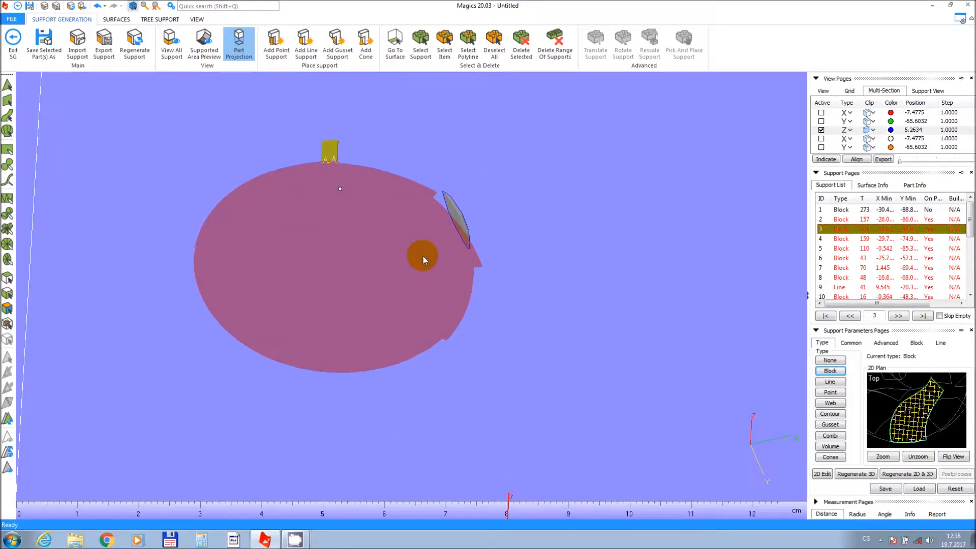
scroll(428, 245, up, 2)
scroll(428, 245, up, 2)
middle_drag(429, 244, 432, 274)
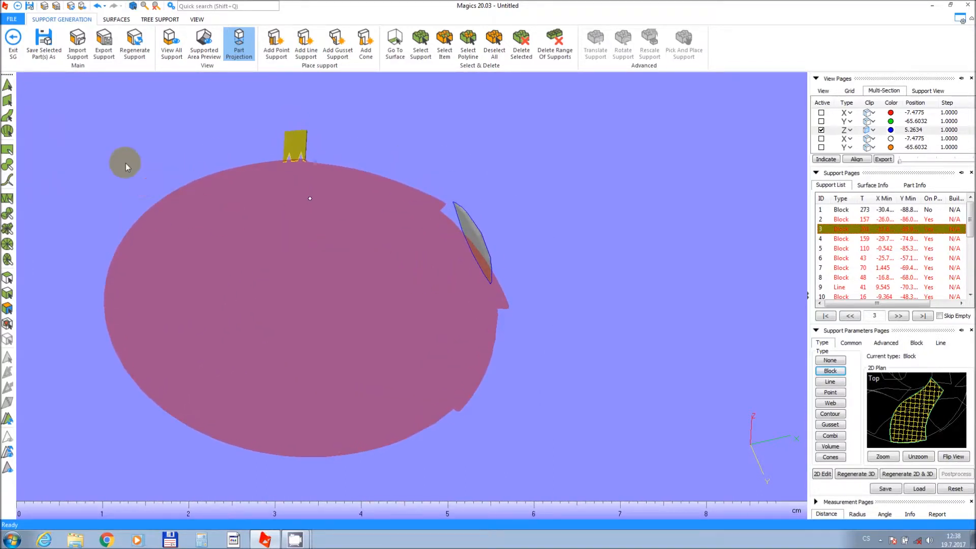
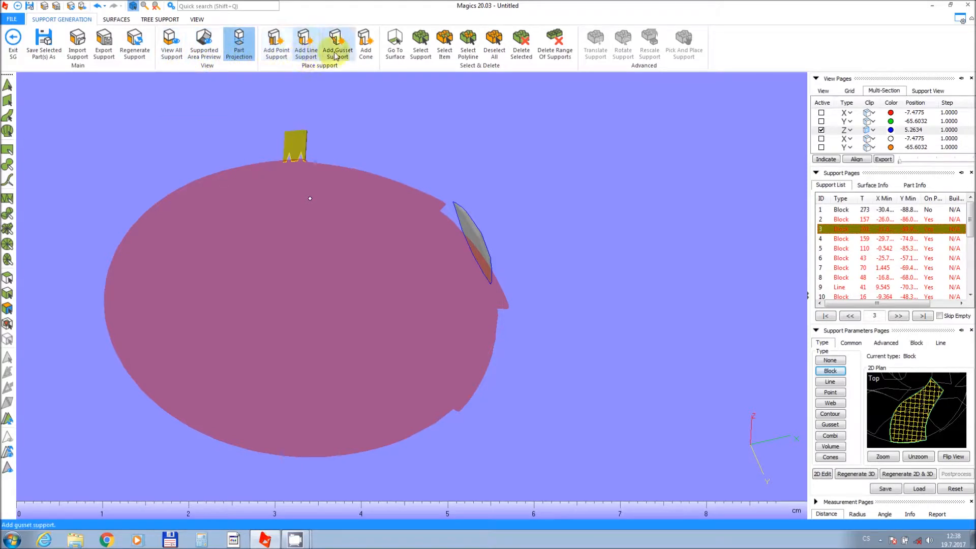
Add two cone supports under the impeller blade with 0.6 mm part contact and 1.1 mm platform contact.
click(360, 53)
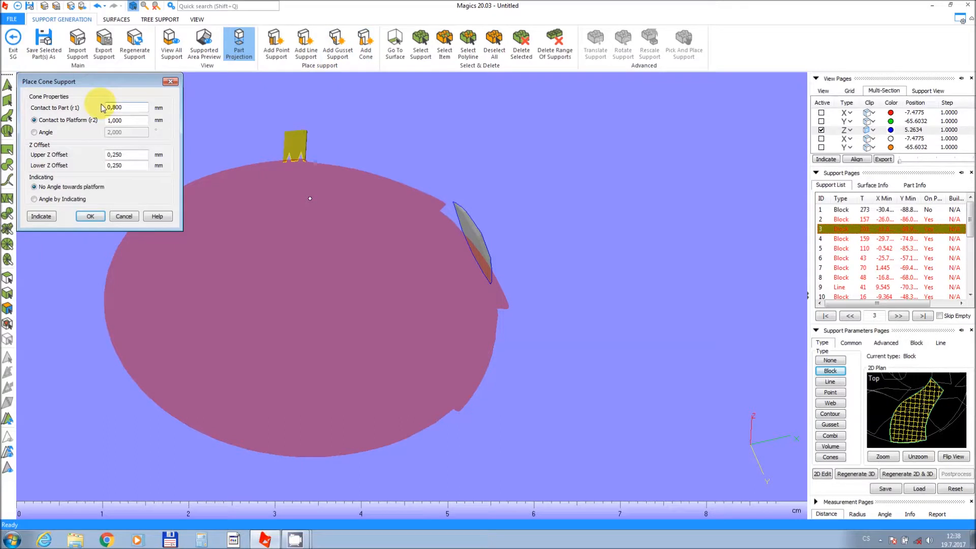
drag(127, 107, 104, 110)
text(0,6)
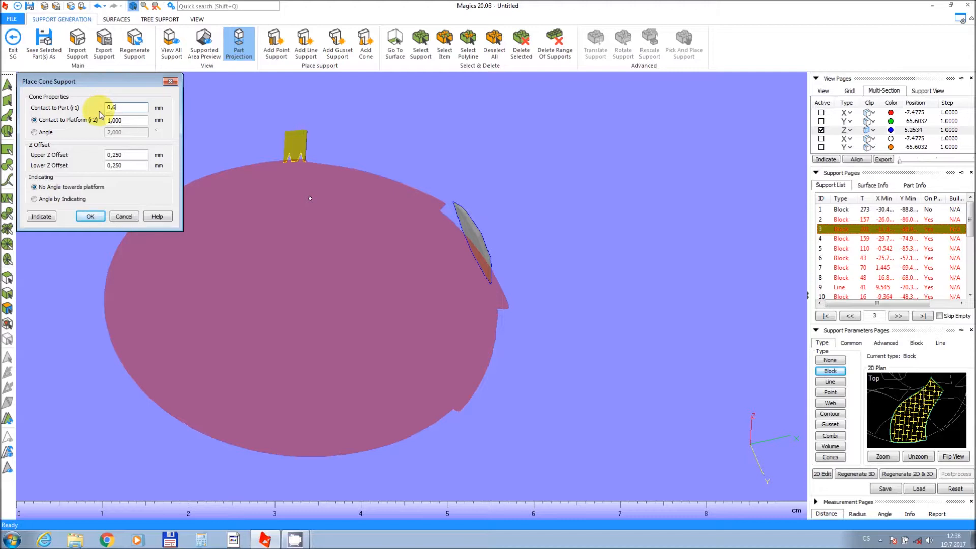
key(Tab)
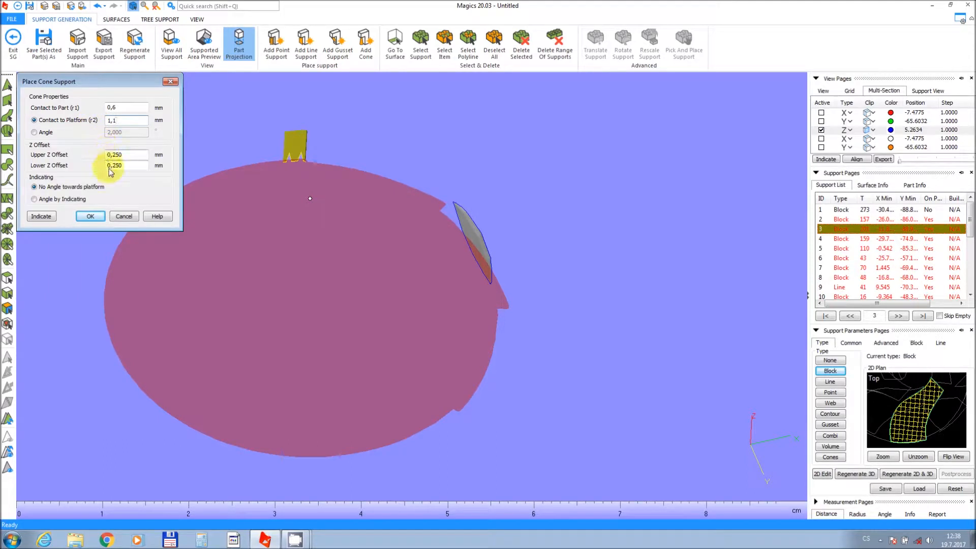
click(32, 222)
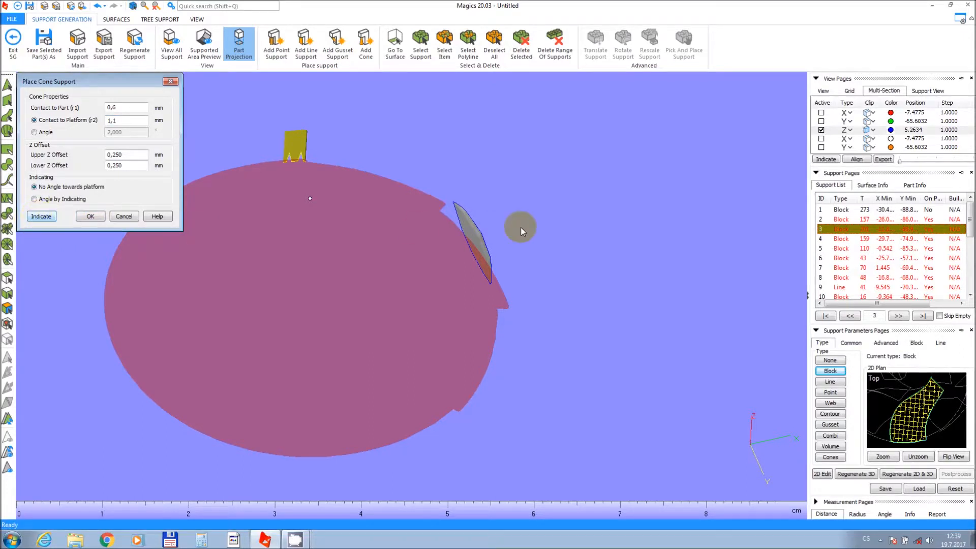
click(472, 234)
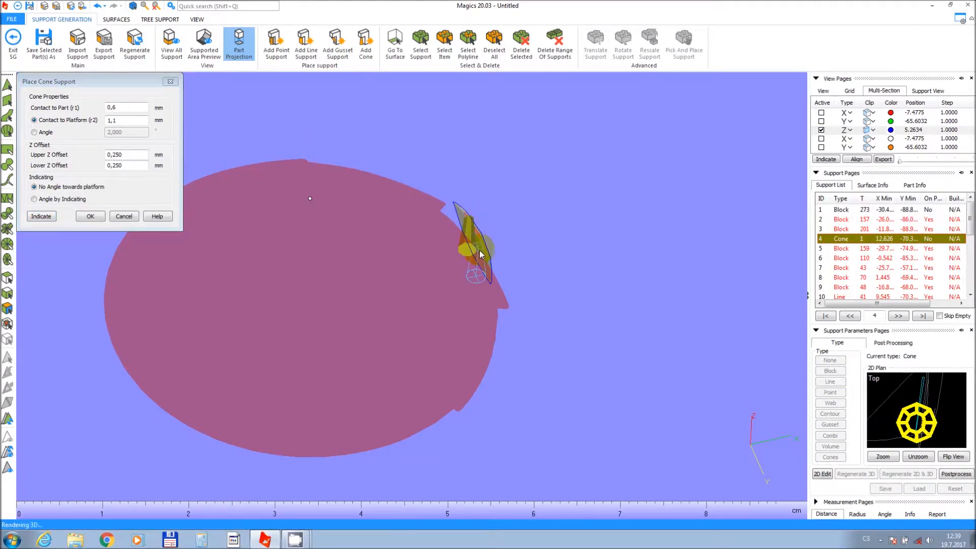
click(484, 263)
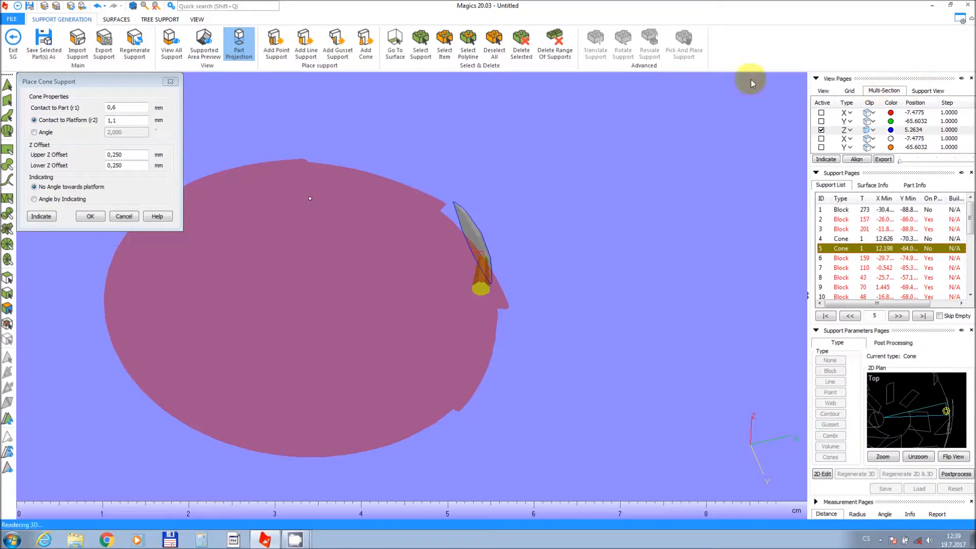
Show all supports and turn off Part Projection.
click(177, 46)
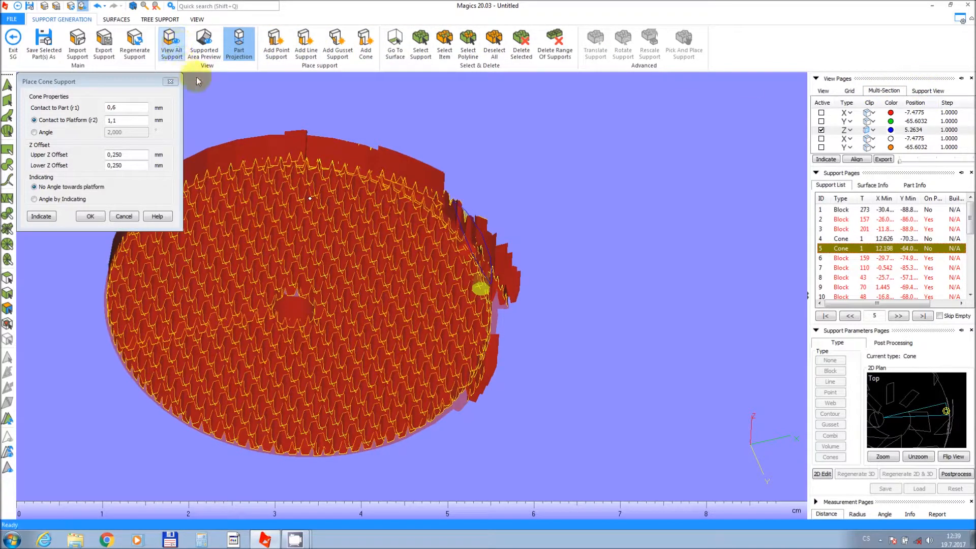
right_drag(422, 274, 434, 197)
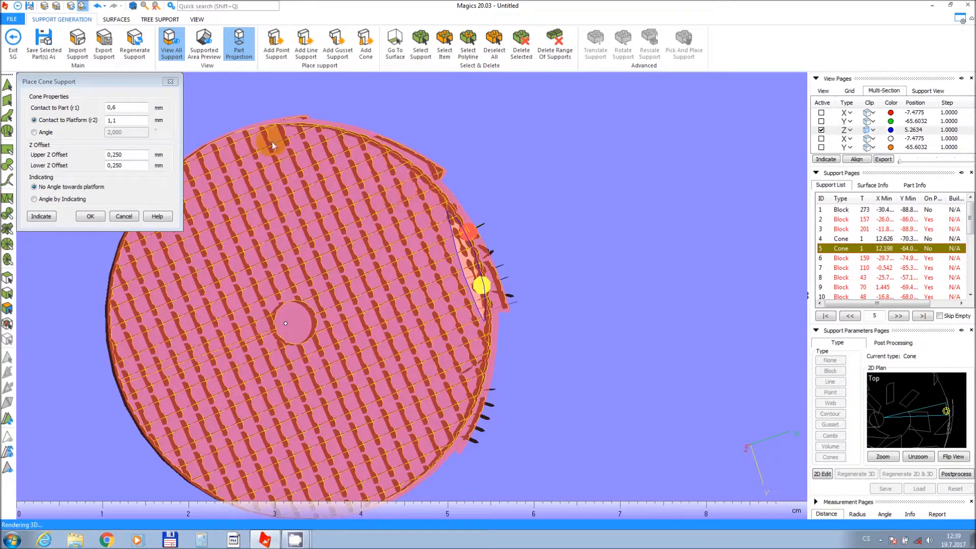
click(246, 52)
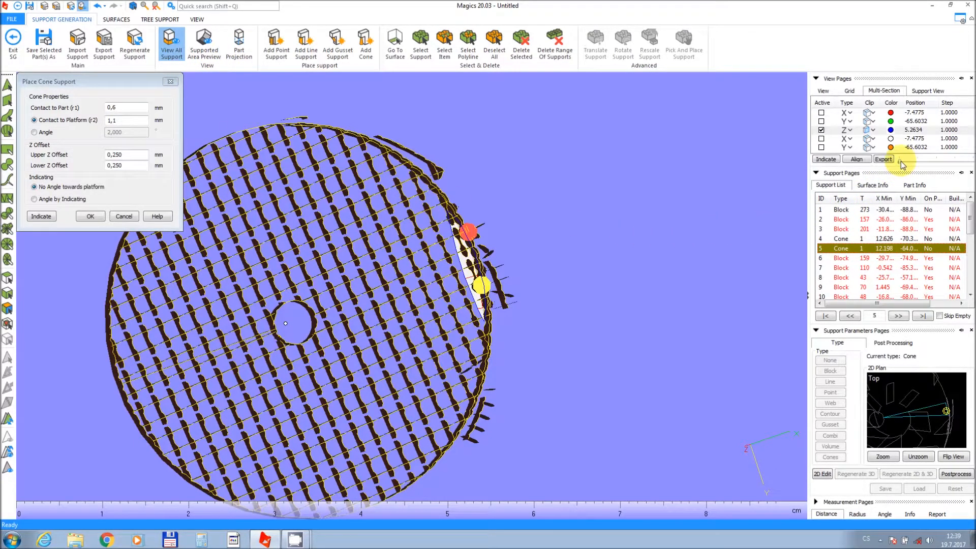
Raise the Z section plane to 6.9269 and place three more cone supports on the exposed base underside.
drag(901, 162, 905, 164)
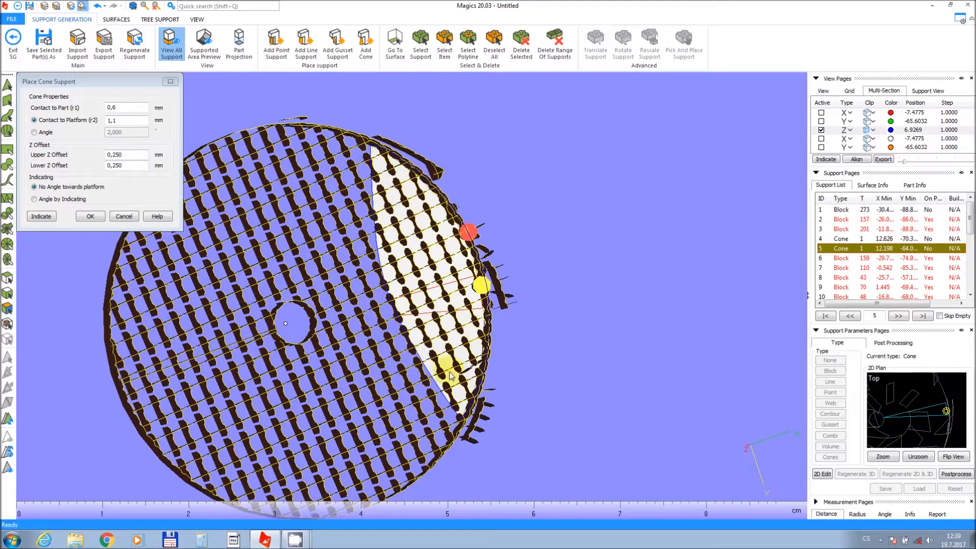
click(459, 407)
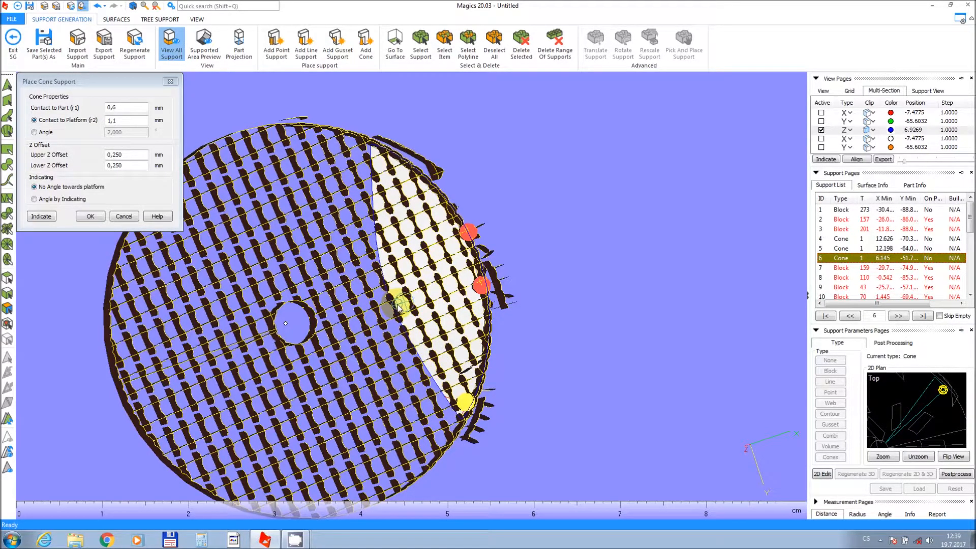
click(400, 304)
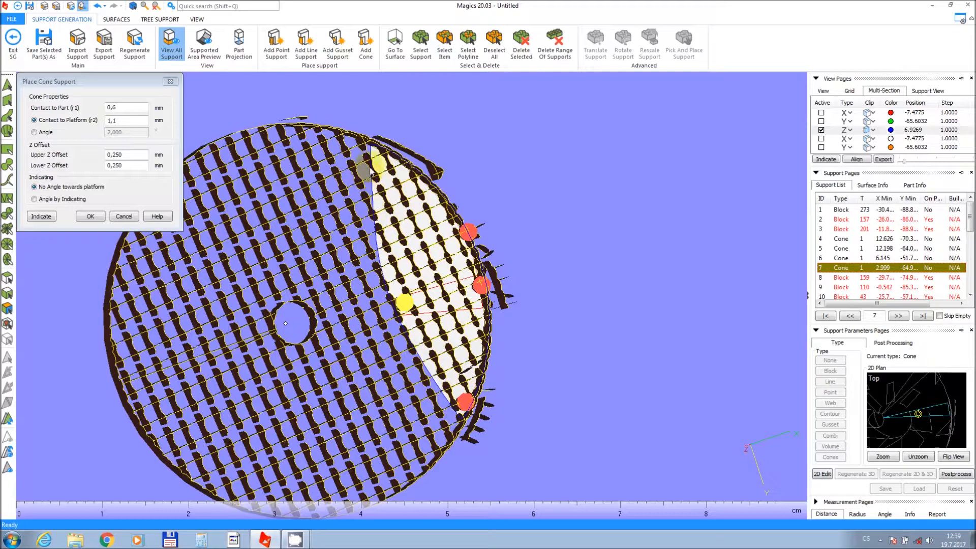
click(377, 152)
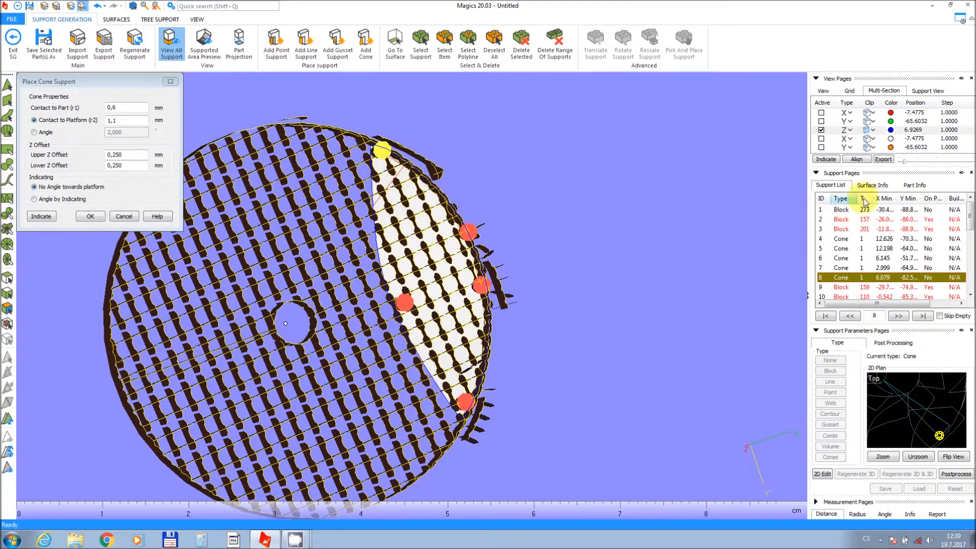
Set the Z section plane to 9.1450, place further cone supports near the central hole and rim, and close the dialog.
drag(906, 166, 909, 166)
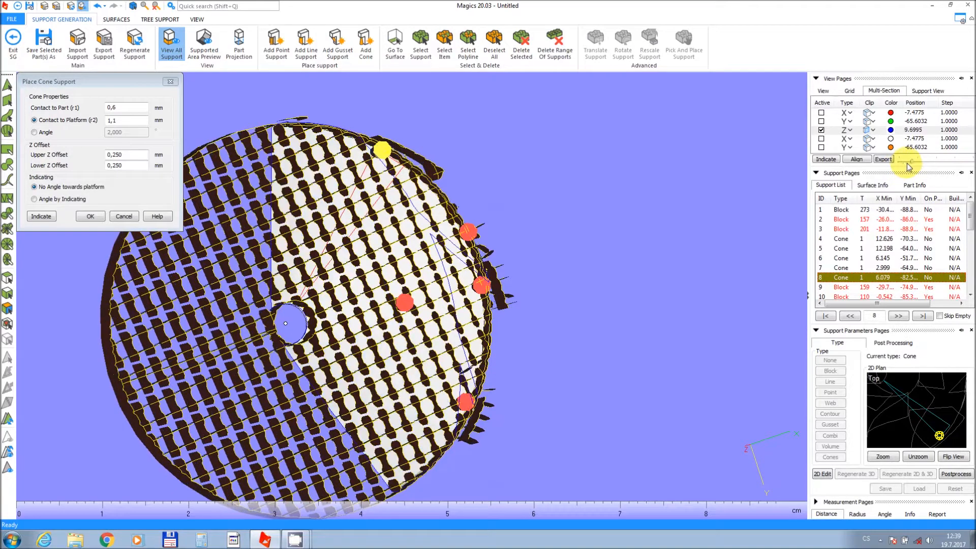
drag(911, 166, 910, 166)
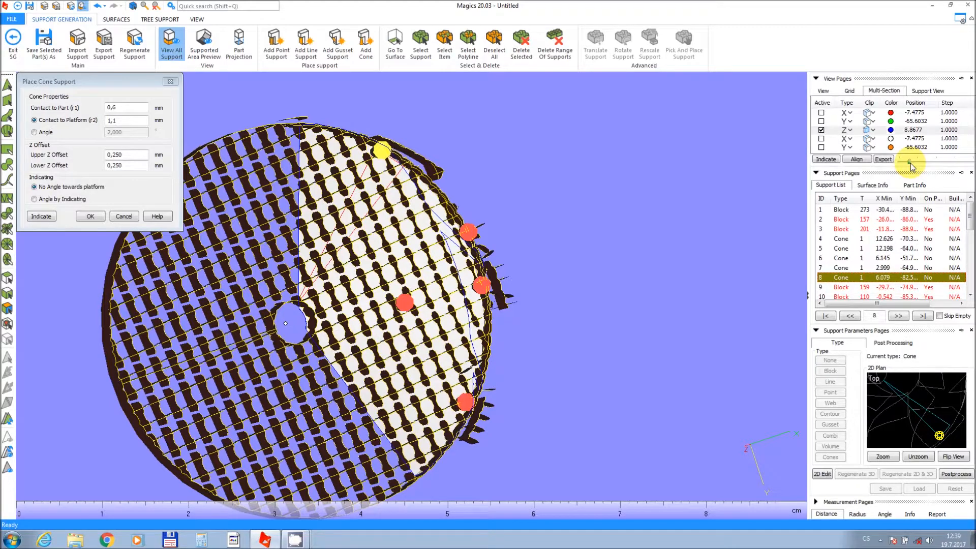
drag(910, 166, 910, 166)
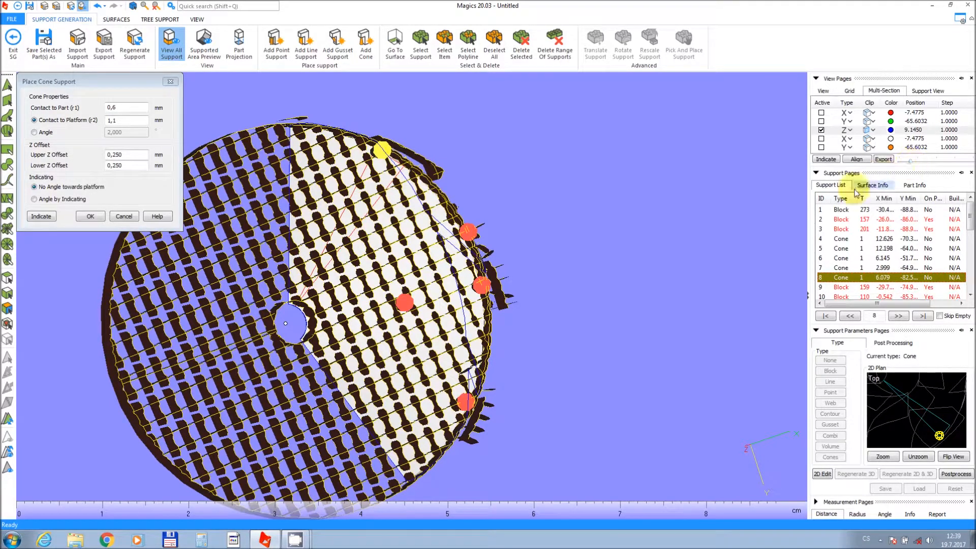
click(293, 299)
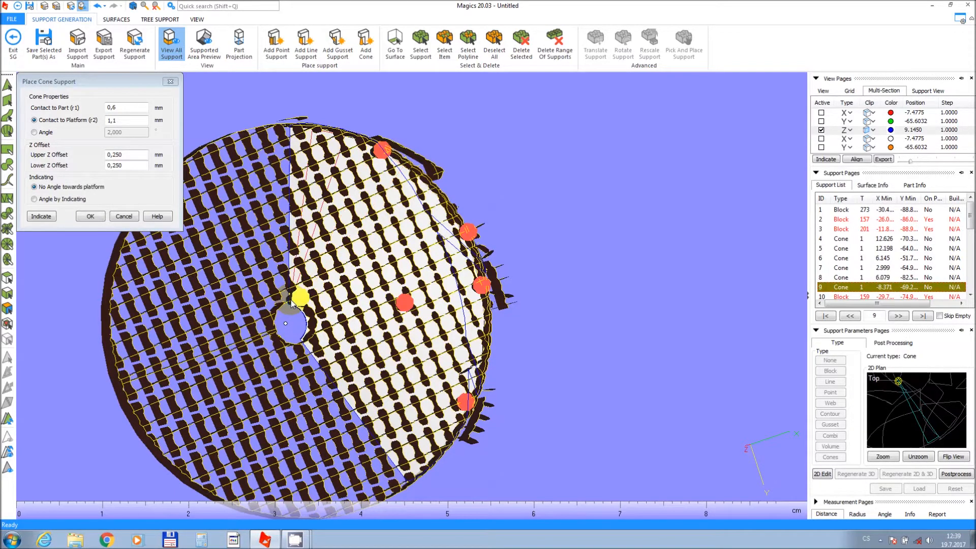
click(294, 130)
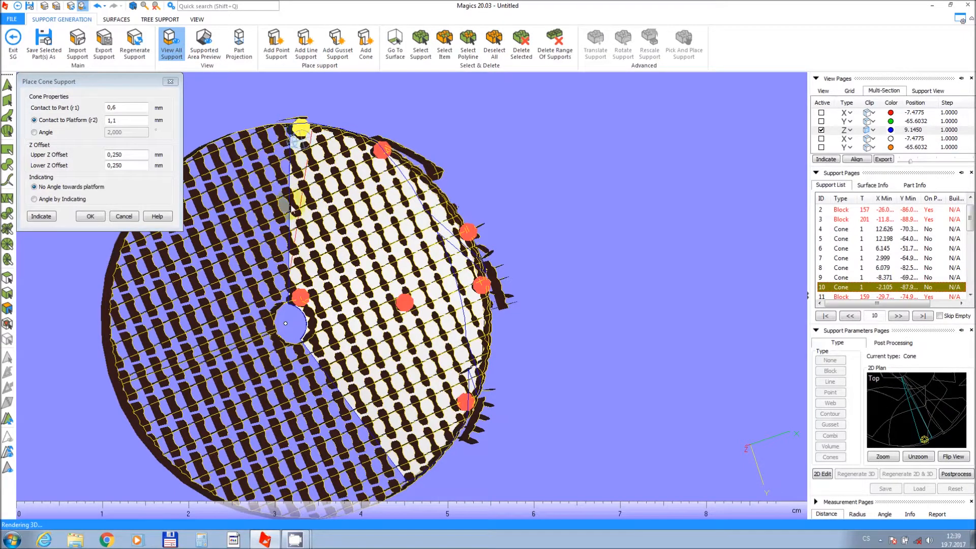
click(315, 340)
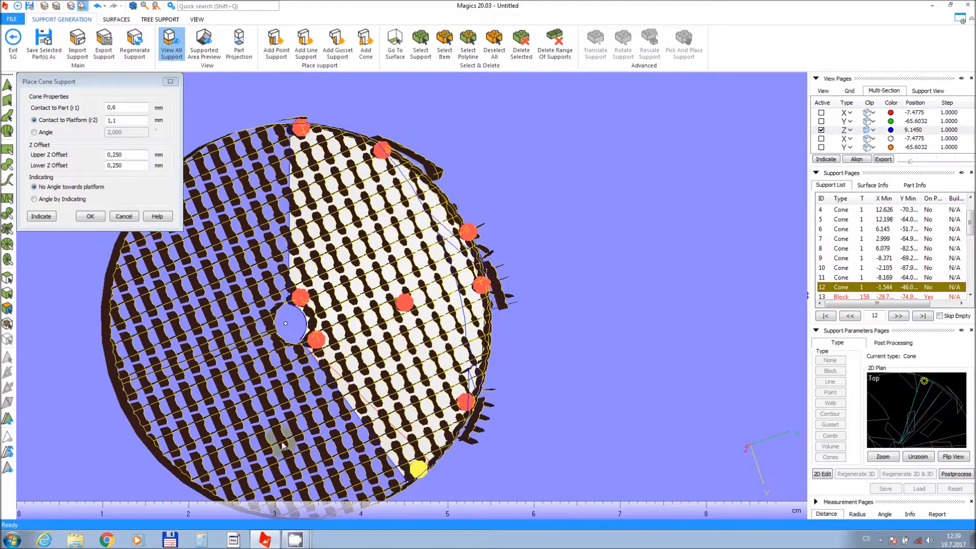
click(94, 216)
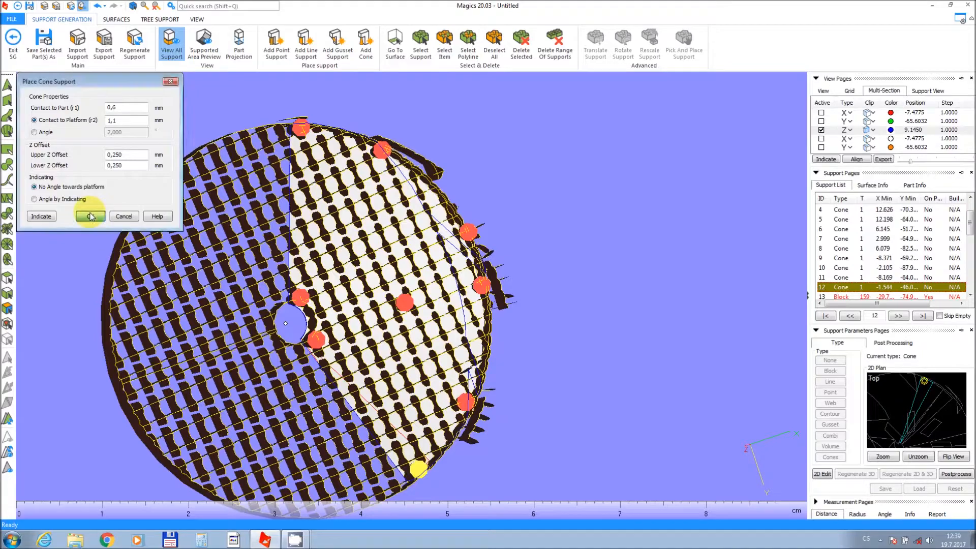
Deactivate the Z section plane to display the whole supported impeller.
right_drag(354, 249, 622, 313)
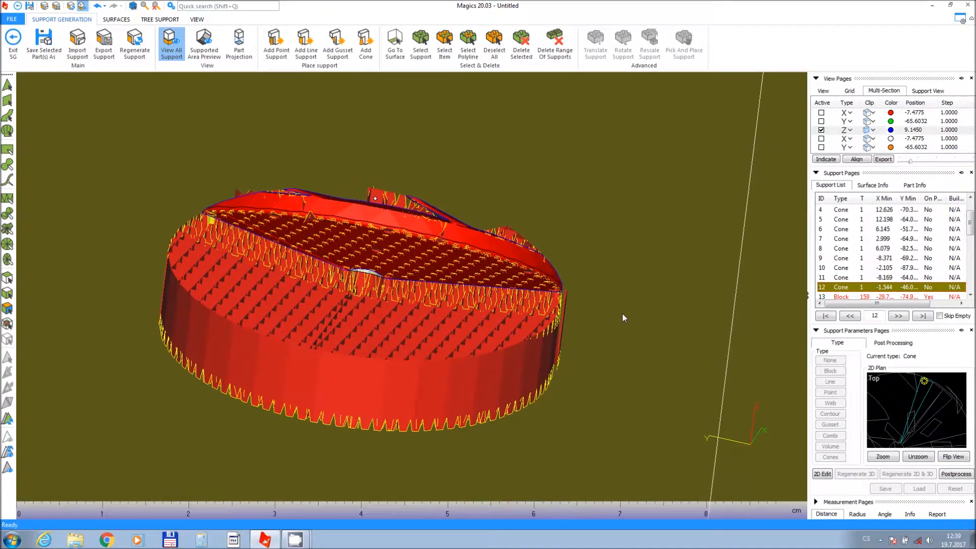
click(820, 131)
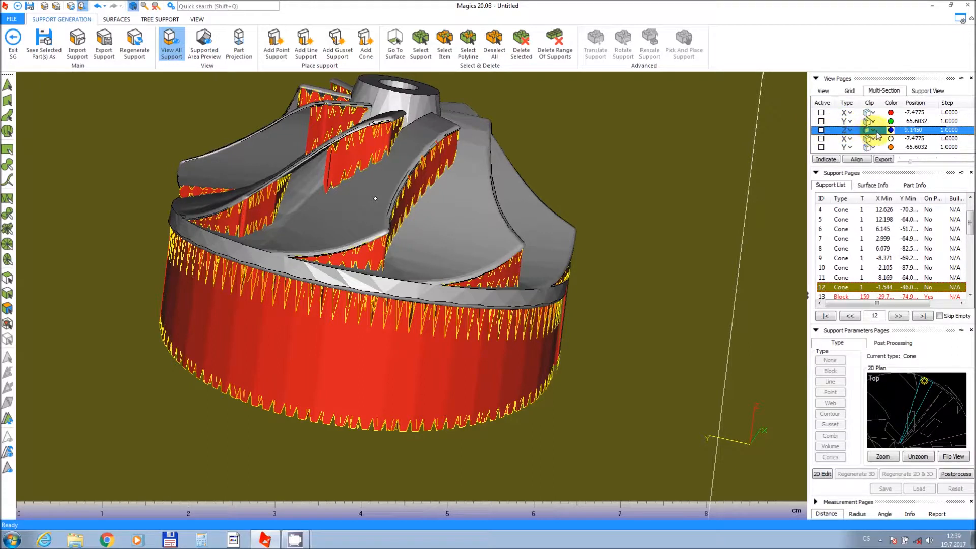
click(869, 129)
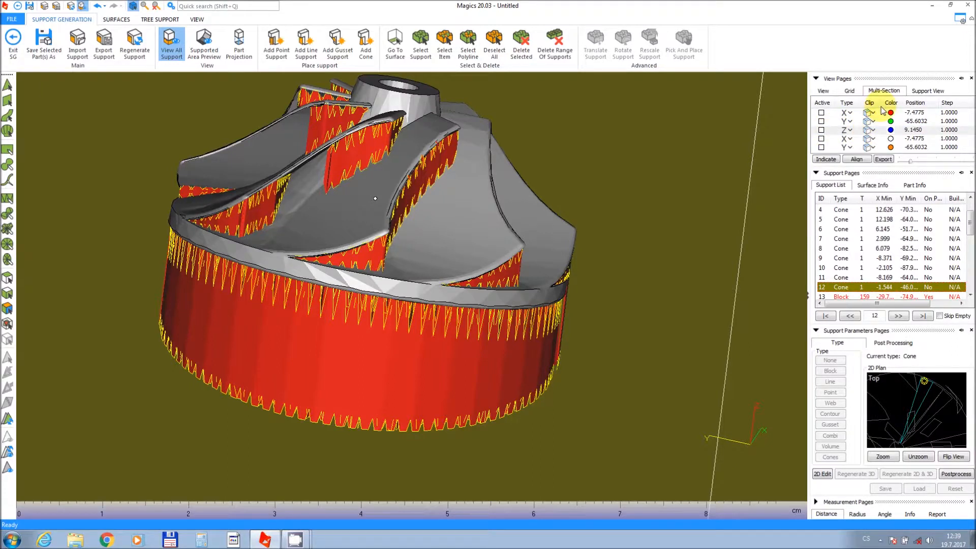
click(939, 94)
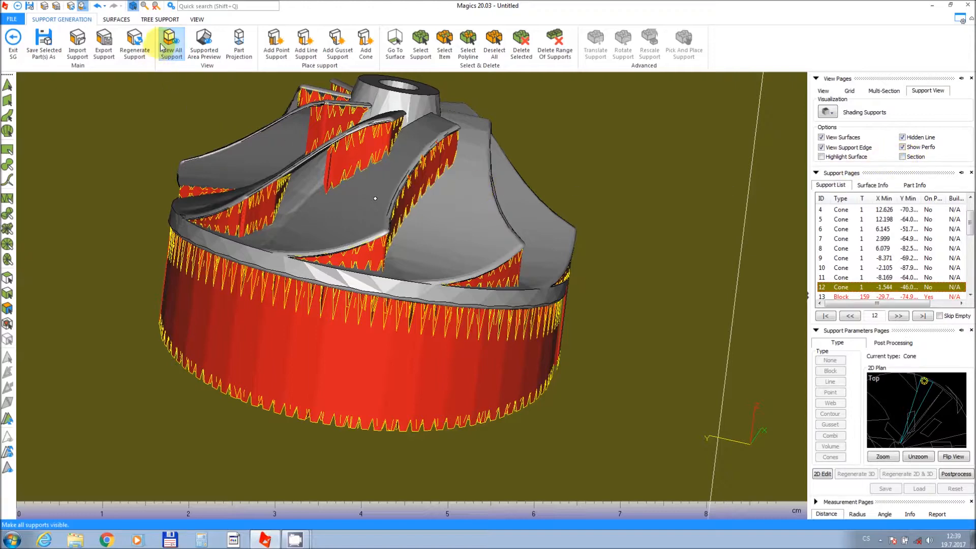
Exit support generation without saving the supports.
middle_drag(211, 135, 346, 152)
scroll(353, 157, down, 3)
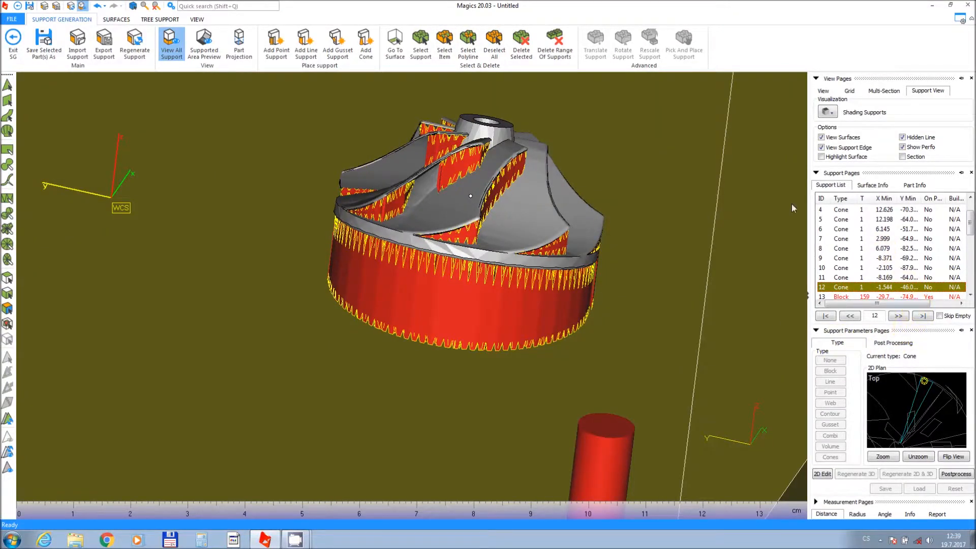
click(11, 36)
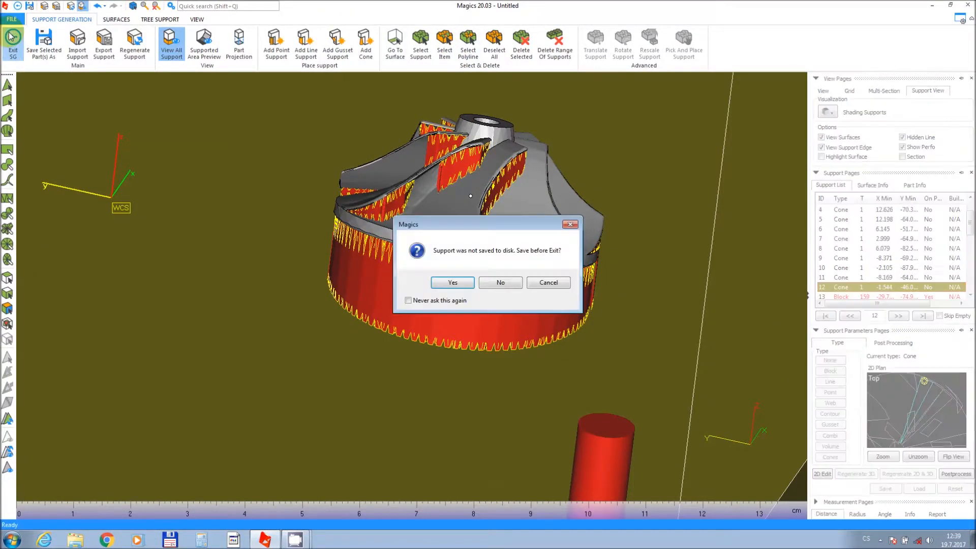
click(490, 282)
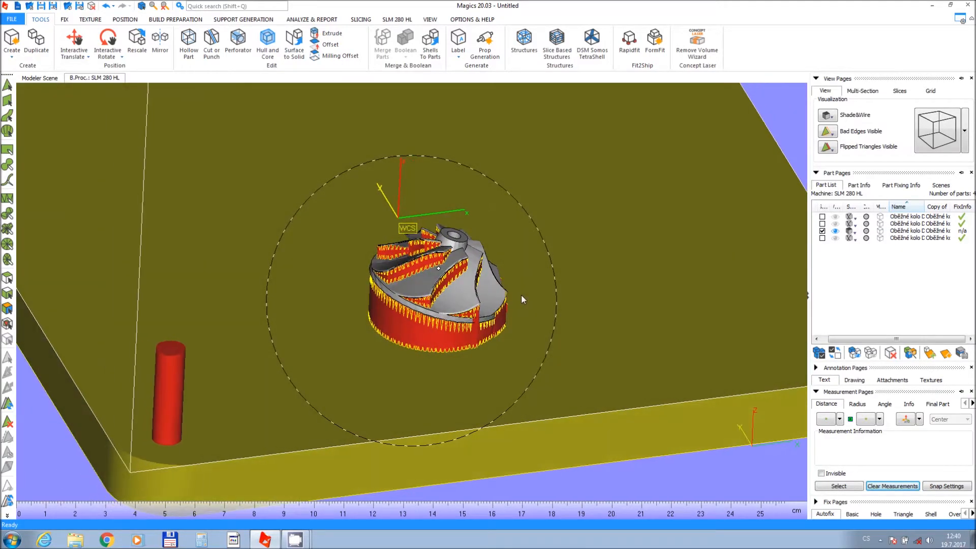
Hide the other impeller copies and select only the second impeller in the part list.
click(822, 238)
click(834, 232)
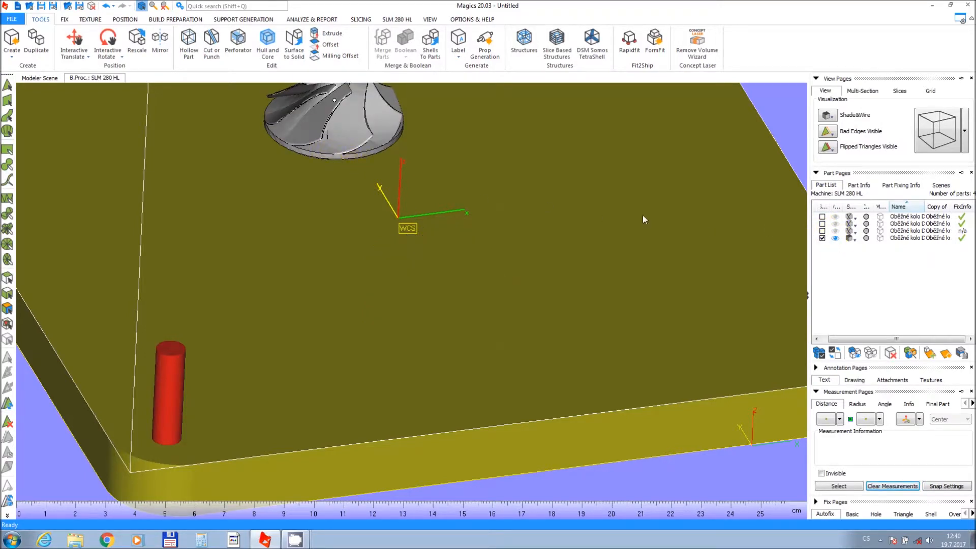
click(835, 238)
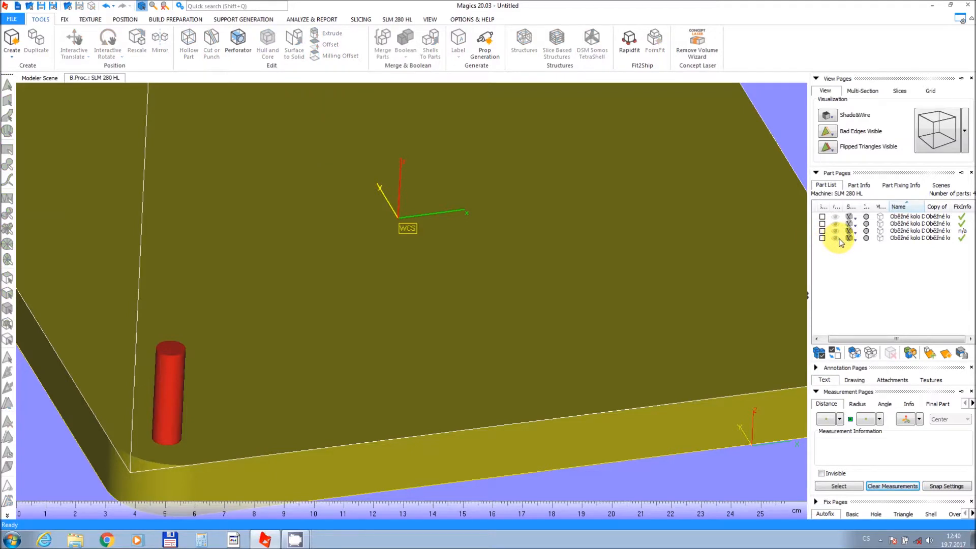
click(834, 224)
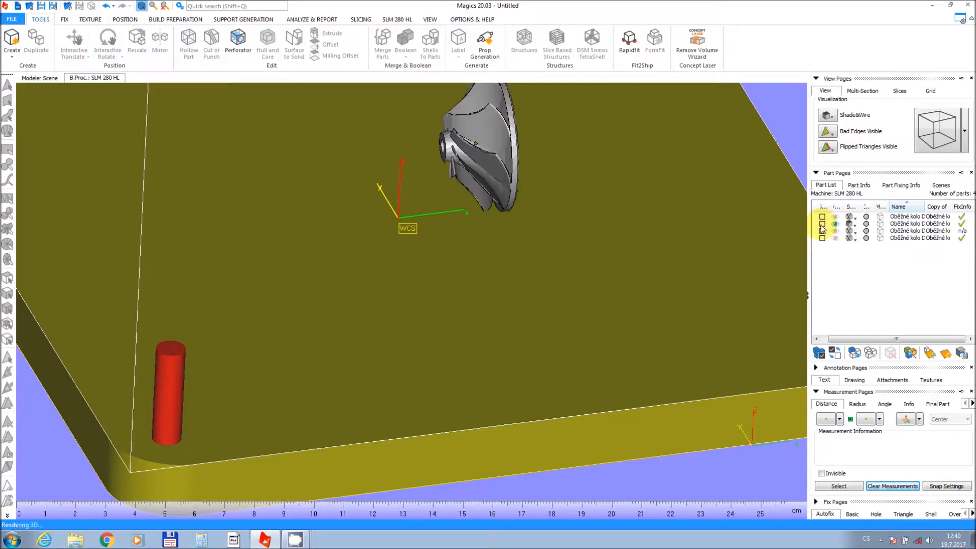
click(821, 224)
Generate supports automatically for the selected impeller.
middle_drag(577, 168, 552, 263)
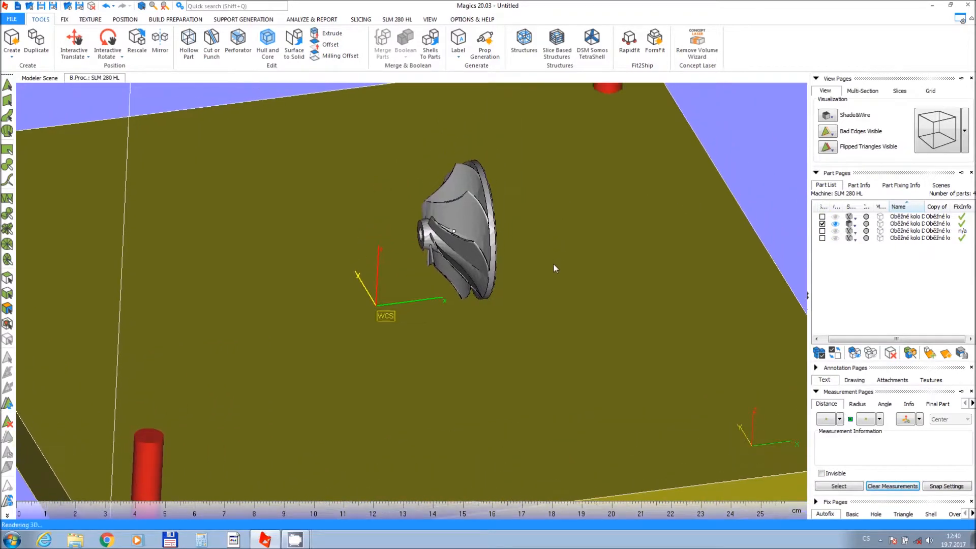
scroll(507, 237, up, 2)
right_drag(505, 236, 477, 214)
middle_drag(478, 215, 283, 169)
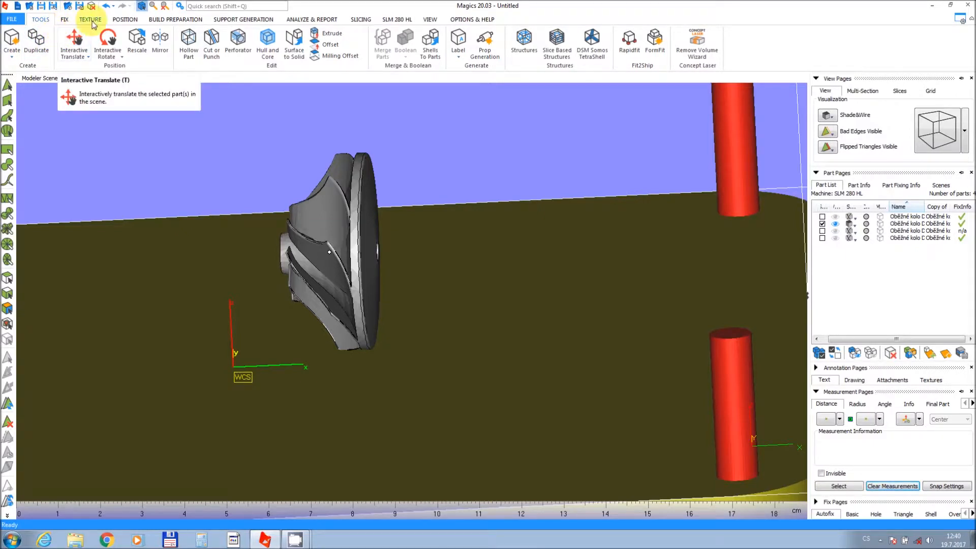
click(218, 20)
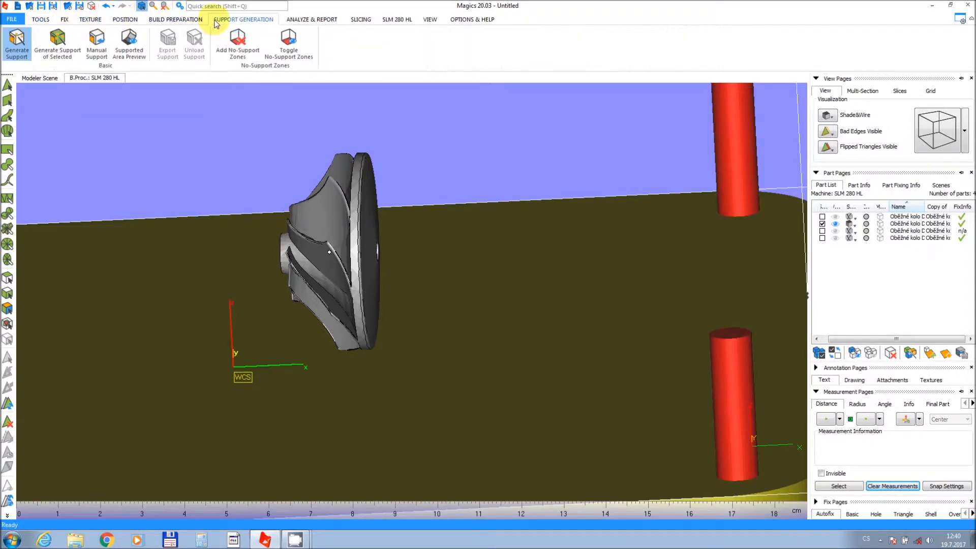
click(18, 45)
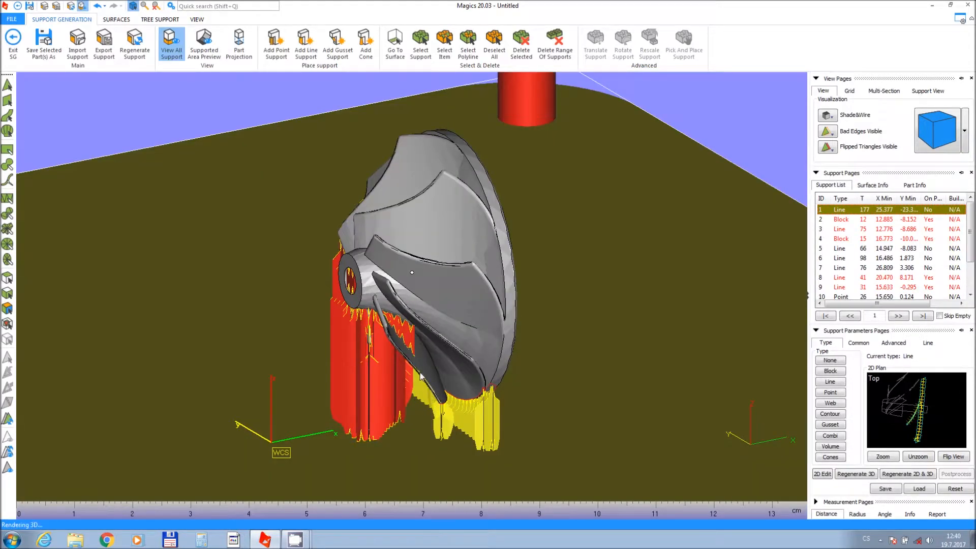
middle_drag(420, 376, 407, 316)
right_drag(406, 324, 55, 310)
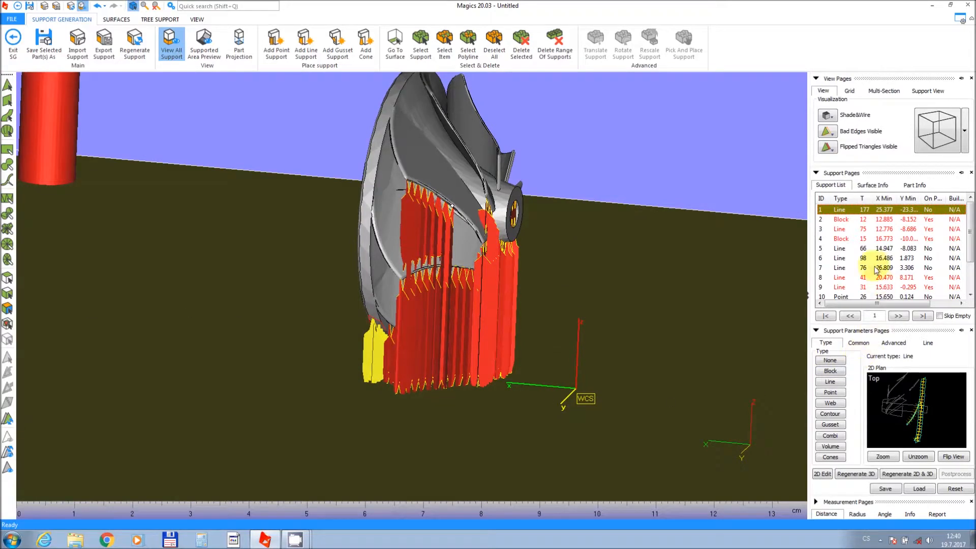
Step through the entries of the support list to inspect each generated support on the impeller.
click(850, 229)
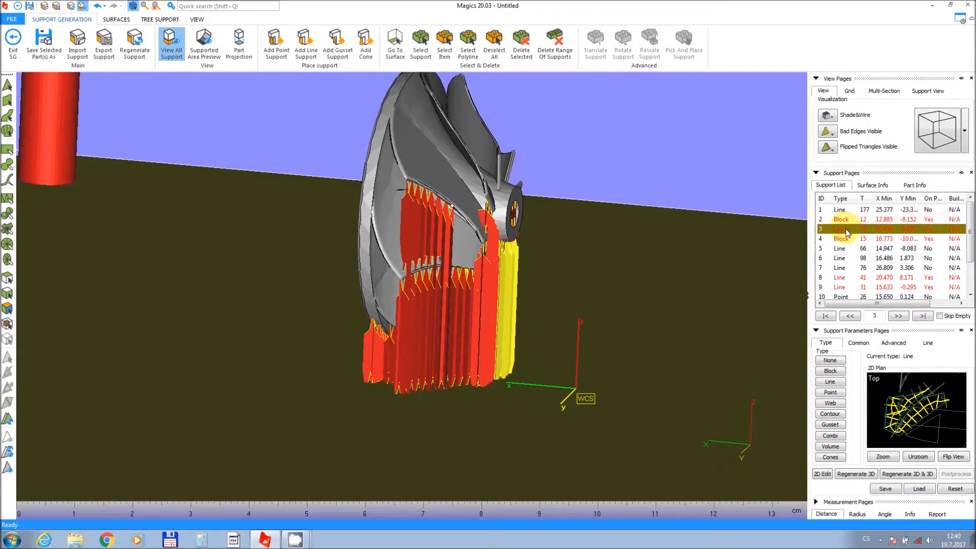
right_drag(508, 333, 470, 347)
click(839, 242)
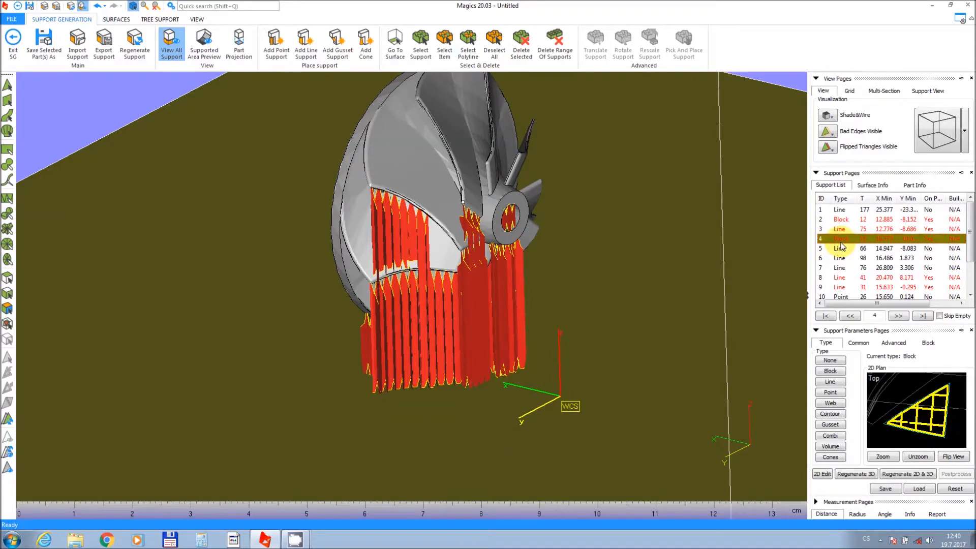
click(839, 249)
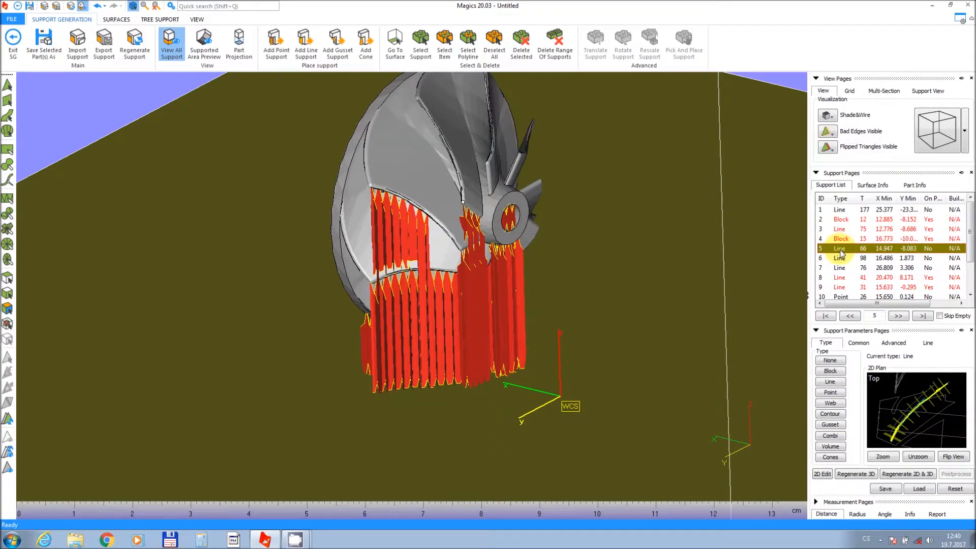
click(839, 259)
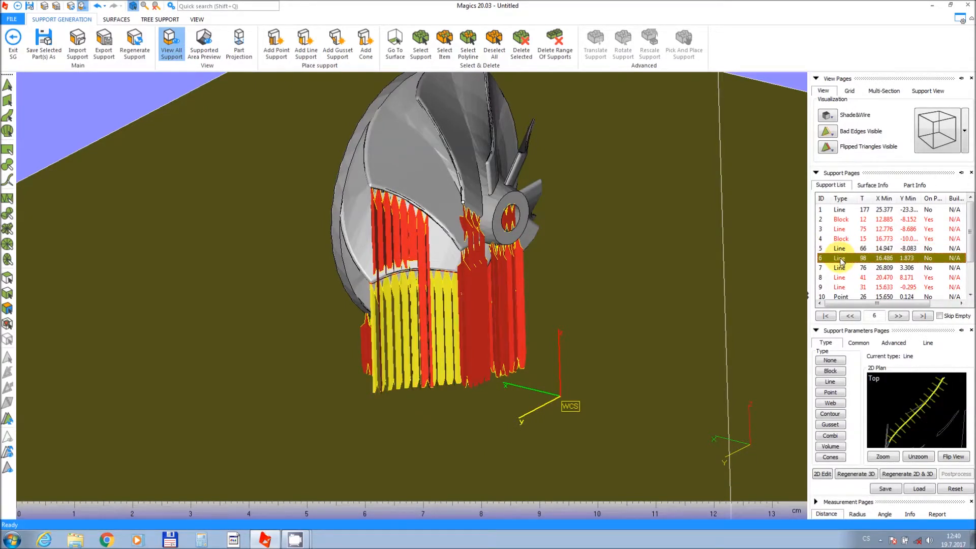
click(840, 269)
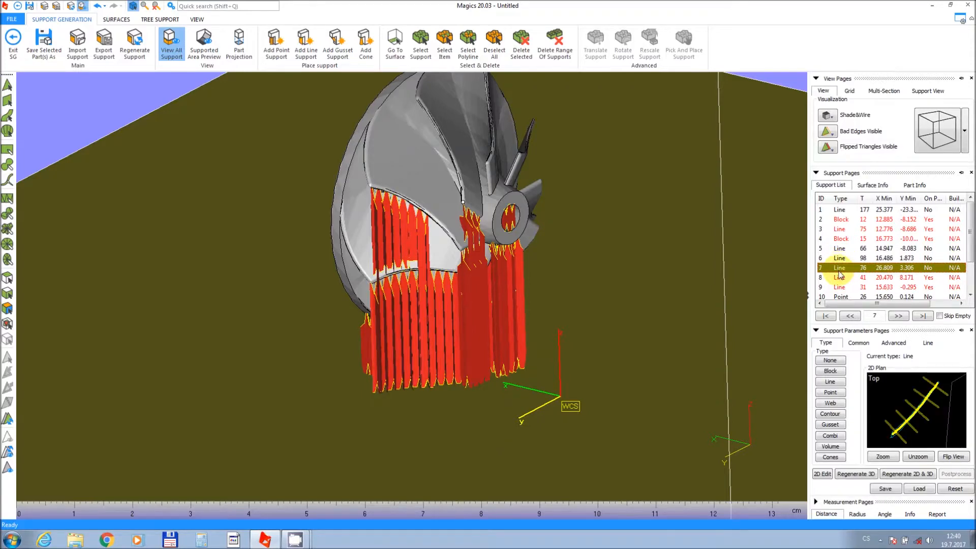
click(838, 278)
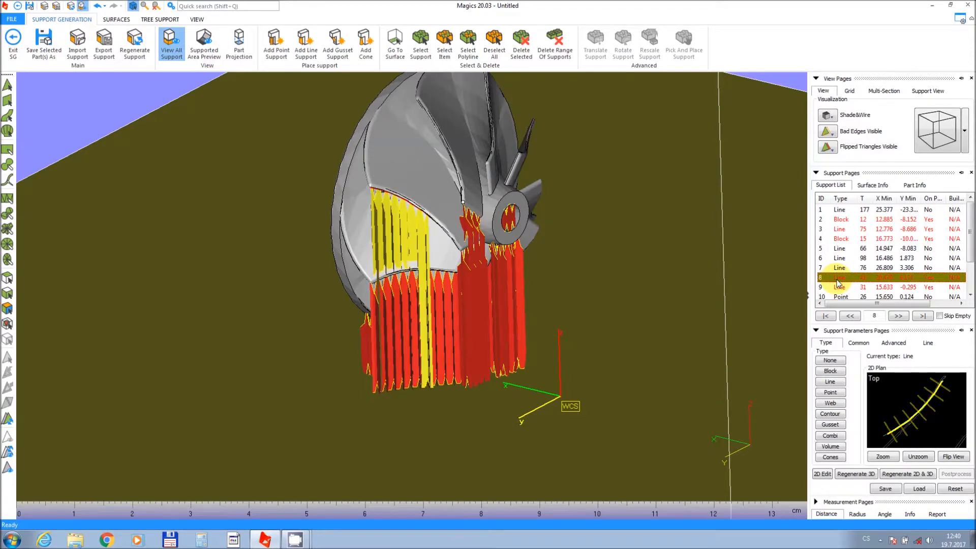
right_drag(489, 366, 525, 349)
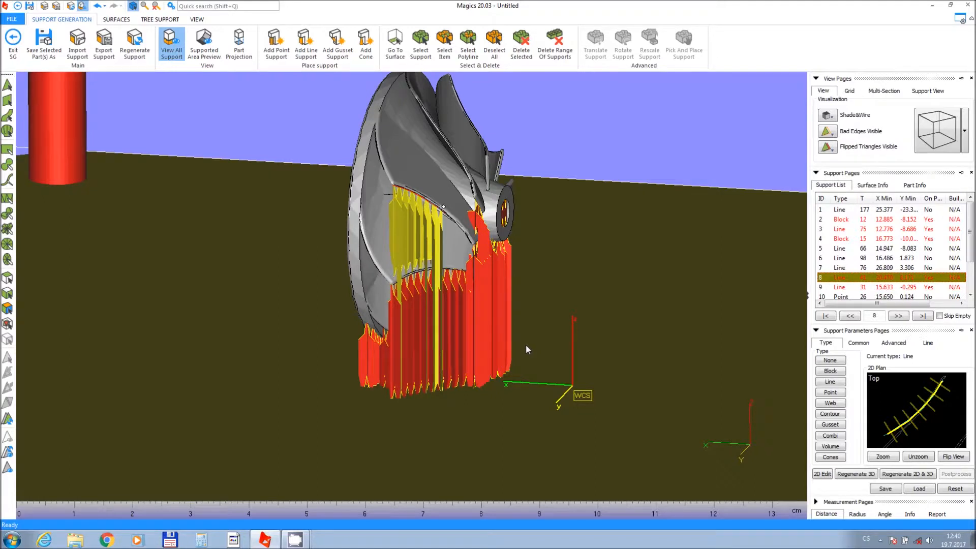
click(847, 288)
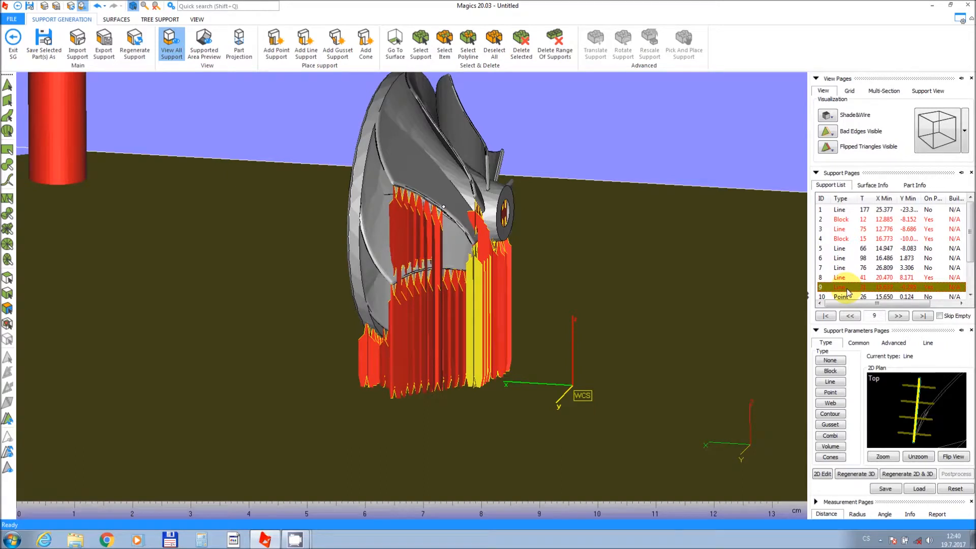
middle_drag(489, 283, 470, 266)
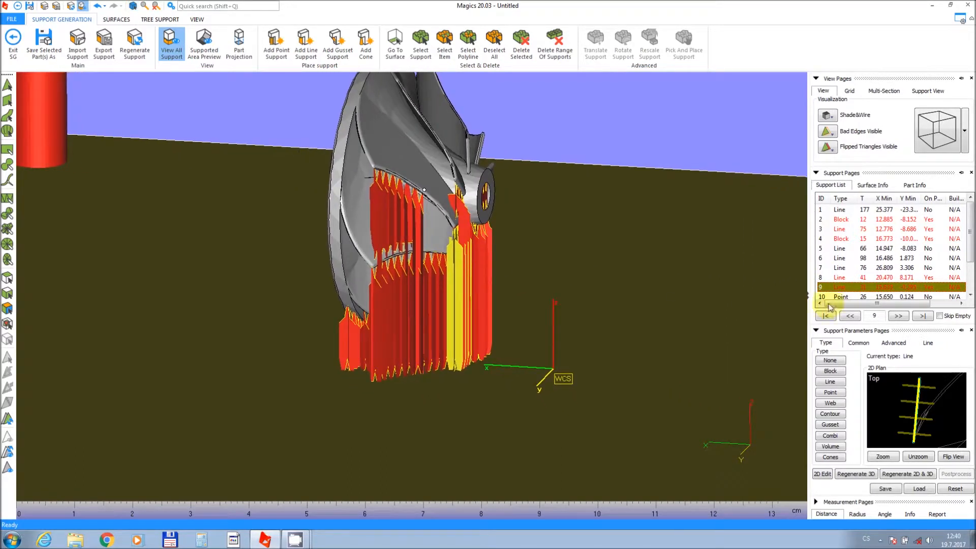
Select line support 8 and enable Angled / Platform projection area with the Angle option.
click(856, 278)
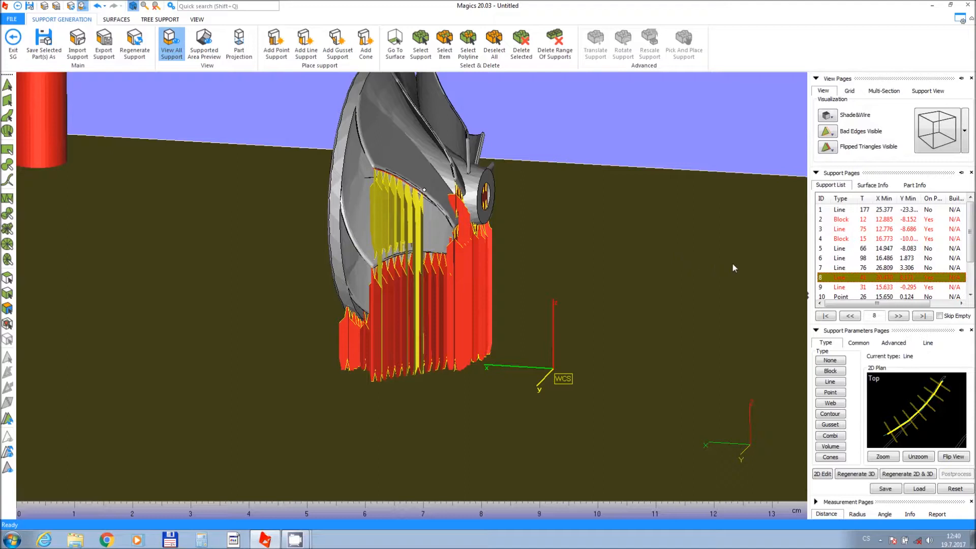
click(883, 344)
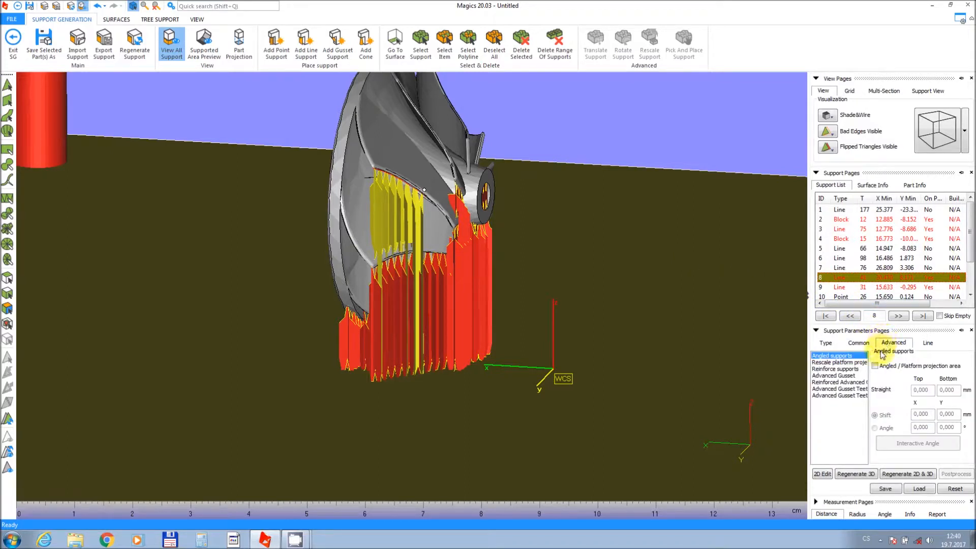
click(875, 367)
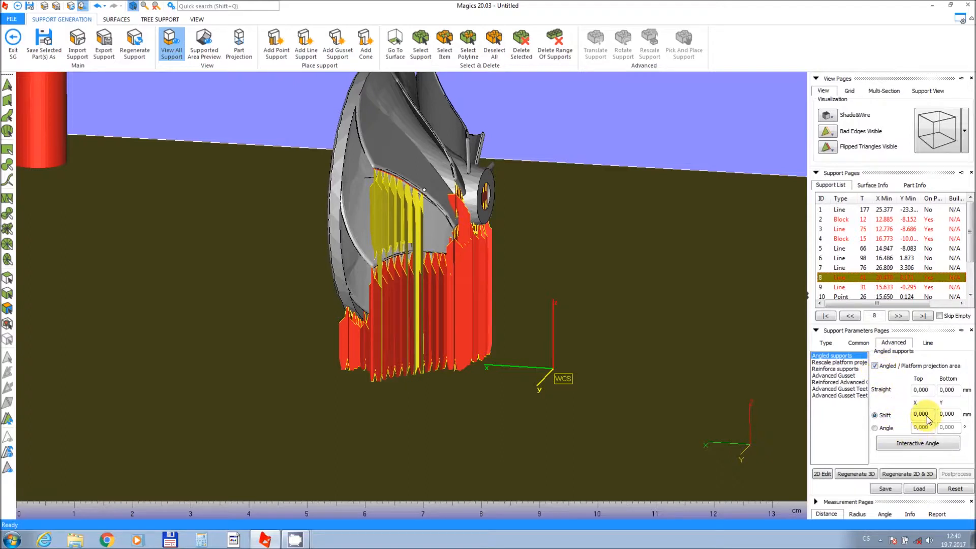
click(875, 428)
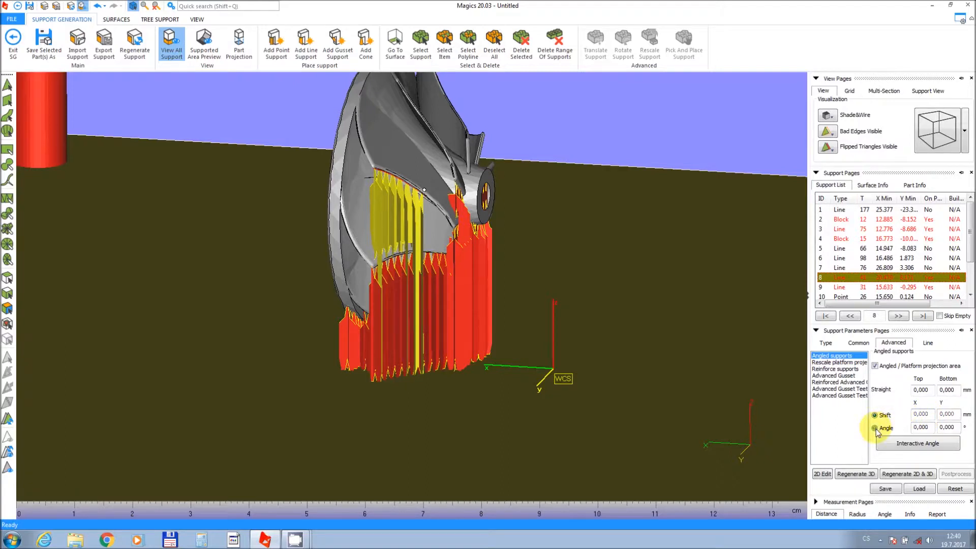
Use Interactive Angle to tilt support 8 by moving its base handle across the platform.
click(923, 443)
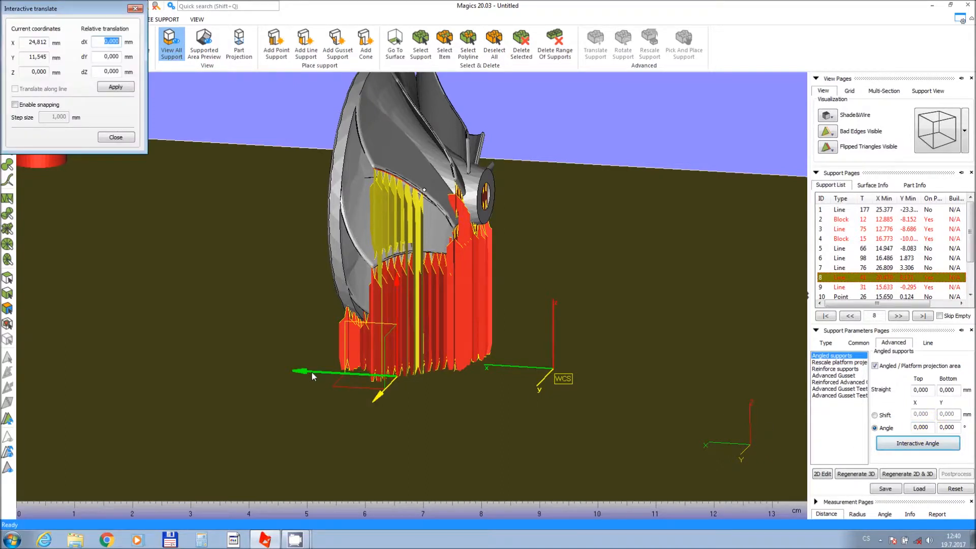
drag(312, 372, 389, 388)
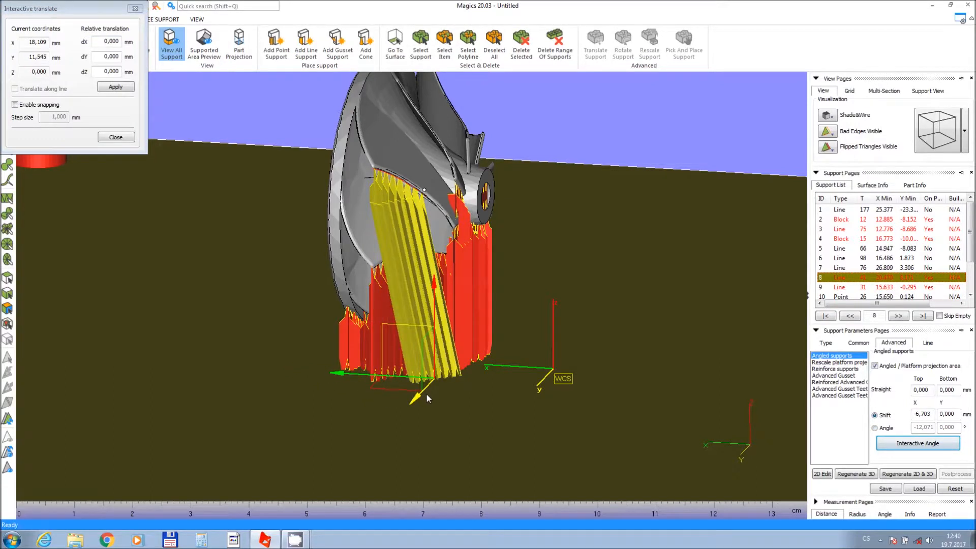
drag(426, 394, 382, 404)
drag(332, 386, 370, 398)
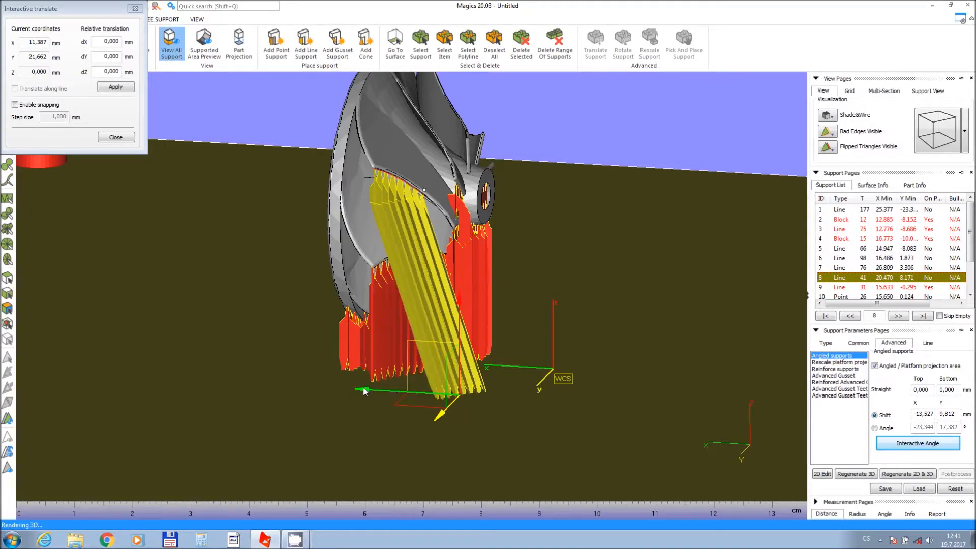
right_drag(370, 398, 419, 408)
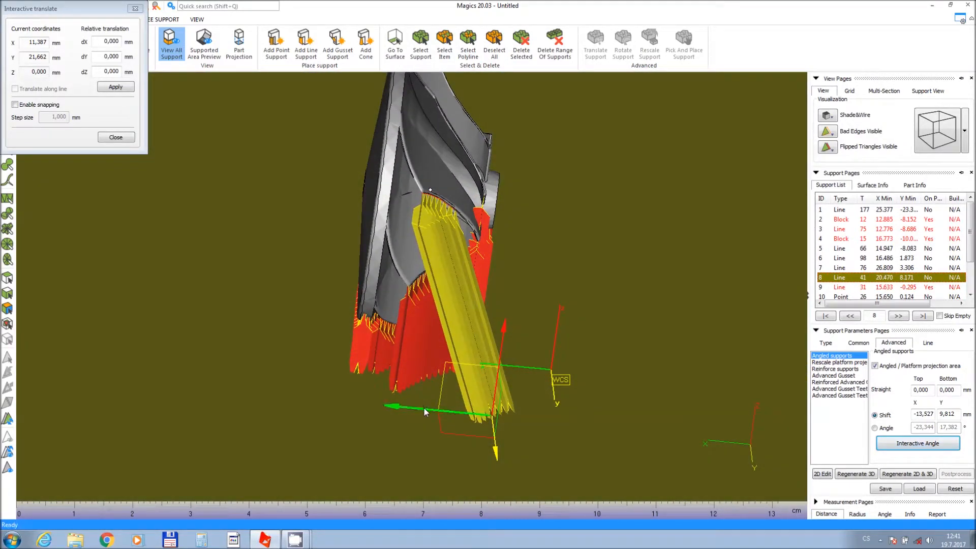
drag(424, 407, 411, 406)
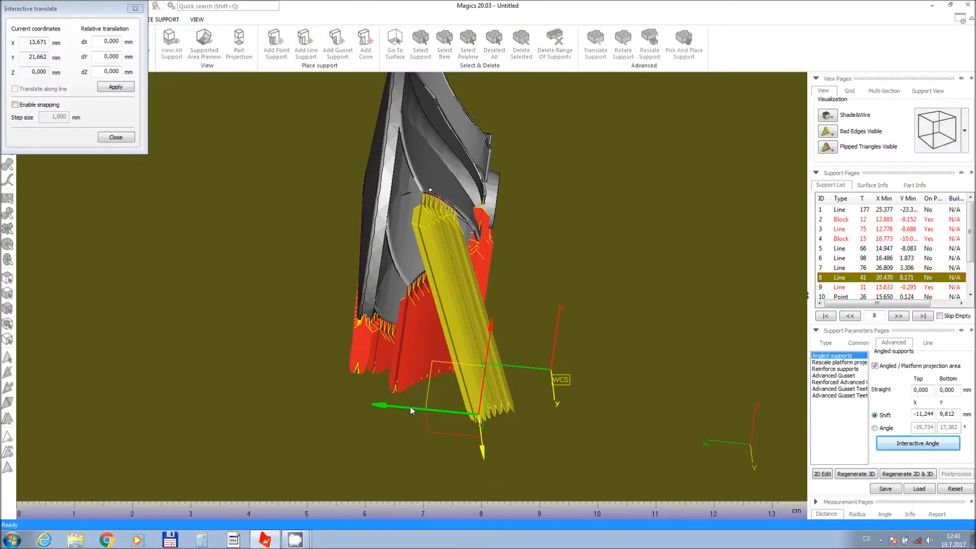
right_drag(502, 382, 342, 405)
drag(345, 410, 351, 403)
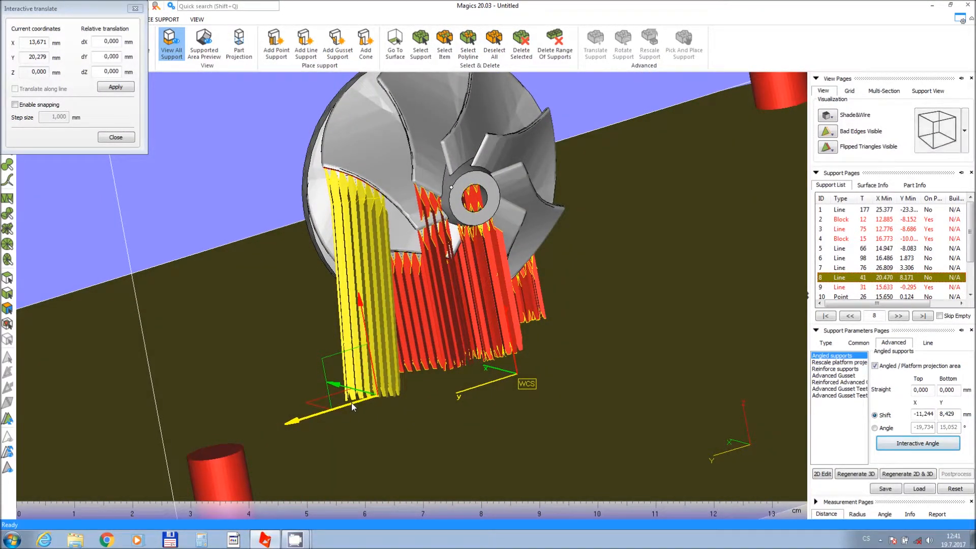
right_drag(384, 412, 478, 401)
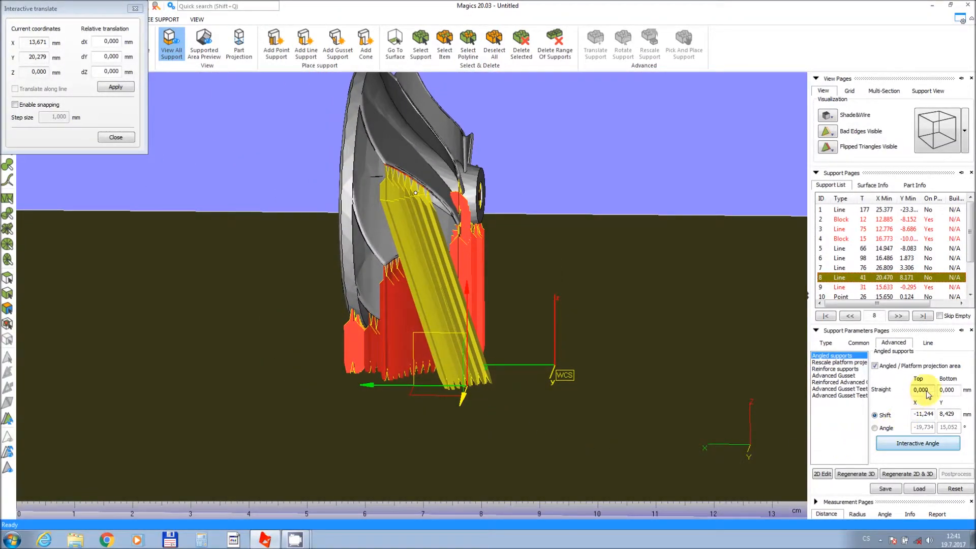
Set the angled support's top Straight length to 4 mm and regenerate the support in 2D and 3D.
drag(930, 392, 905, 398)
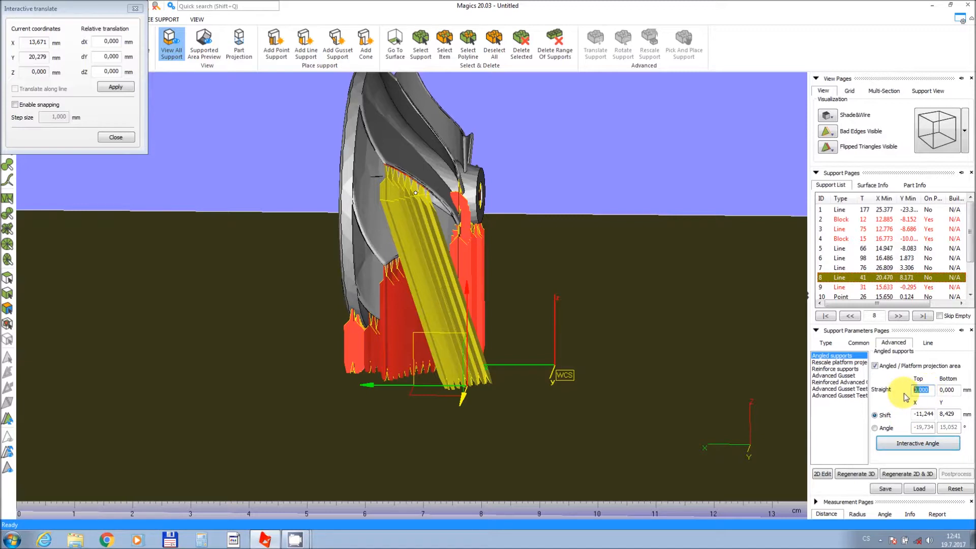
text(4)
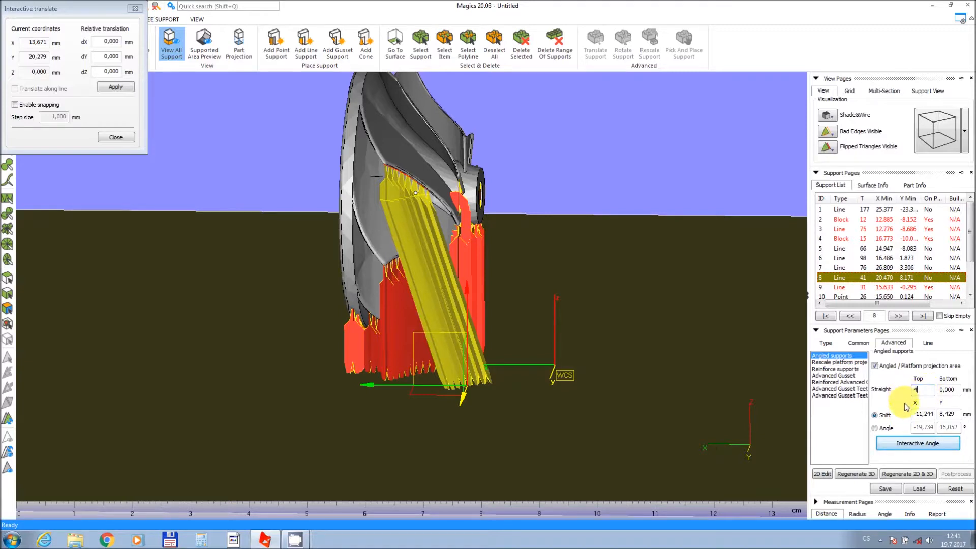
click(891, 473)
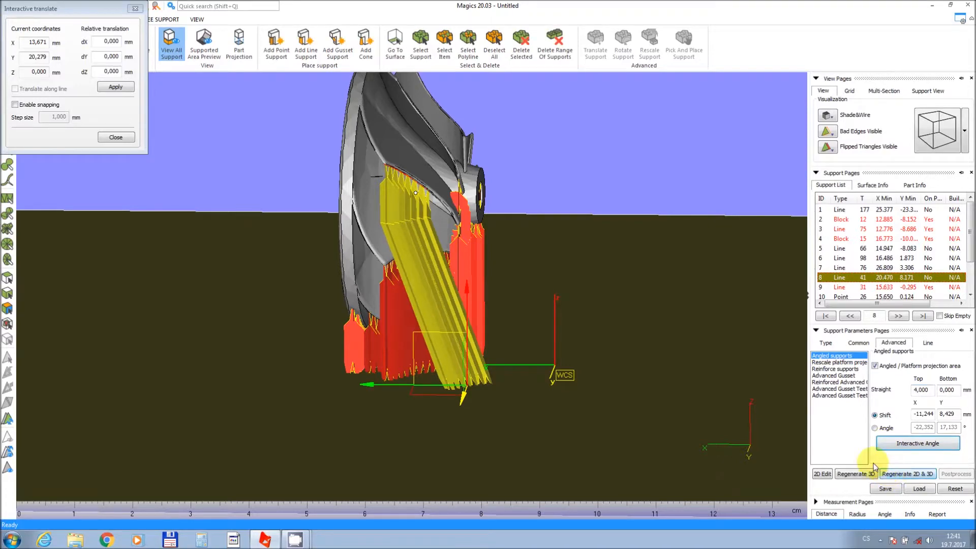
Close the interactive angle dialog and leave support generation without saving the supports to disk.
right_drag(518, 353, 590, 343)
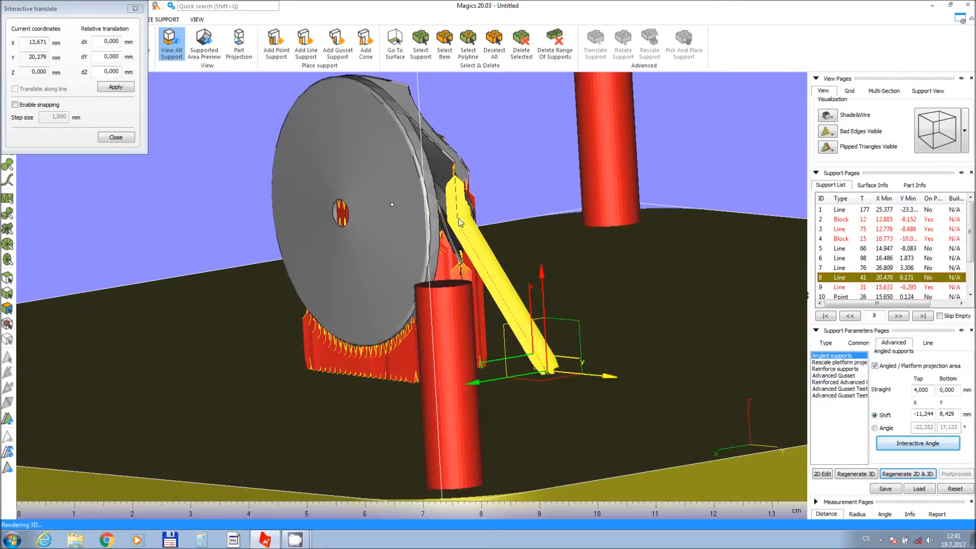
right_drag(535, 335, 443, 367)
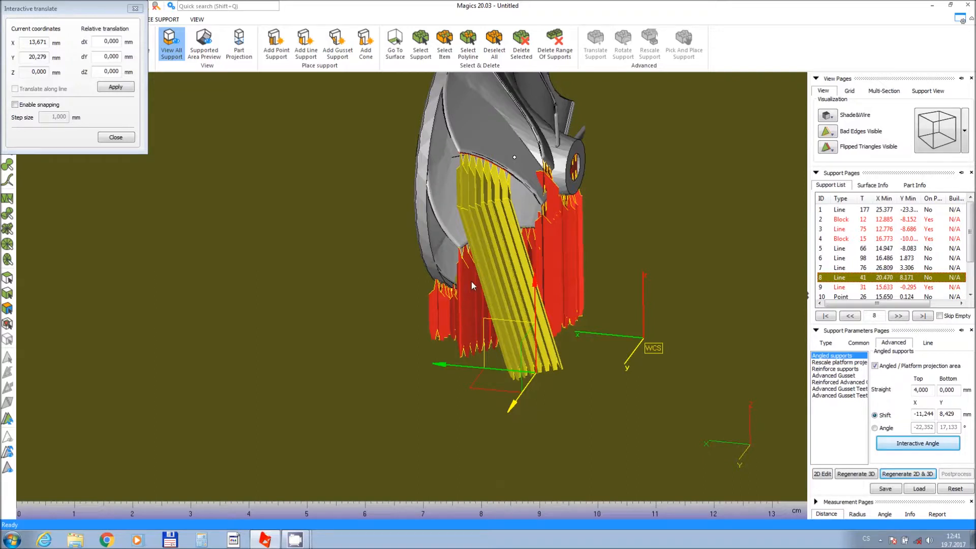
scroll(480, 277, down, 5)
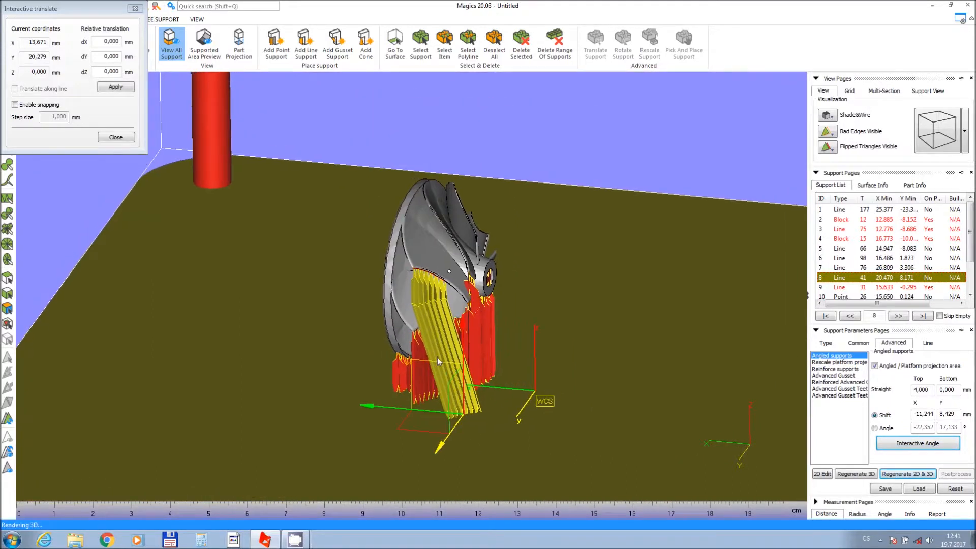
click(113, 136)
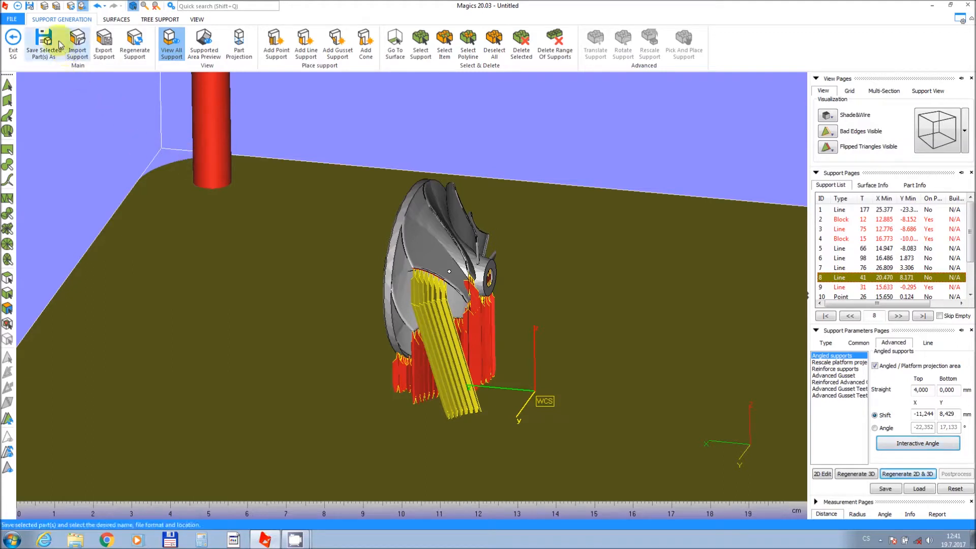
click(13, 38)
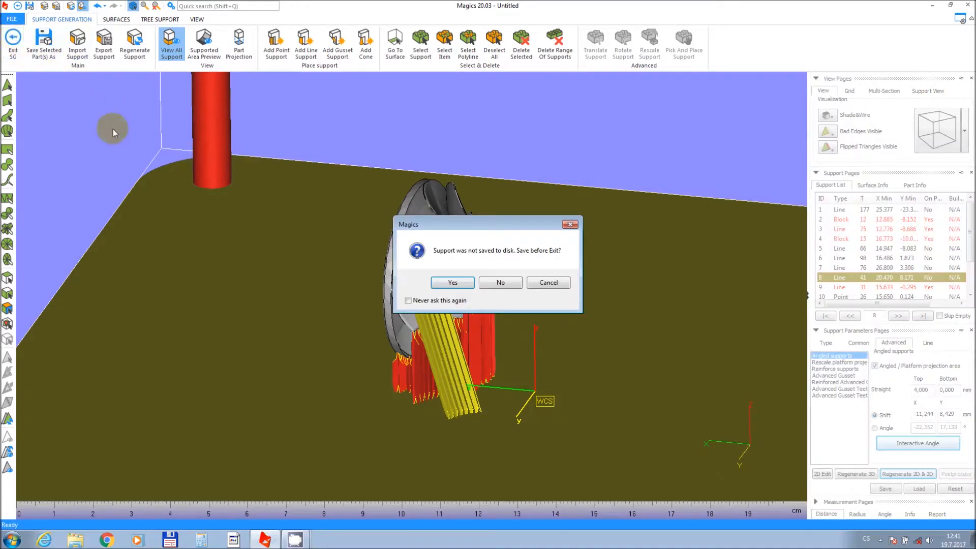
click(512, 282)
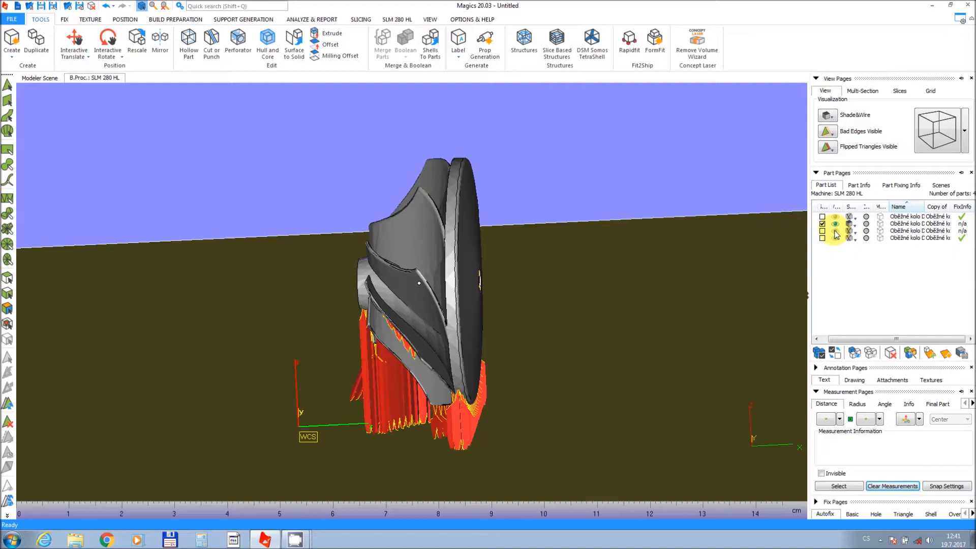
Toggle part visibility in the part list so only the first impeller copy is displayed.
click(835, 238)
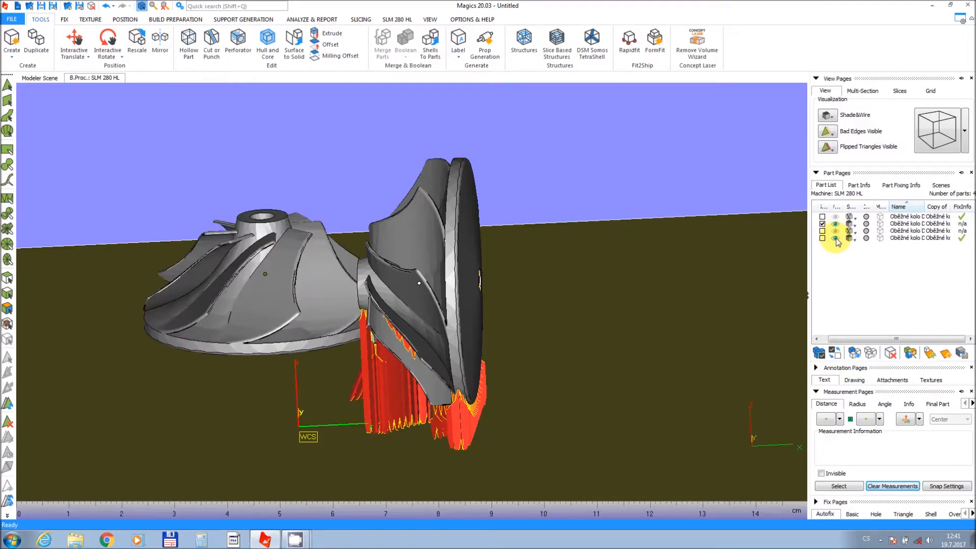
click(834, 238)
click(835, 231)
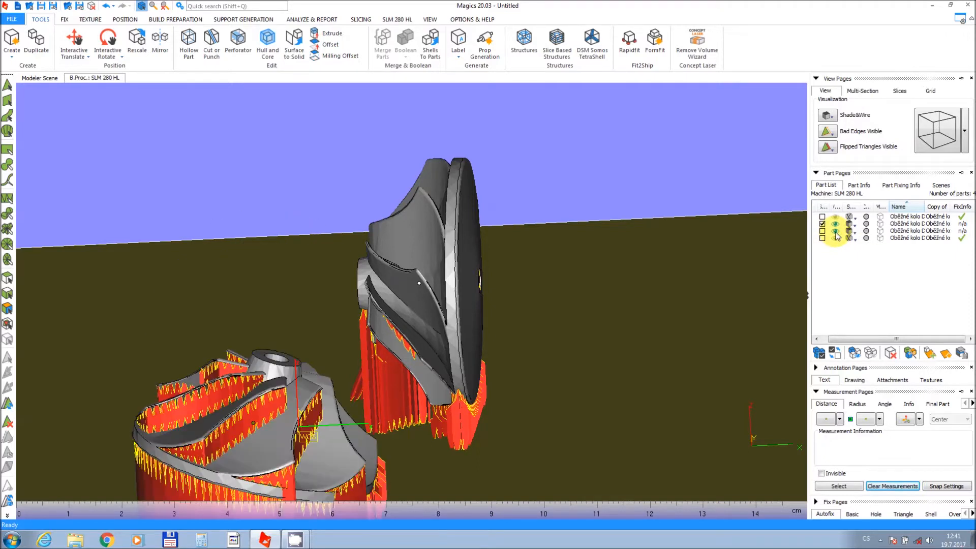
click(835, 231)
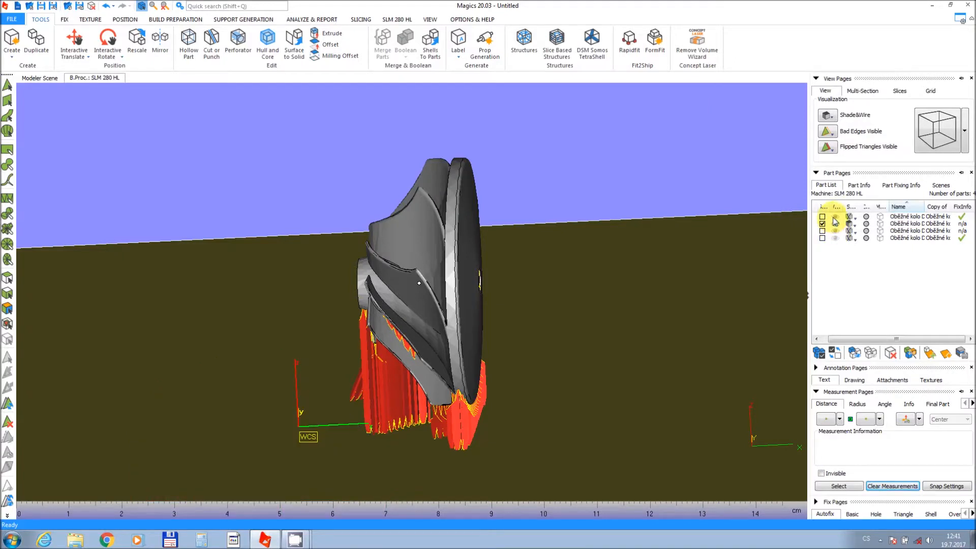
click(835, 217)
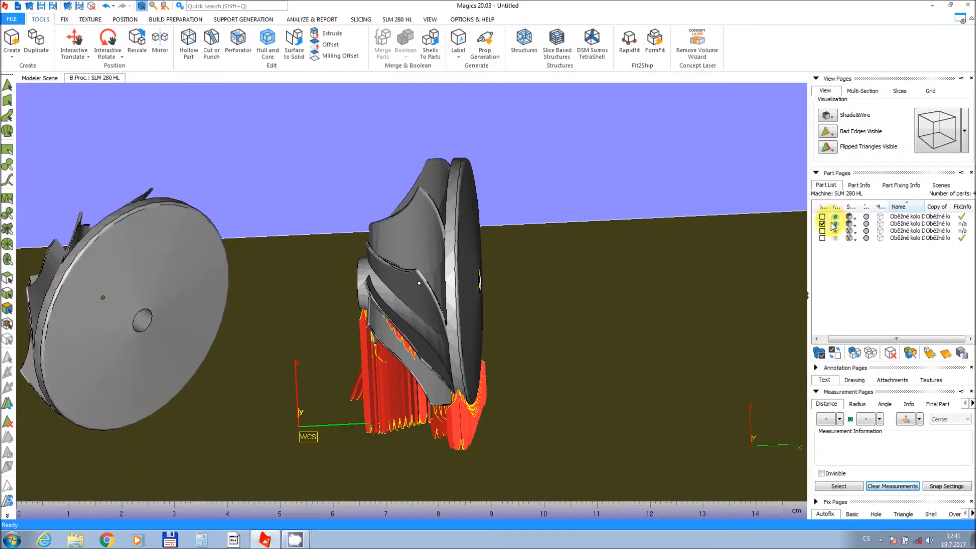
click(835, 224)
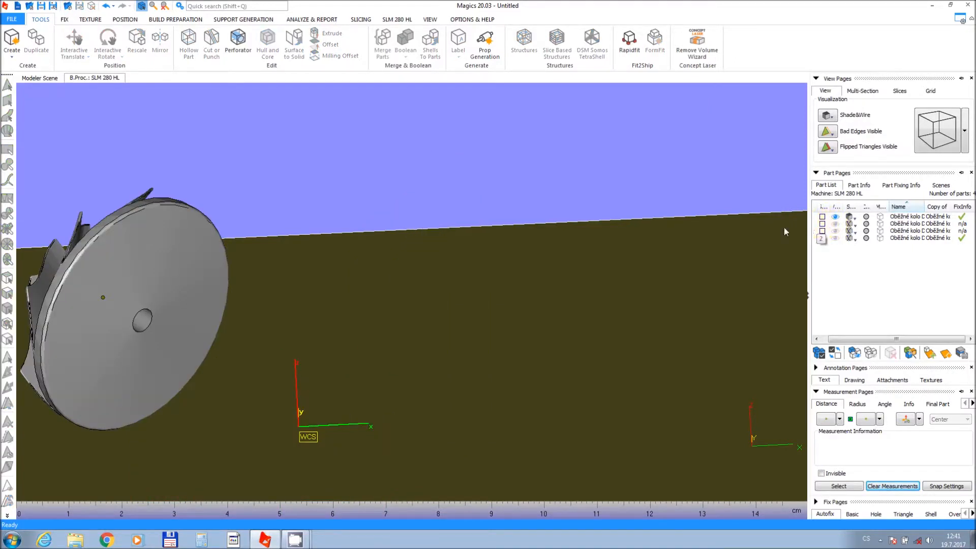
middle_drag(459, 307, 732, 260)
drag(296, 217, 513, 349)
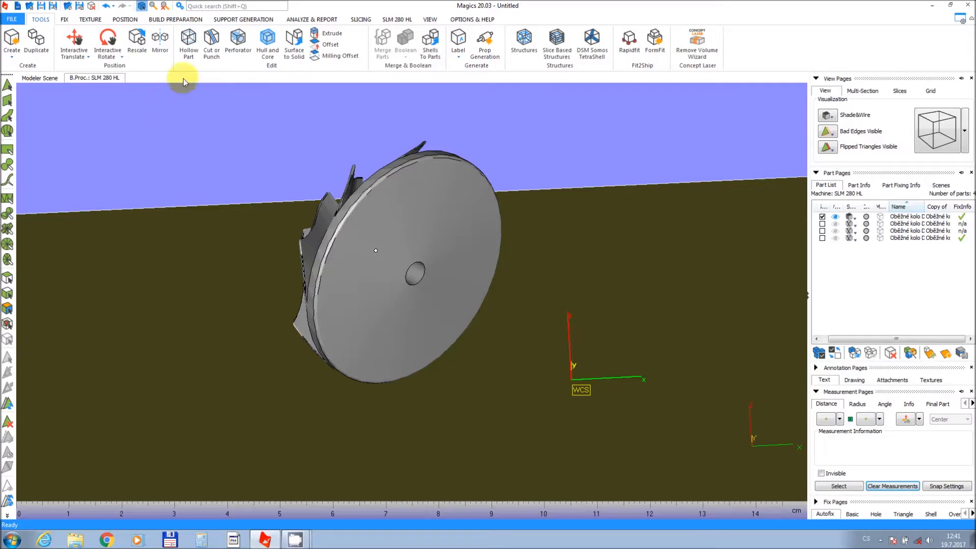
Enter the support generation module without generating any supports.
click(228, 20)
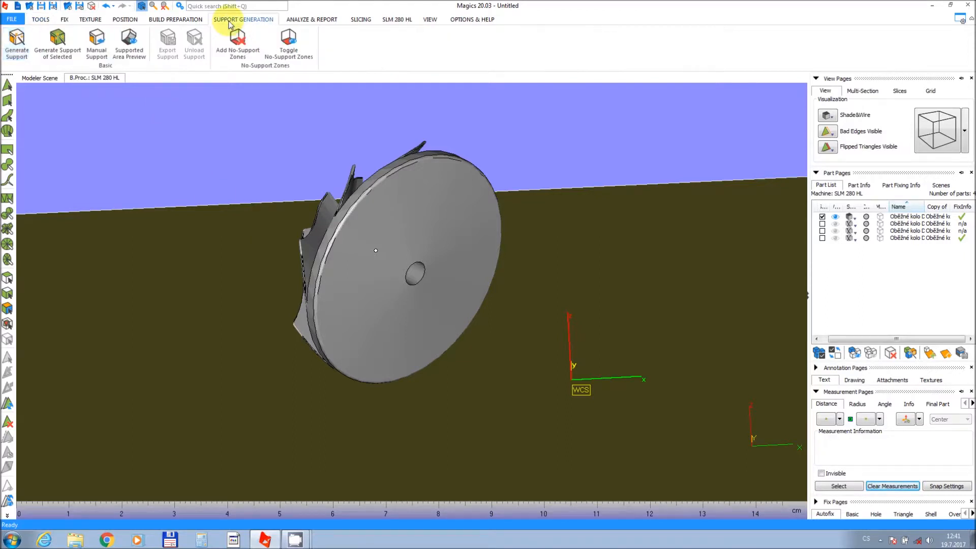
click(98, 52)
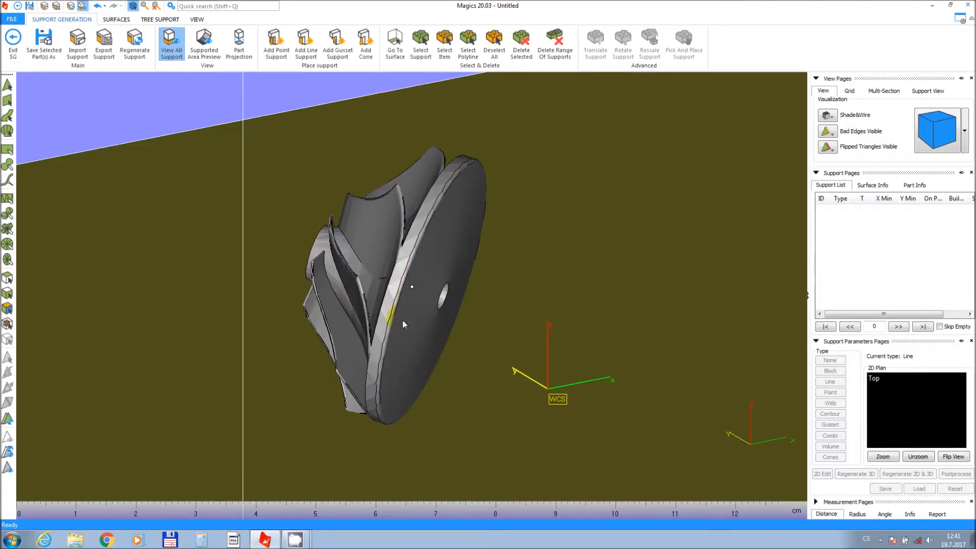
right_drag(402, 323, 385, 168)
right_drag(421, 384, 437, 258)
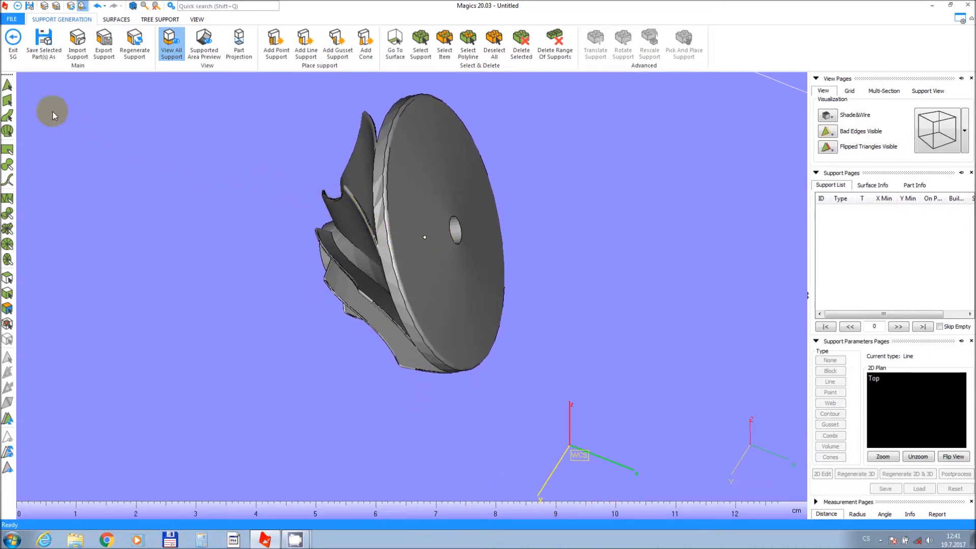
Mark the triangles along the lower edge of the impeller disc's rim.
click(7, 101)
click(448, 372)
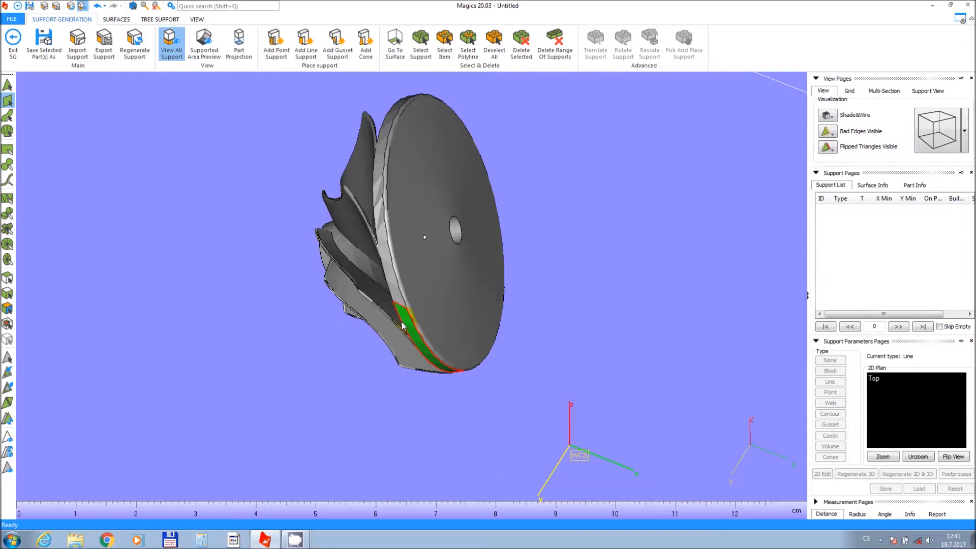
click(395, 297)
right_drag(401, 305, 413, 330)
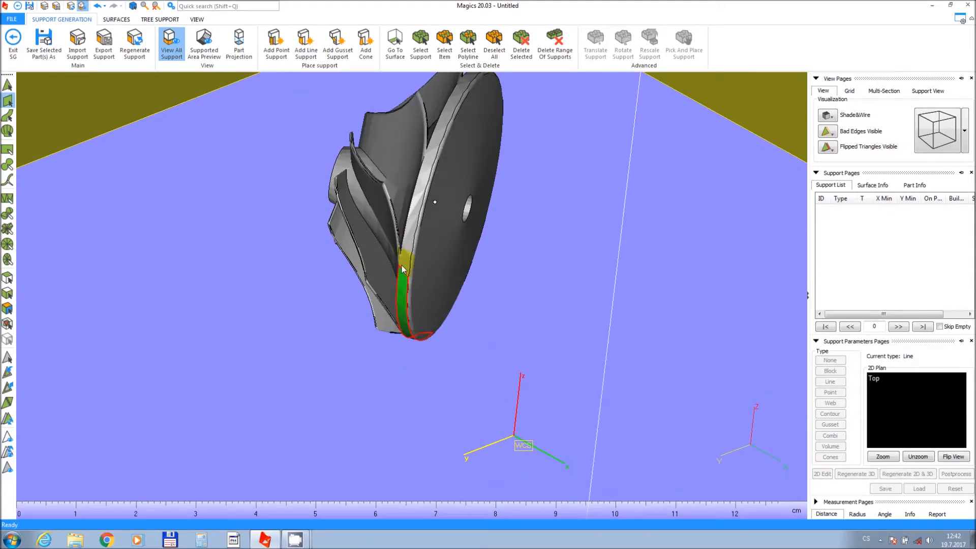
right_drag(414, 271, 308, 229)
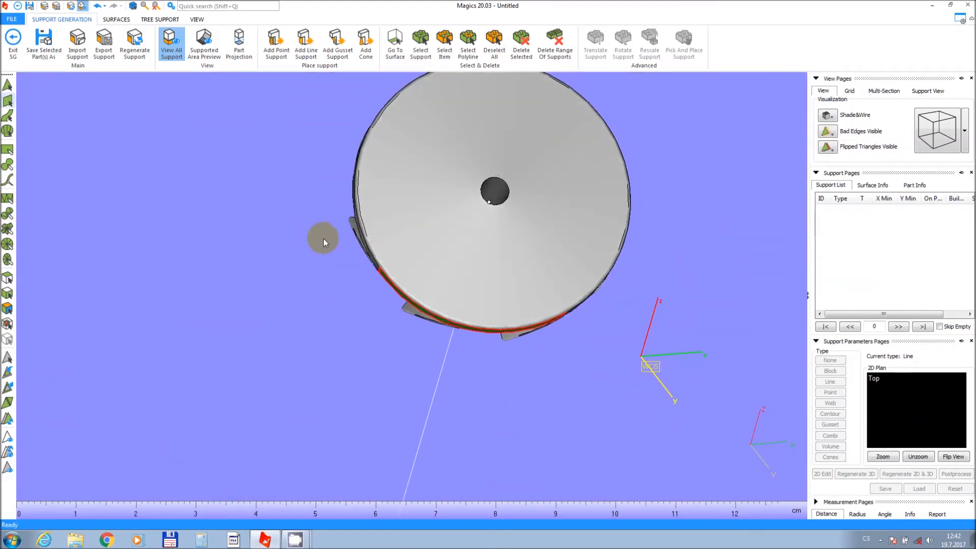
right_drag(522, 276, 527, 245)
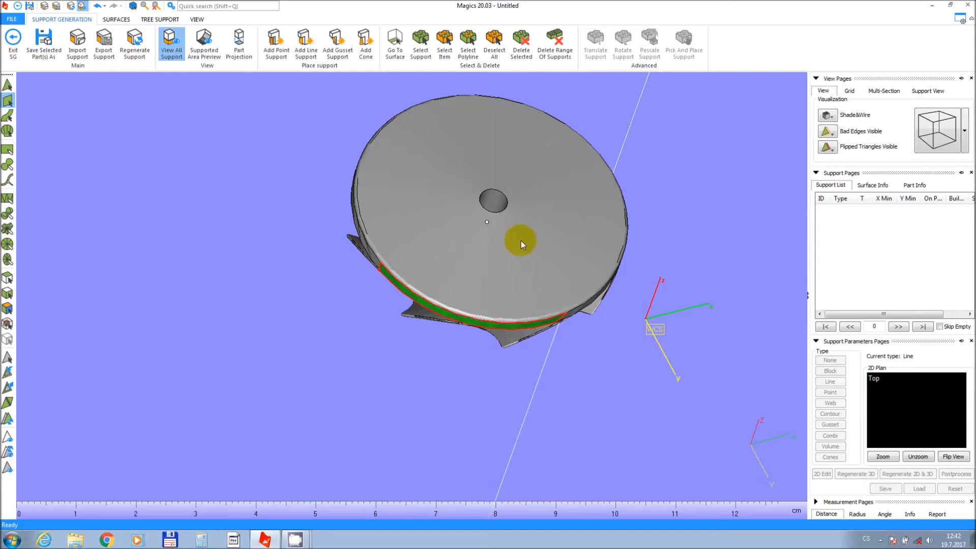
Create a new support surface from the marked rim triangles and set its support type to Block.
click(117, 20)
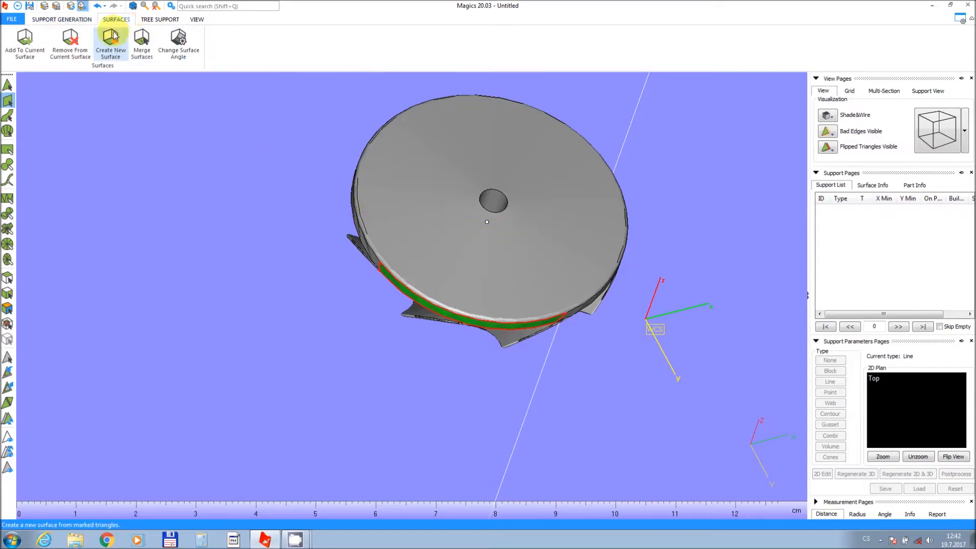
click(111, 39)
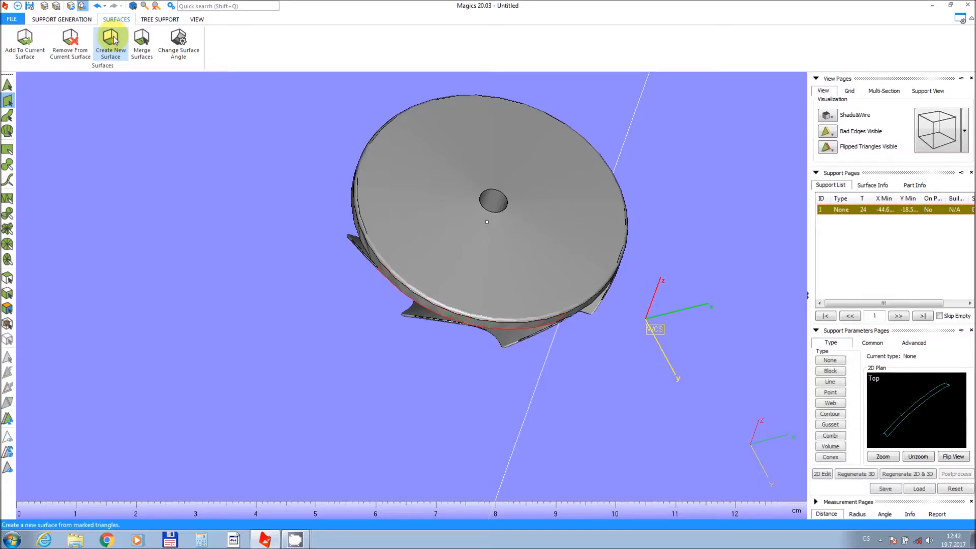
right_drag(520, 259, 516, 242)
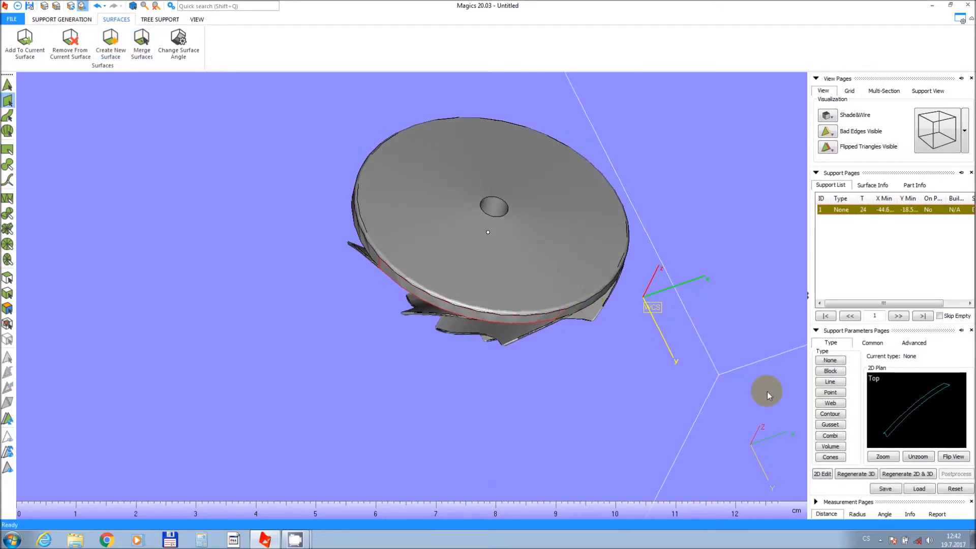
click(830, 372)
right_drag(446, 274, 482, 245)
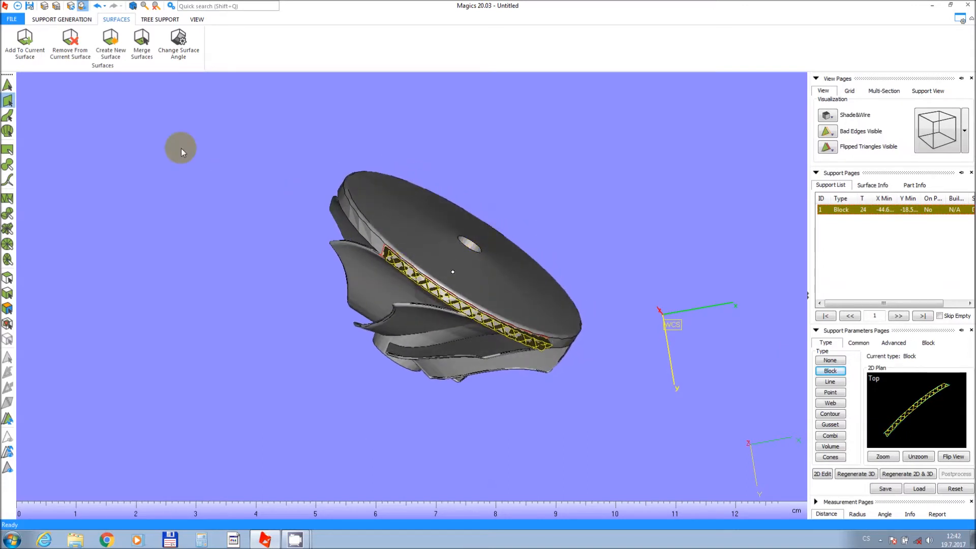
Place four cone supports along the block-supported rim with Add Cone, using contact 0.600 mm and platform 1.100 mm.
click(31, 20)
click(370, 56)
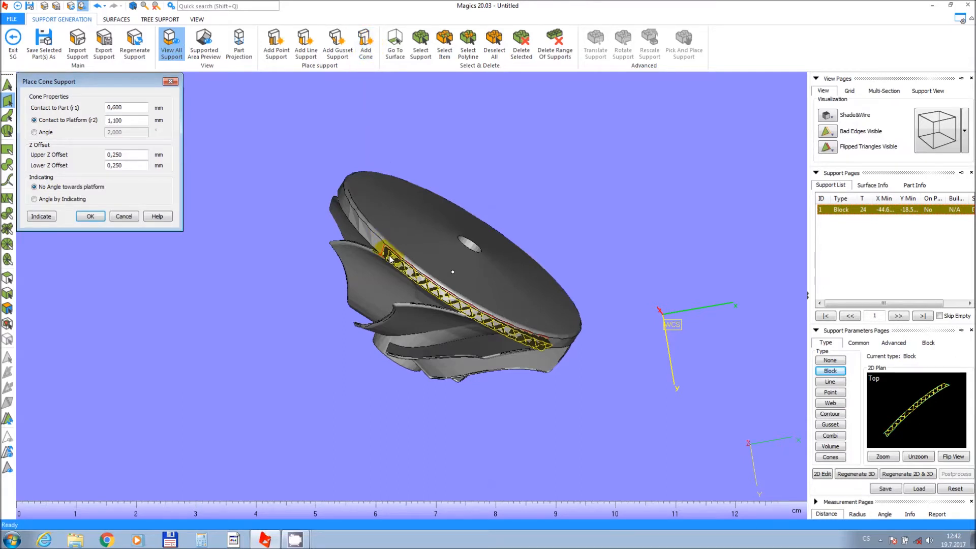
click(40, 216)
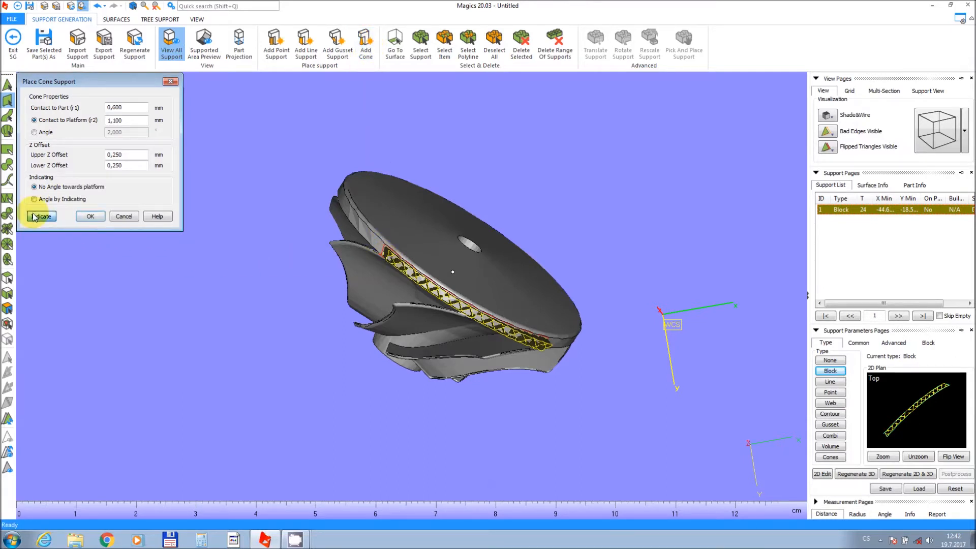
click(392, 260)
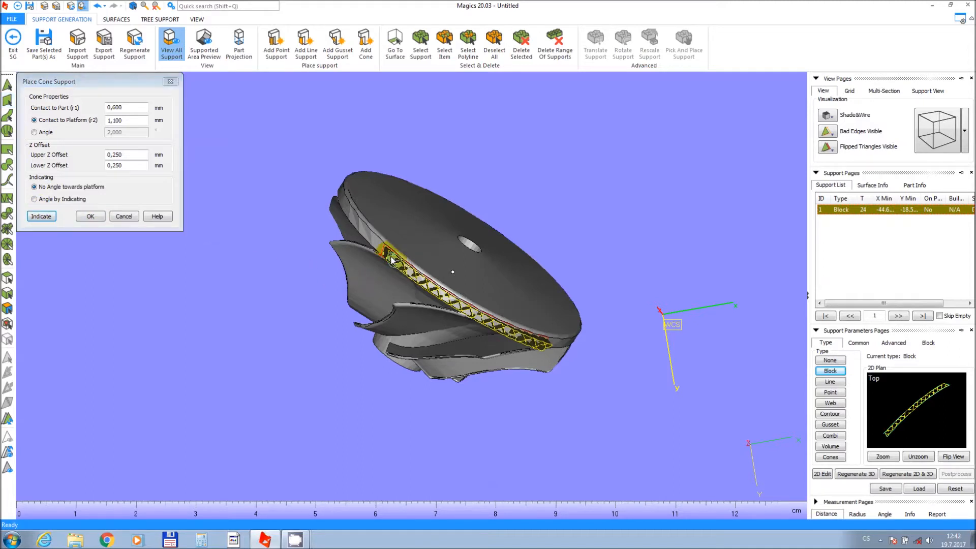
click(430, 289)
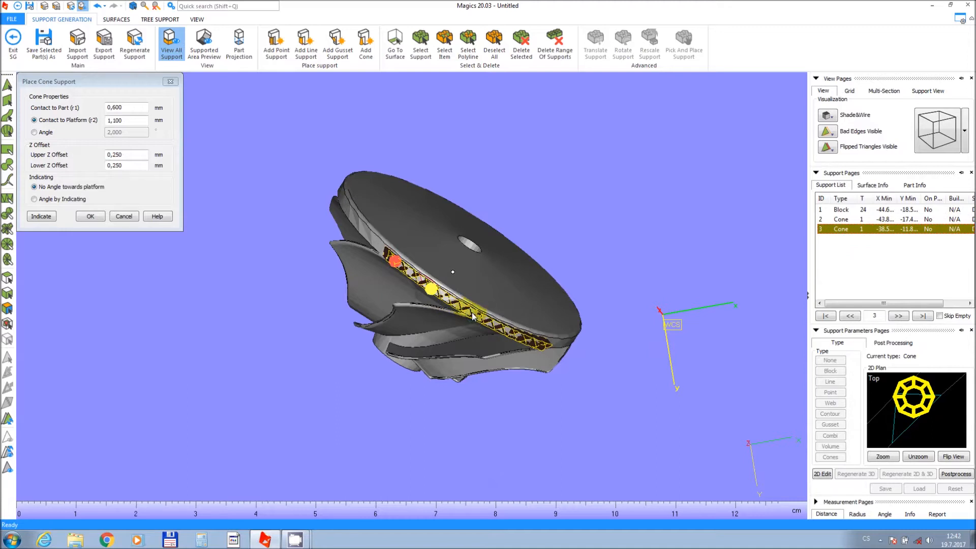
click(473, 316)
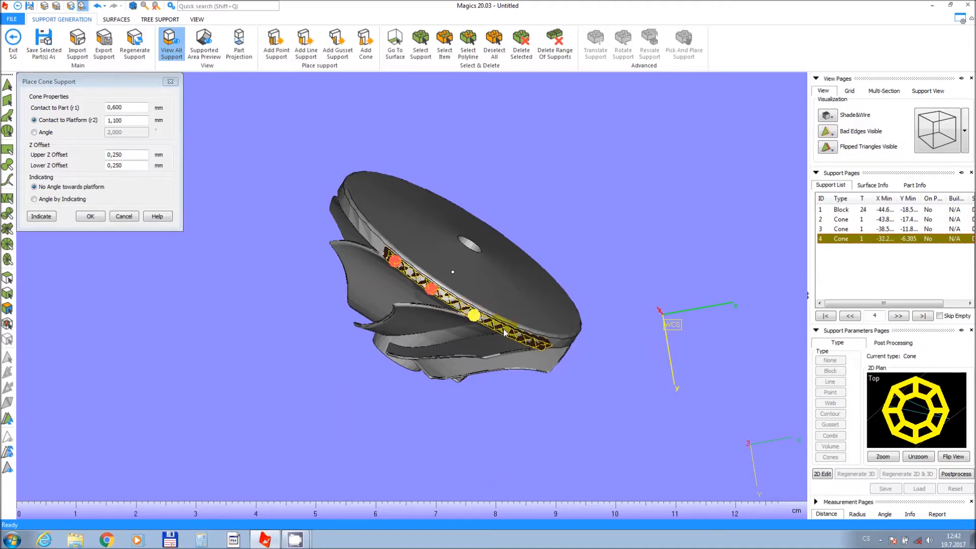
click(506, 335)
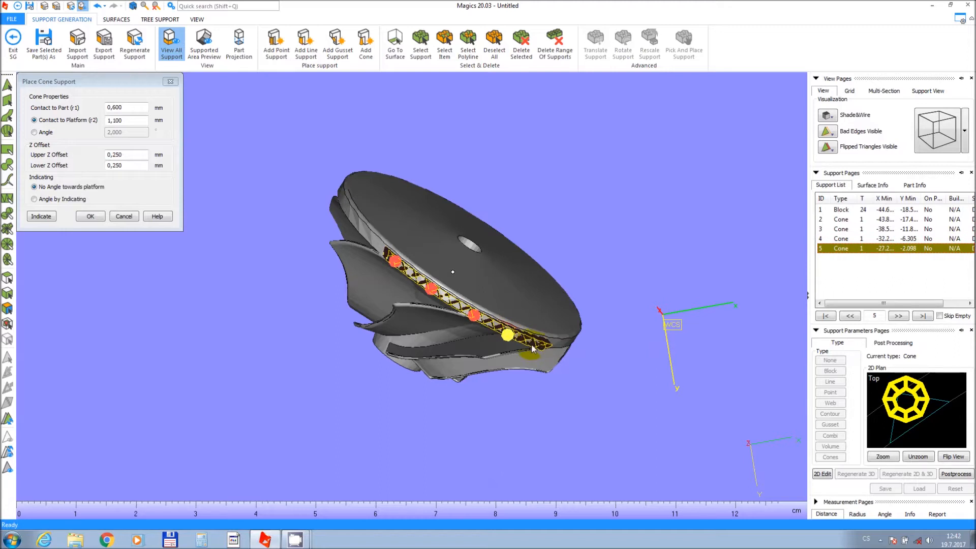
Place three more cone supports around the other end of the rim and close the cone dialog.
right_drag(514, 332, 271, 336)
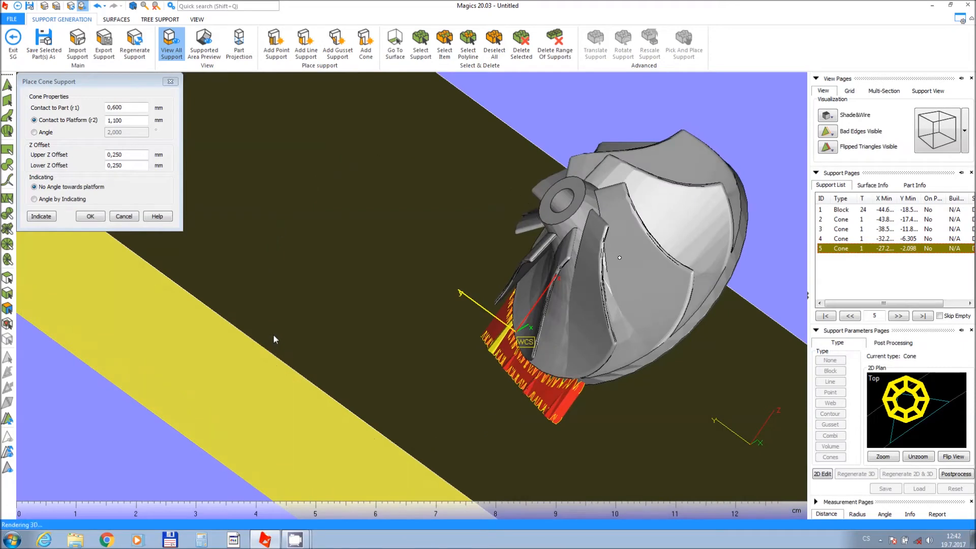
right_drag(638, 334, 597, 264)
middle_drag(596, 264, 589, 203)
right_drag(558, 224, 568, 226)
scroll(559, 231, up, 4)
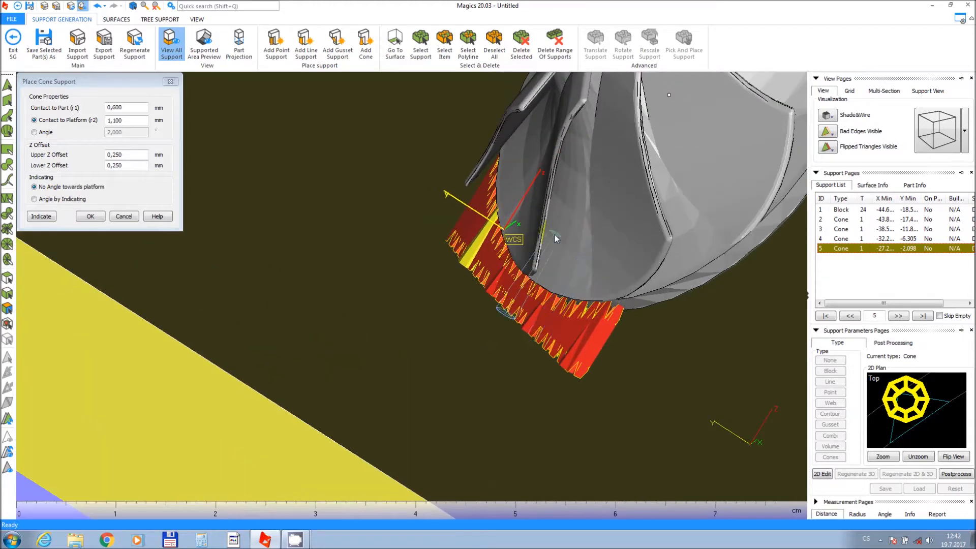
click(514, 273)
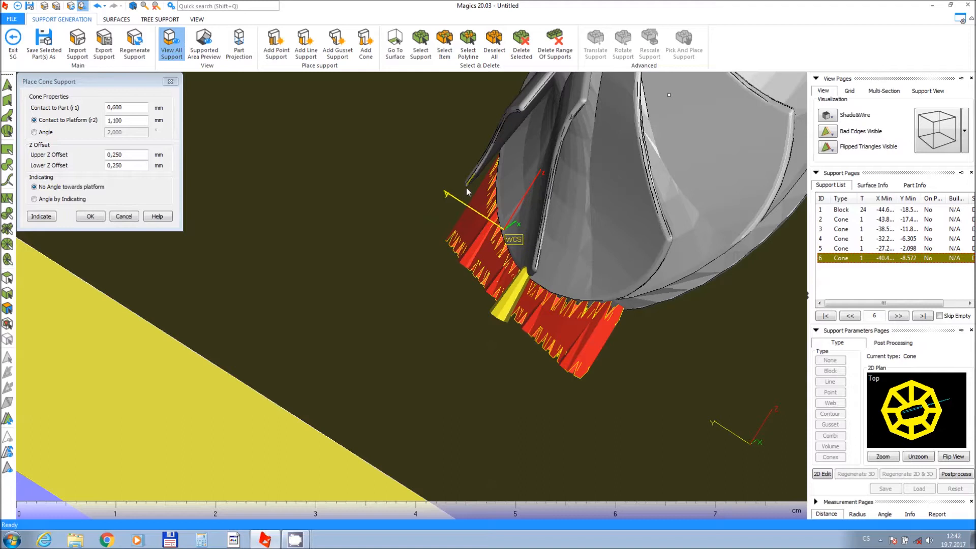
click(464, 191)
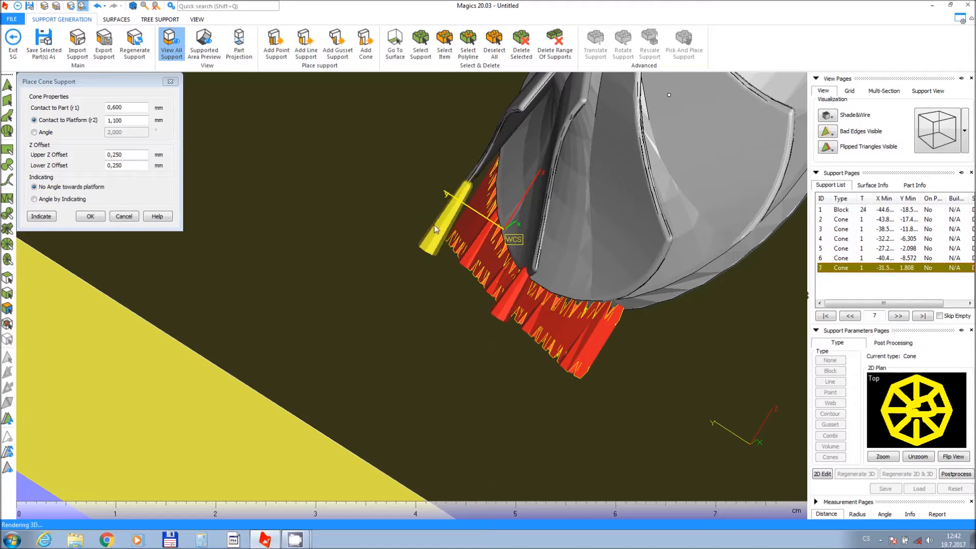
click(636, 290)
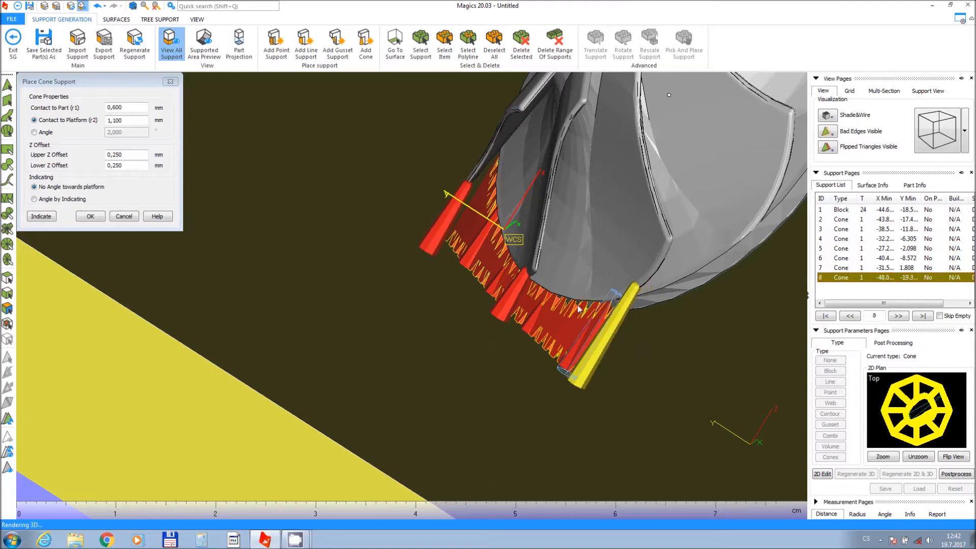
right_drag(577, 148, 429, 227)
middle_drag(435, 226, 276, 253)
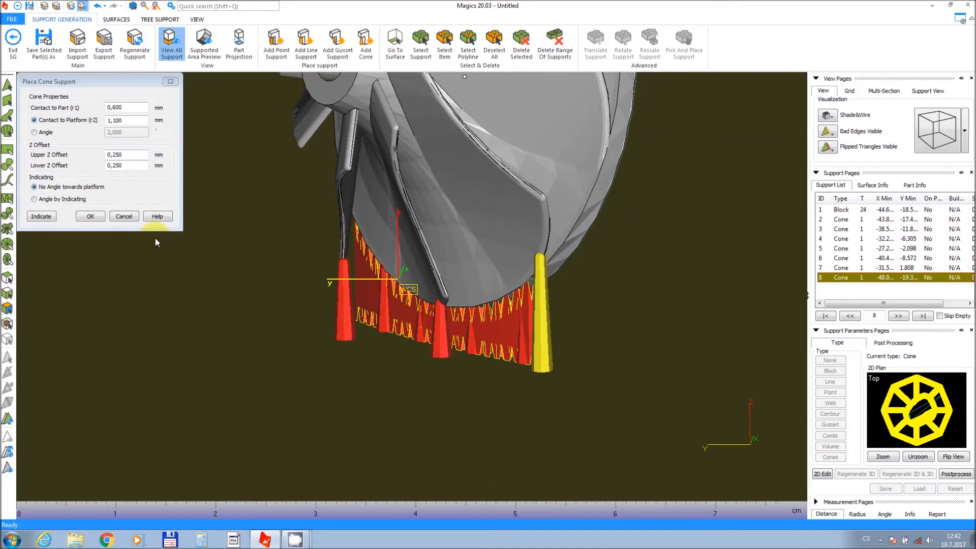
click(91, 216)
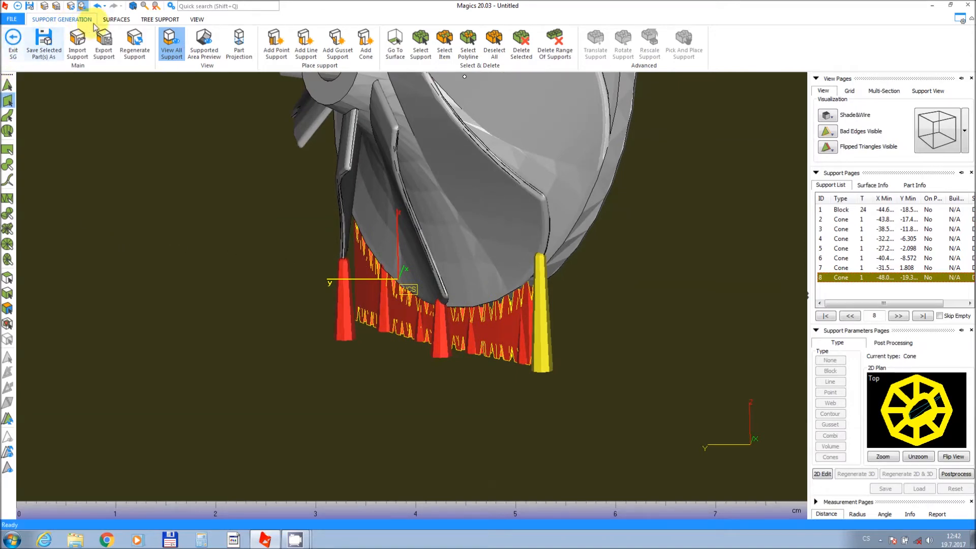
Mark the lower surface of the blade next to the rim supports.
click(115, 20)
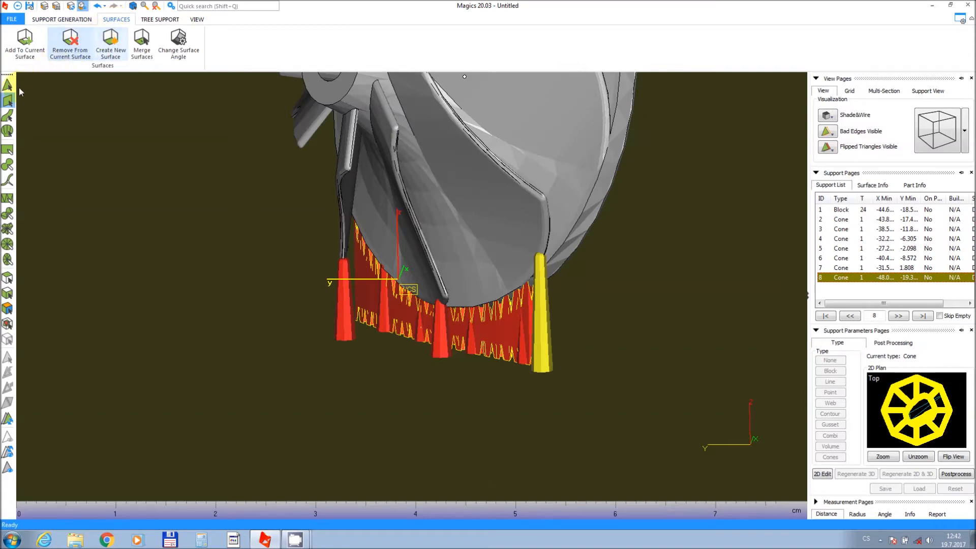
right_drag(463, 234, 442, 224)
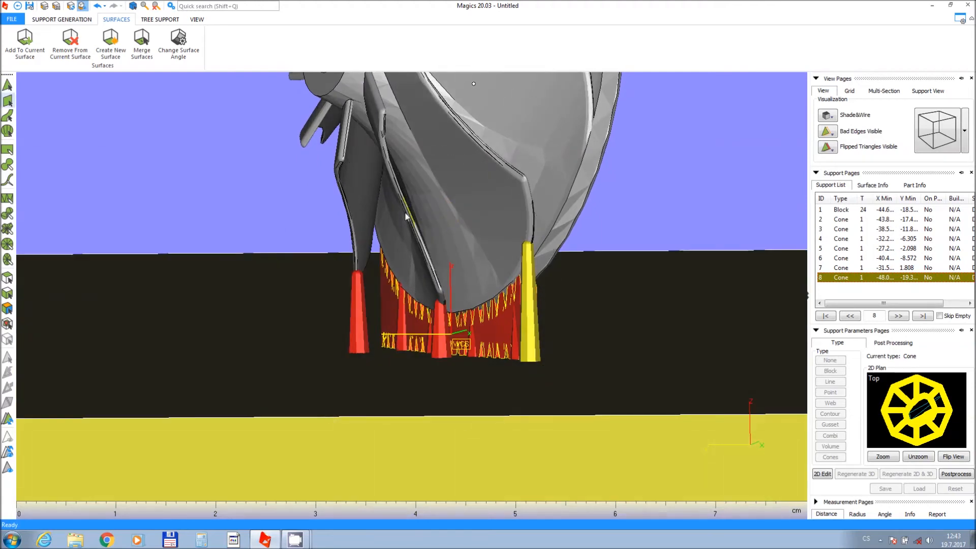
click(350, 180)
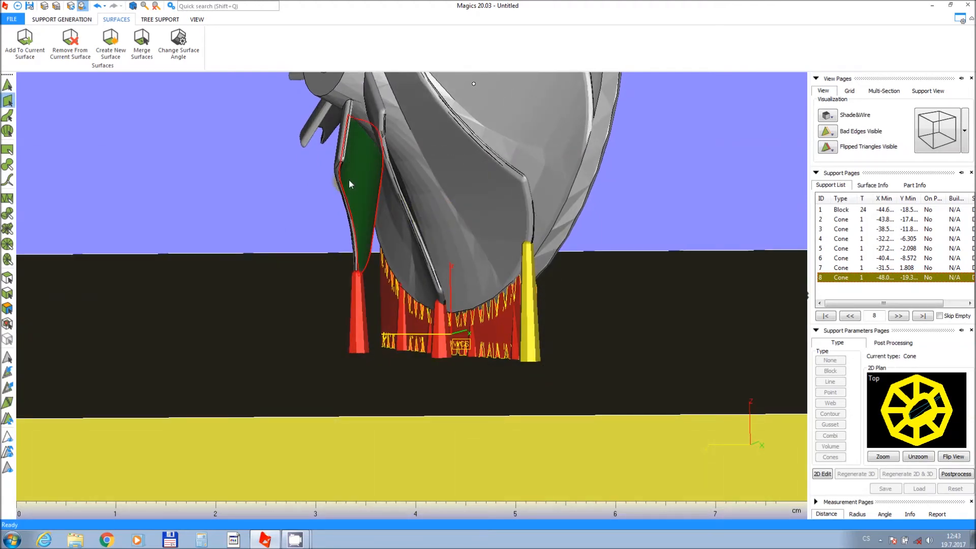
mouse_move(348, 190)
right_down()
mouse_move(367, 196)
mouse_move(357, 198)
right_up()
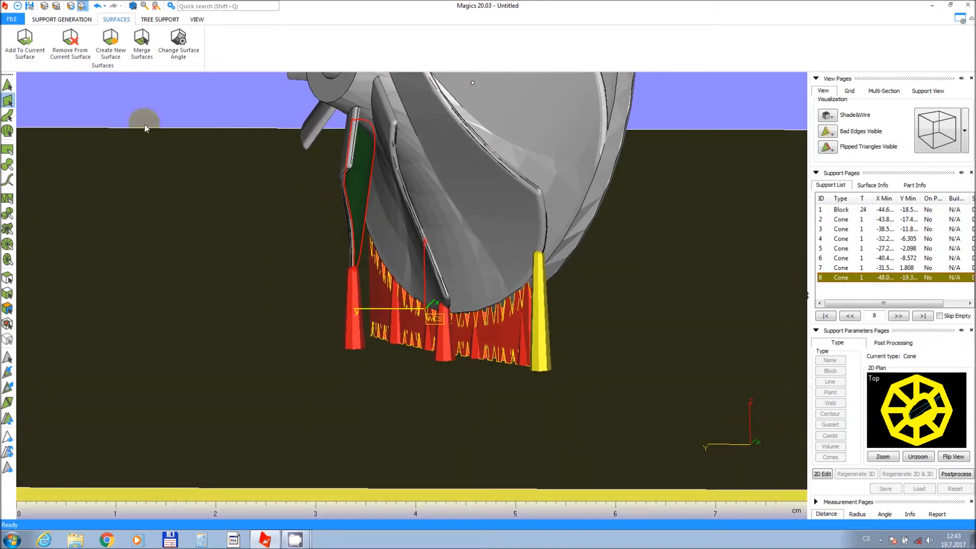
Create a new support surface from the marked blade triangles and set its support type to Block.
click(37, 21)
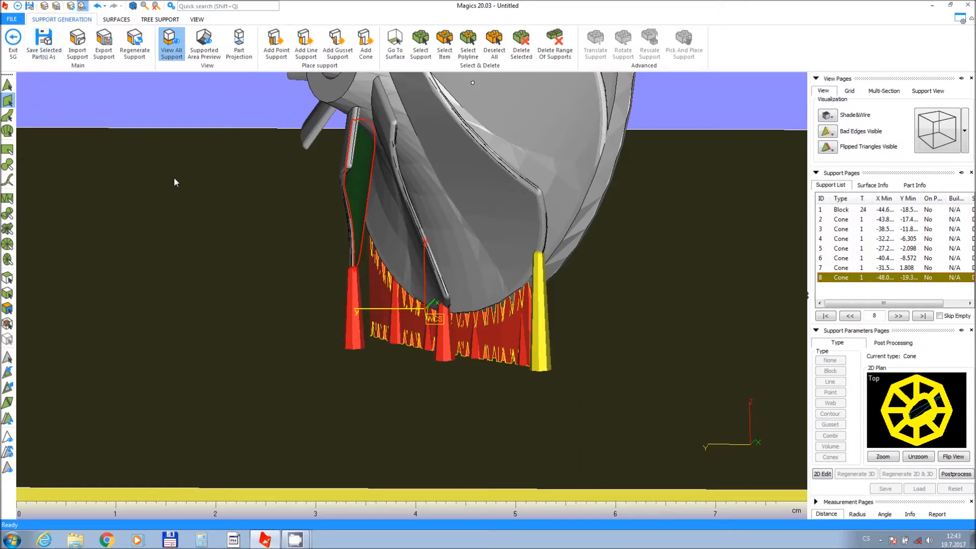
click(146, 20)
click(129, 20)
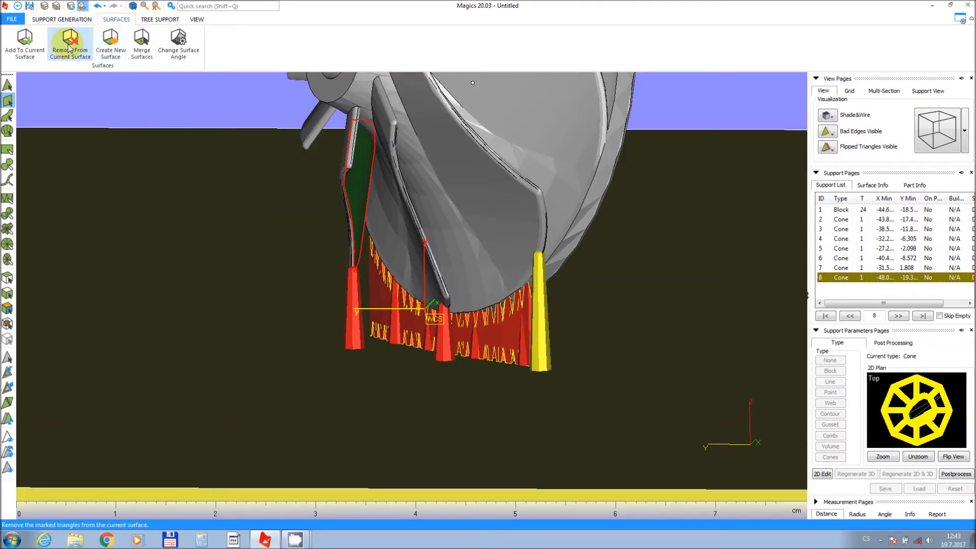
click(107, 53)
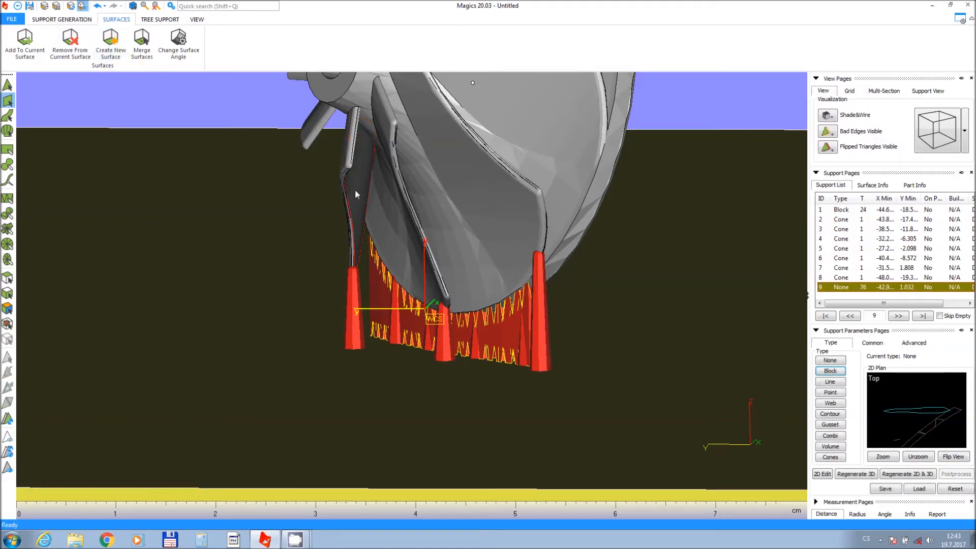
click(828, 373)
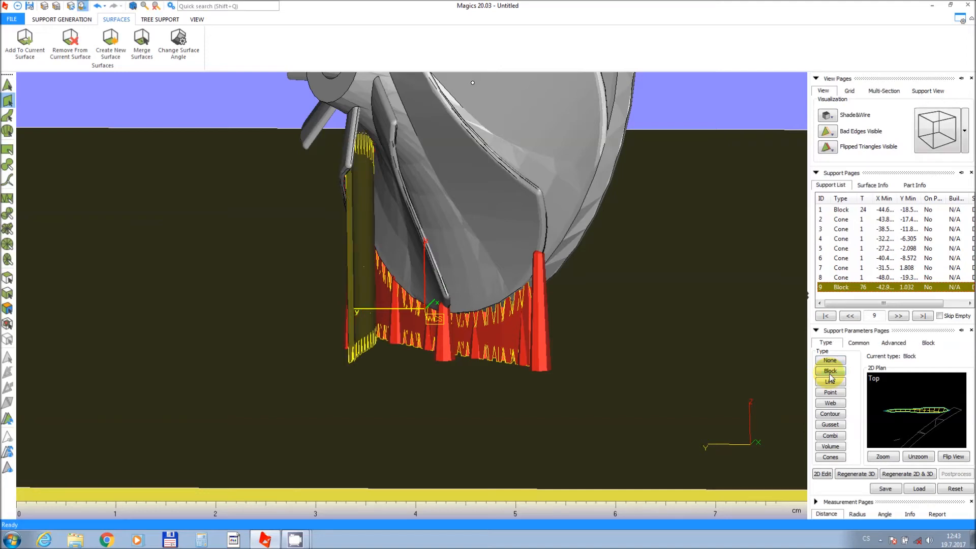
Inspect the new block support on the blade from different angles.
right_drag(336, 248, 385, 259)
scroll(385, 260, down, 5)
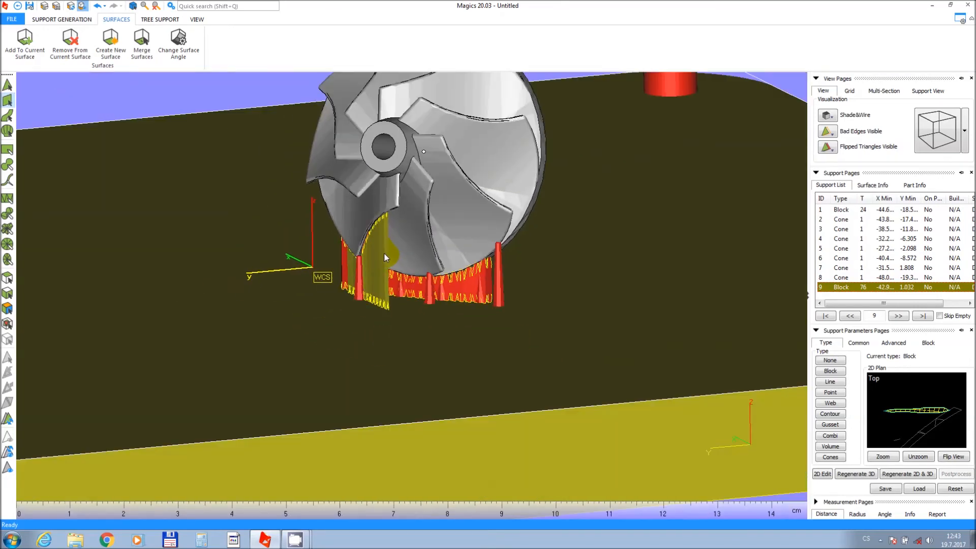
scroll(370, 265, up, 4)
right_drag(365, 295, 365, 303)
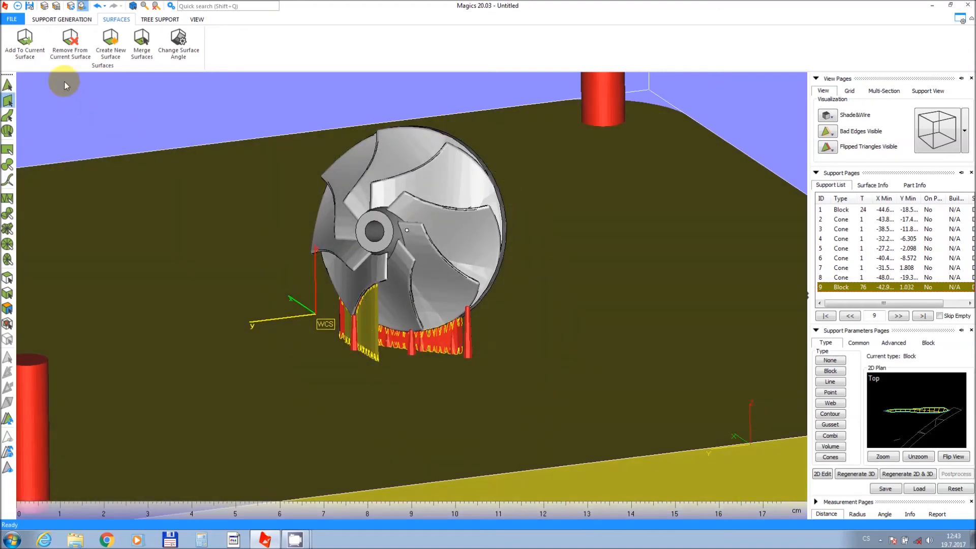
click(60, 19)
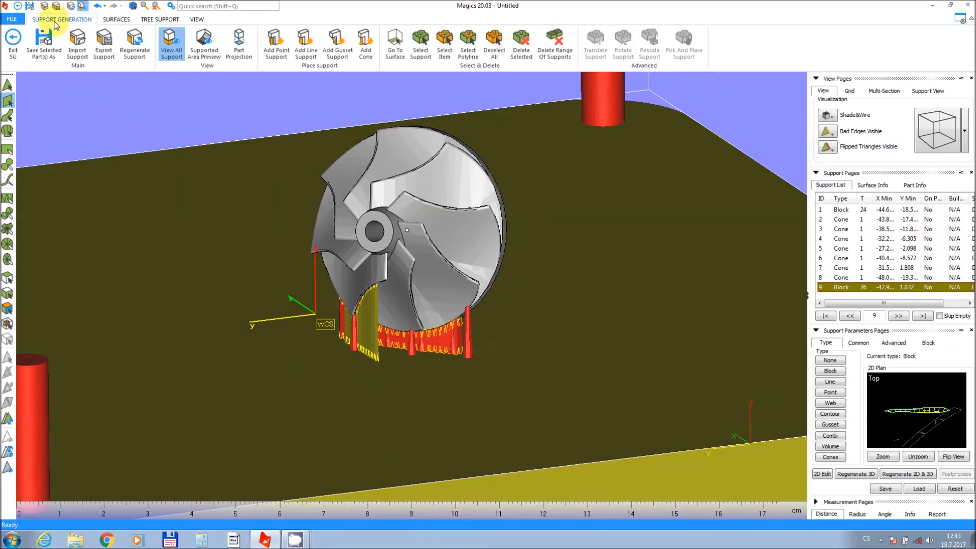
Exit support generation without saving the support to disk.
click(13, 40)
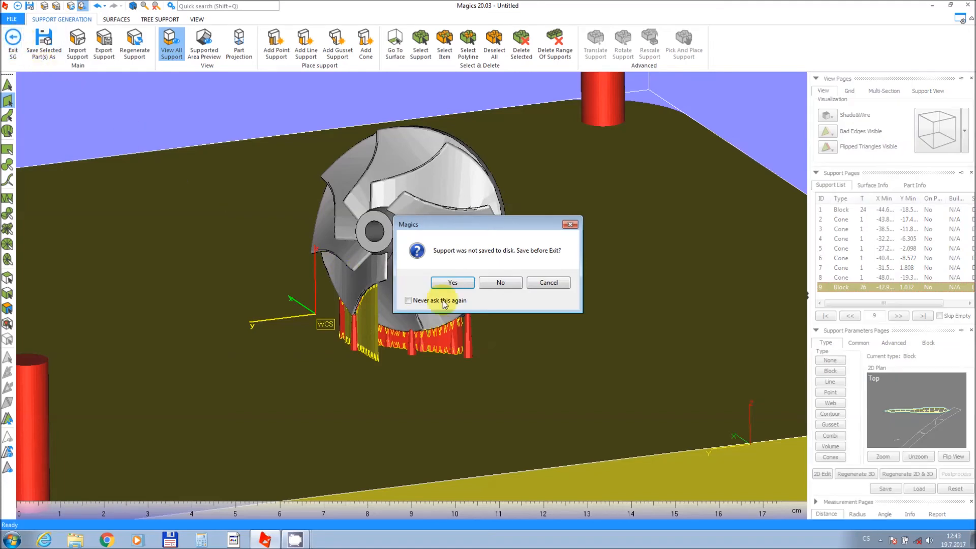
click(513, 284)
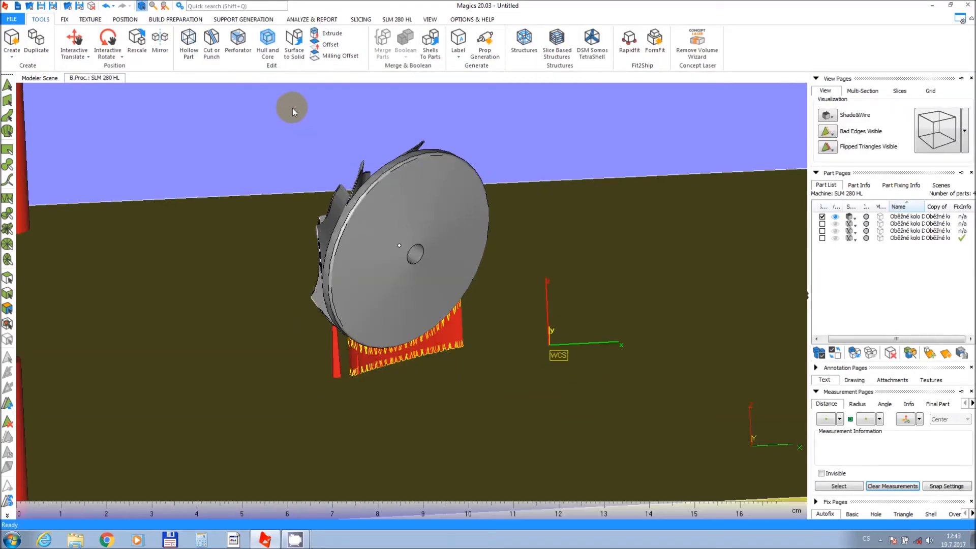
Inspect the supported impeller on the build platform and browse the SLM 280 HL and Analyze & Report commands.
middle_drag(294, 122, 295, 169)
scroll(300, 173, down, 2)
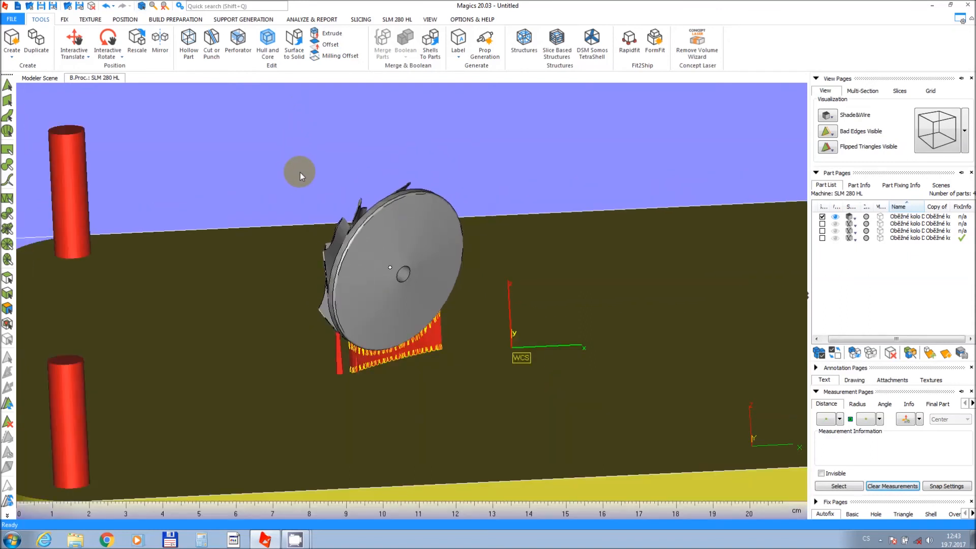
mouse_move(299, 173)
right_down()
mouse_move(299, 153)
mouse_move(315, 174)
mouse_move(311, 165)
right_up()
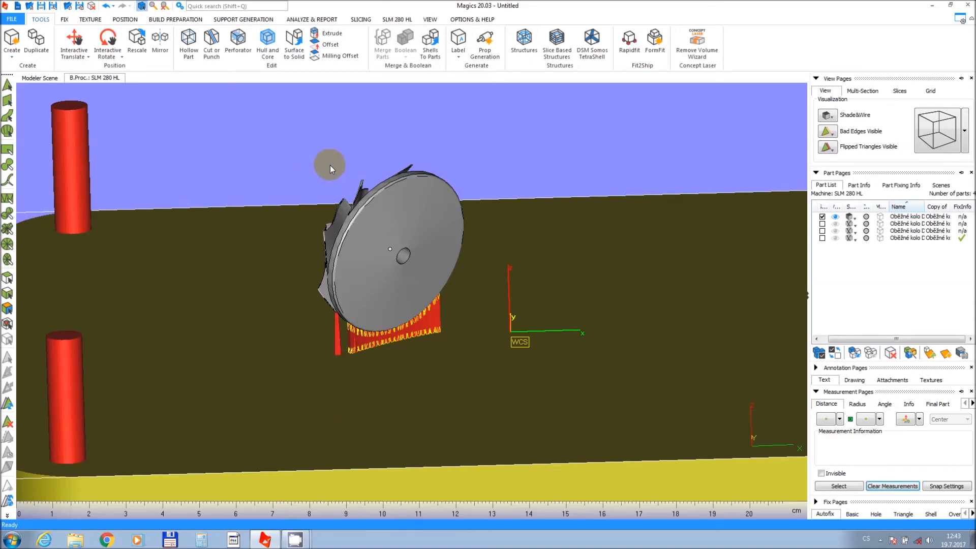
right_drag(471, 217, 462, 224)
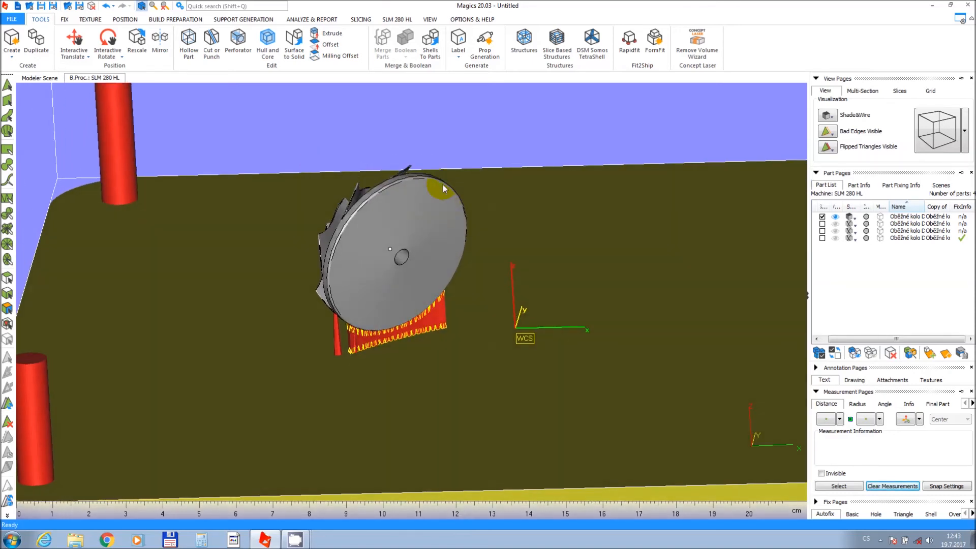
click(398, 20)
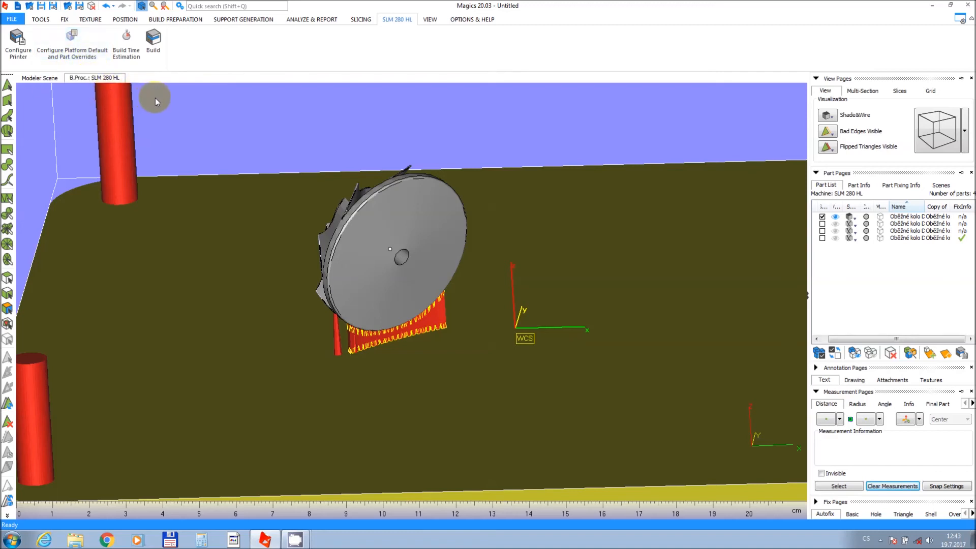
click(331, 21)
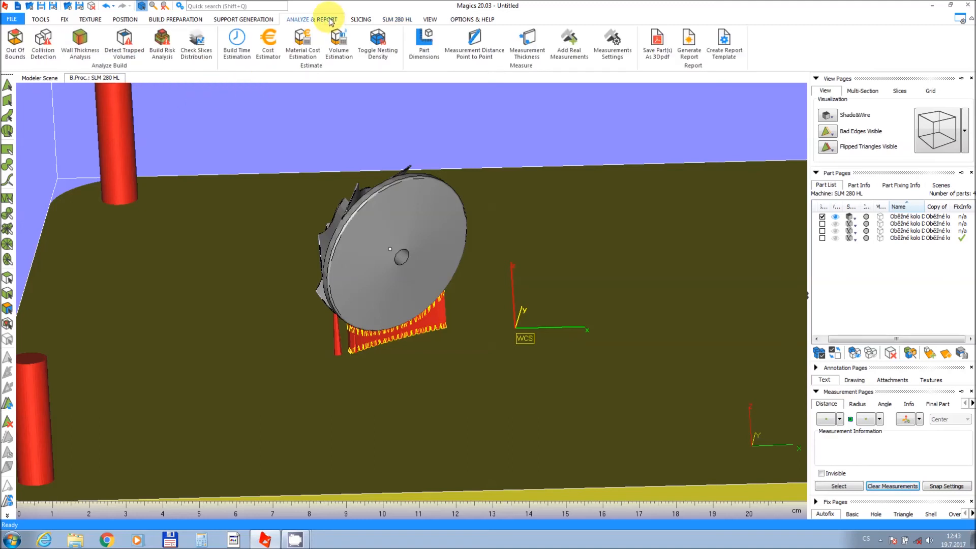